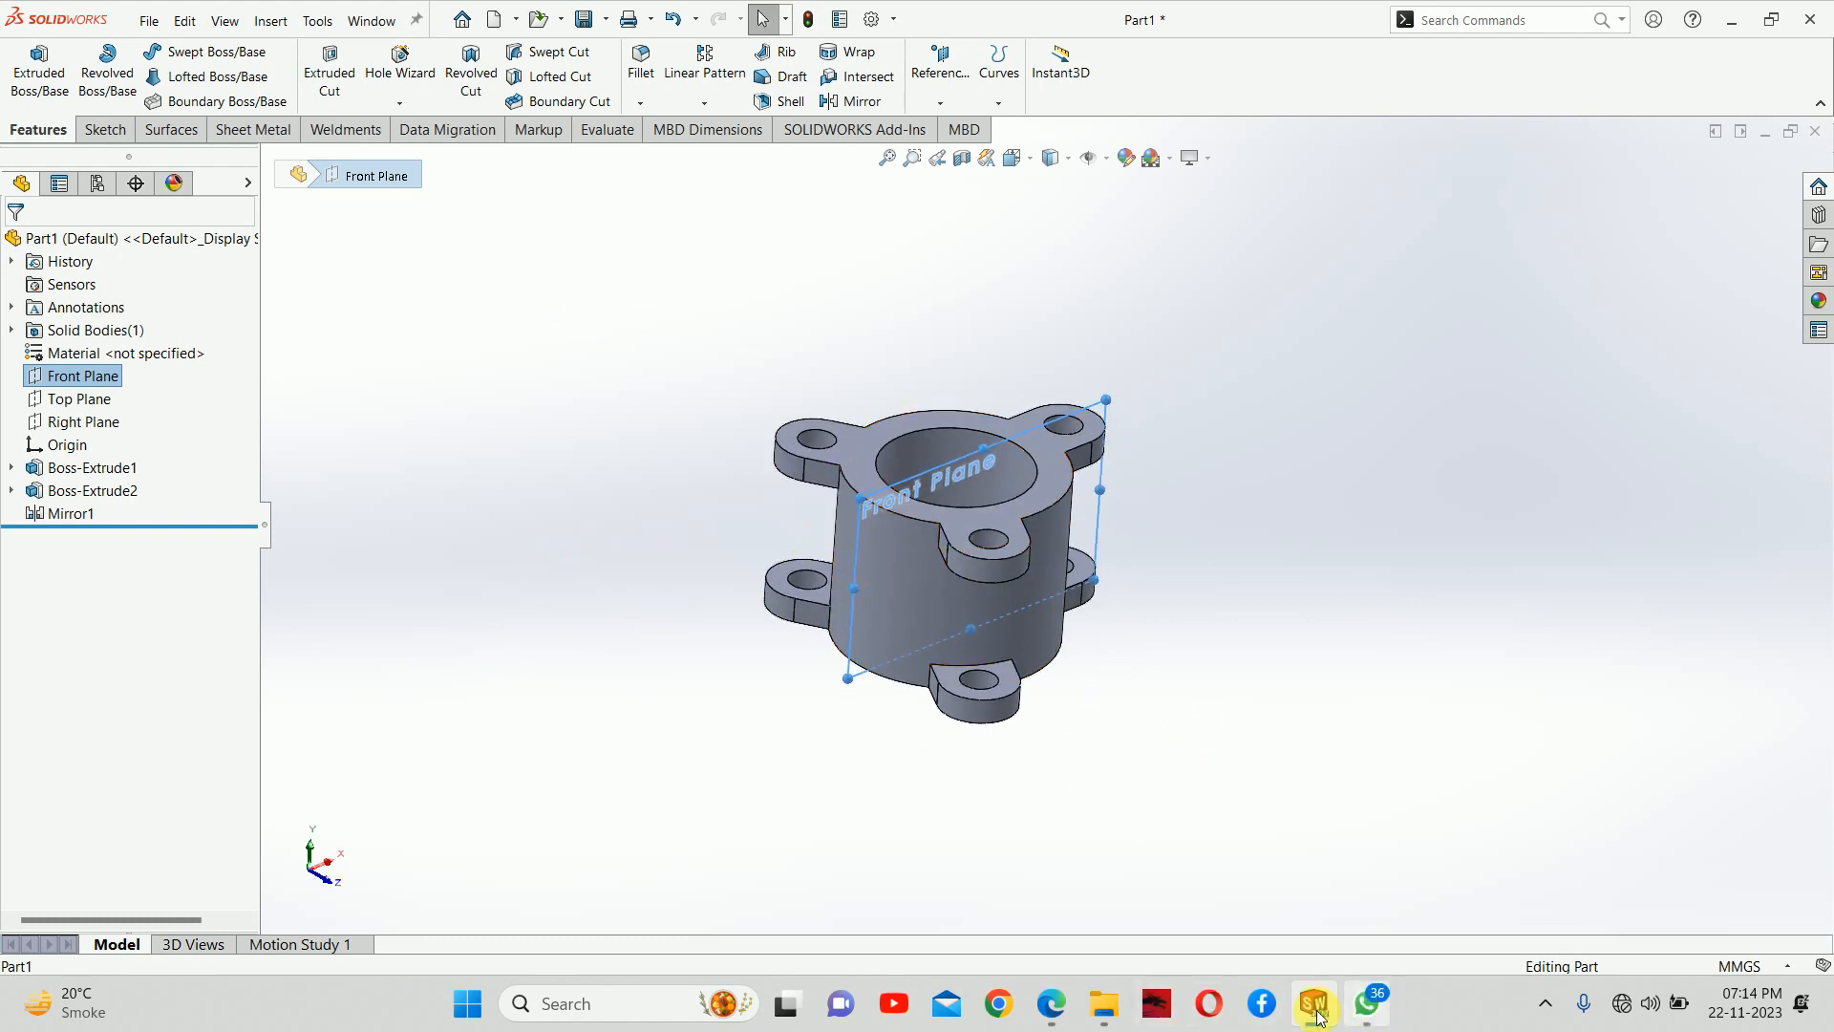
Examine the round side flange of the Body in the student-project-proewf.pdf reference drawing and compare it with the part
left_click(1051, 1004)
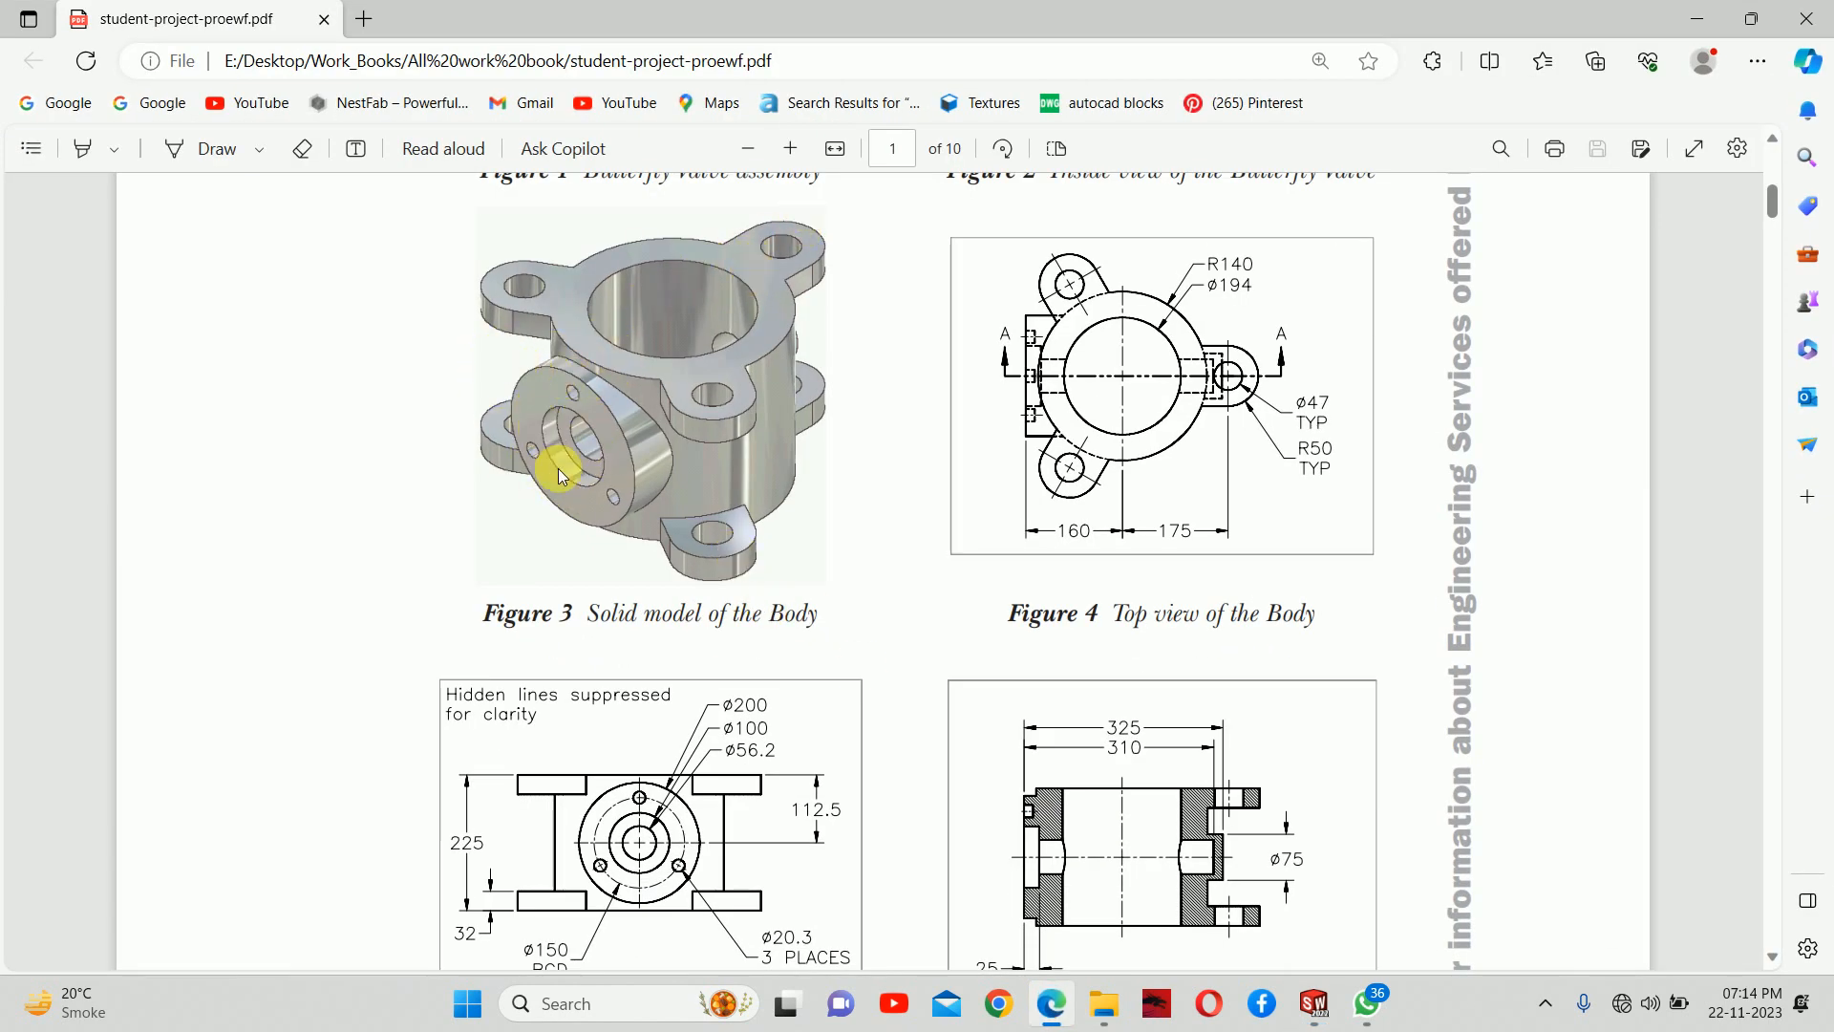
left_click(1708, 12)
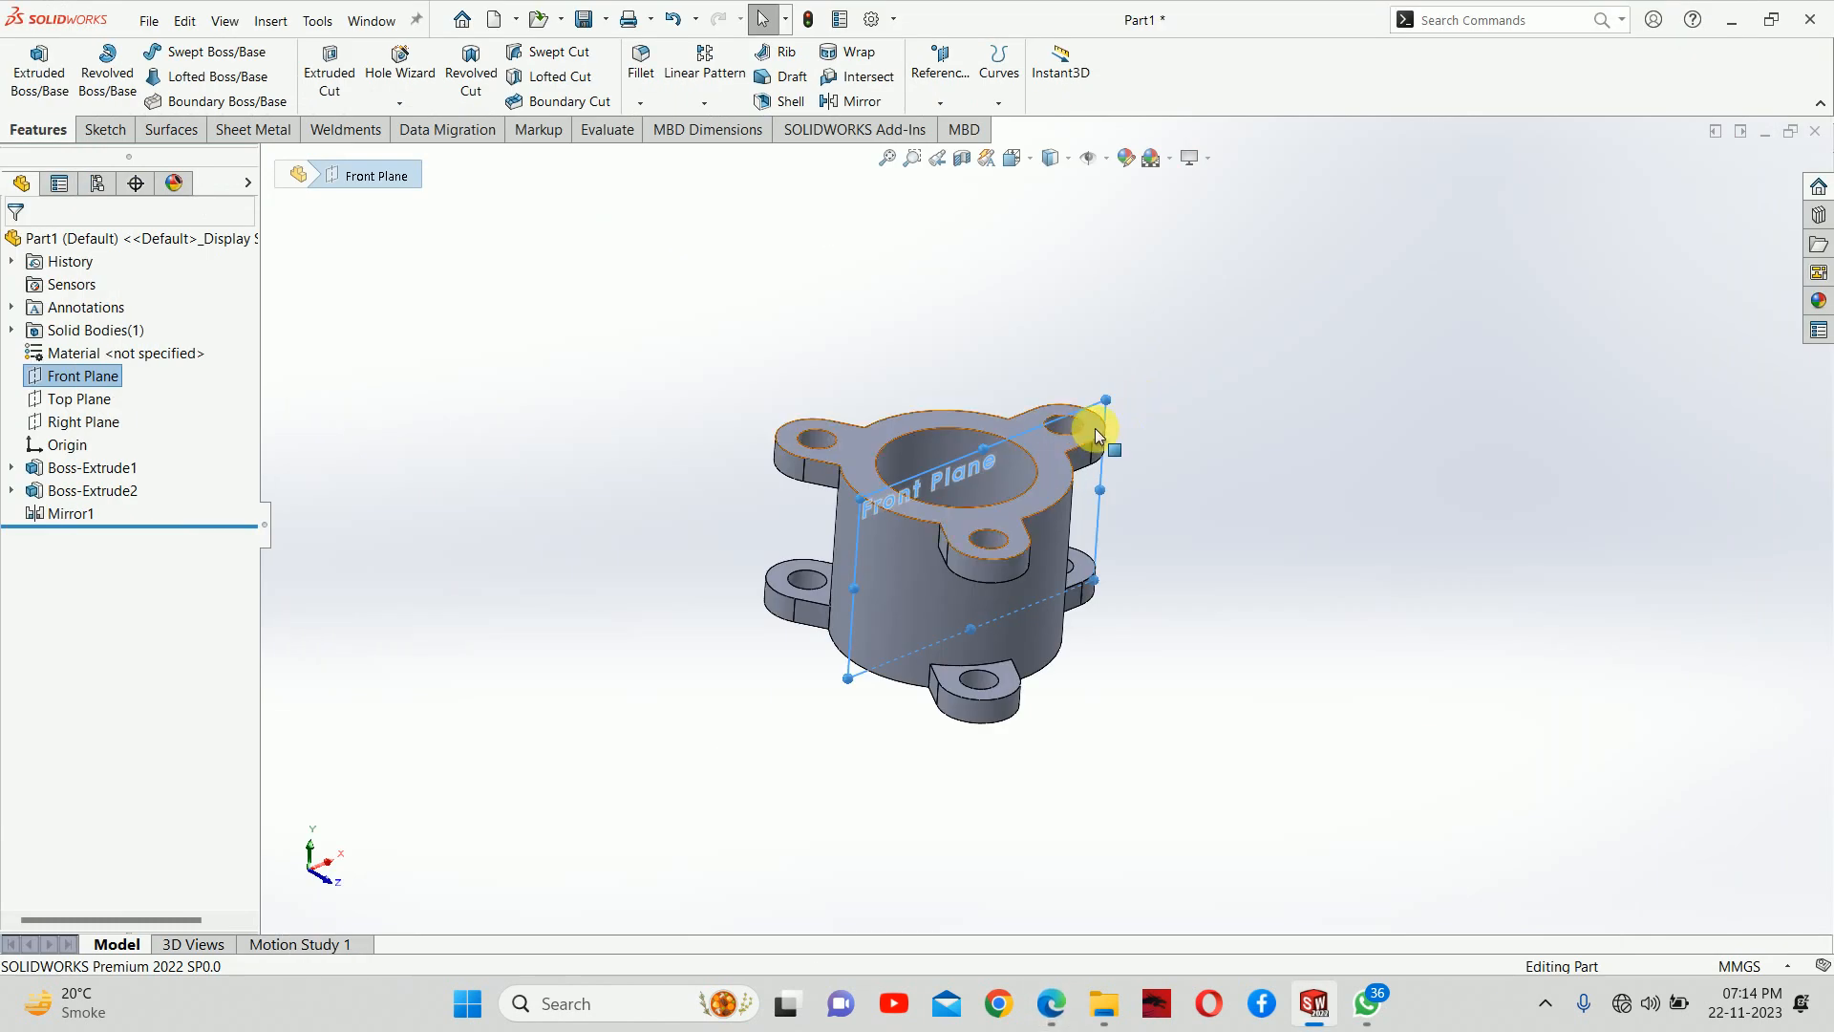
middle_click_drag(1014, 486, 1008, 554)
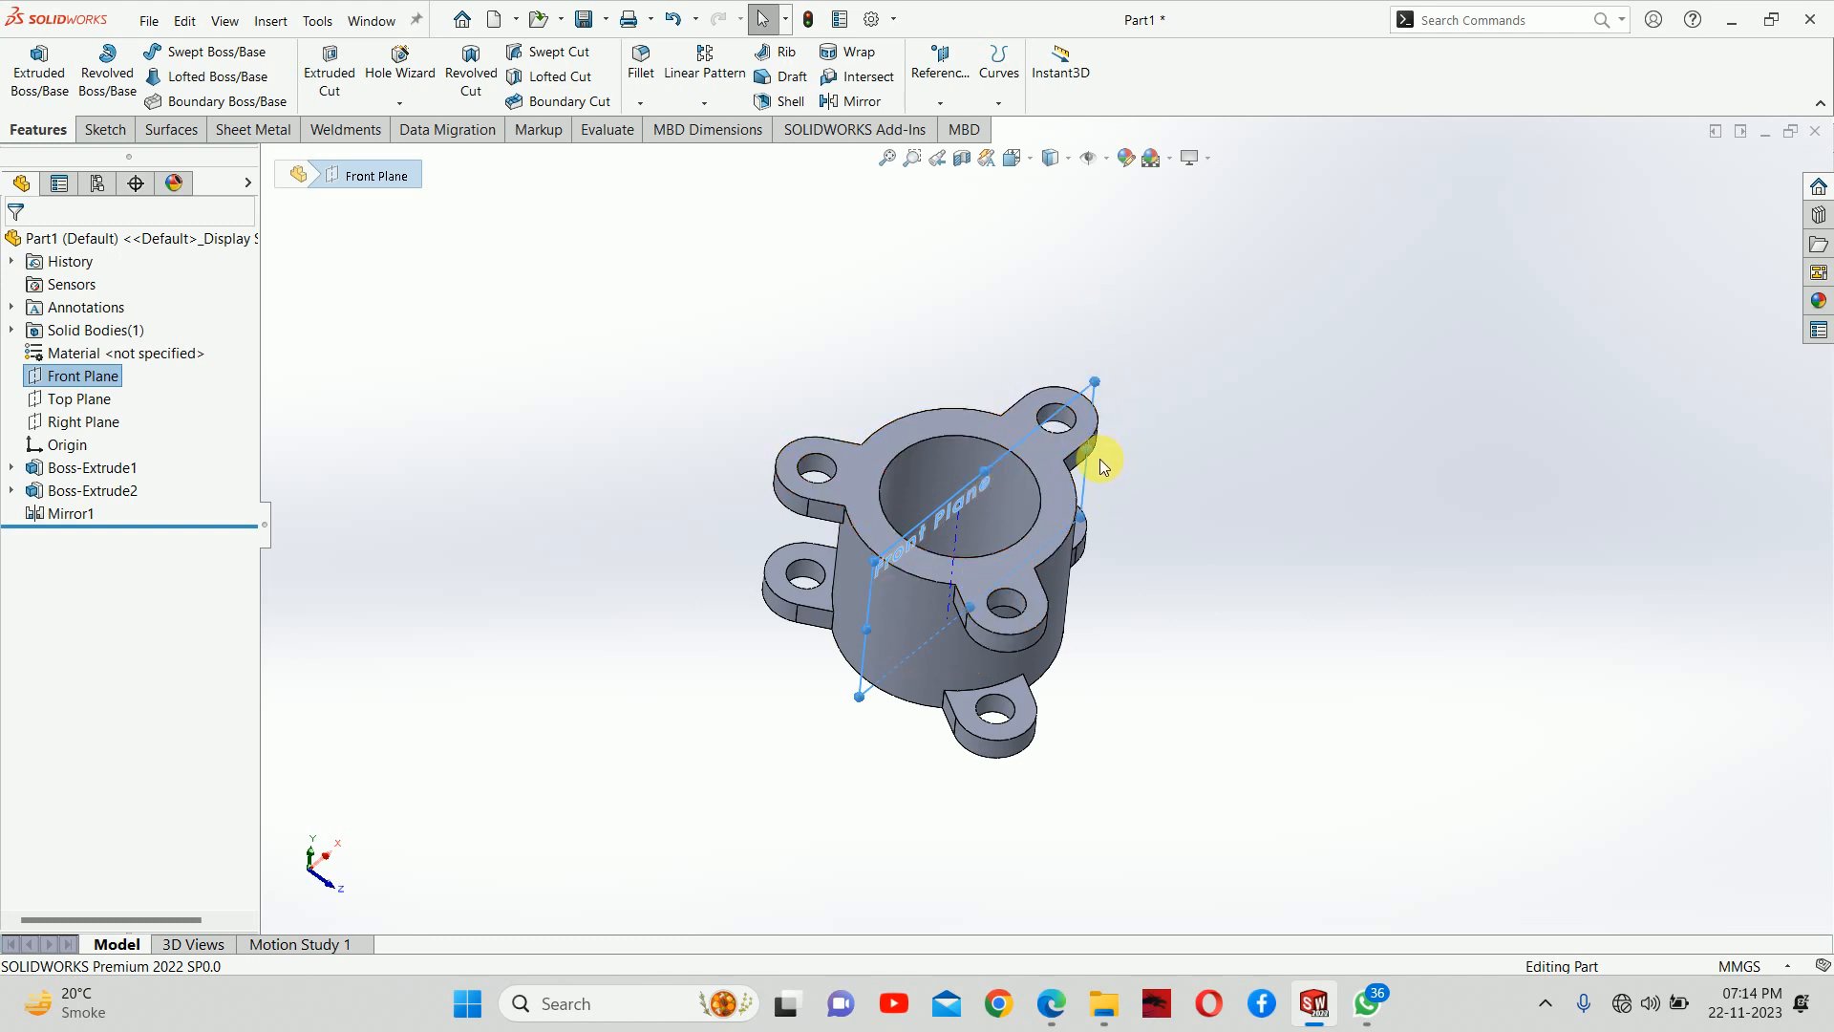
left_click(1051, 1003)
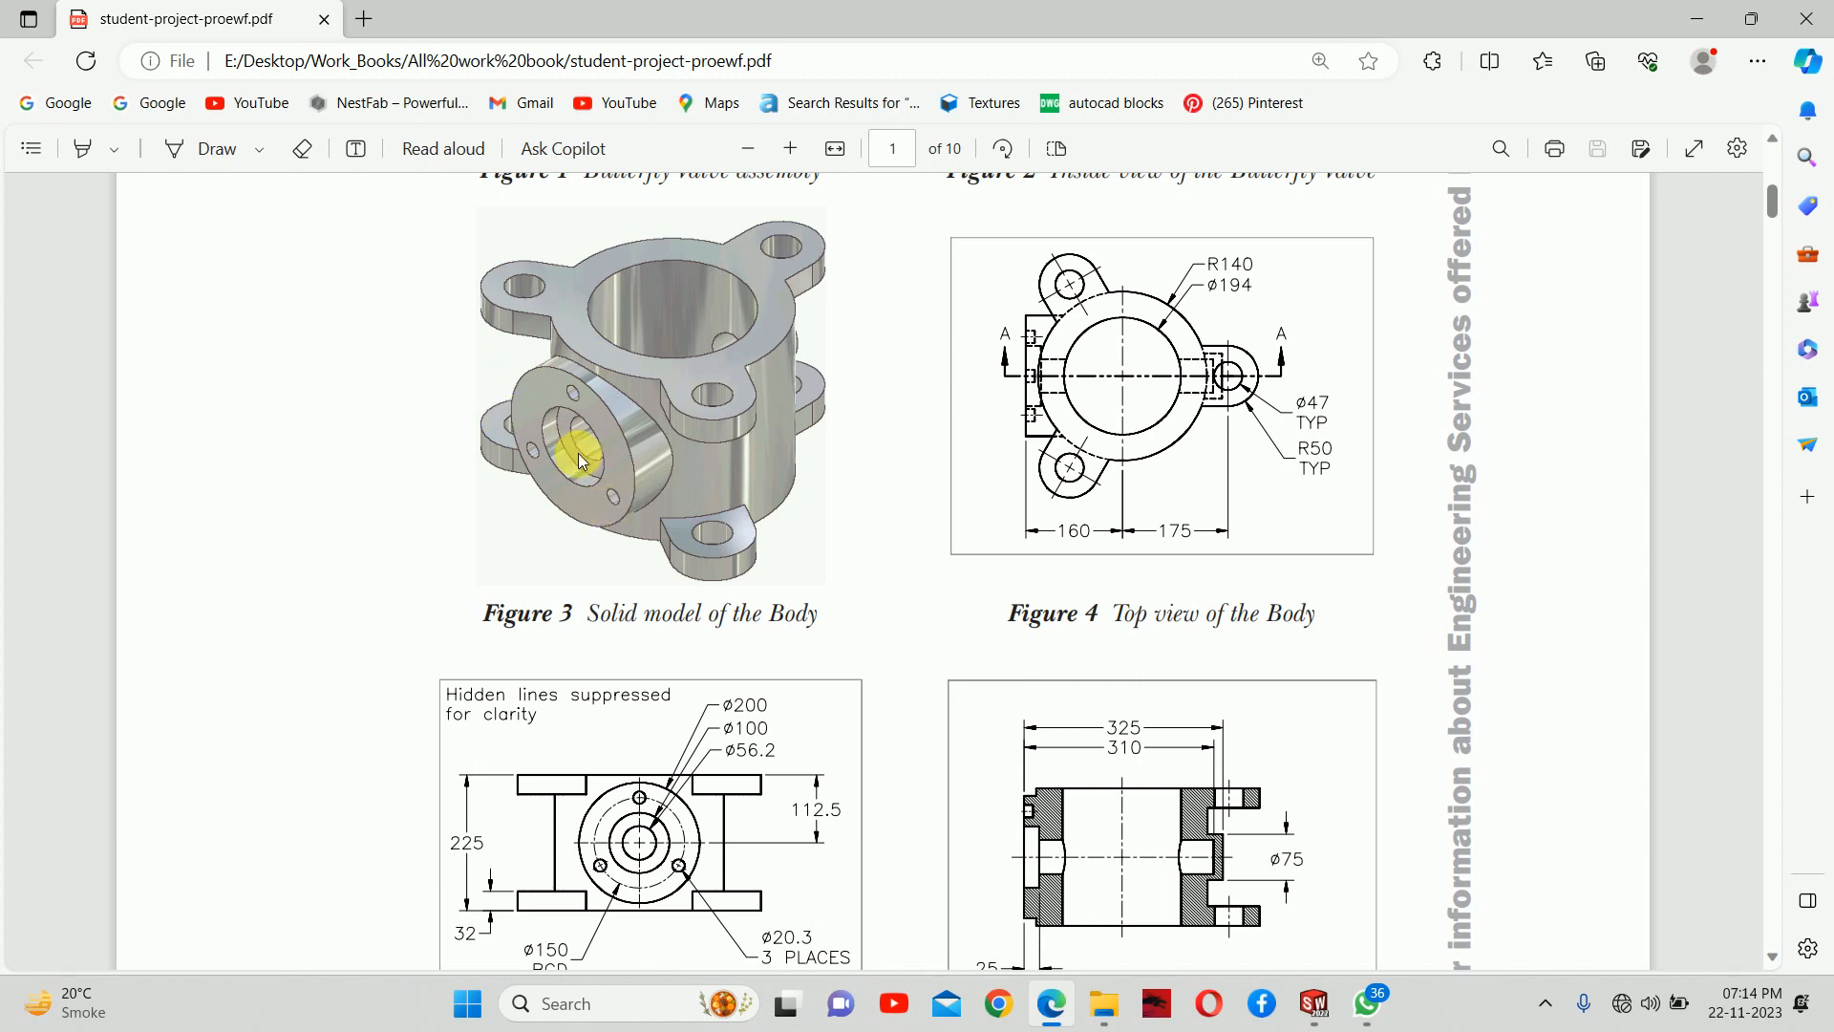
left_click(1698, 19)
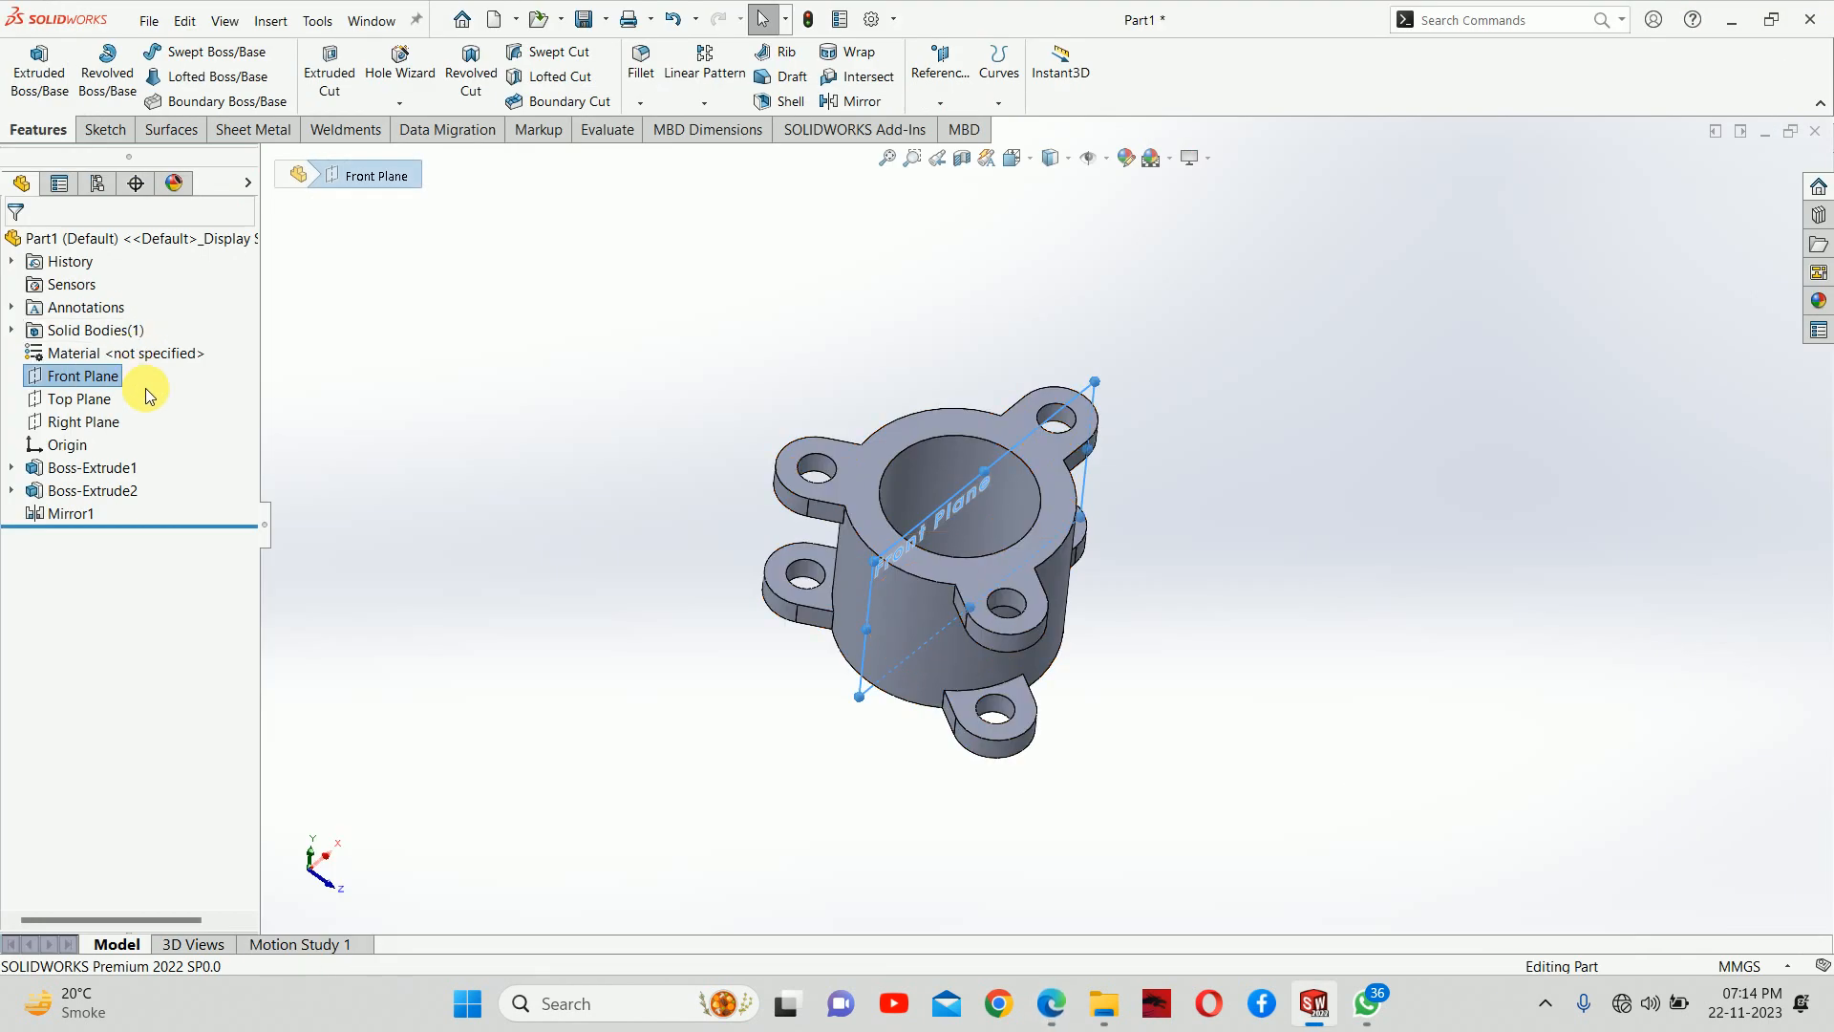
left_click(101, 422)
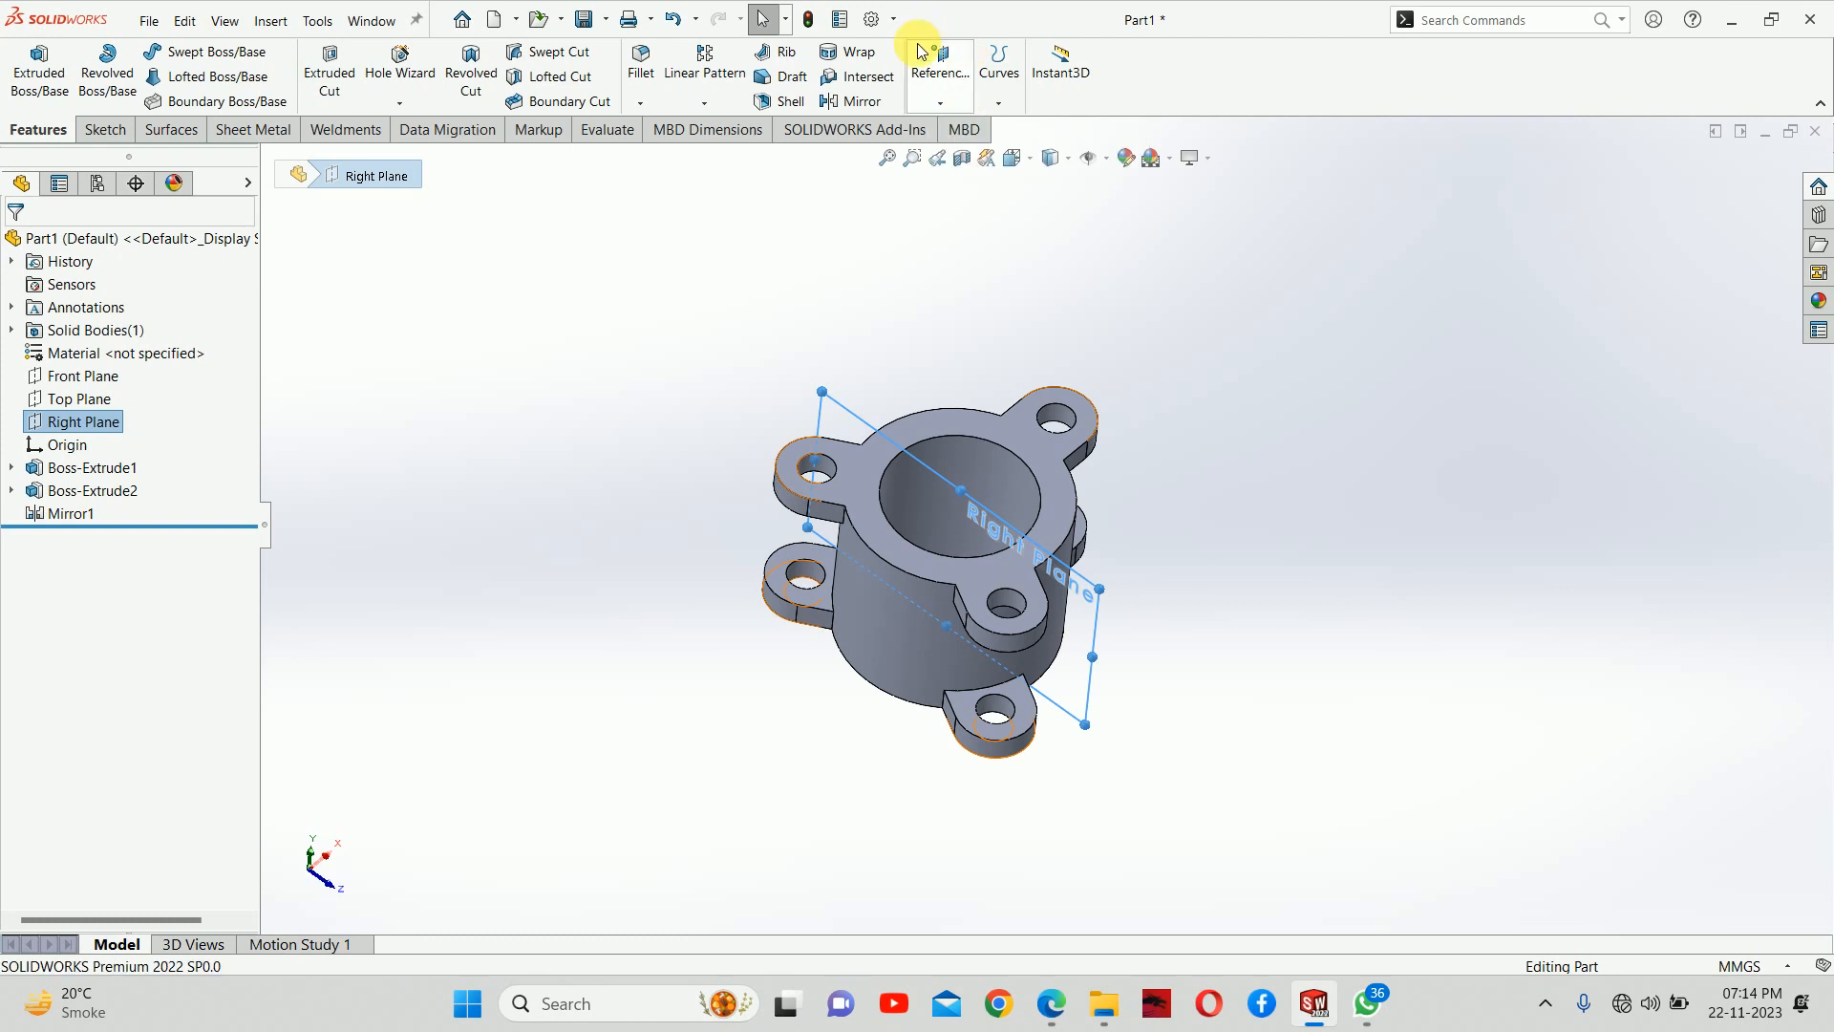
left_click(942, 102)
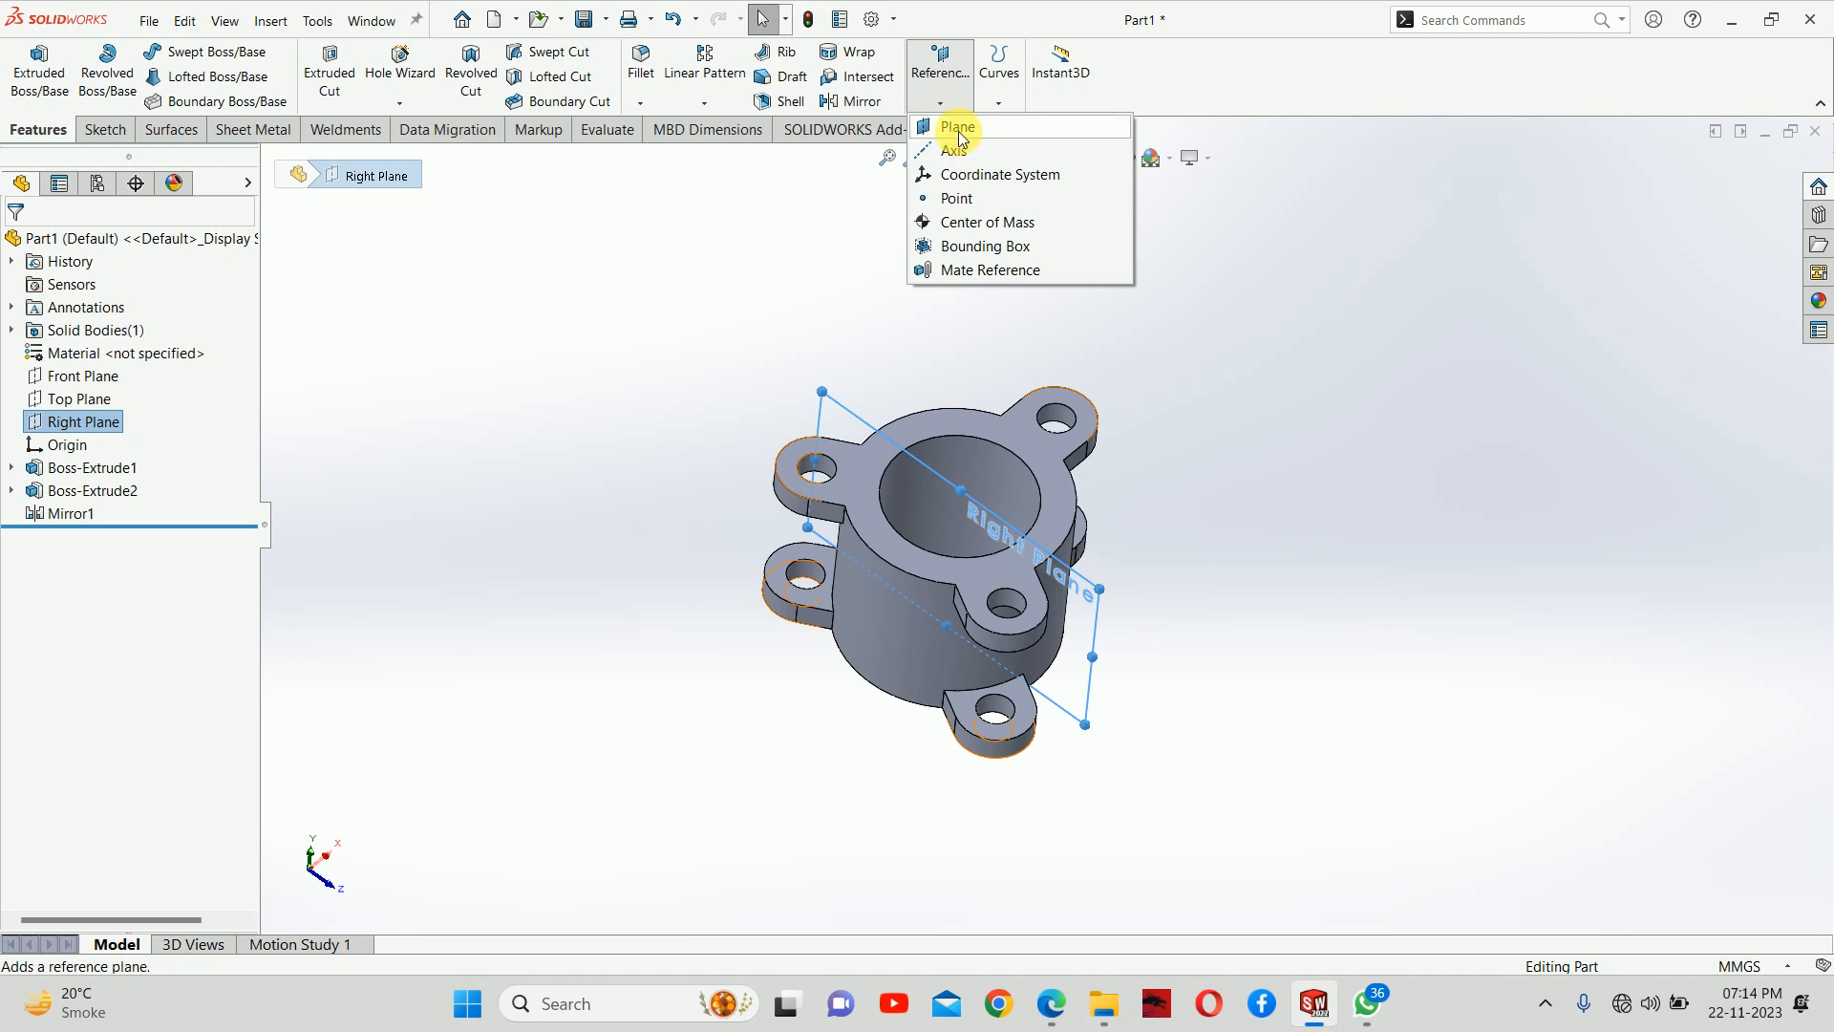
left_click(657, 315)
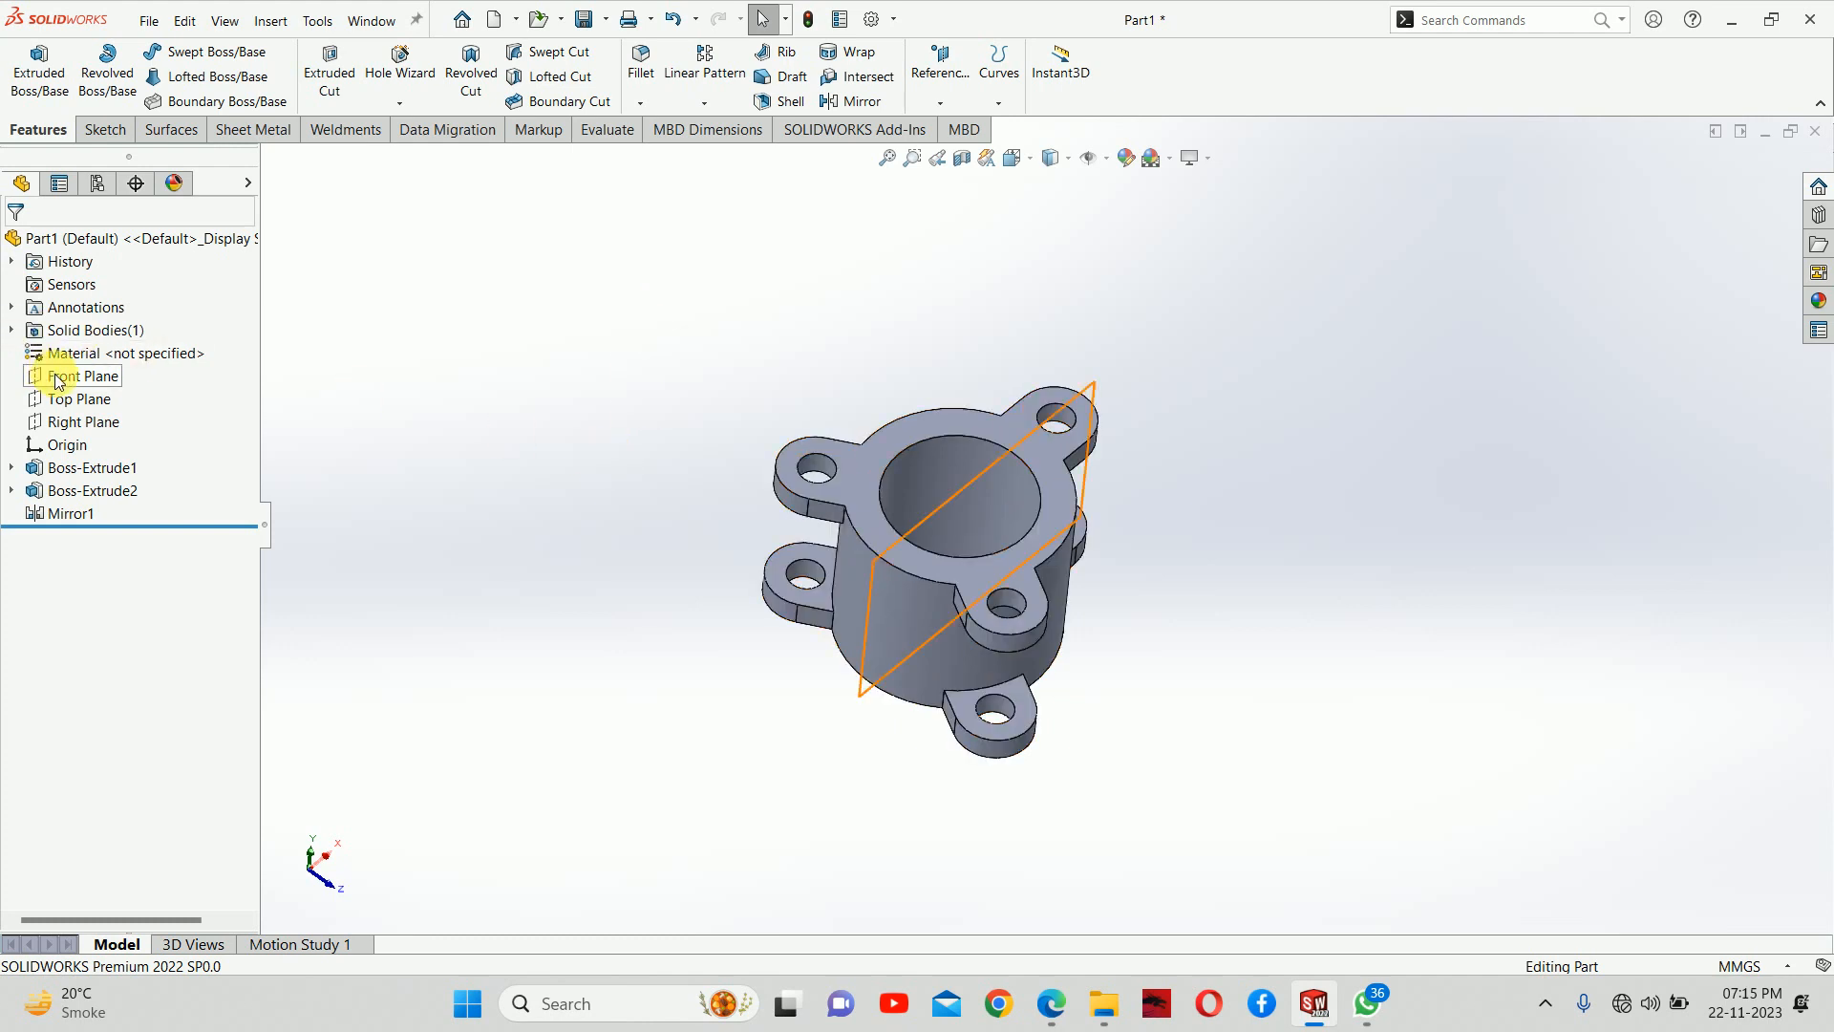
left_click(83, 426)
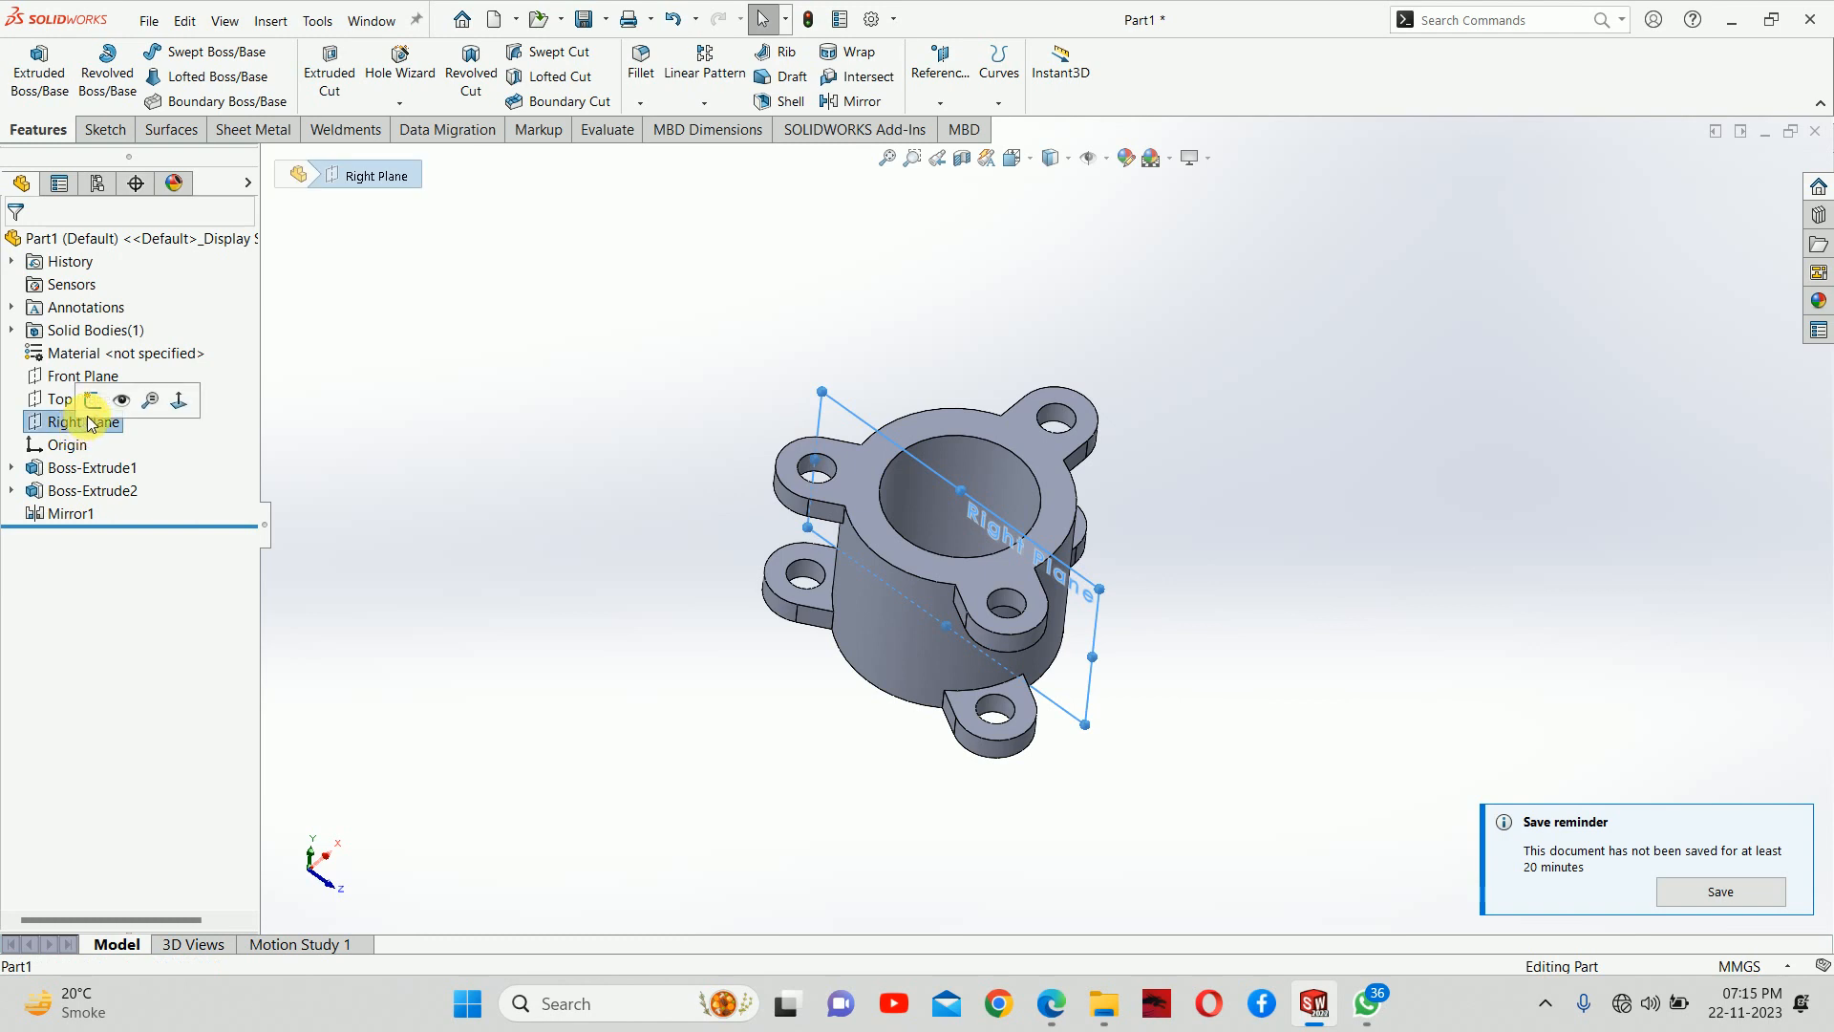
left_click(418, 431)
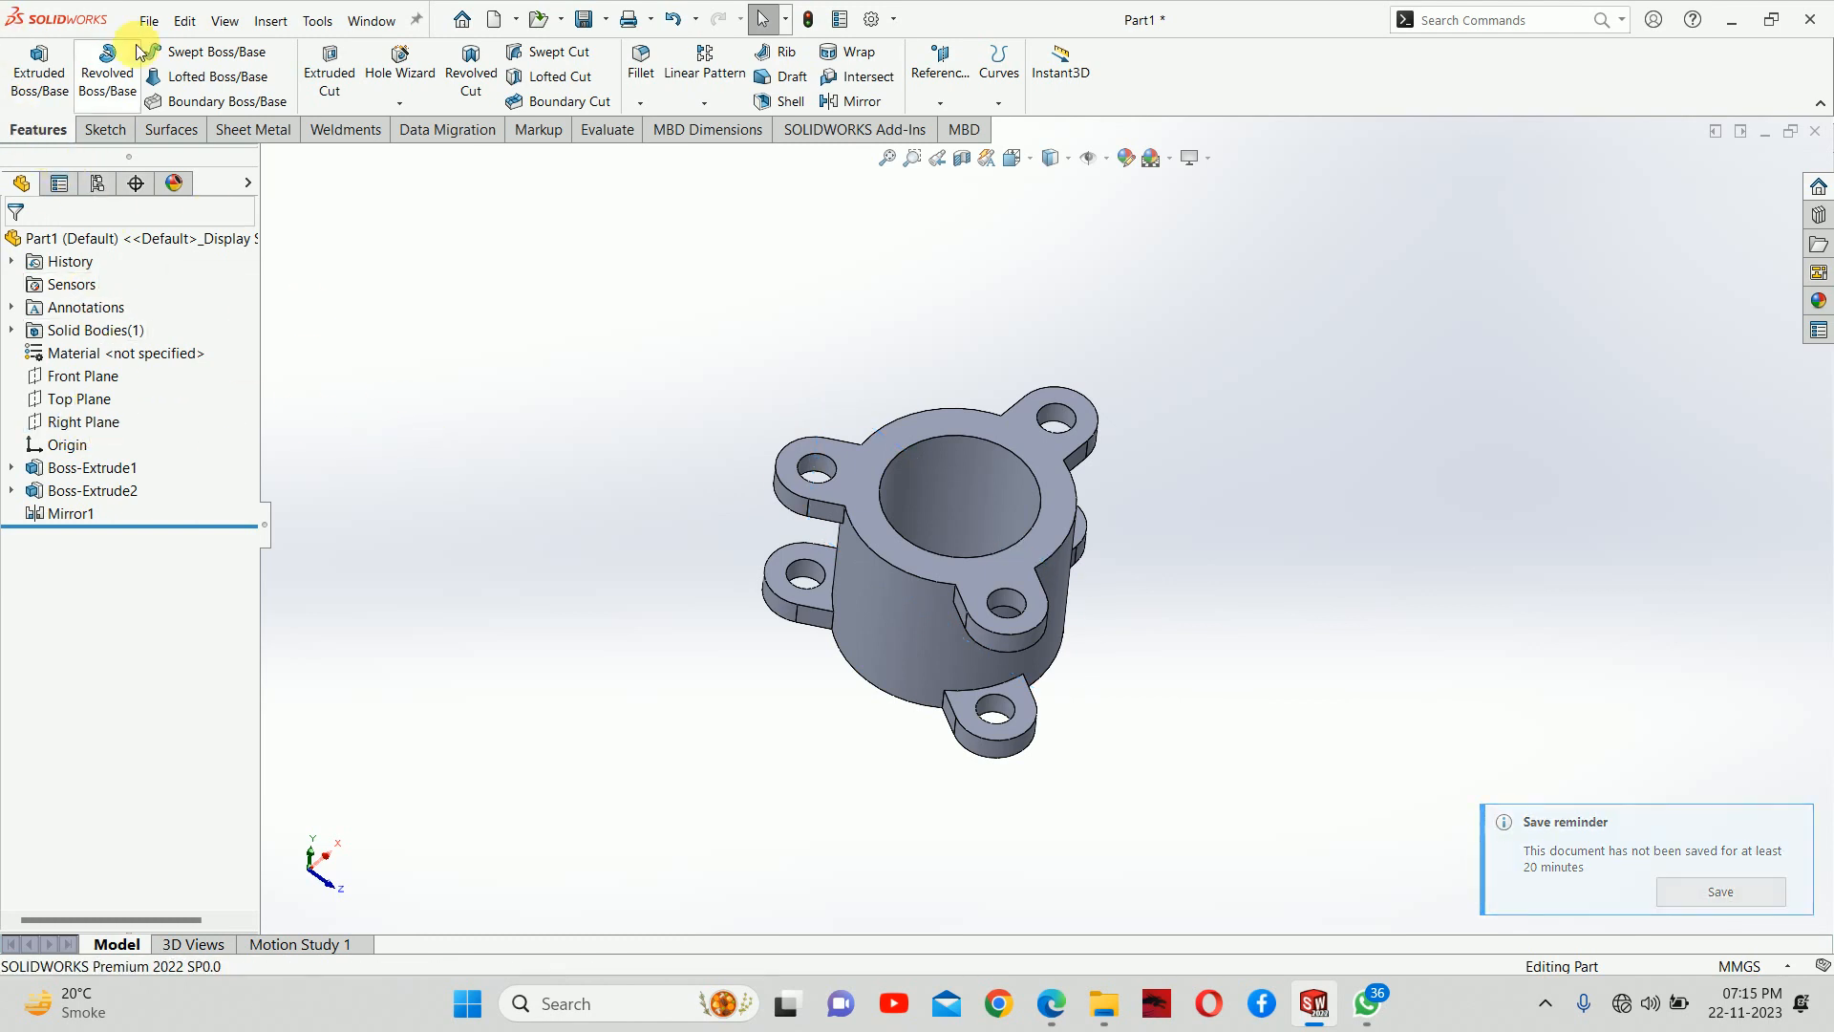
Create a reference plane offset 160 mm from the Right Plane, with the offset direction flipped
left_click(934, 77)
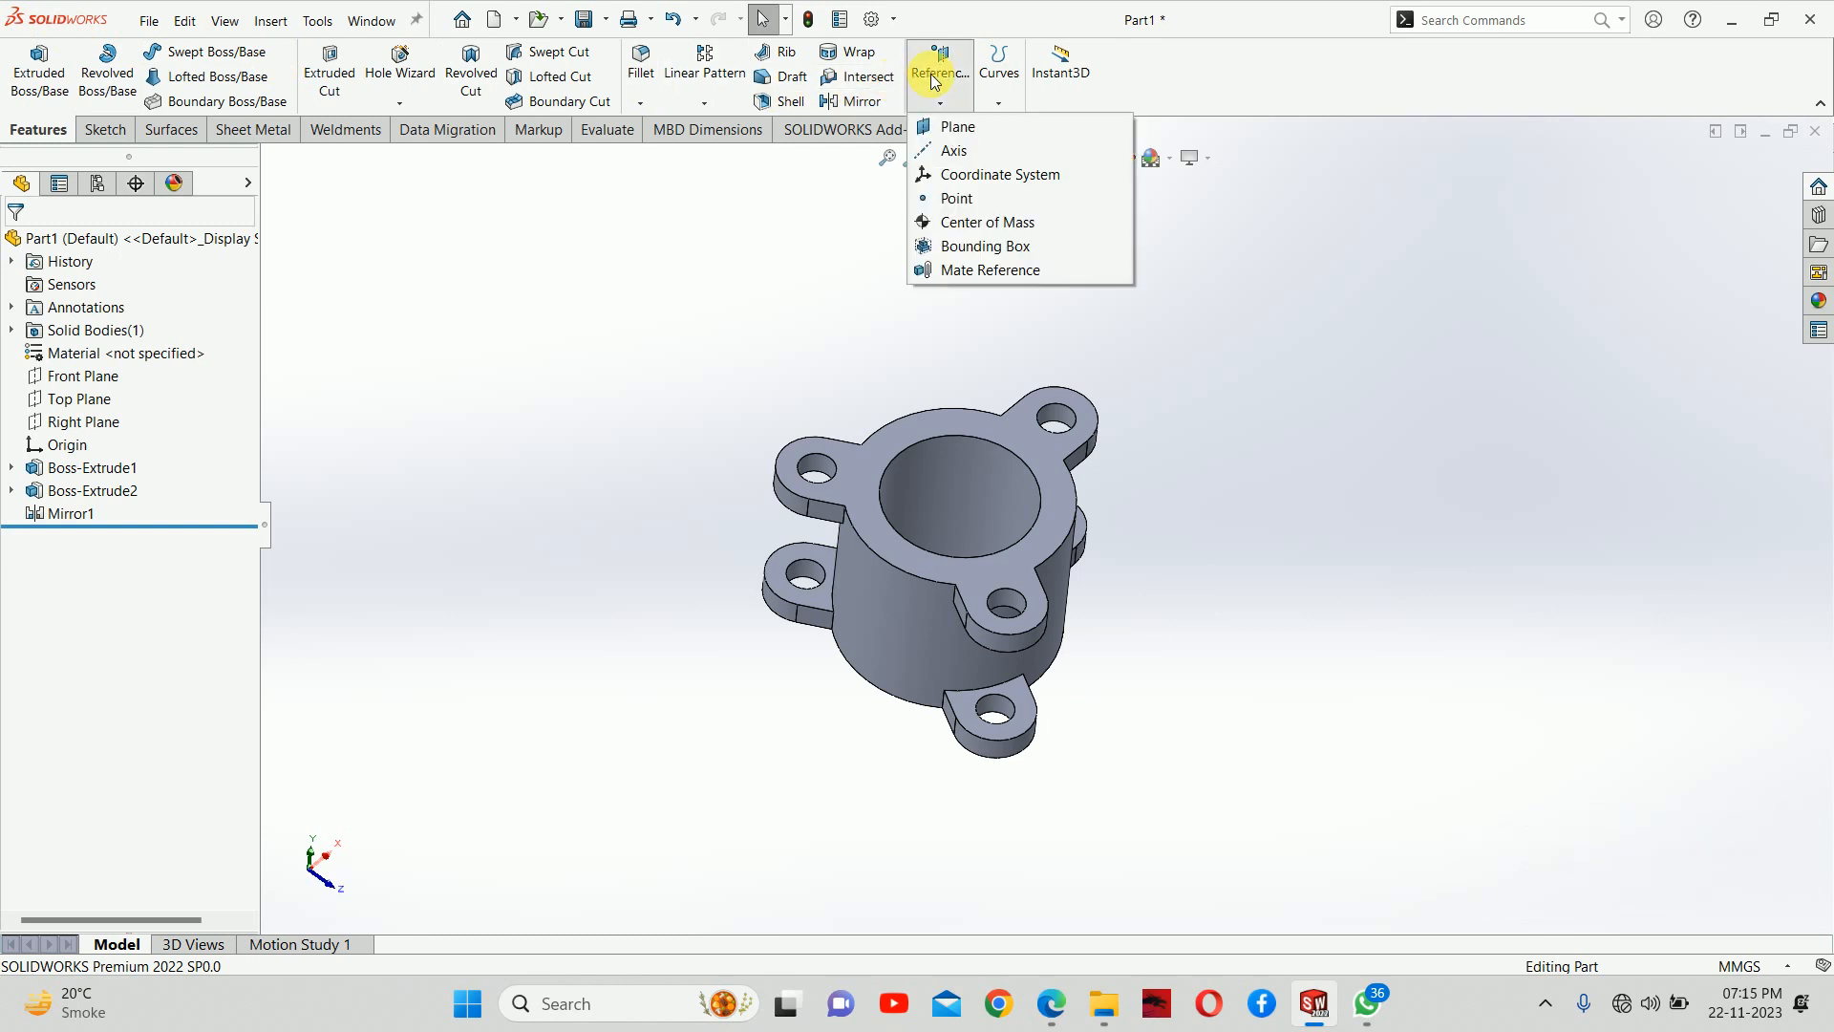
left_click(965, 130)
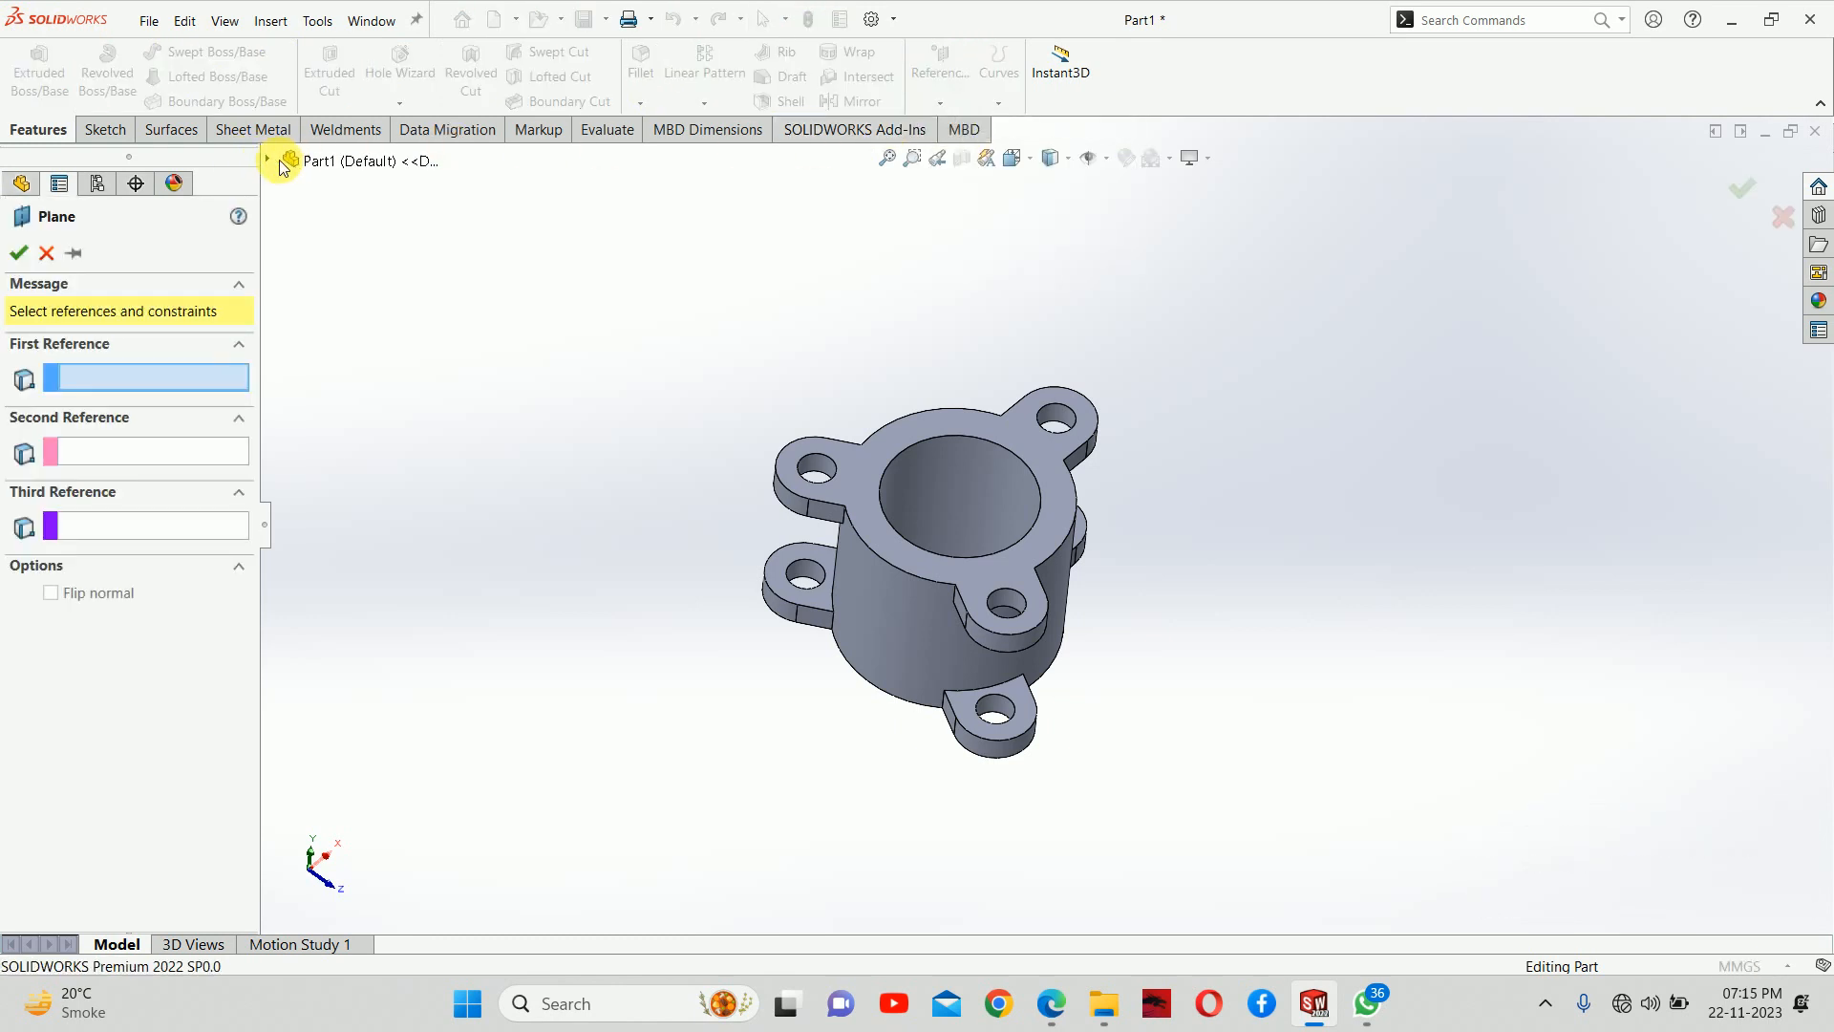
left_click(269, 160)
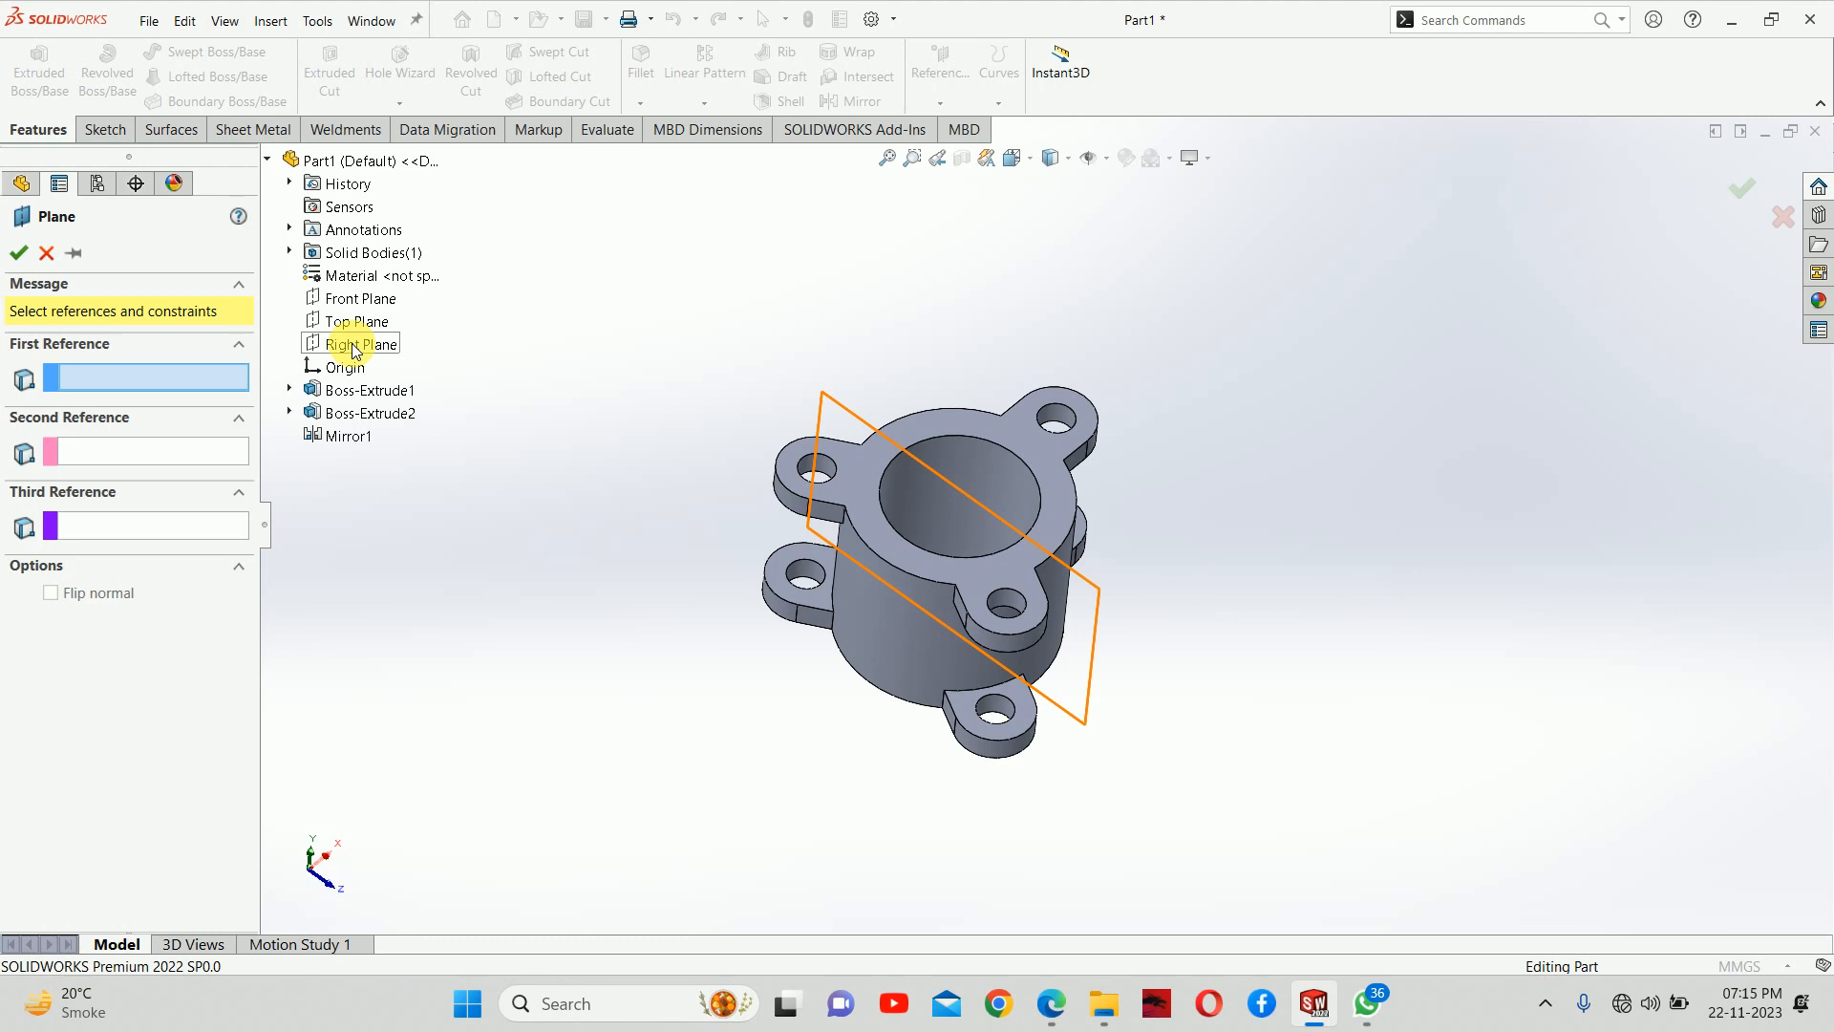
left_click(360, 344)
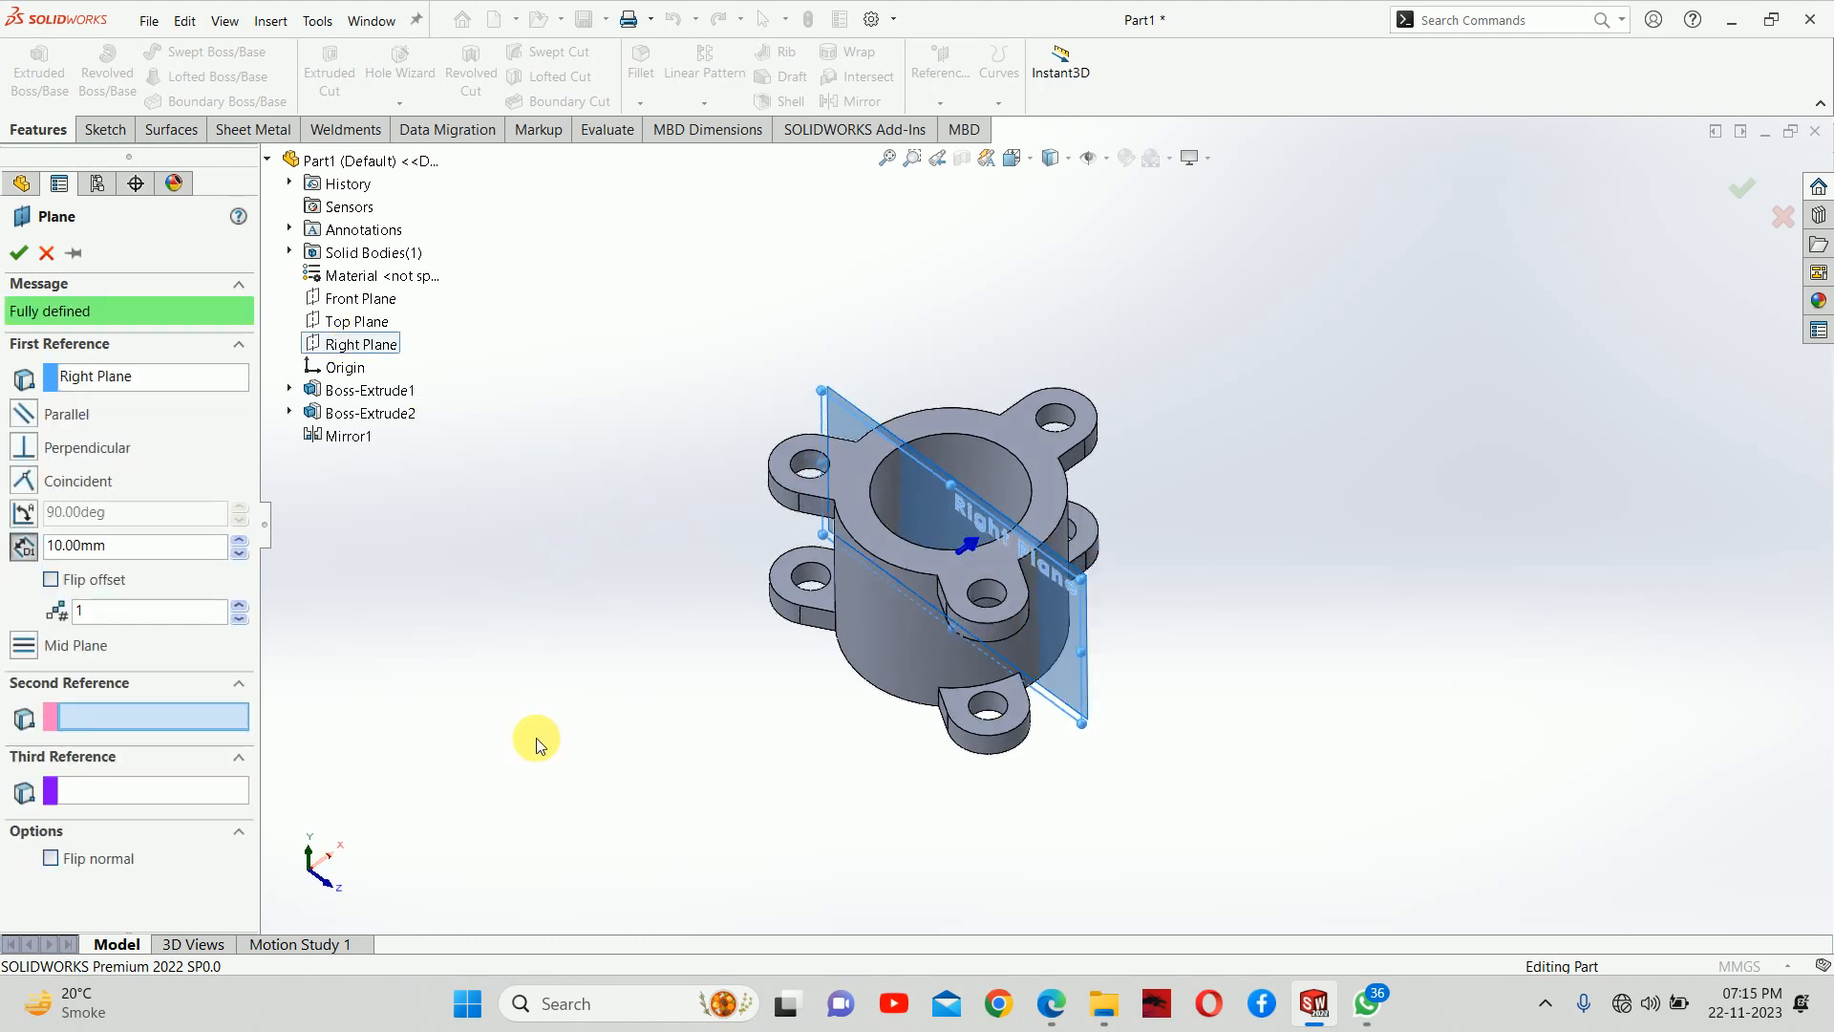
double_click(161, 552)
type("160")
key("Return")
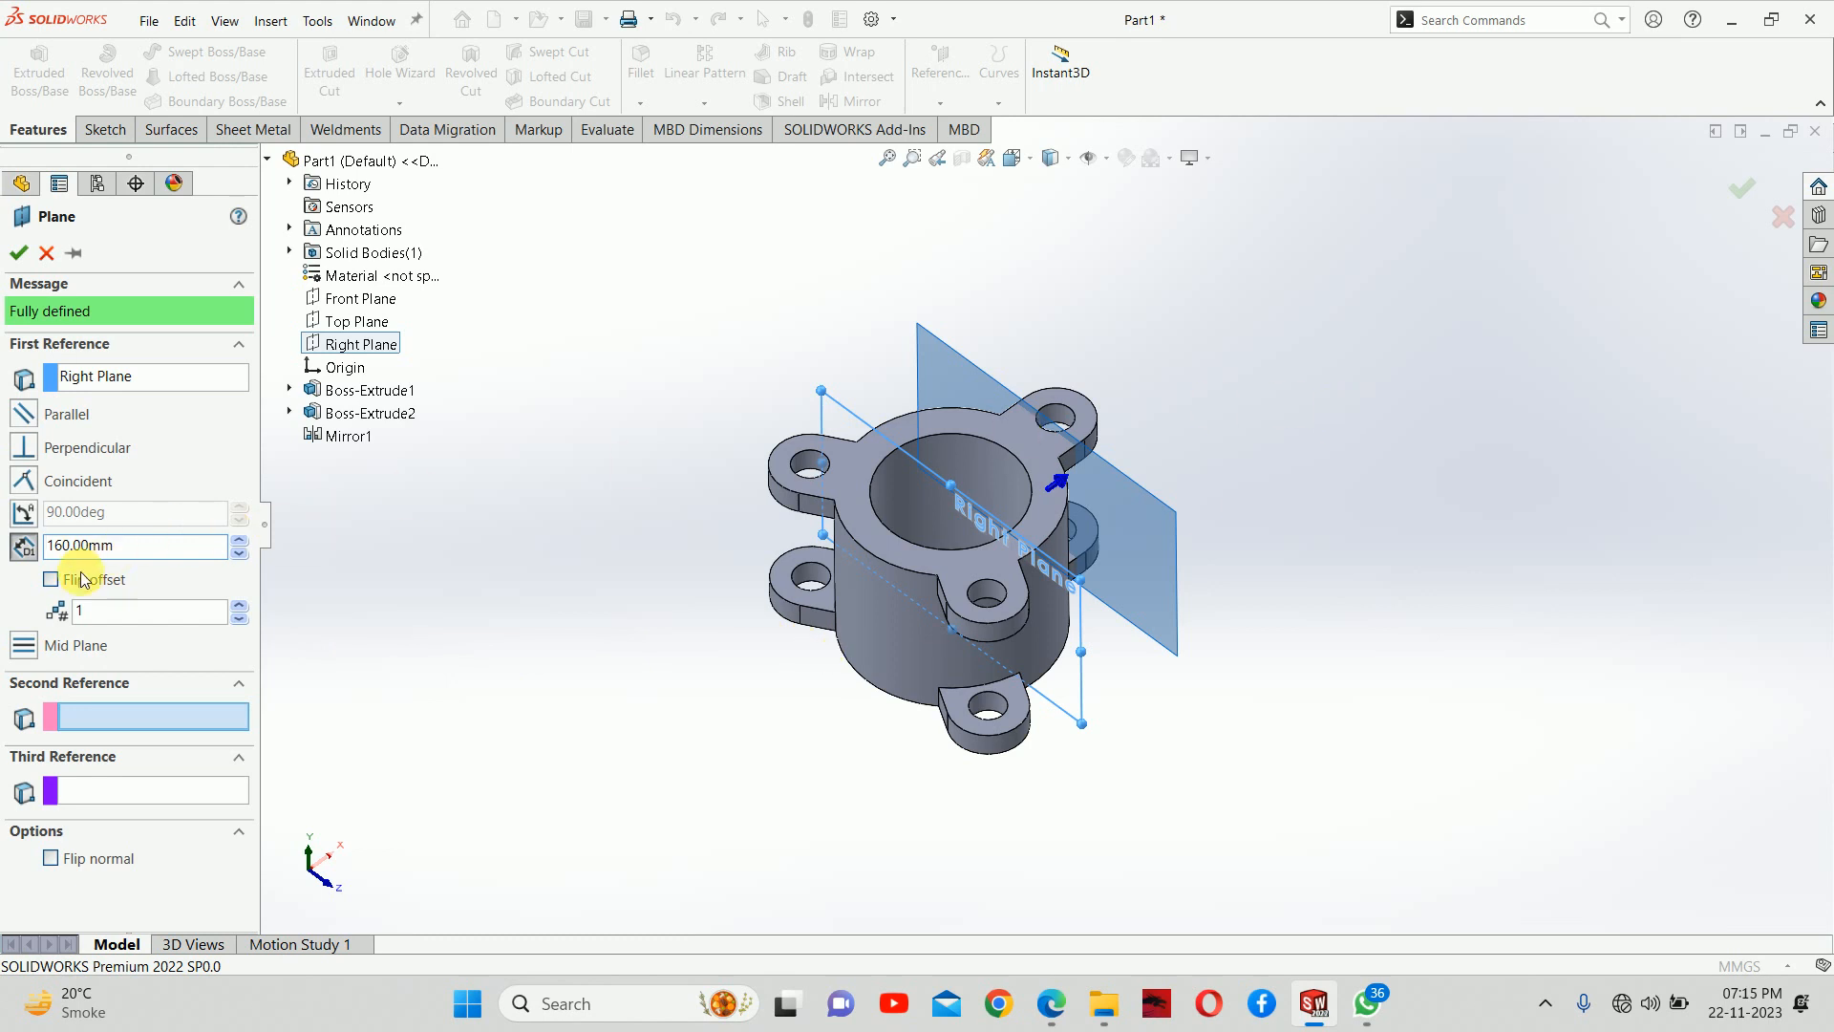
left_click(51, 578)
mouse_move(828, 610)
middle_mouse_down()
mouse_move(762, 602)
mouse_move(846, 581)
middle_mouse_up()
left_click(18, 249)
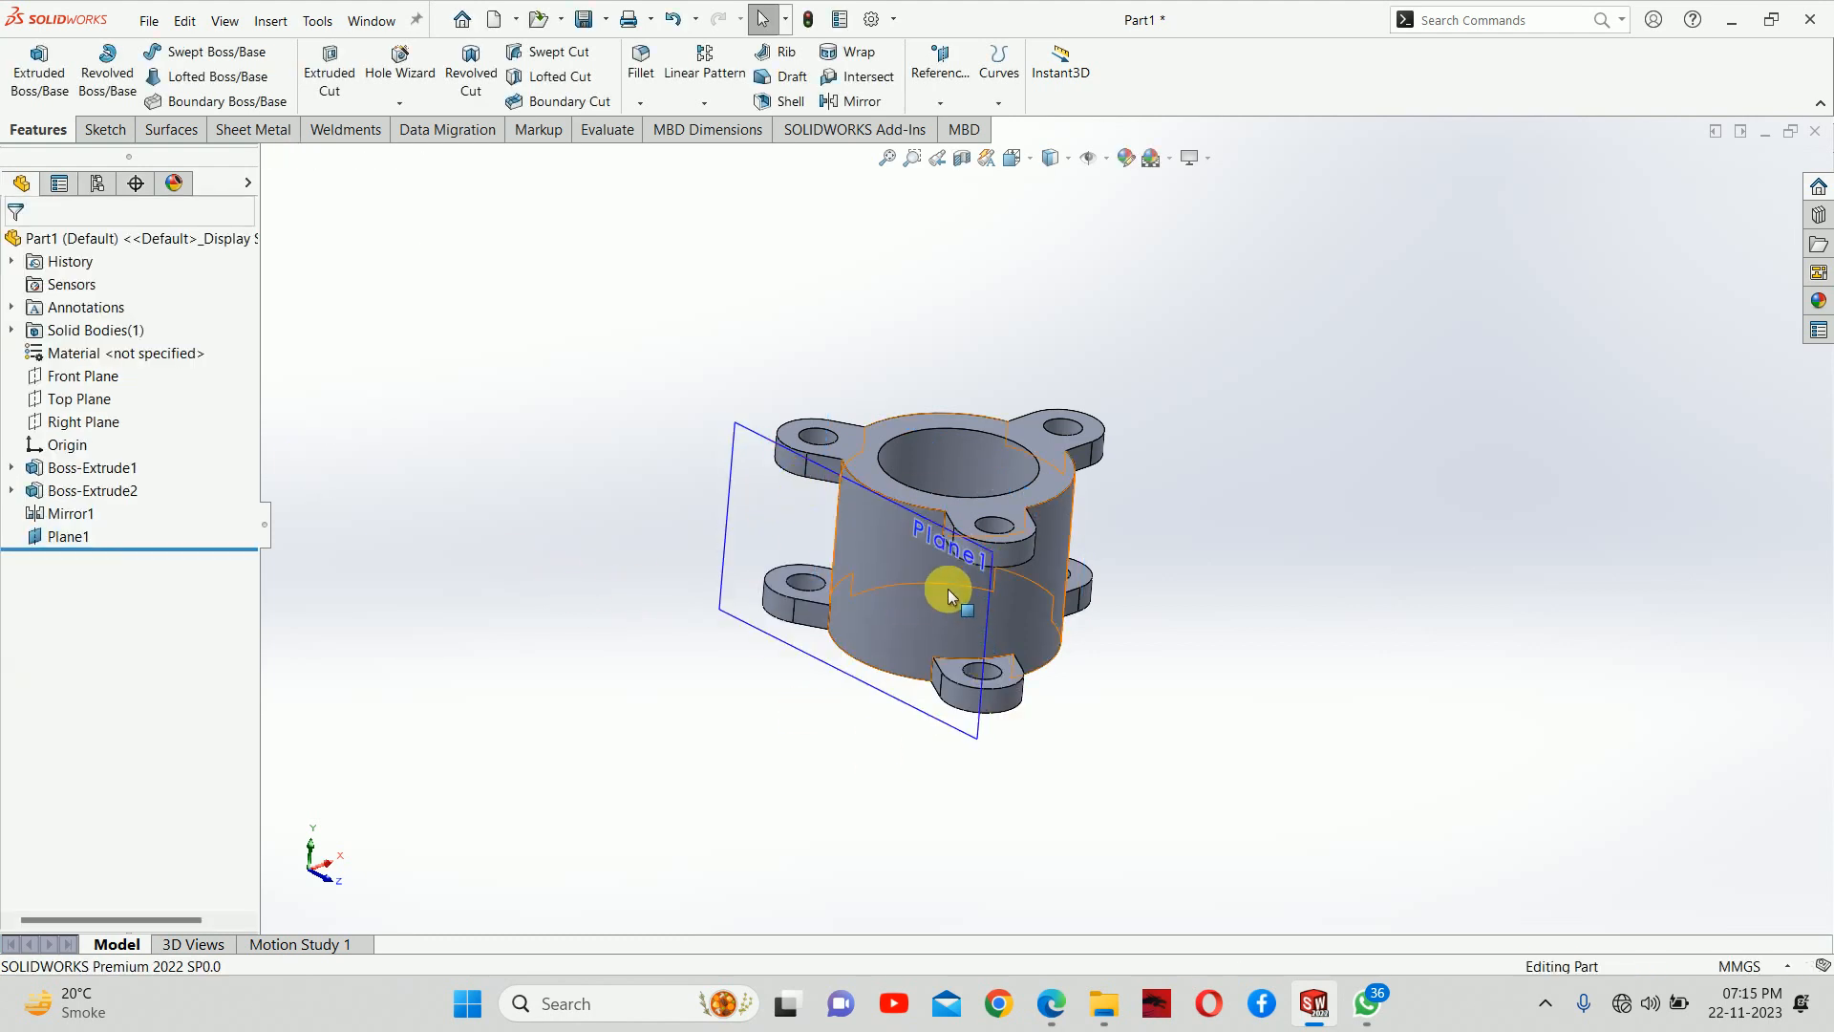
Start a sketch on the new offset plane and draw a circle centred on the origin, about 167 mm in diameter
left_click(732, 492)
left_click(828, 447)
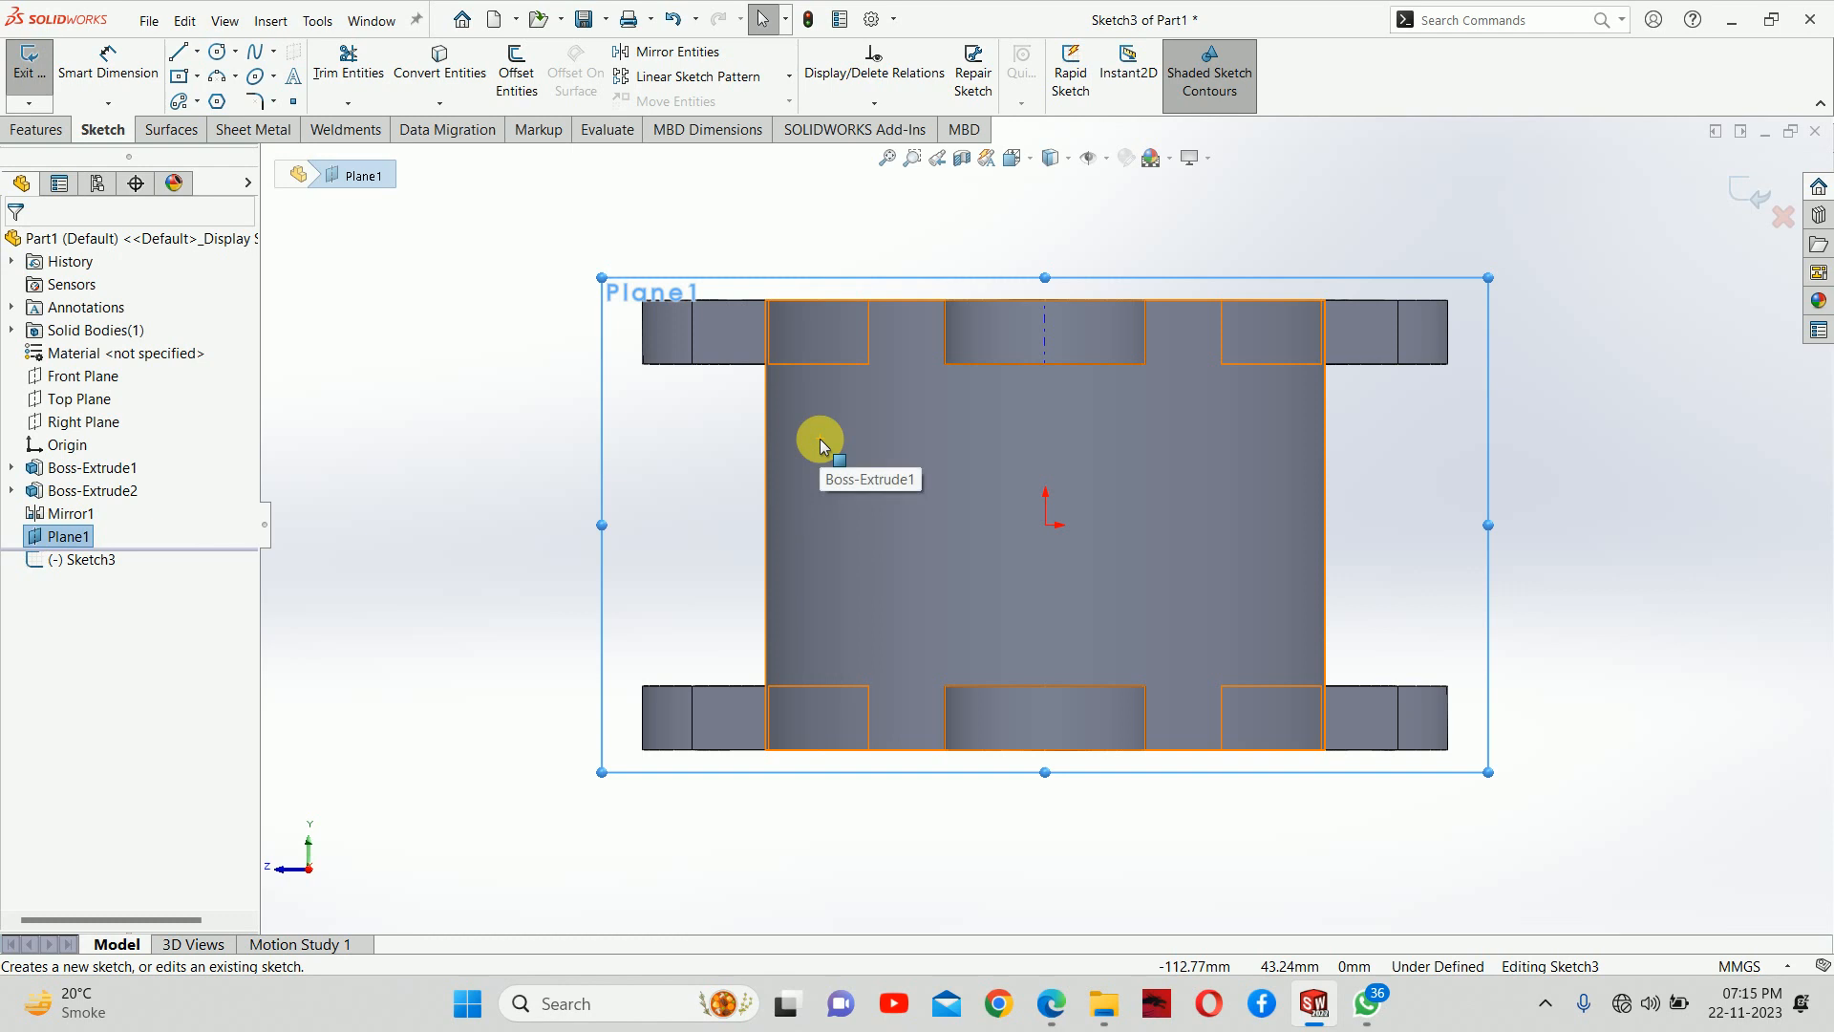
key("ctrl+8")
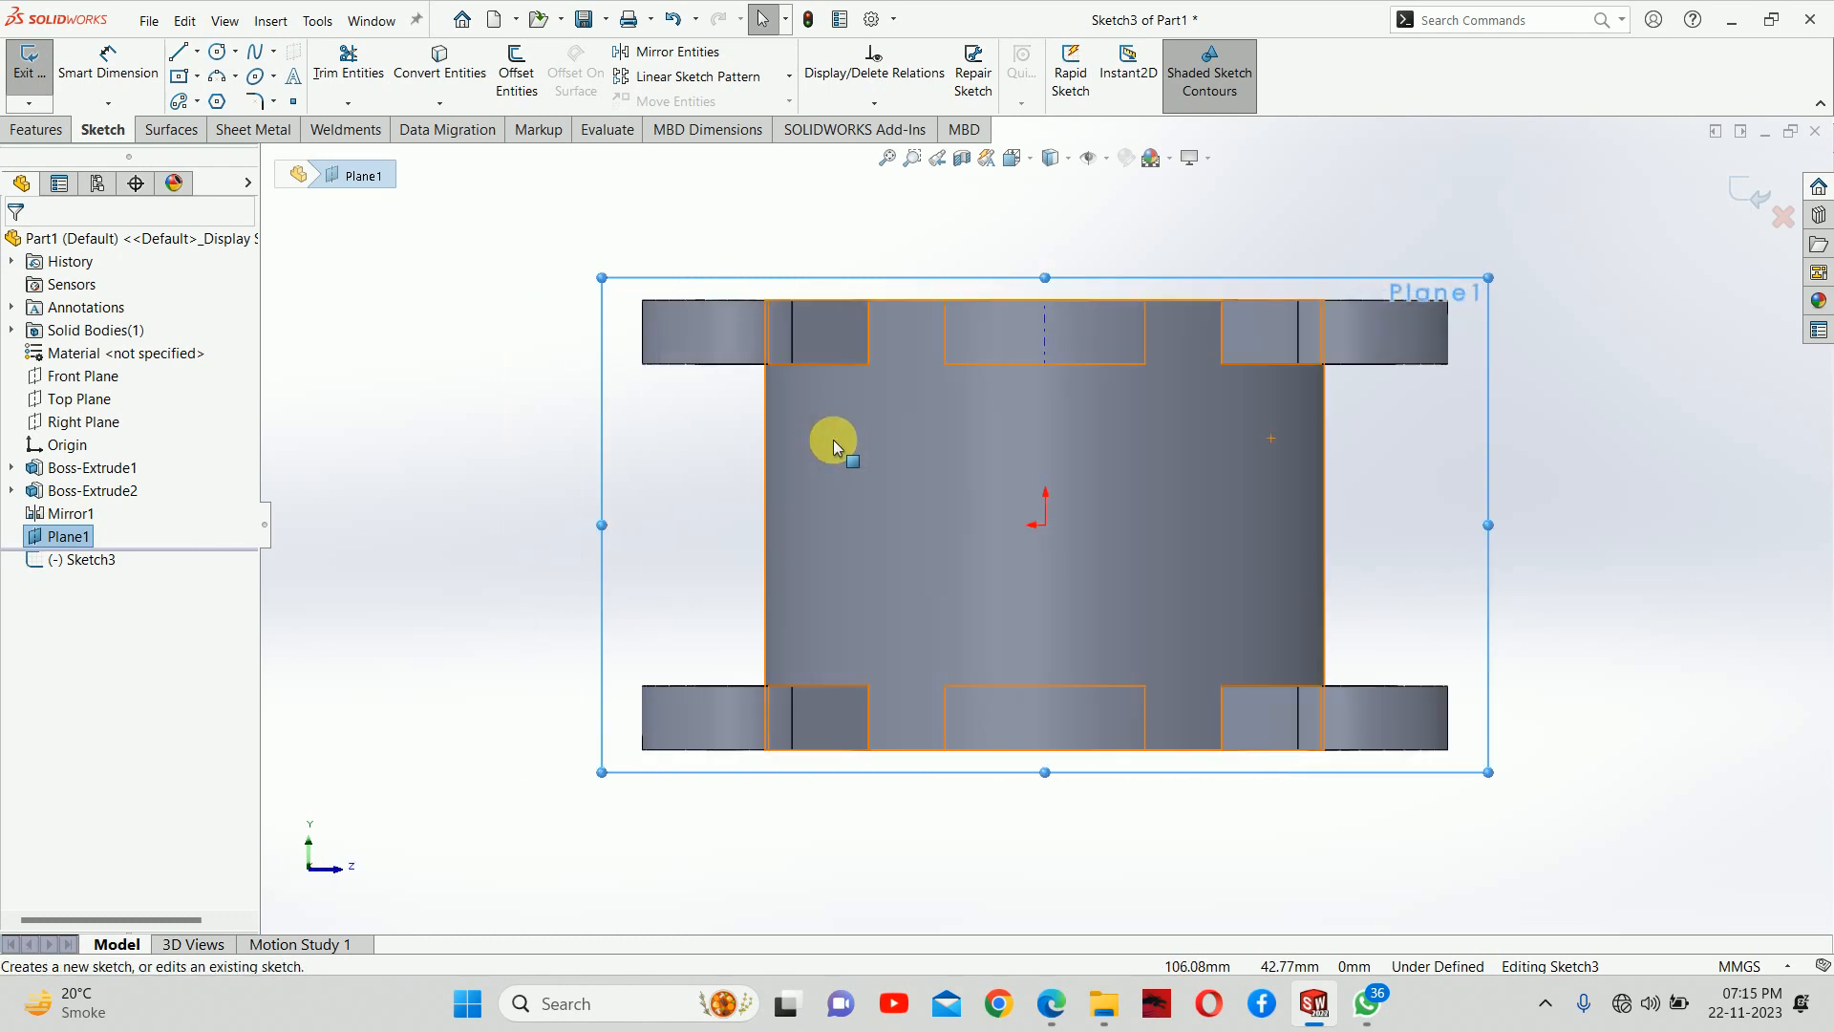
left_click(485, 501)
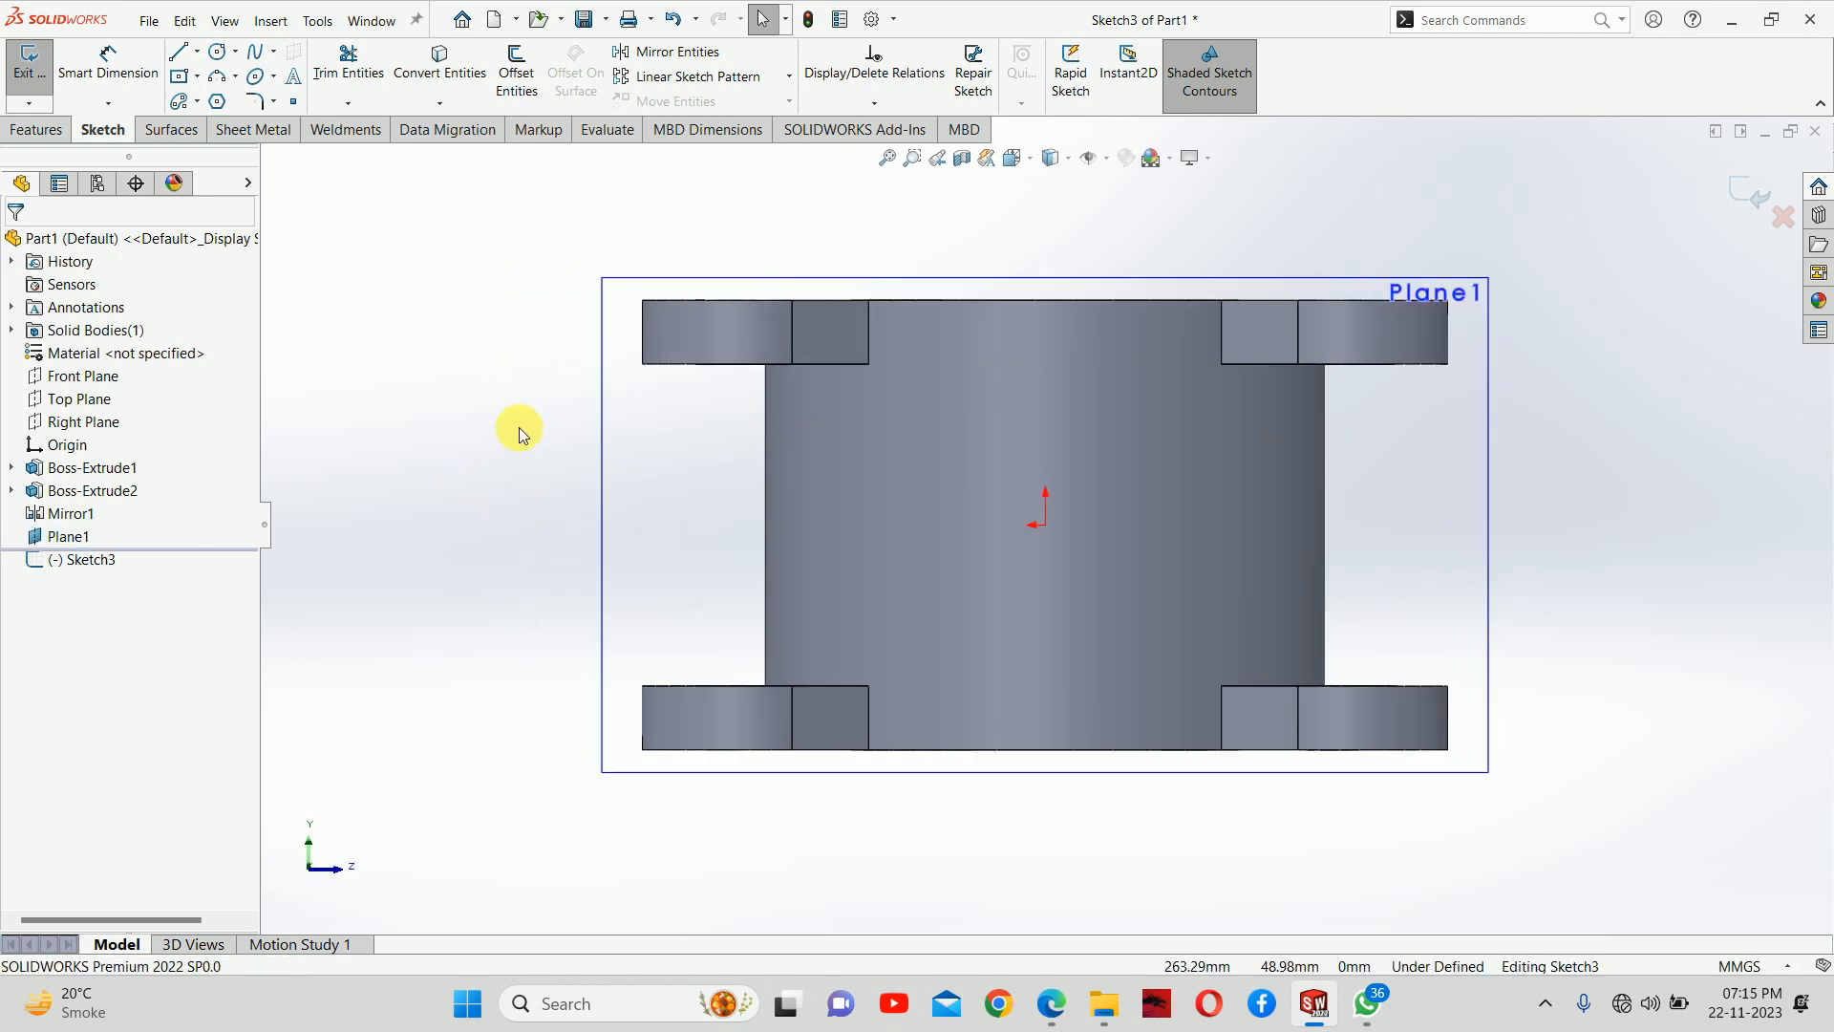
key("ctrl+8")
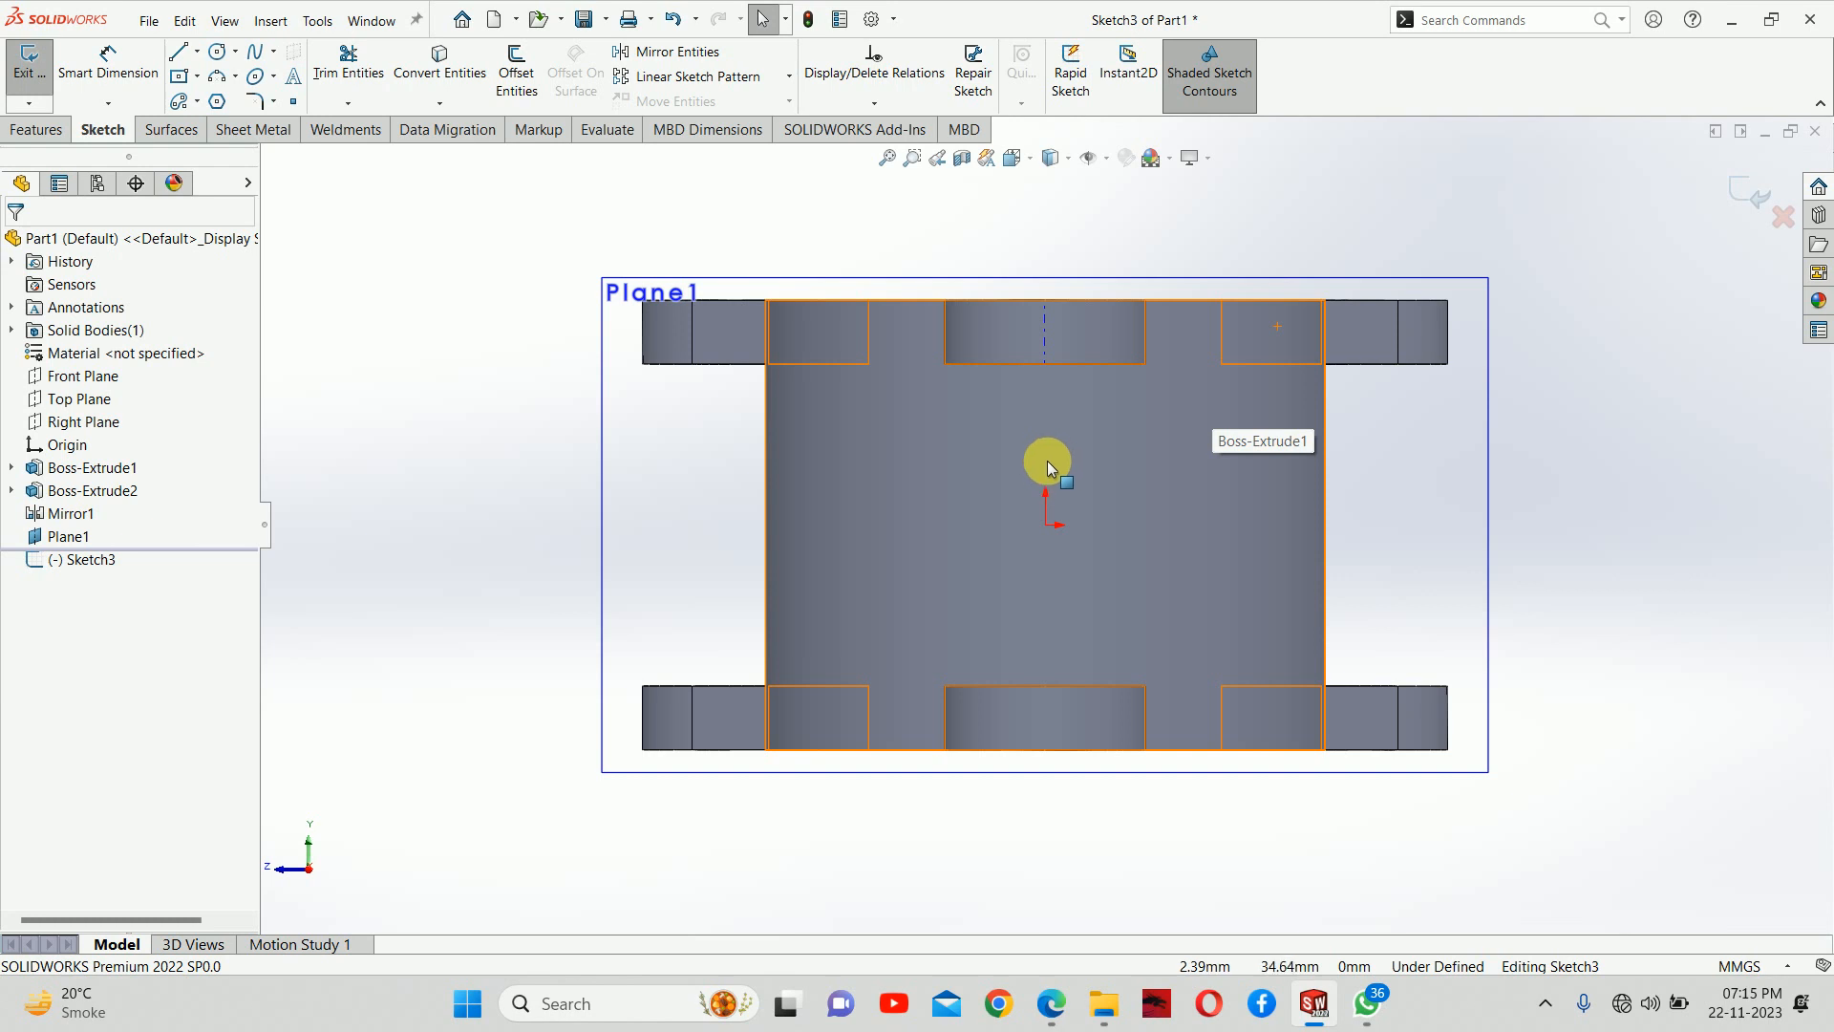
right_click_drag(509, 576, 895, 578)
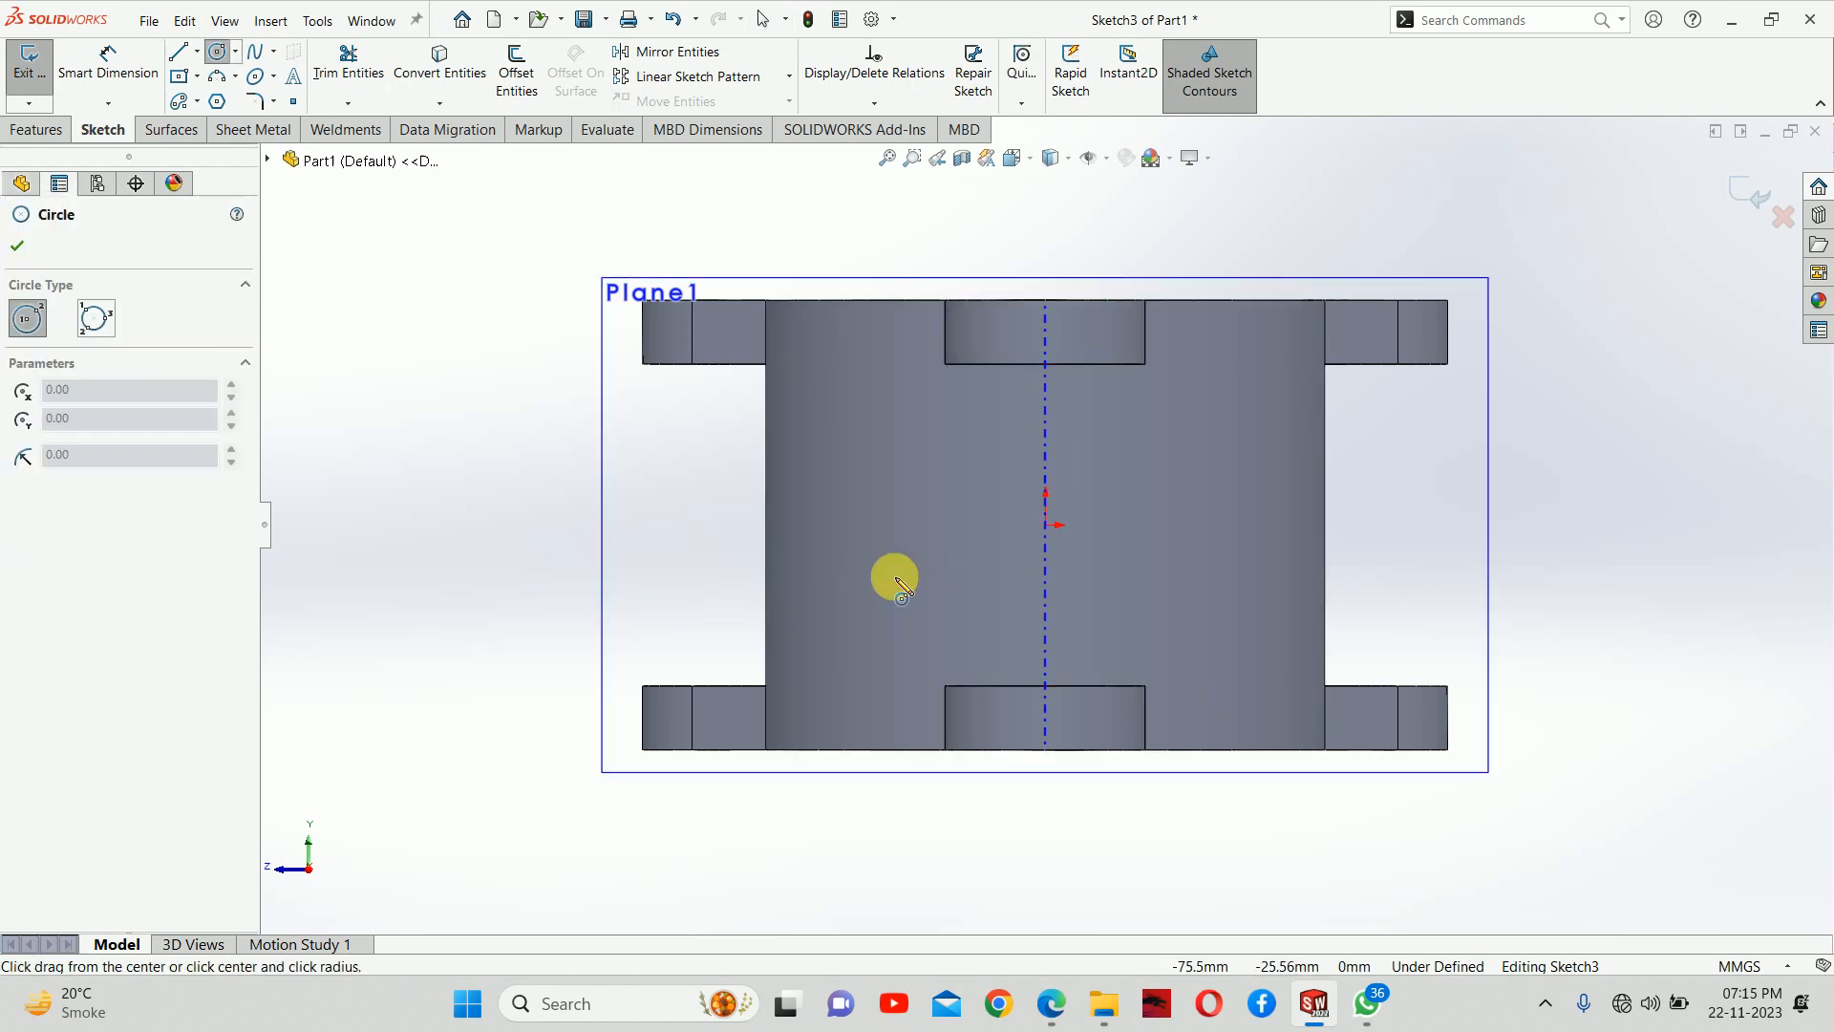
left_click(1045, 524)
left_click(1137, 387)
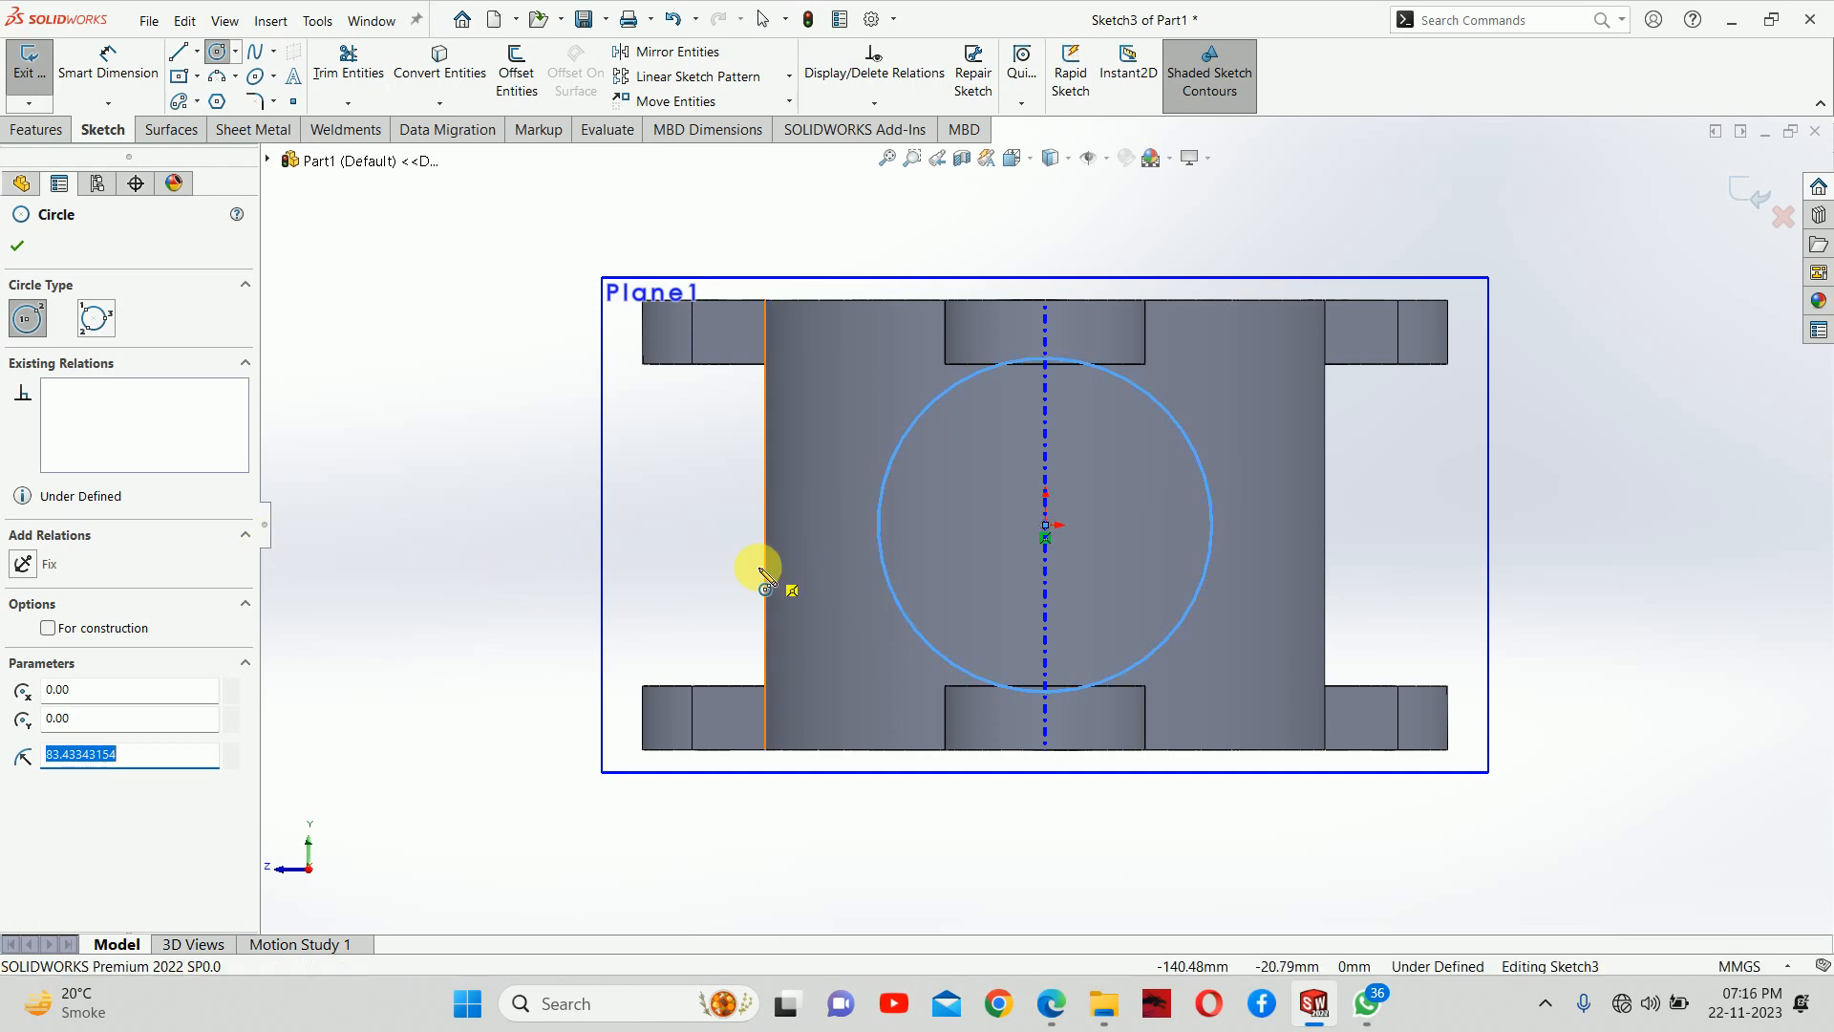
Dimension the circle's diameter to 200 mm and exit the sketch
middle_click_drag(765, 579, 1068, 753)
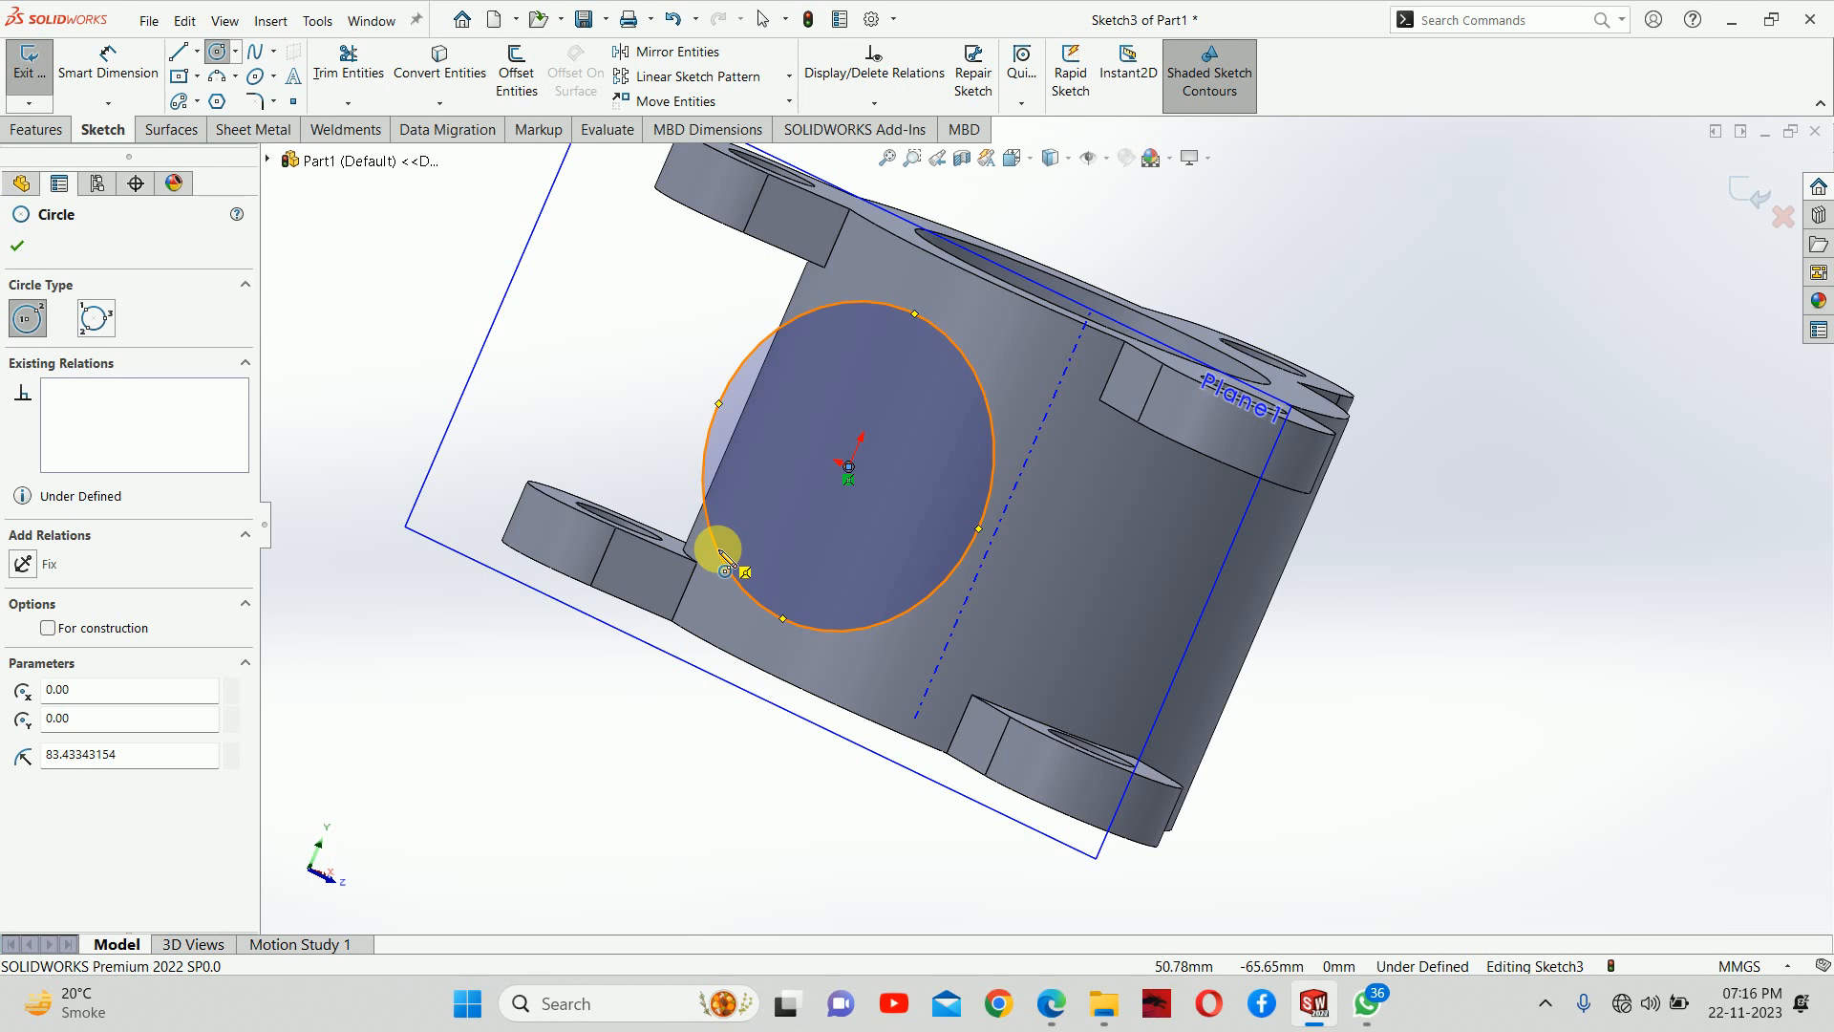
key("ctrl+8")
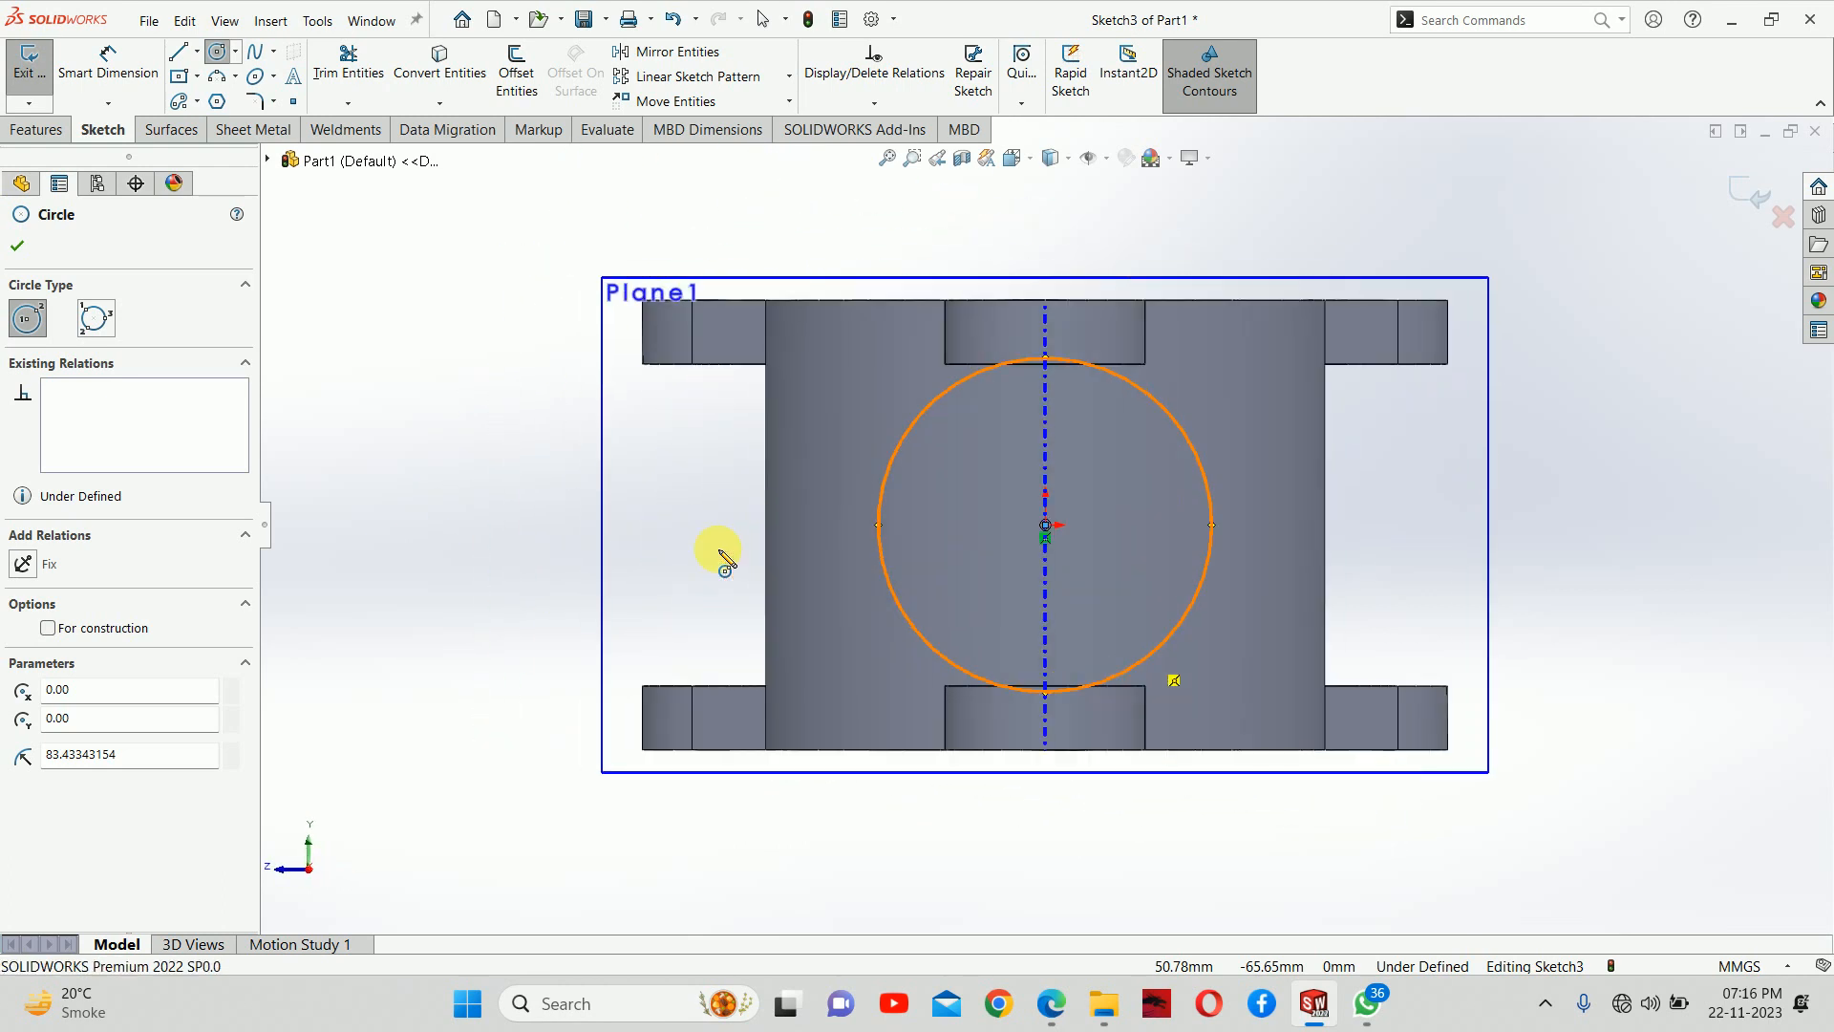
key("ctrl+8")
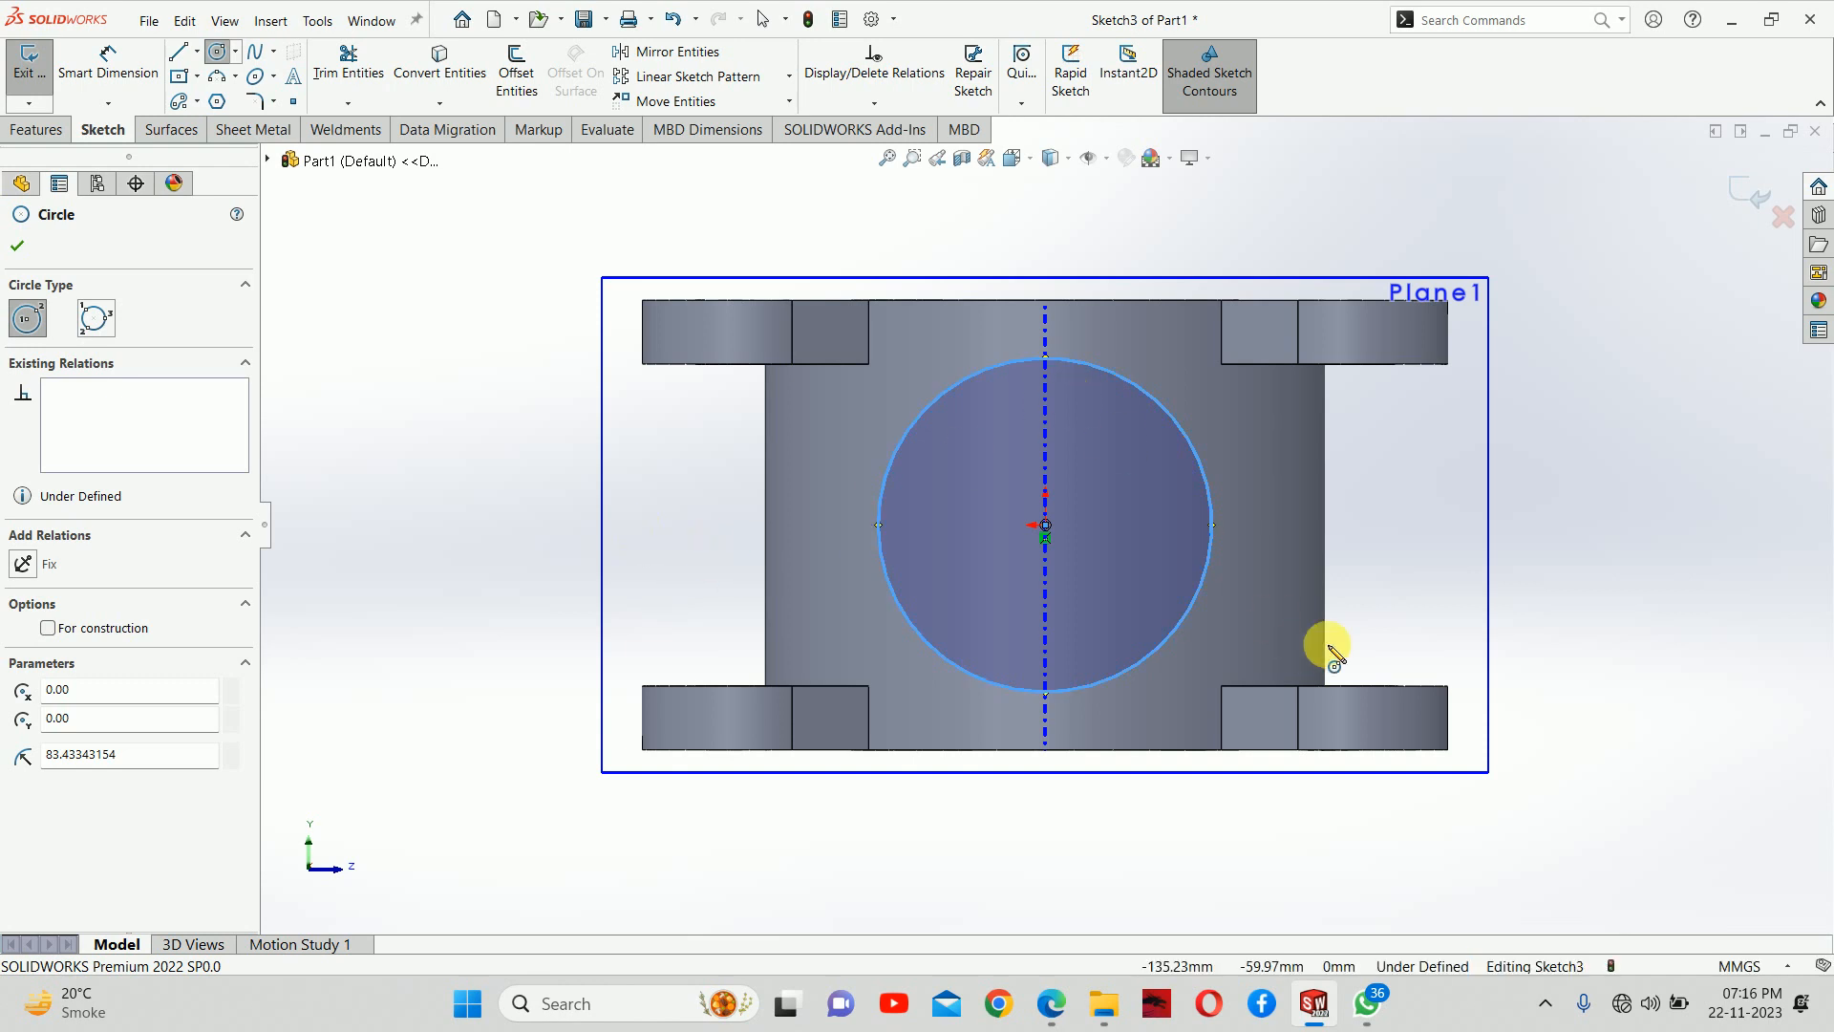
right_click_drag(1596, 635, 1558, 411)
left_click(1211, 445)
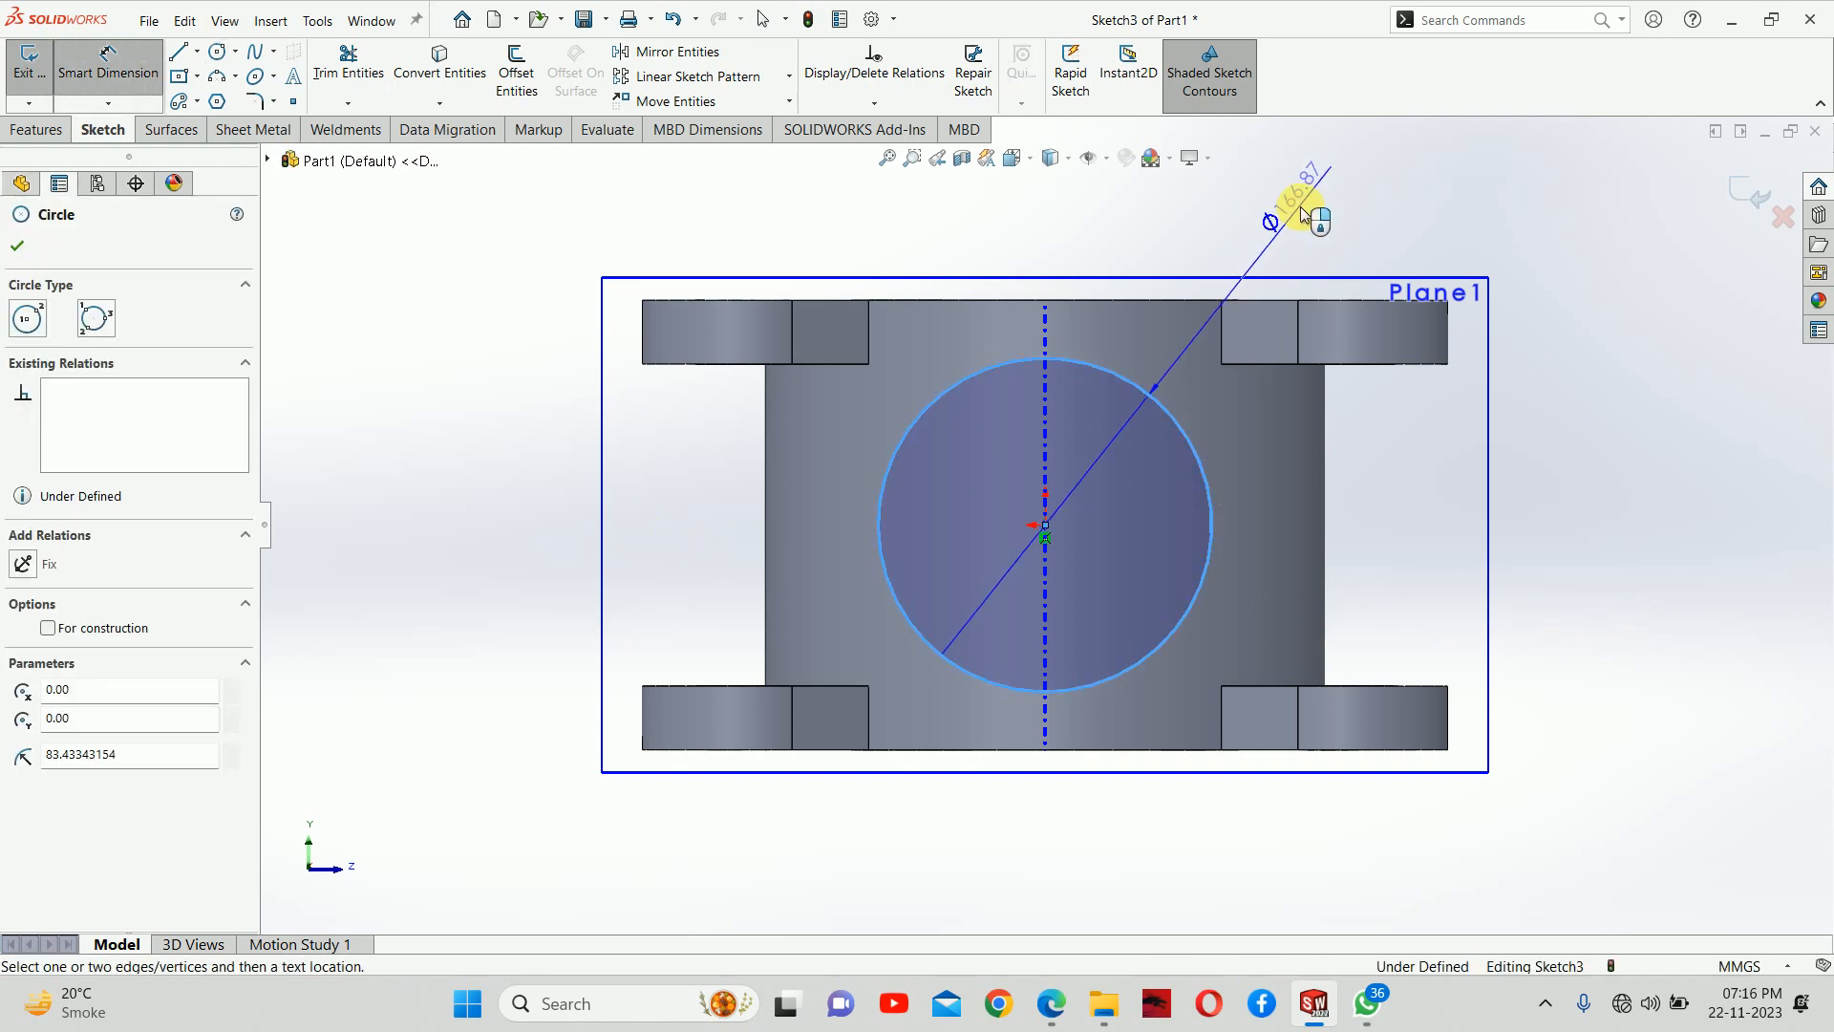
left_click(1300, 207)
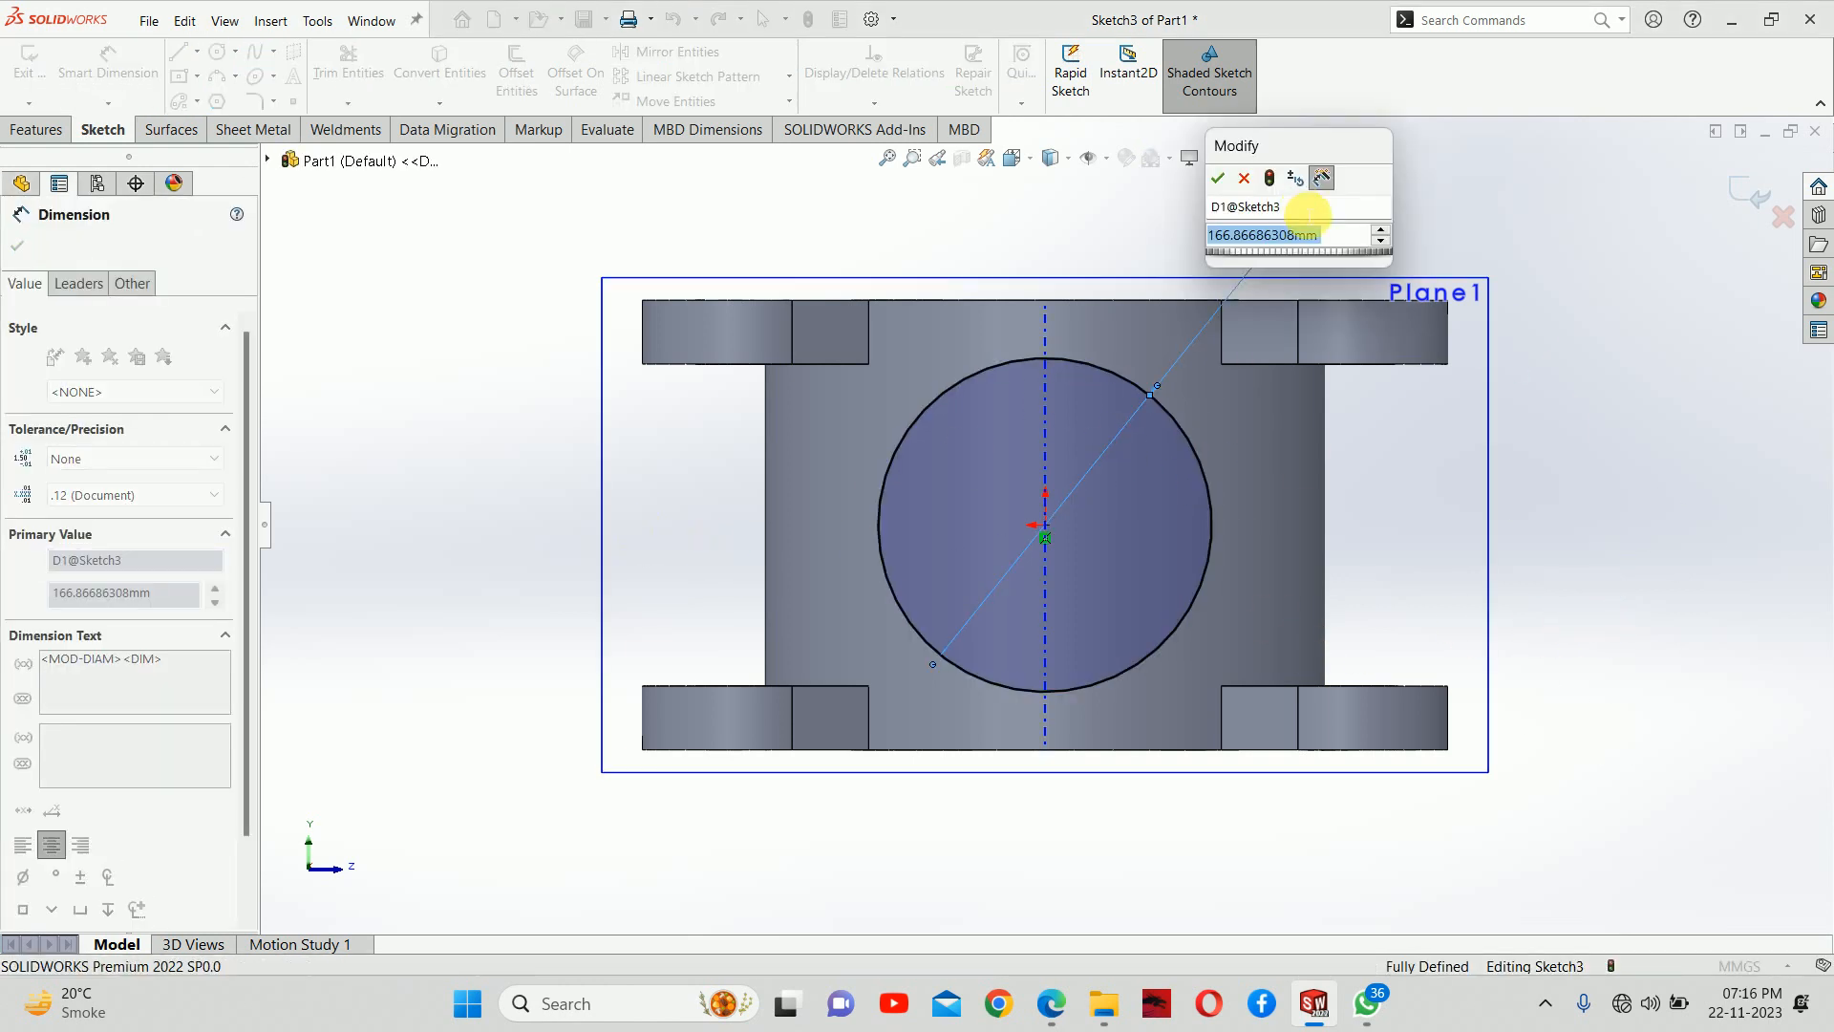
type("200")
key("Return")
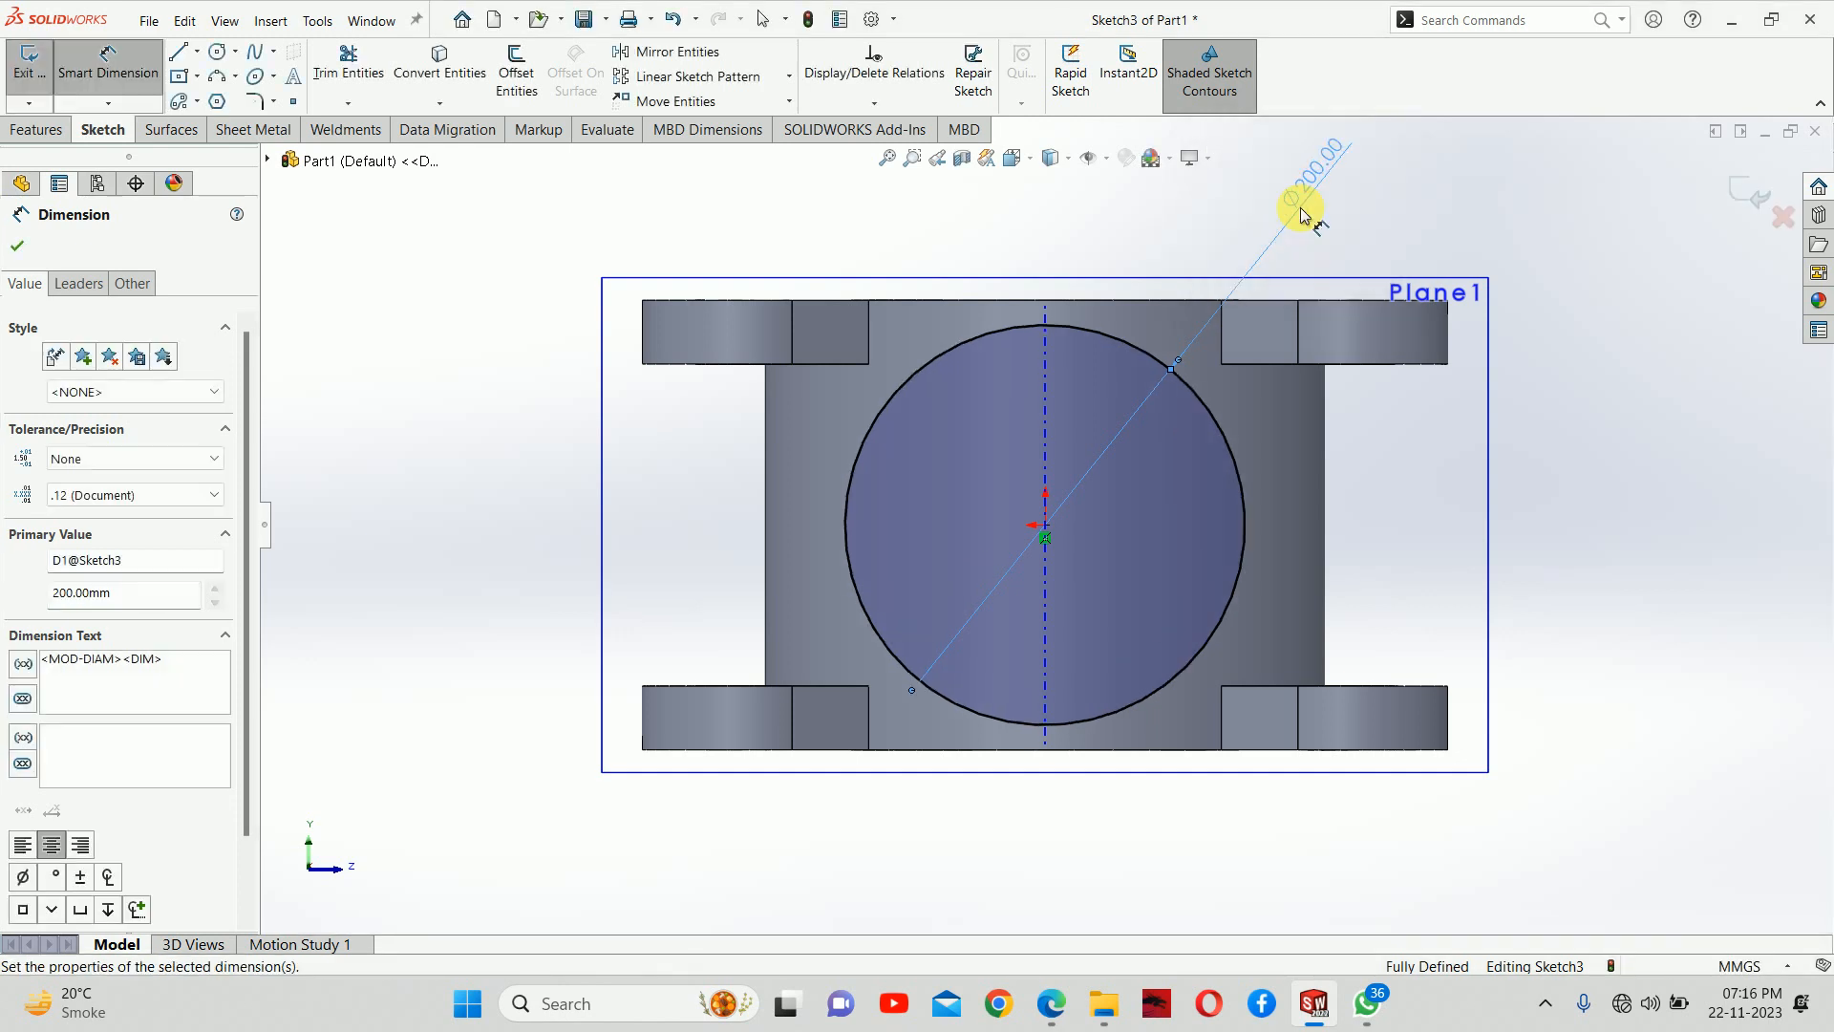
left_click_drag(1317, 173, 1318, 214)
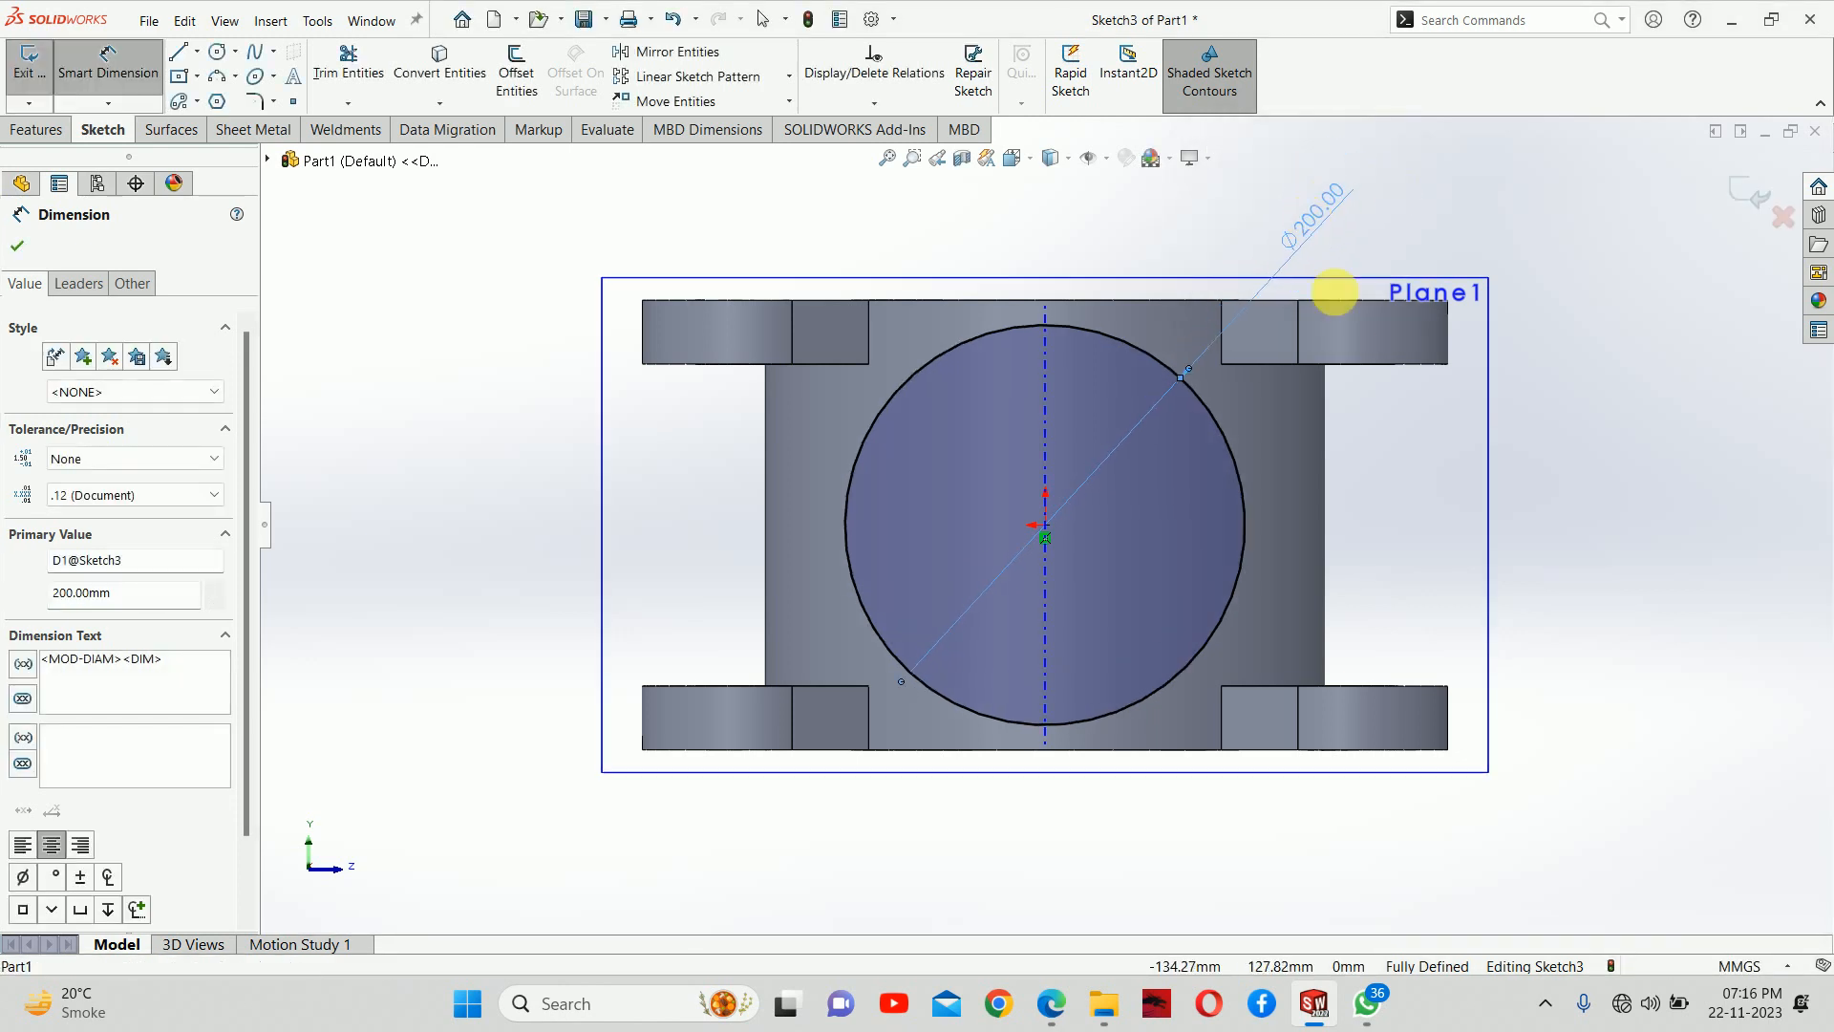
key("Escape")
left_click(1746, 192)
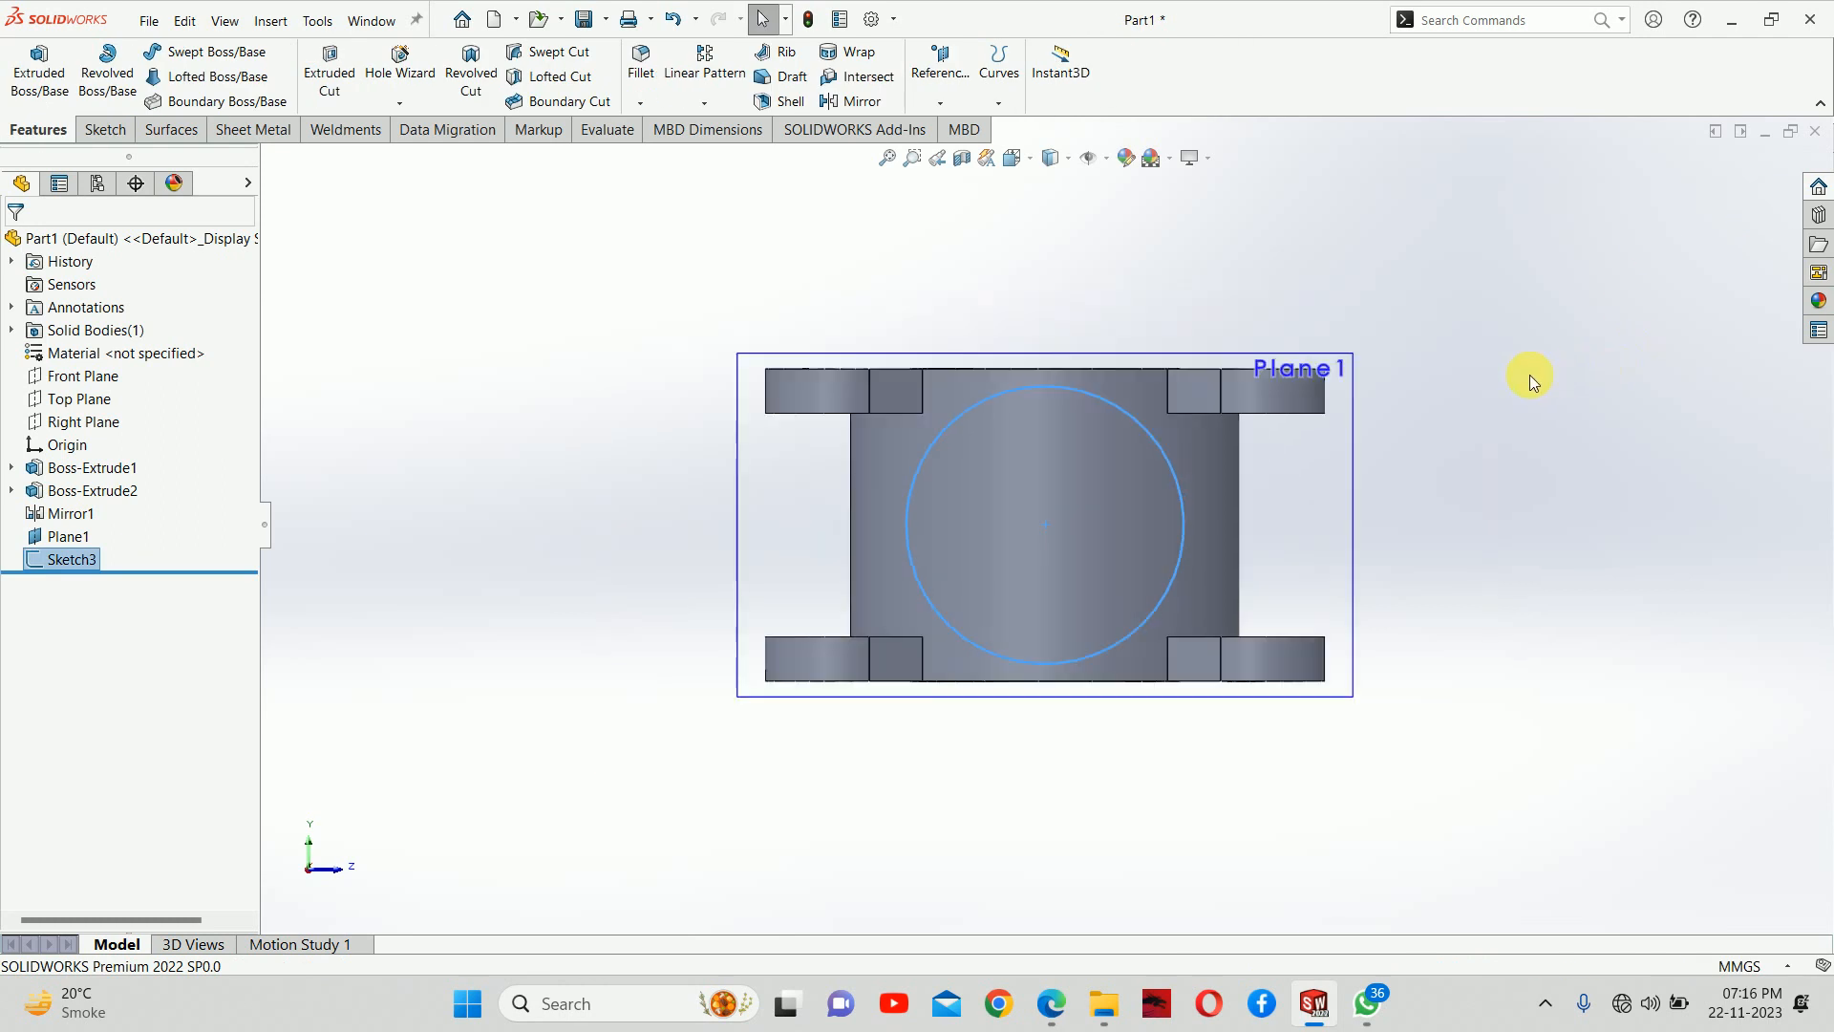
Hide the offset reference plane in front of the cylinder
left_click(766, 496)
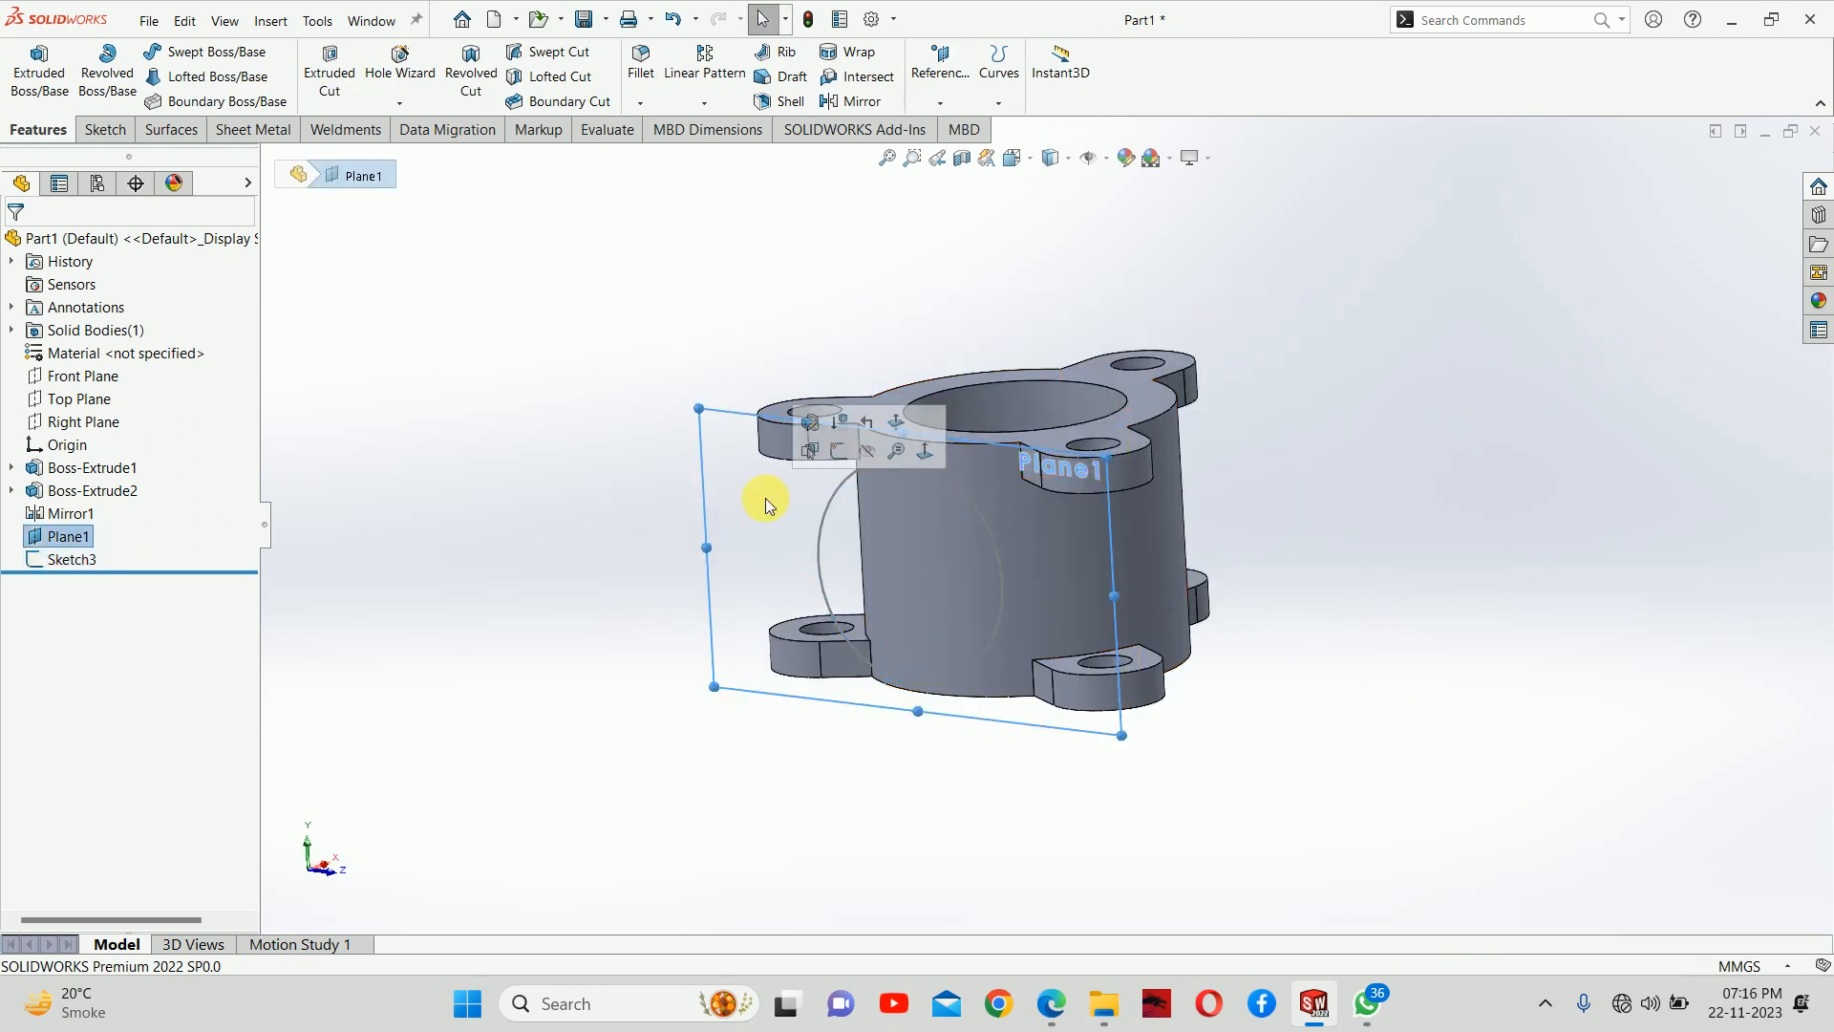
left_click(840, 445)
mouse_move(925, 512)
middle_mouse_down()
mouse_move(867, 586)
mouse_move(917, 581)
mouse_move(898, 521)
middle_mouse_up()
Start an Extruded Boss from the 200 mm circle sketch and set its end condition to Up To Next
left_click(73, 562)
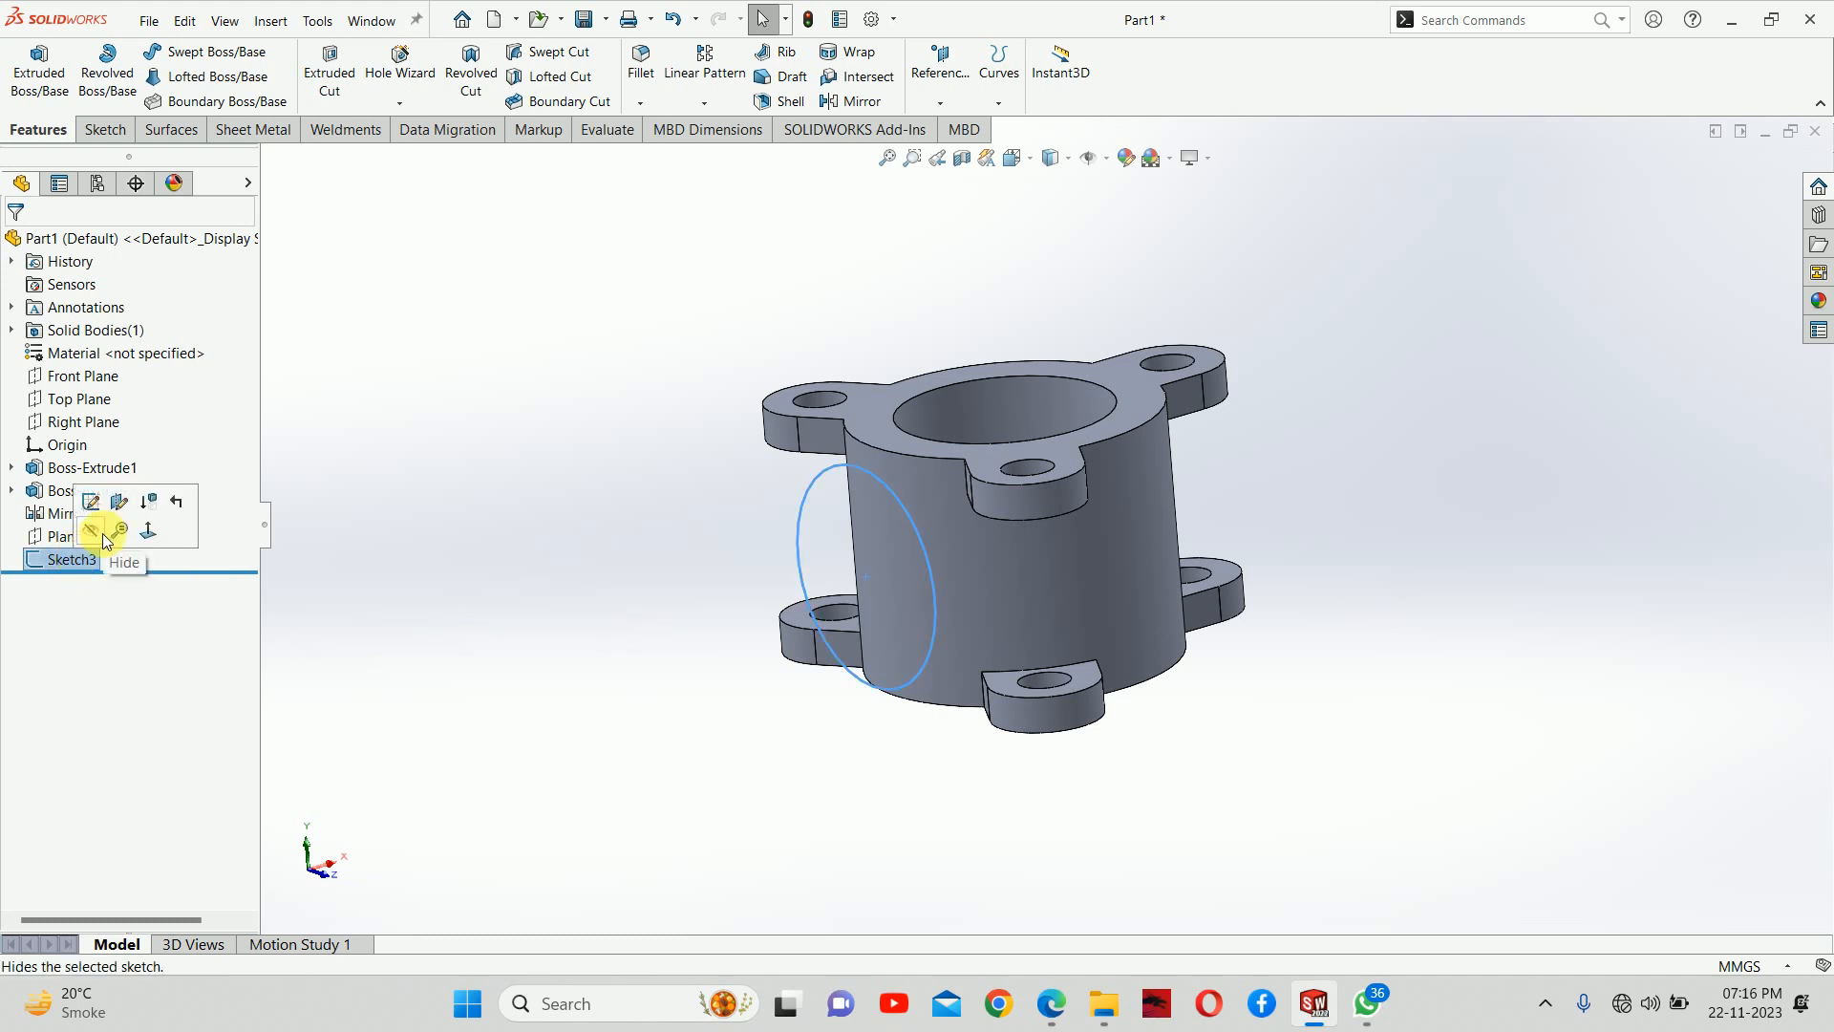
left_click(1060, 1007)
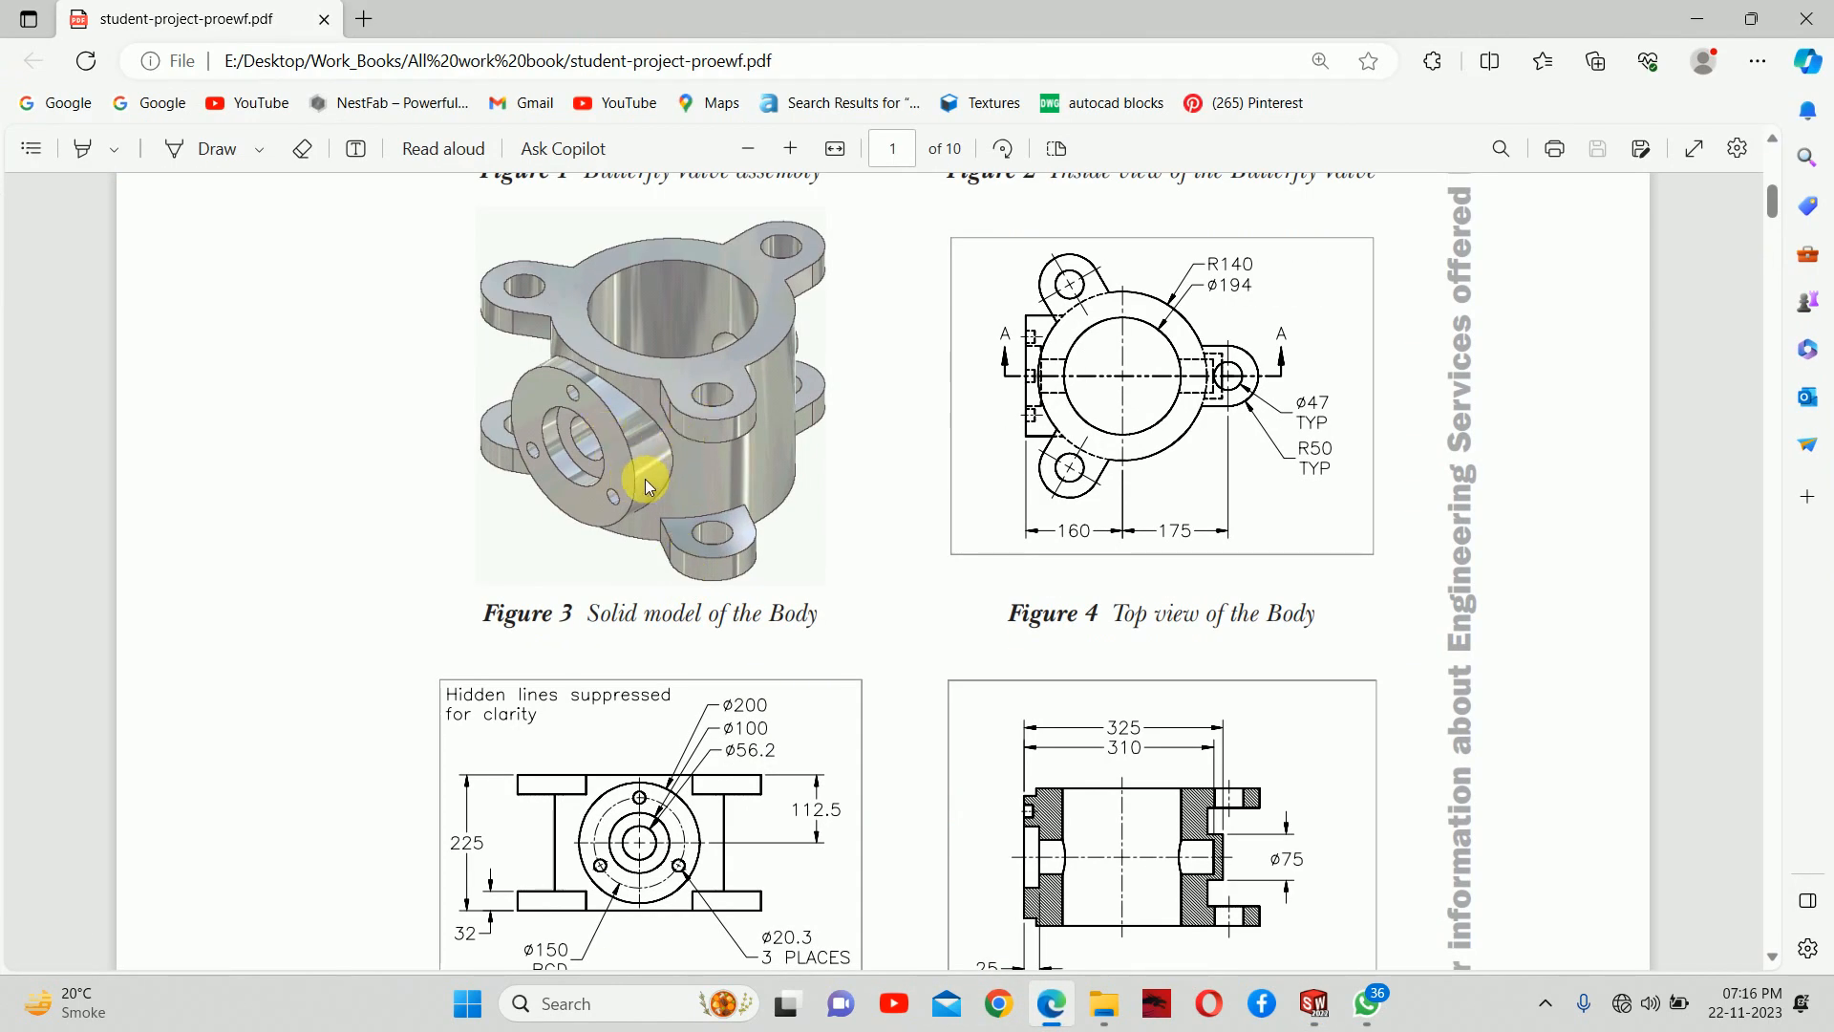
left_click(1315, 1003)
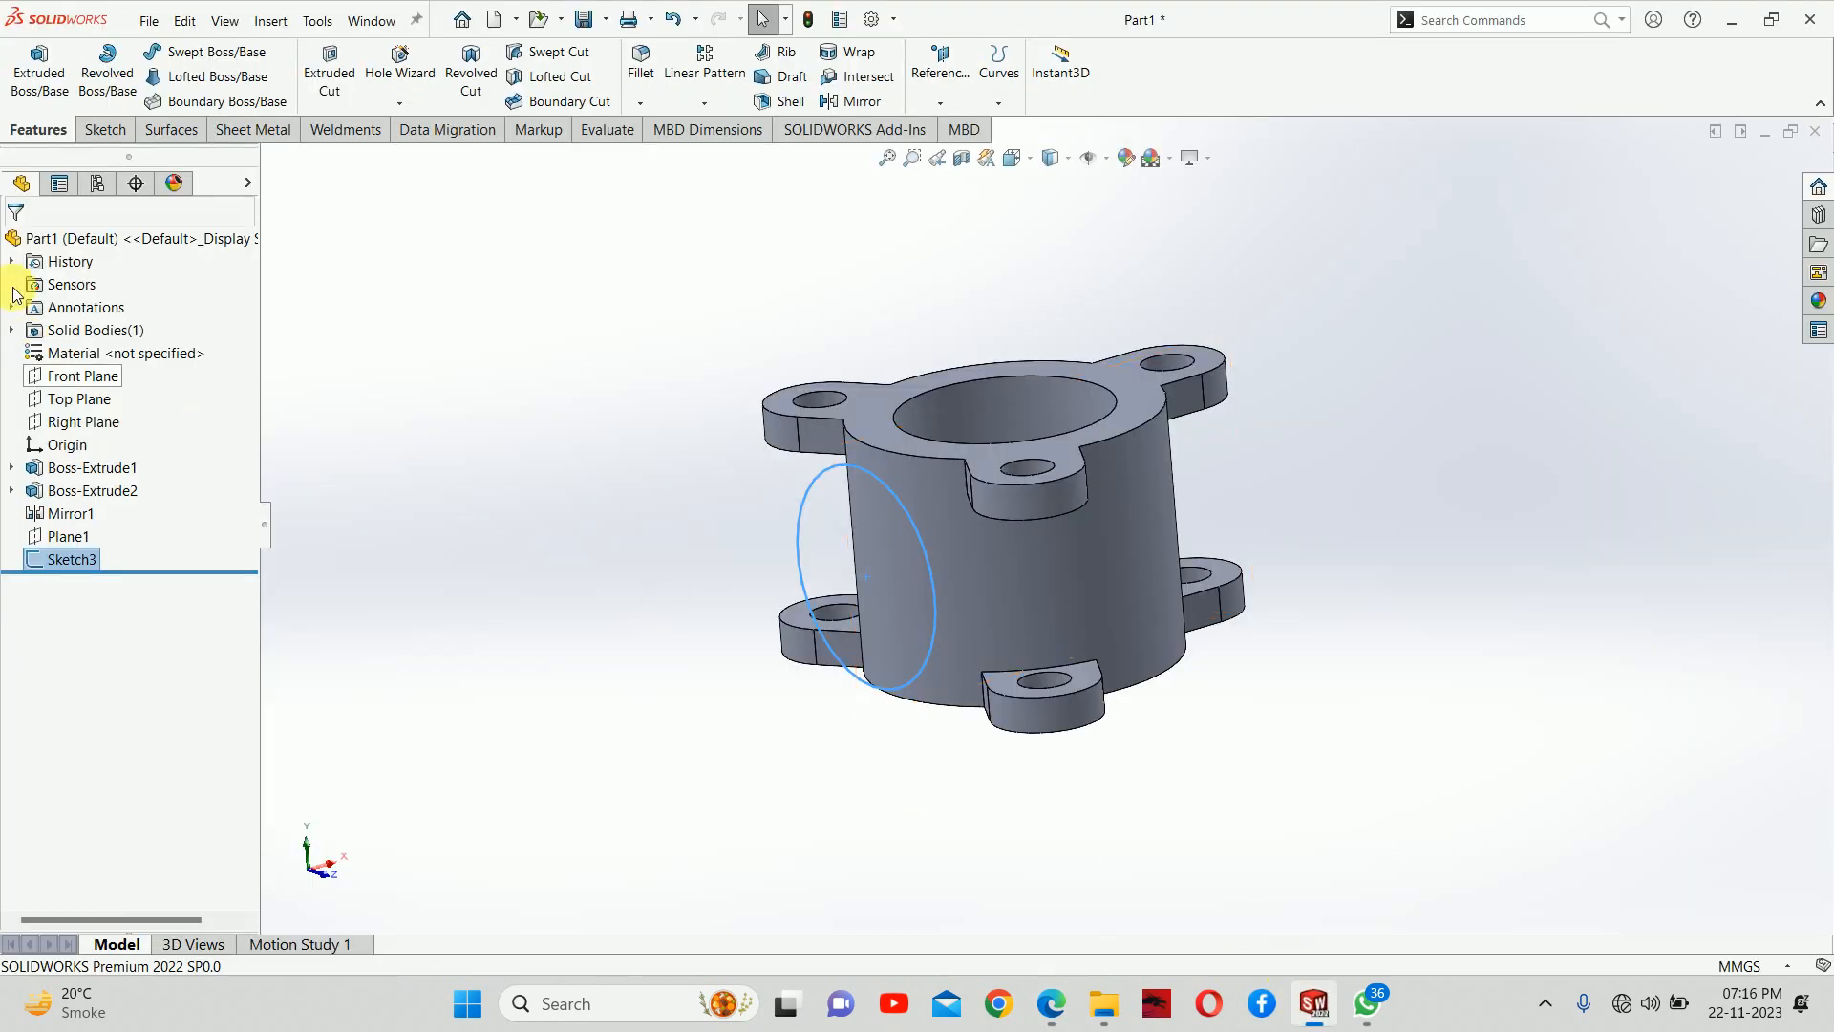
left_click(39, 65)
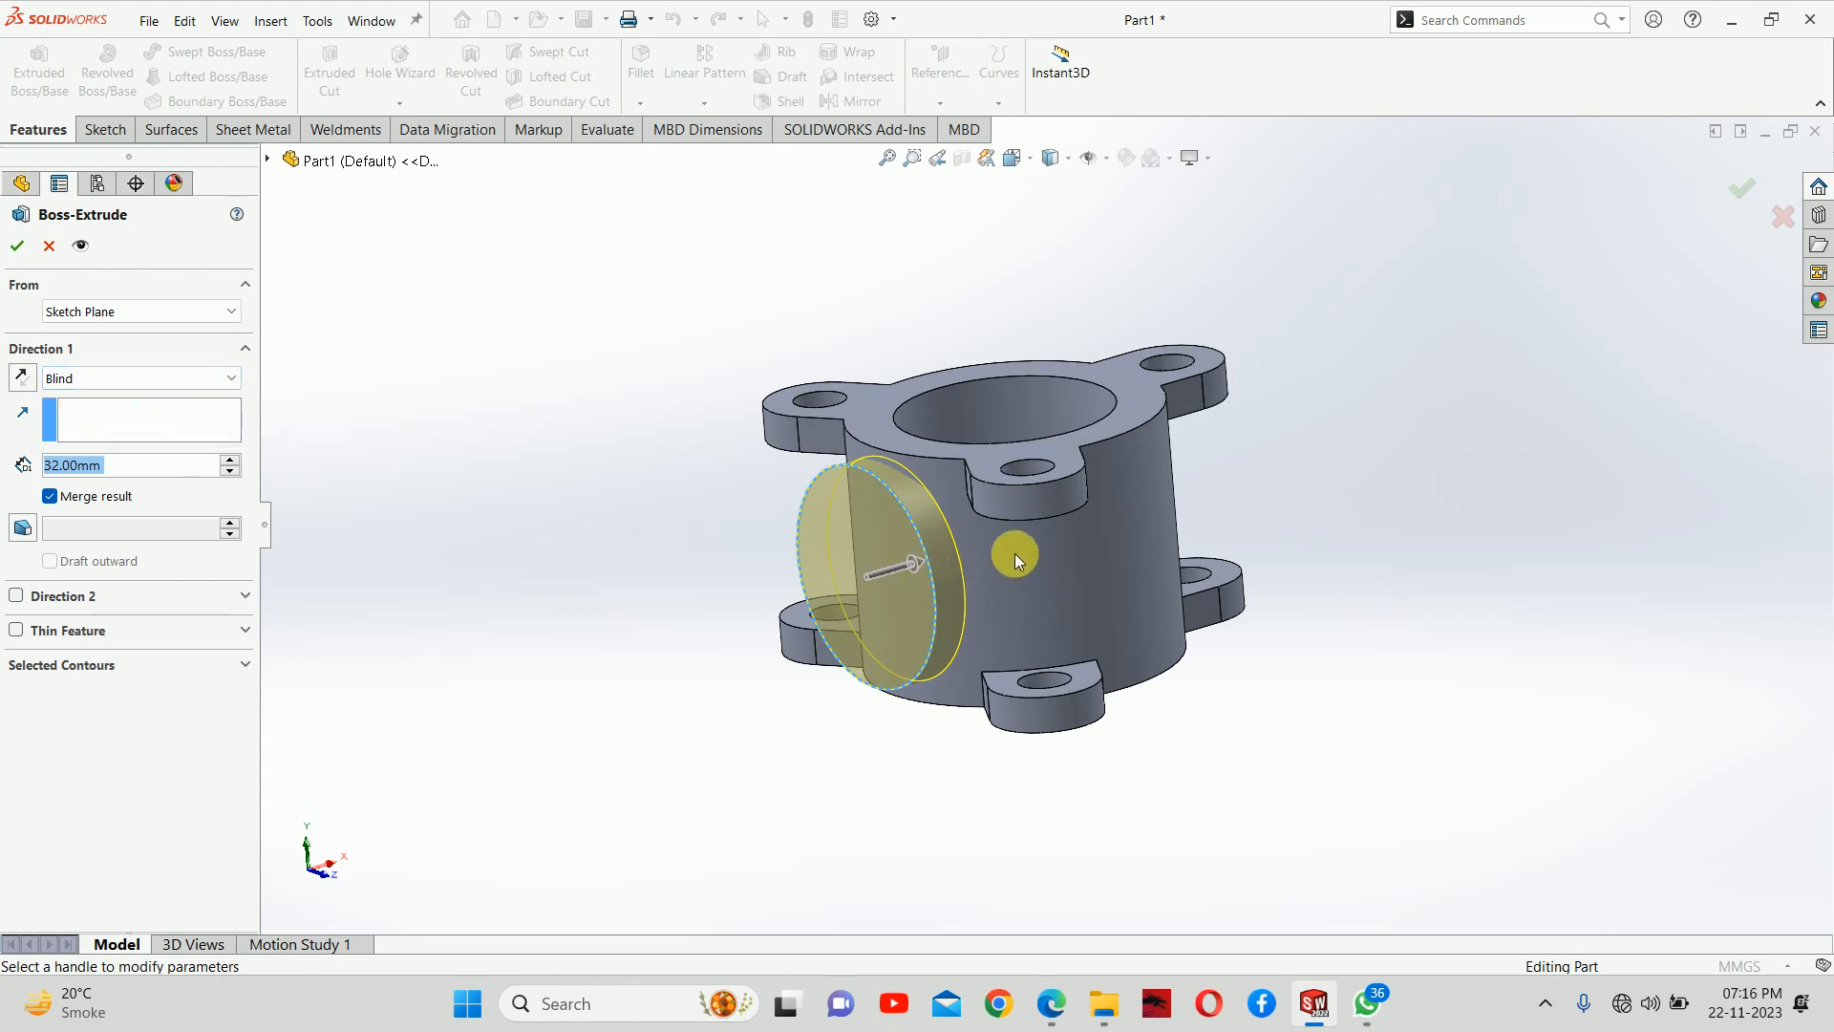
left_click(65, 379)
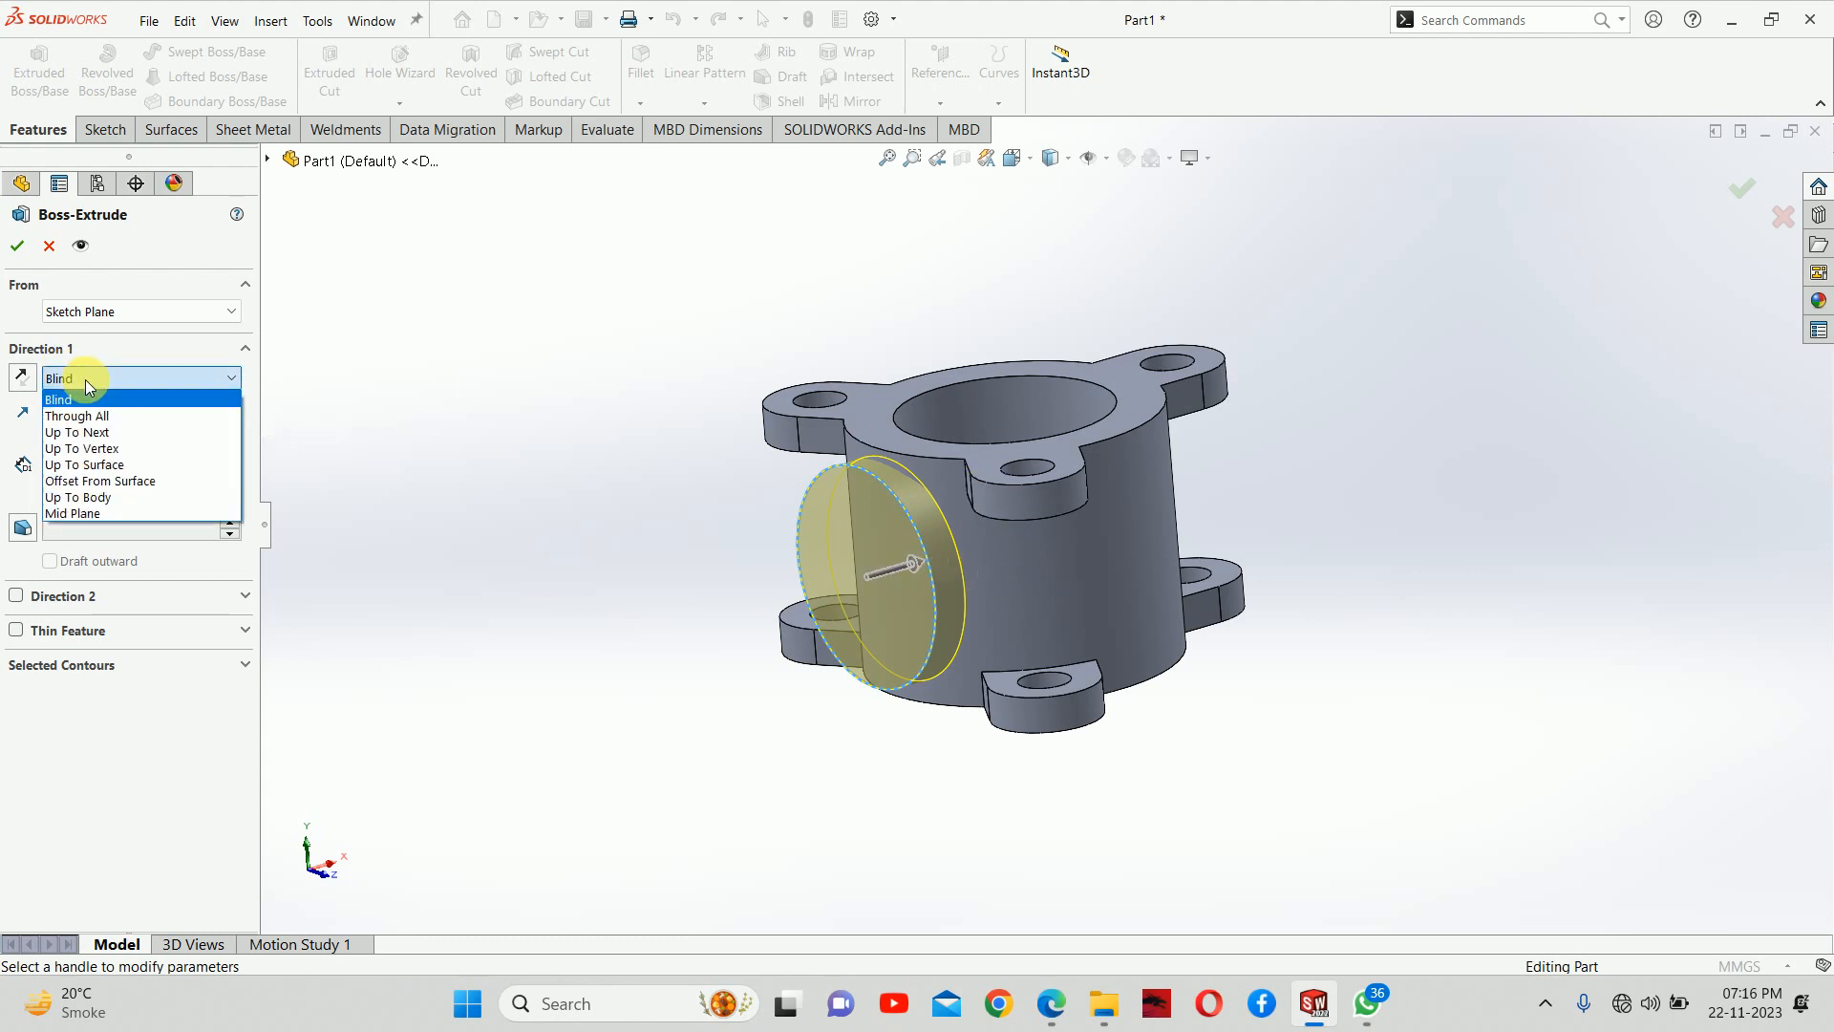
left_click(127, 435)
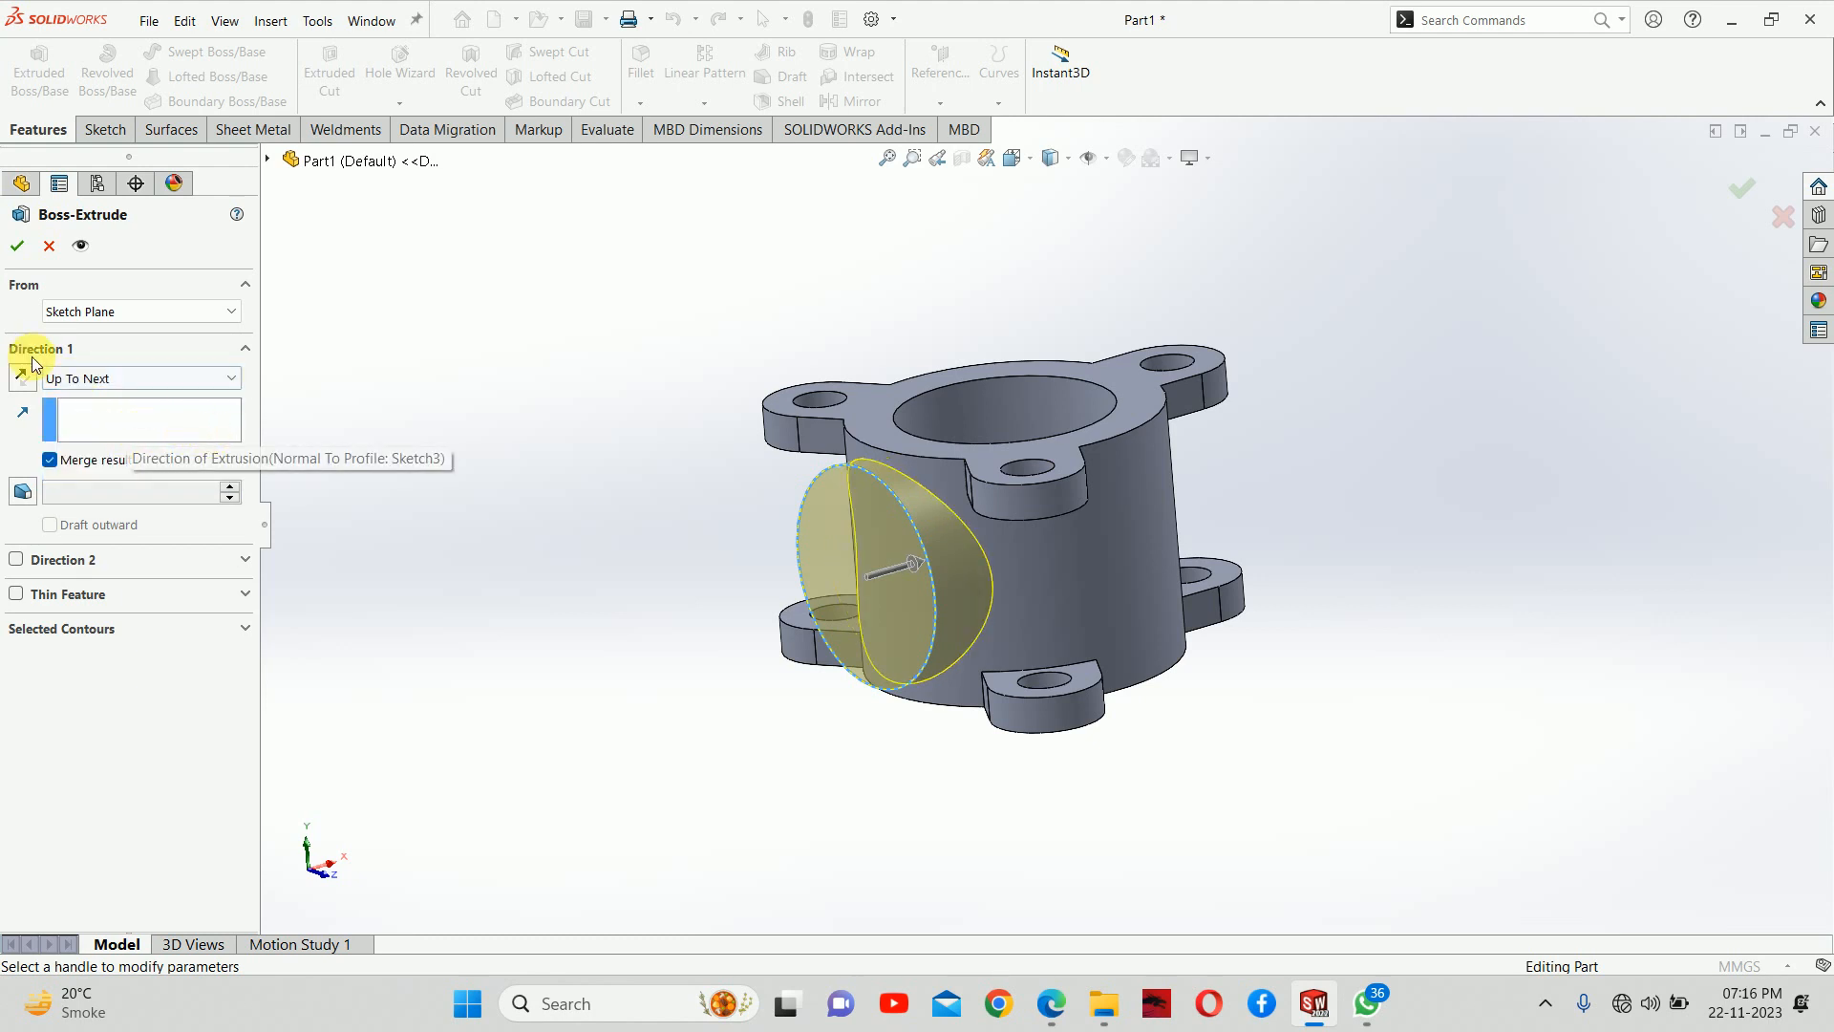
Try a Blind end condition with a depth of 92 mm for the flange extrusion and inspect the preview
left_click(78, 379)
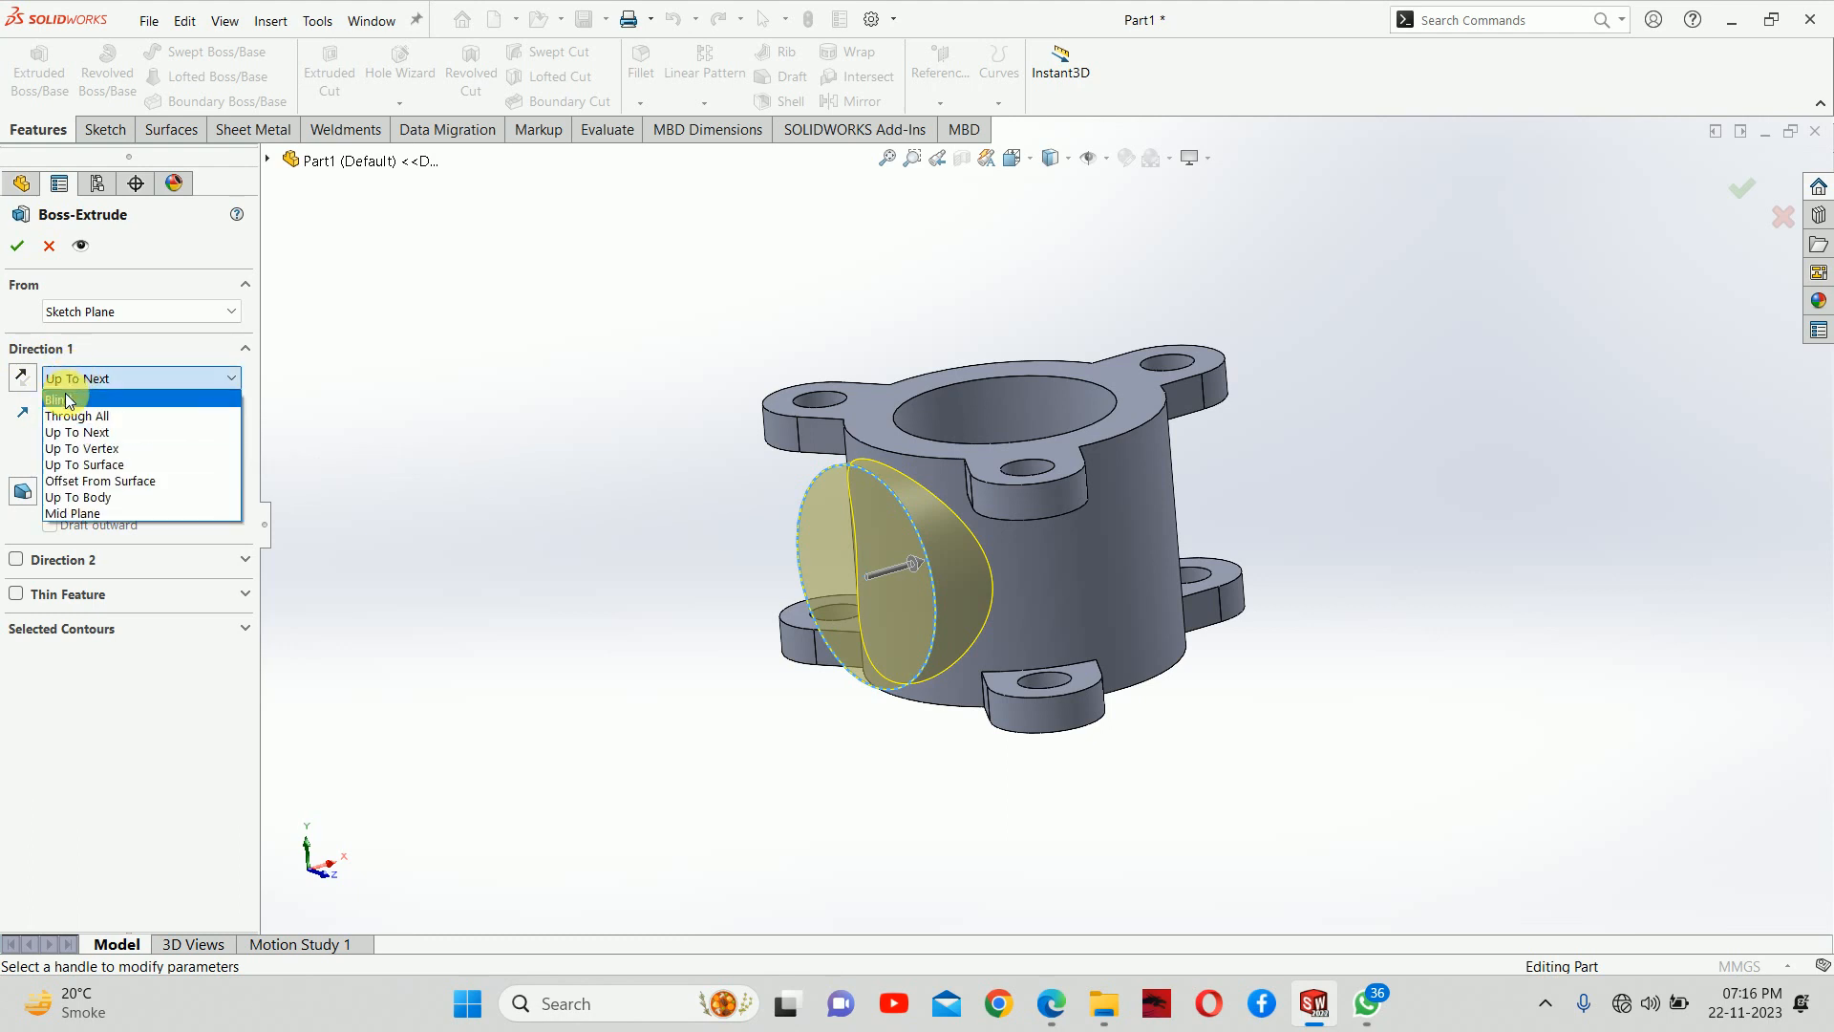
left_click(65, 393)
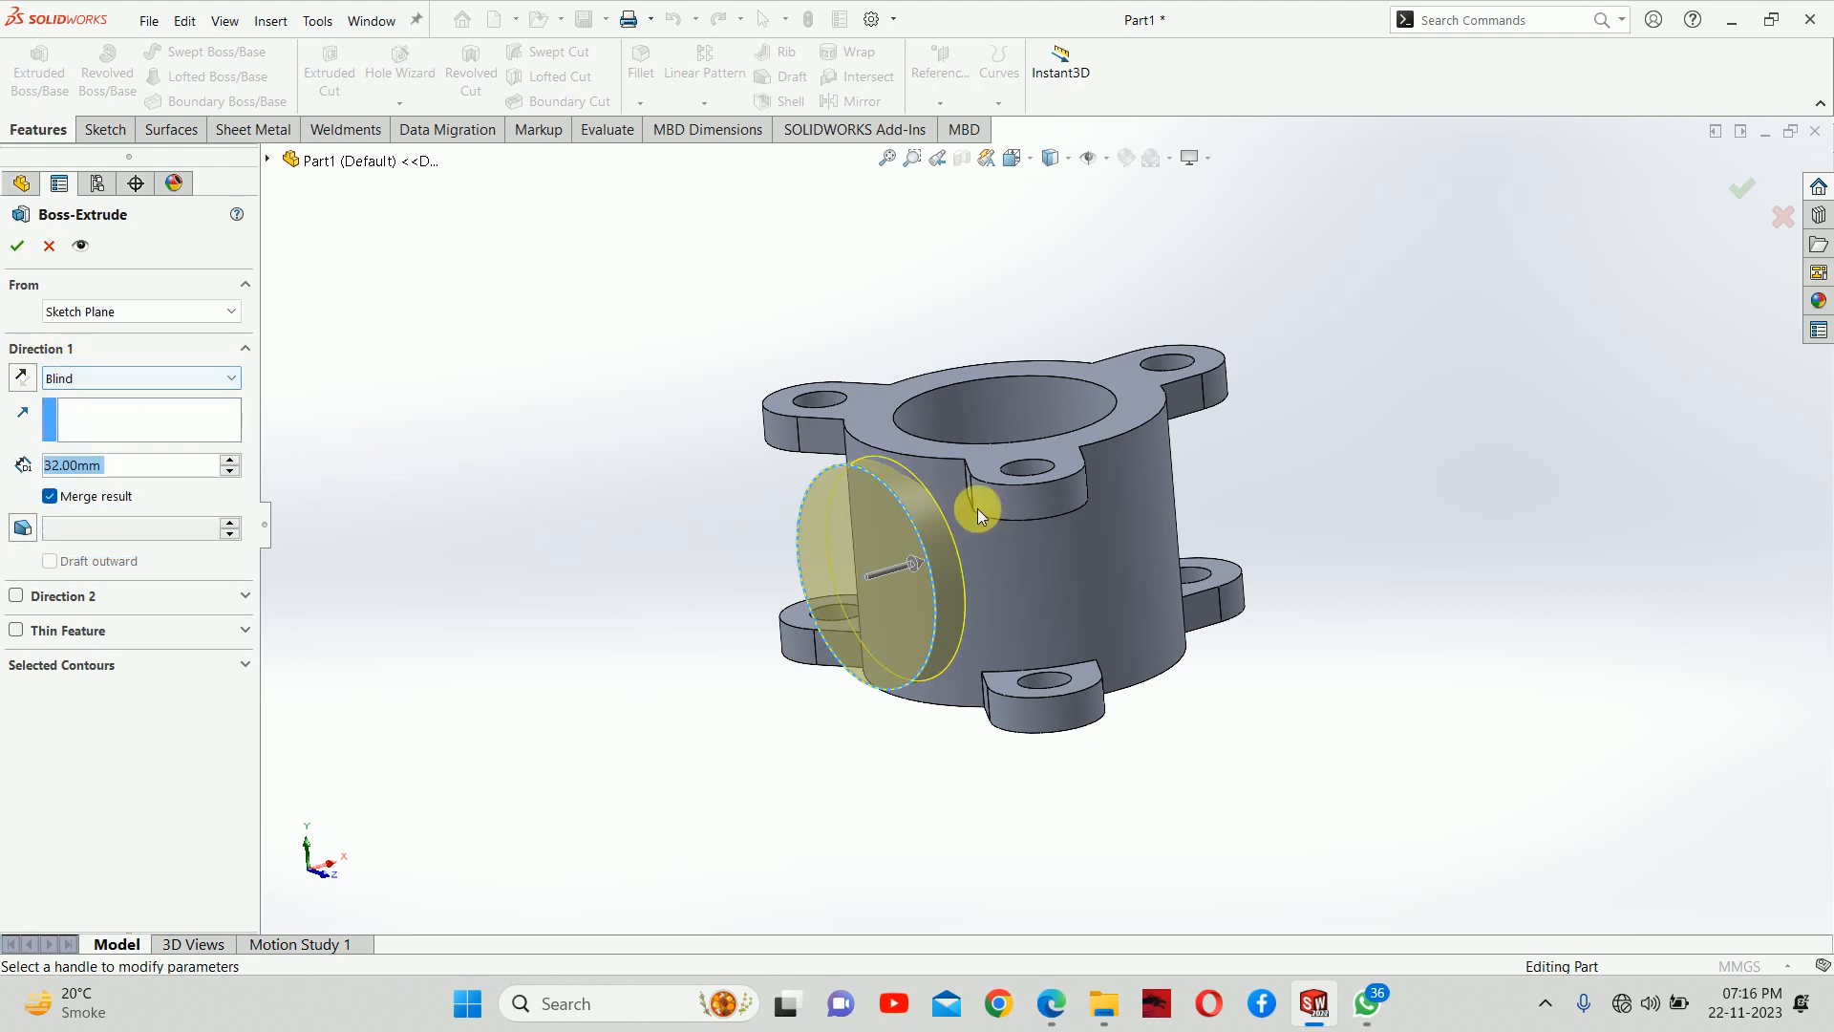
scroll(977, 508, "down", 3)
left_click(230, 460)
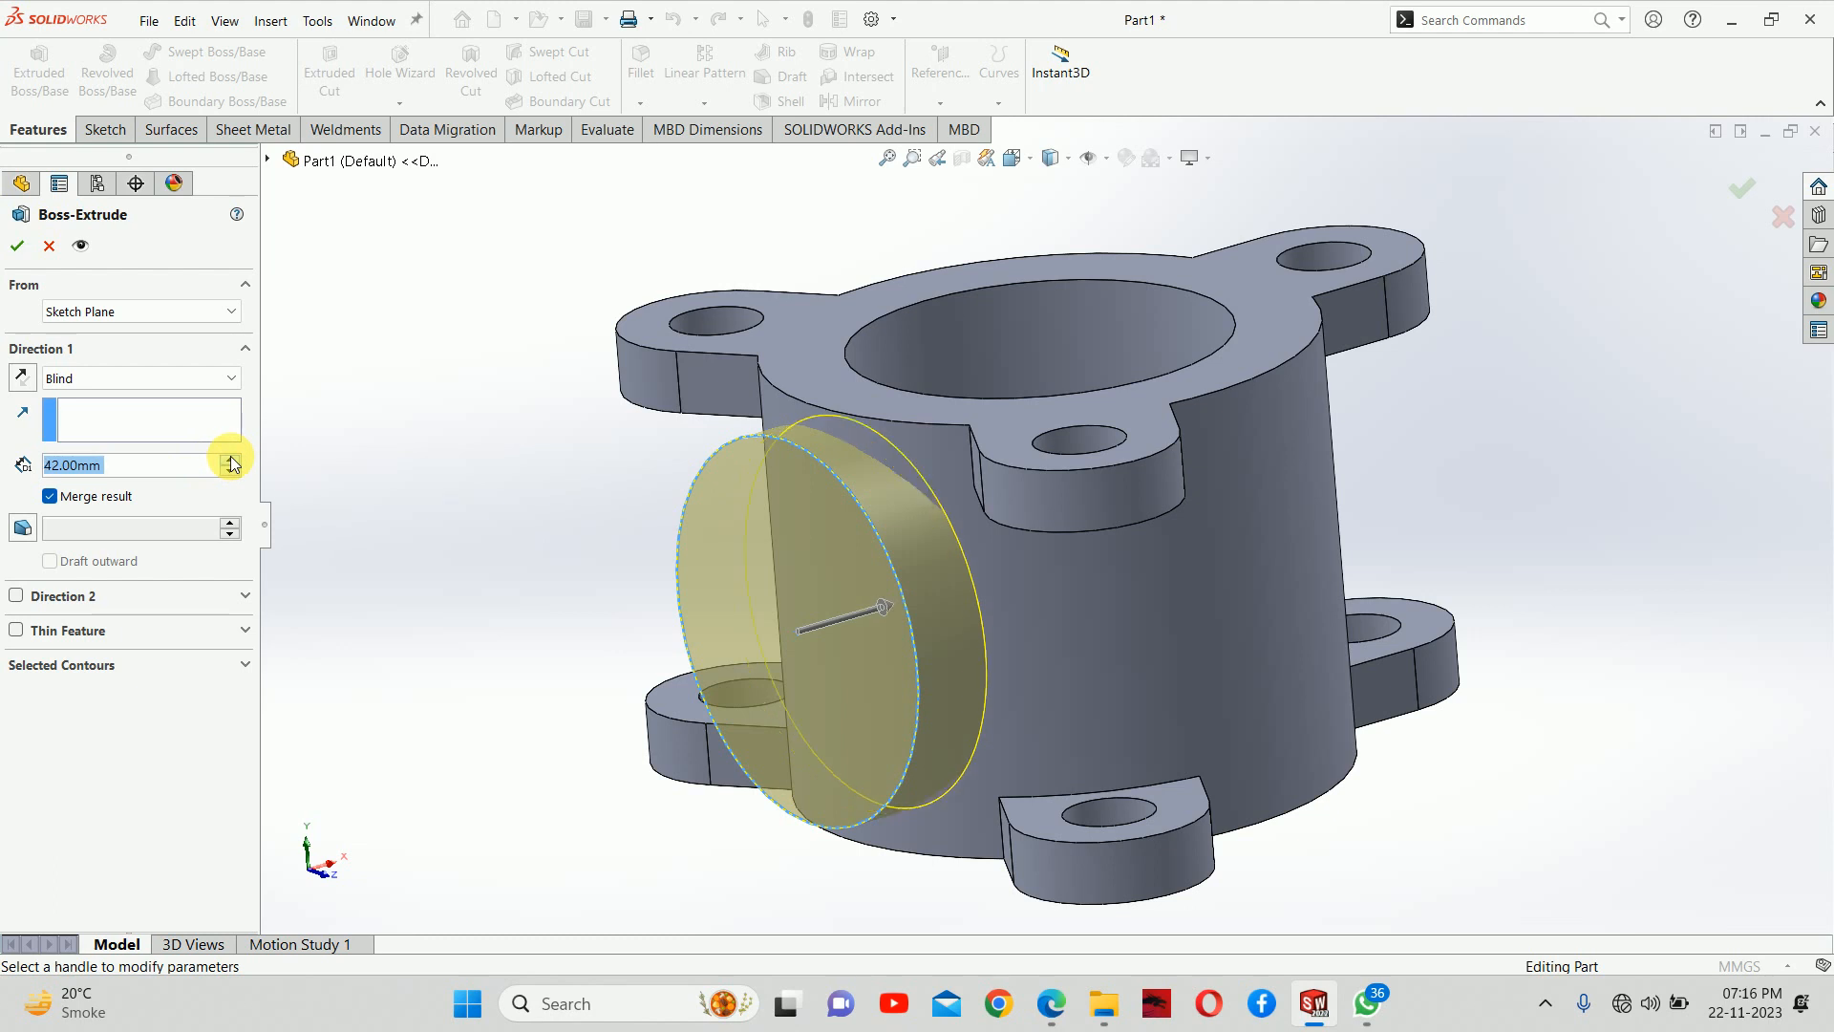
left_click(230, 459)
middle_click_drag(946, 592, 821, 462)
scroll(736, 420, "down", 4)
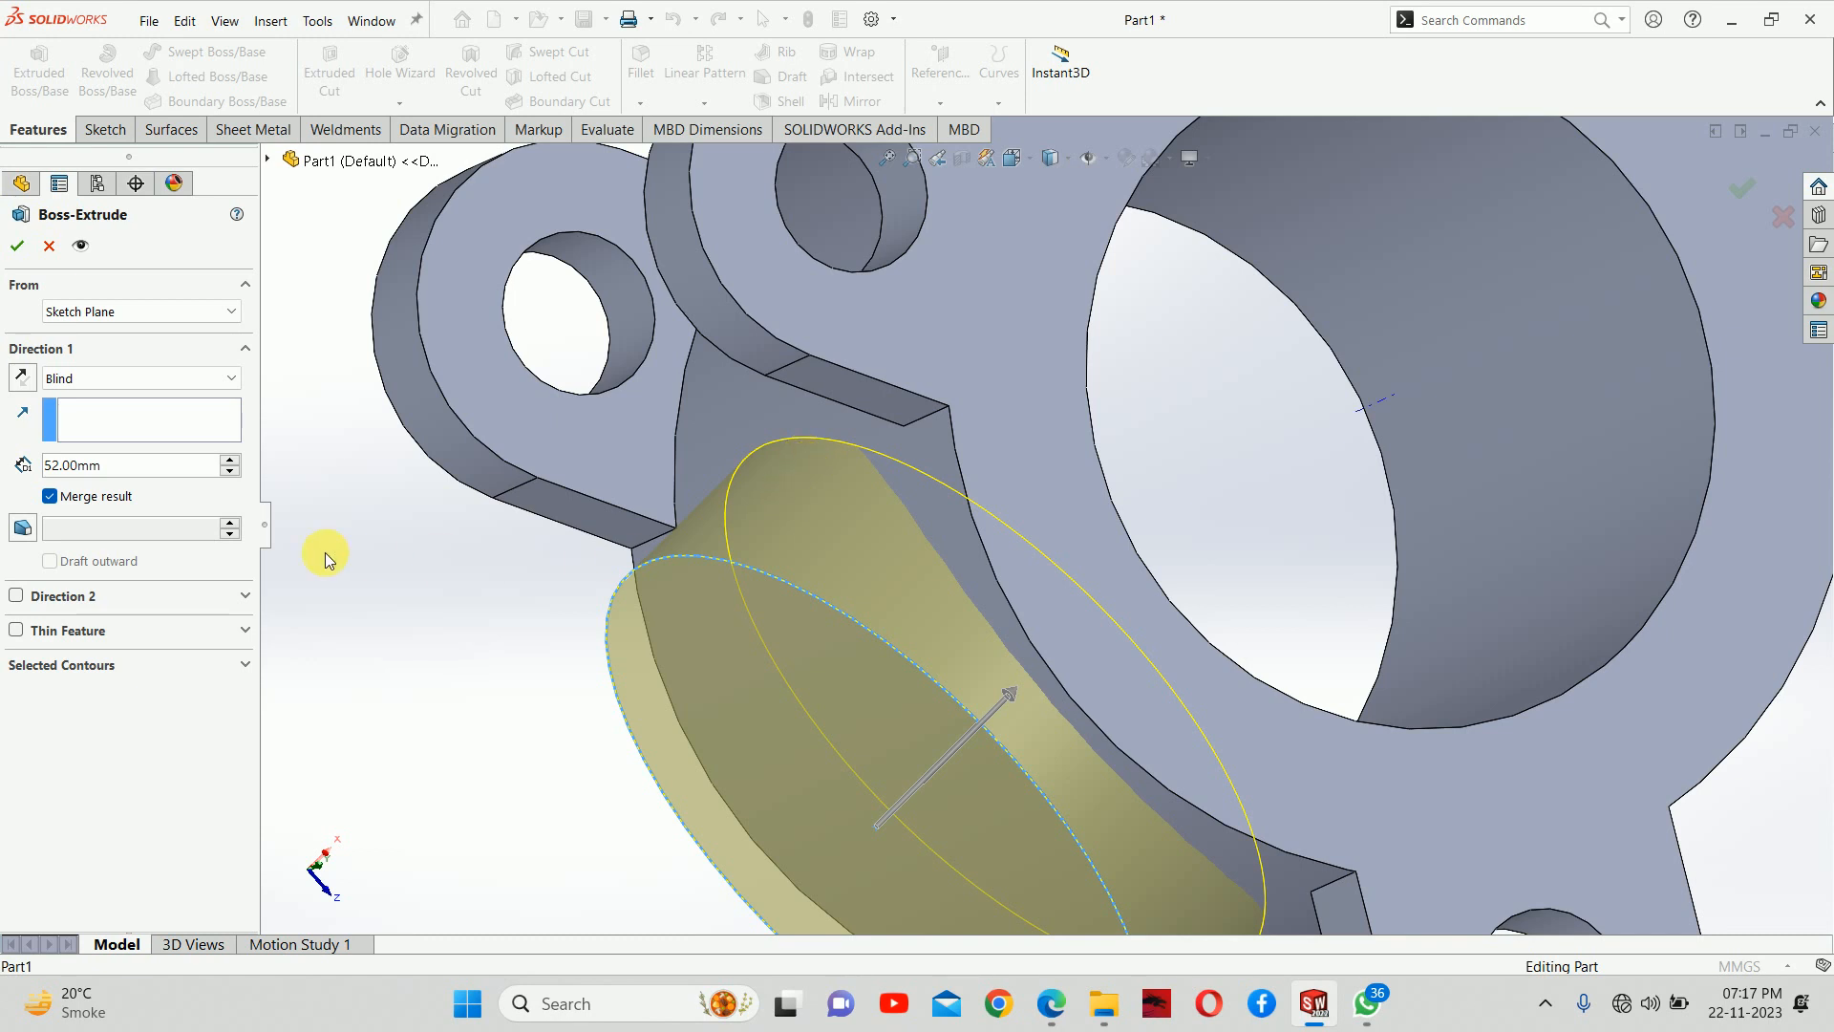
left_click(229, 460)
left_click(230, 461)
left_click(230, 461)
left_click(229, 461)
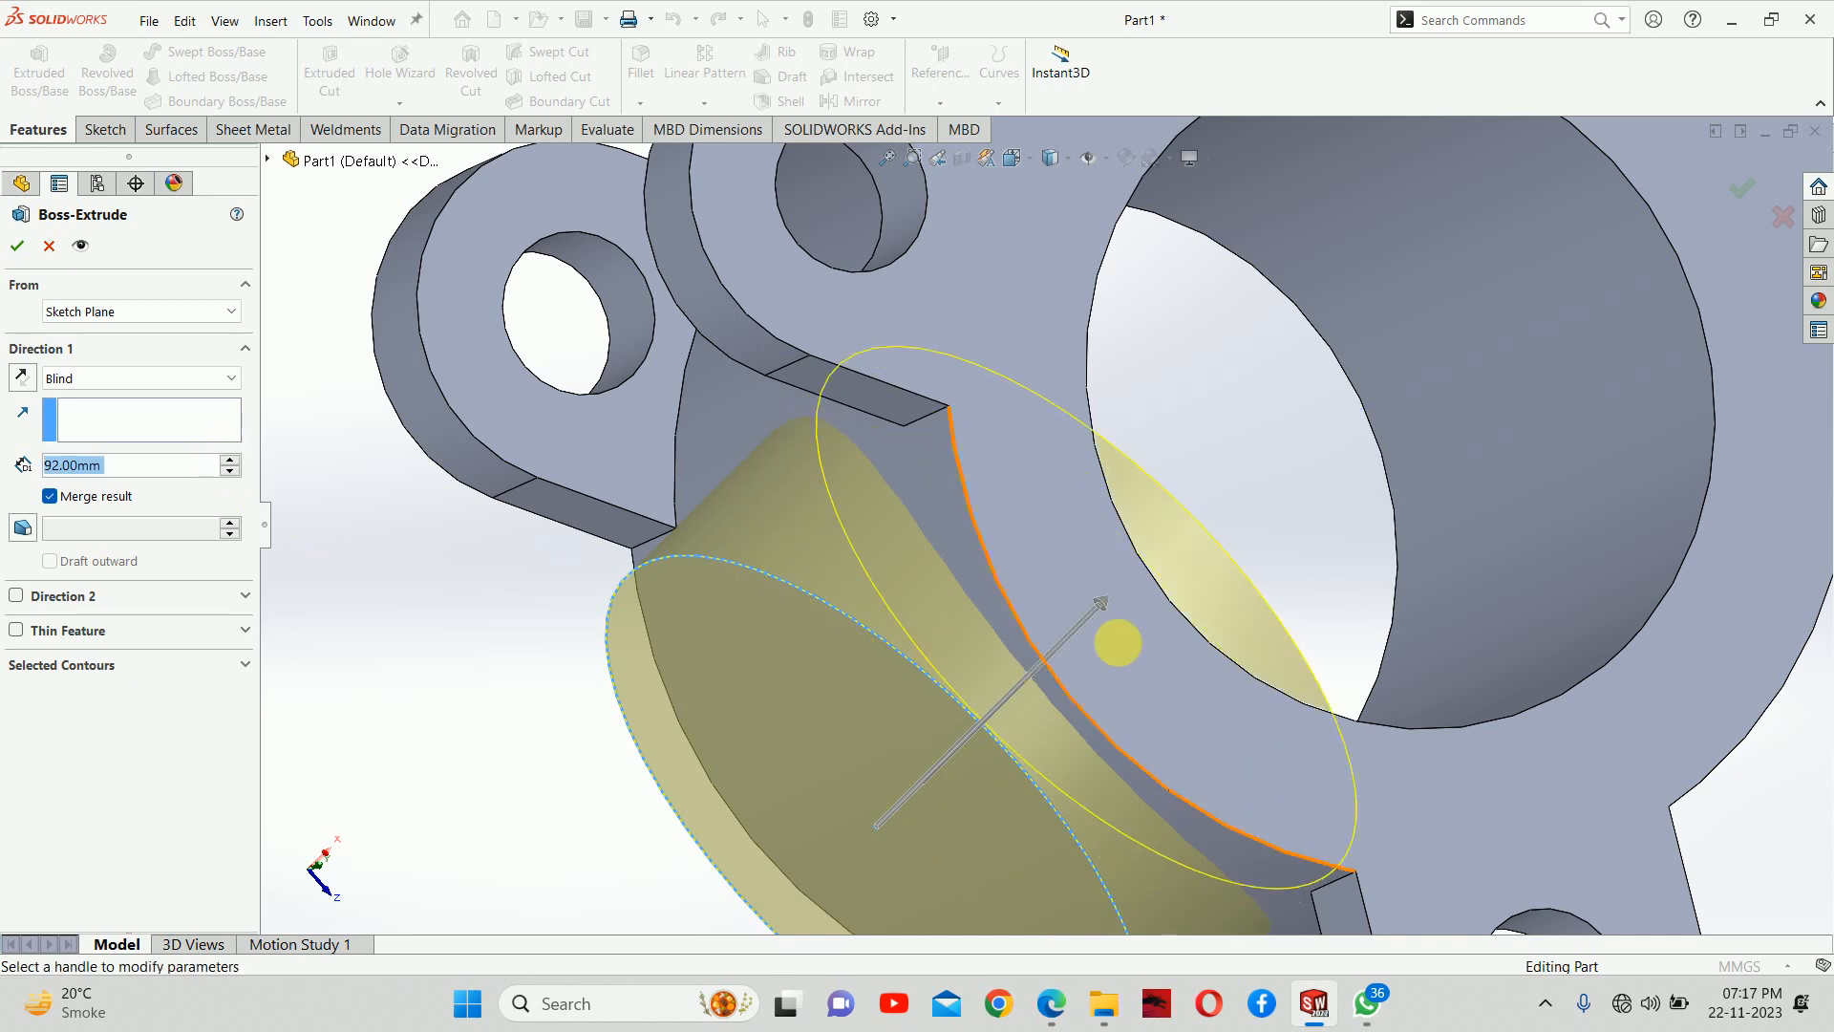
middle_click_drag(1116, 642, 1026, 613)
middle_click_drag(1145, 549, 938, 531)
scroll(937, 531, "up", 5)
middle_click_drag(1089, 660, 1073, 410)
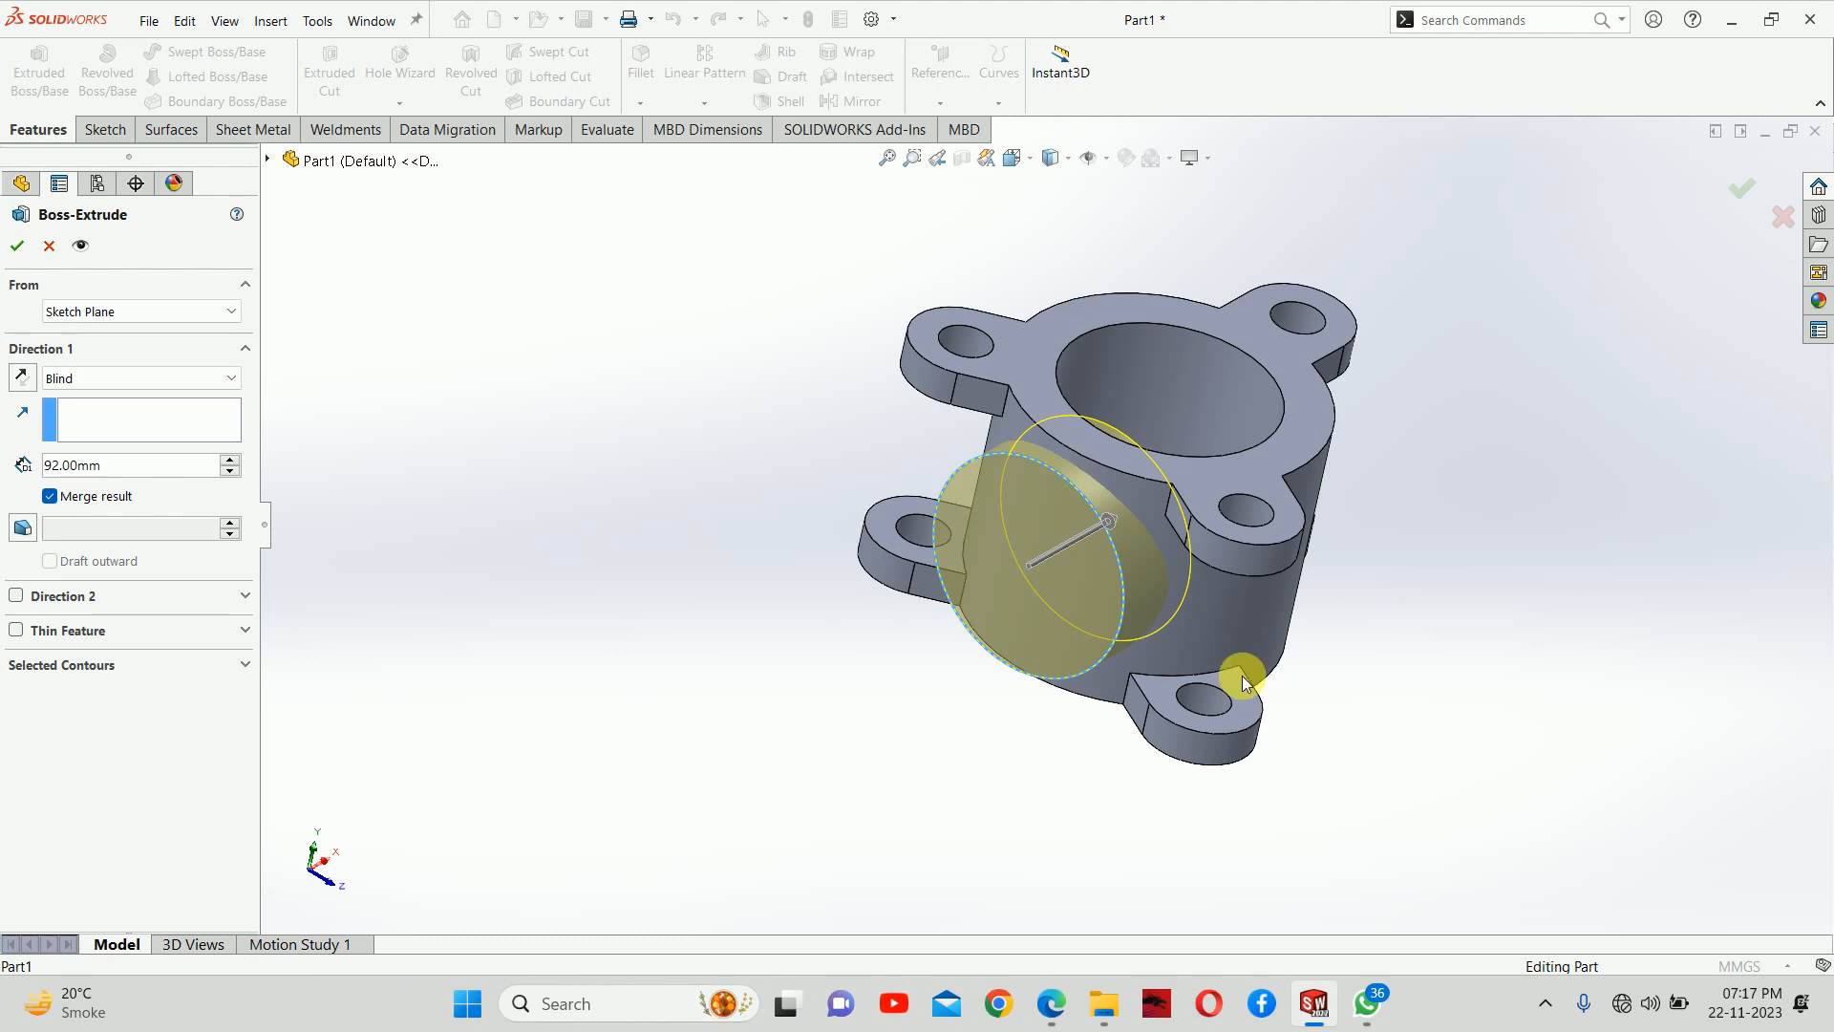
Extrude the 200 mm circle to the cylinder wall with the Up To Next end condition and merged result
left_click(85, 380)
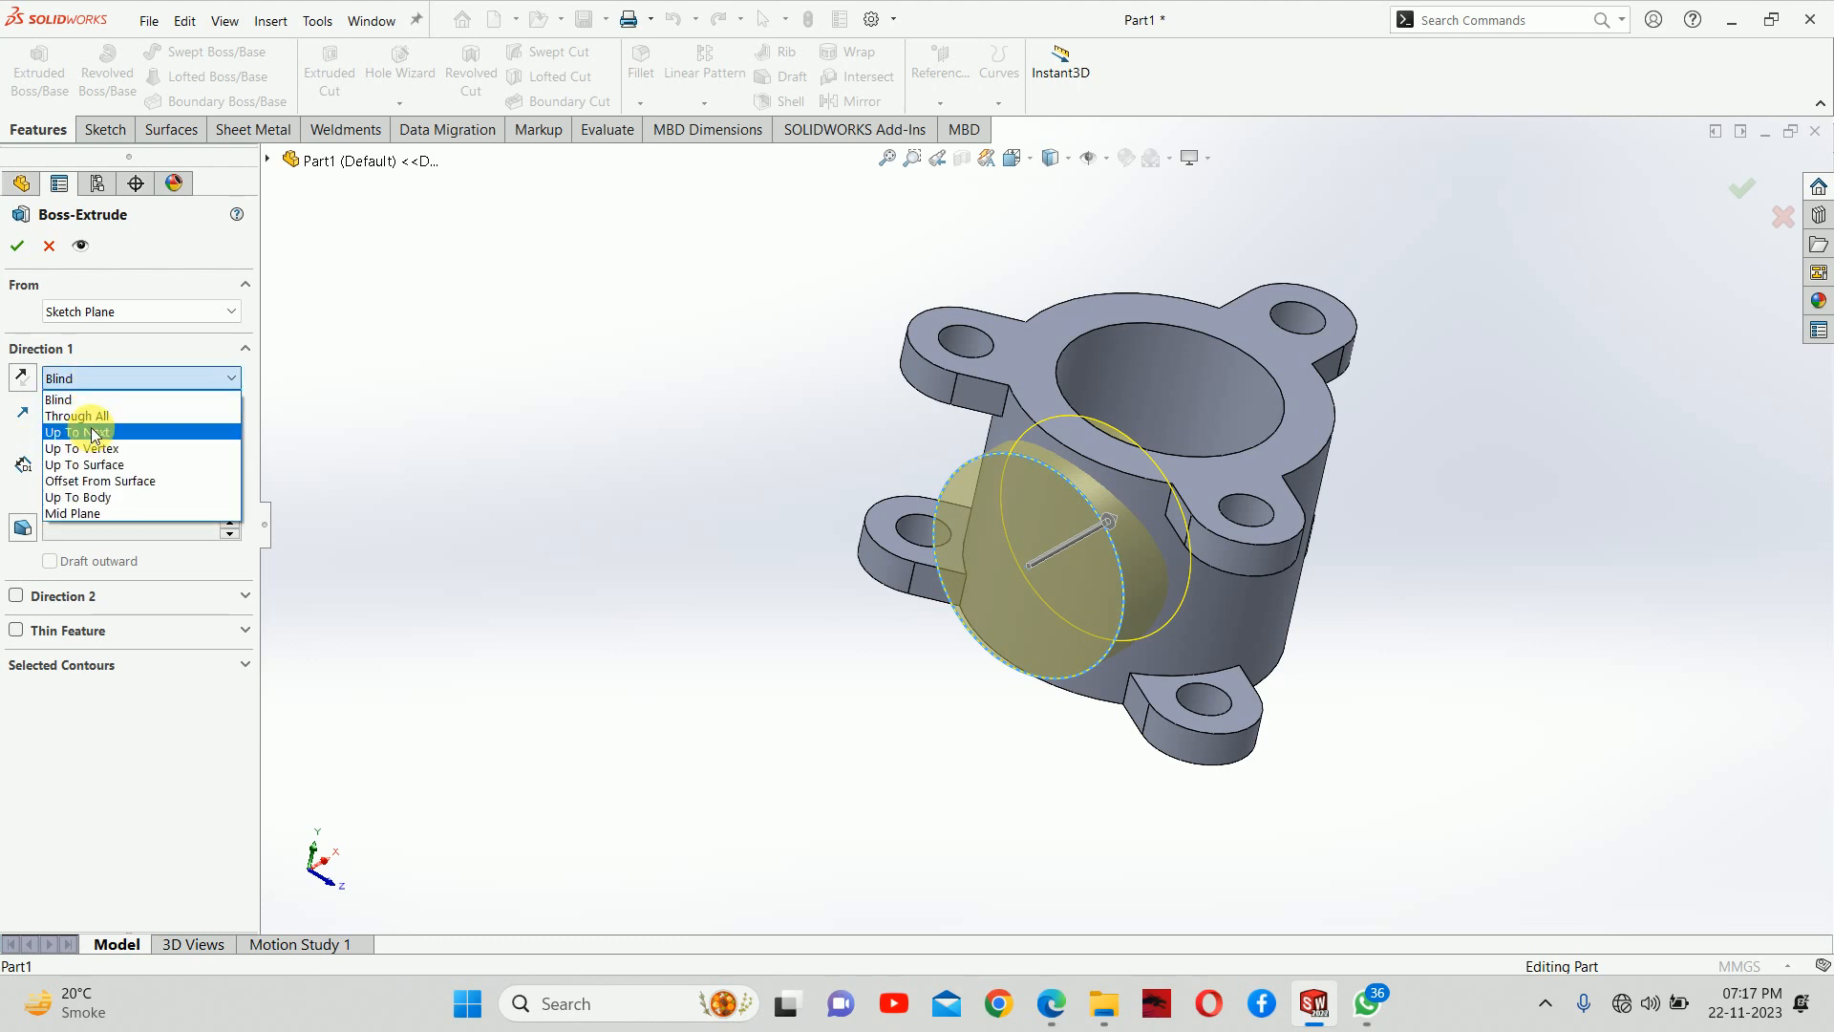
left_click(94, 432)
middle_click_drag(909, 675, 952, 628)
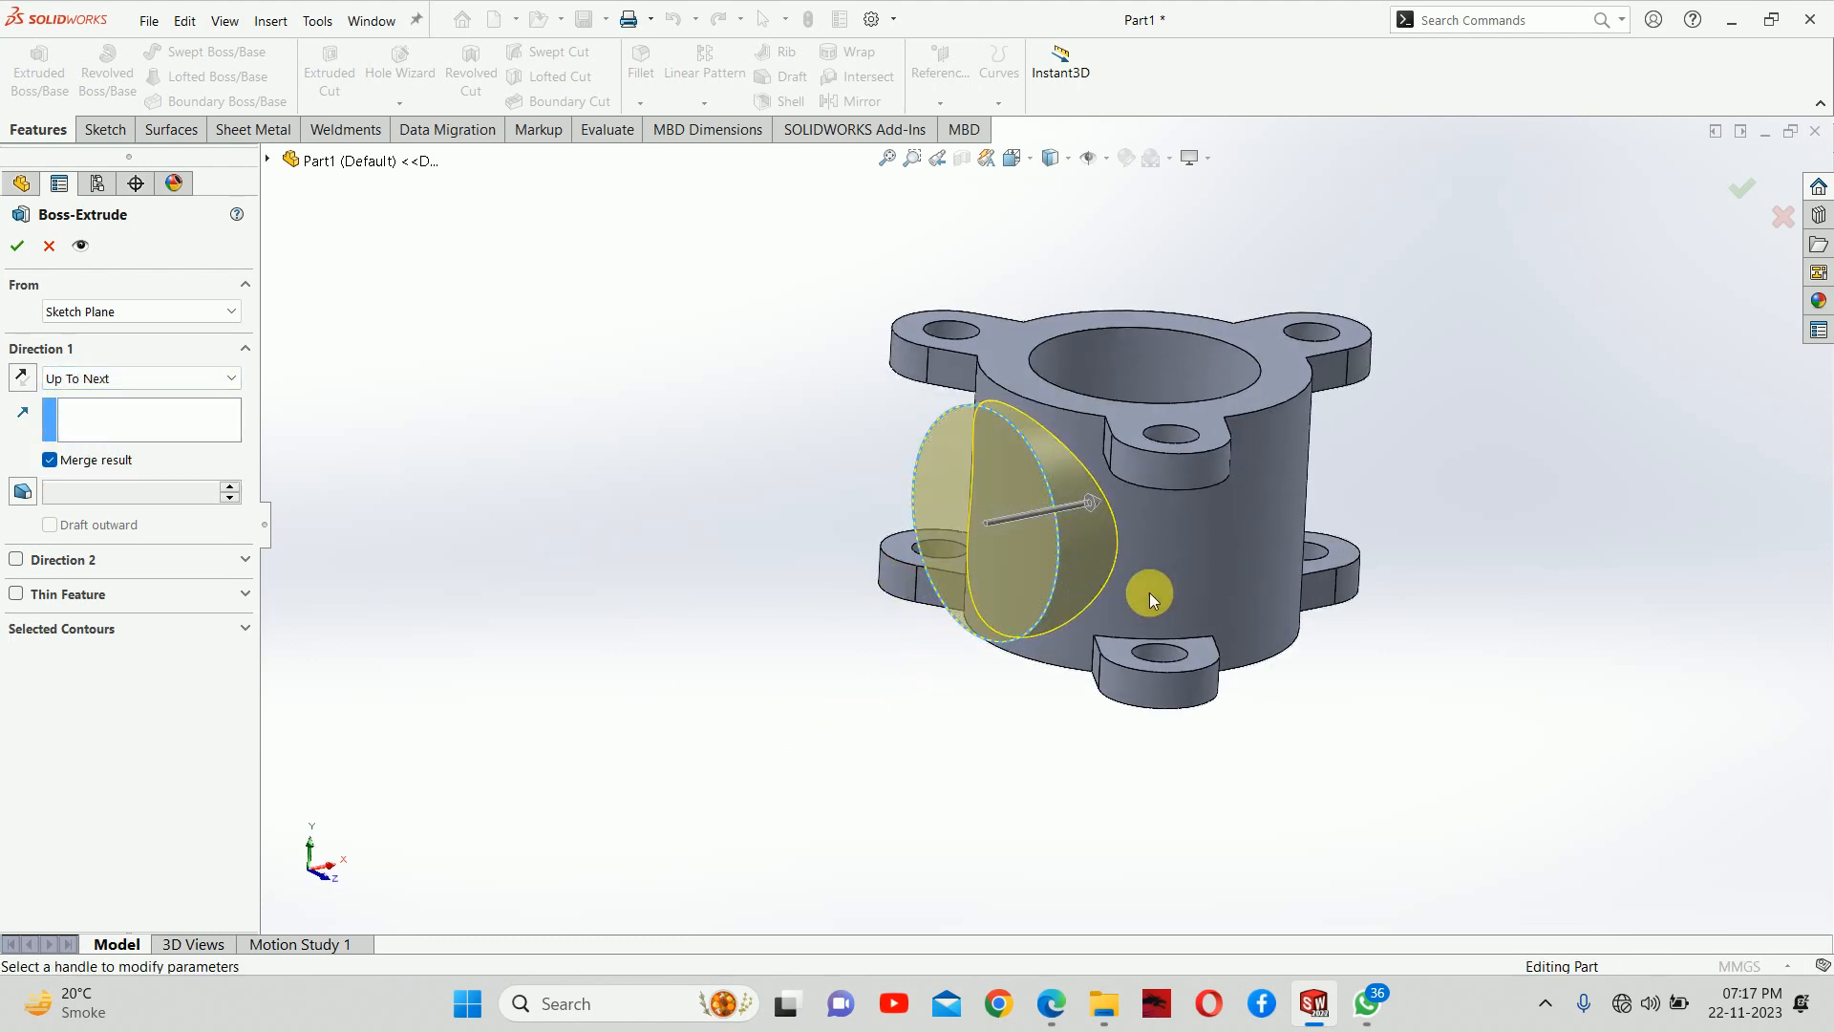
mouse_move(1174, 557)
middle_mouse_down()
mouse_move(1159, 557)
mouse_move(1159, 614)
mouse_move(1167, 577)
mouse_move(1087, 498)
middle_mouse_up()
middle_click_drag(1235, 449, 1192, 550)
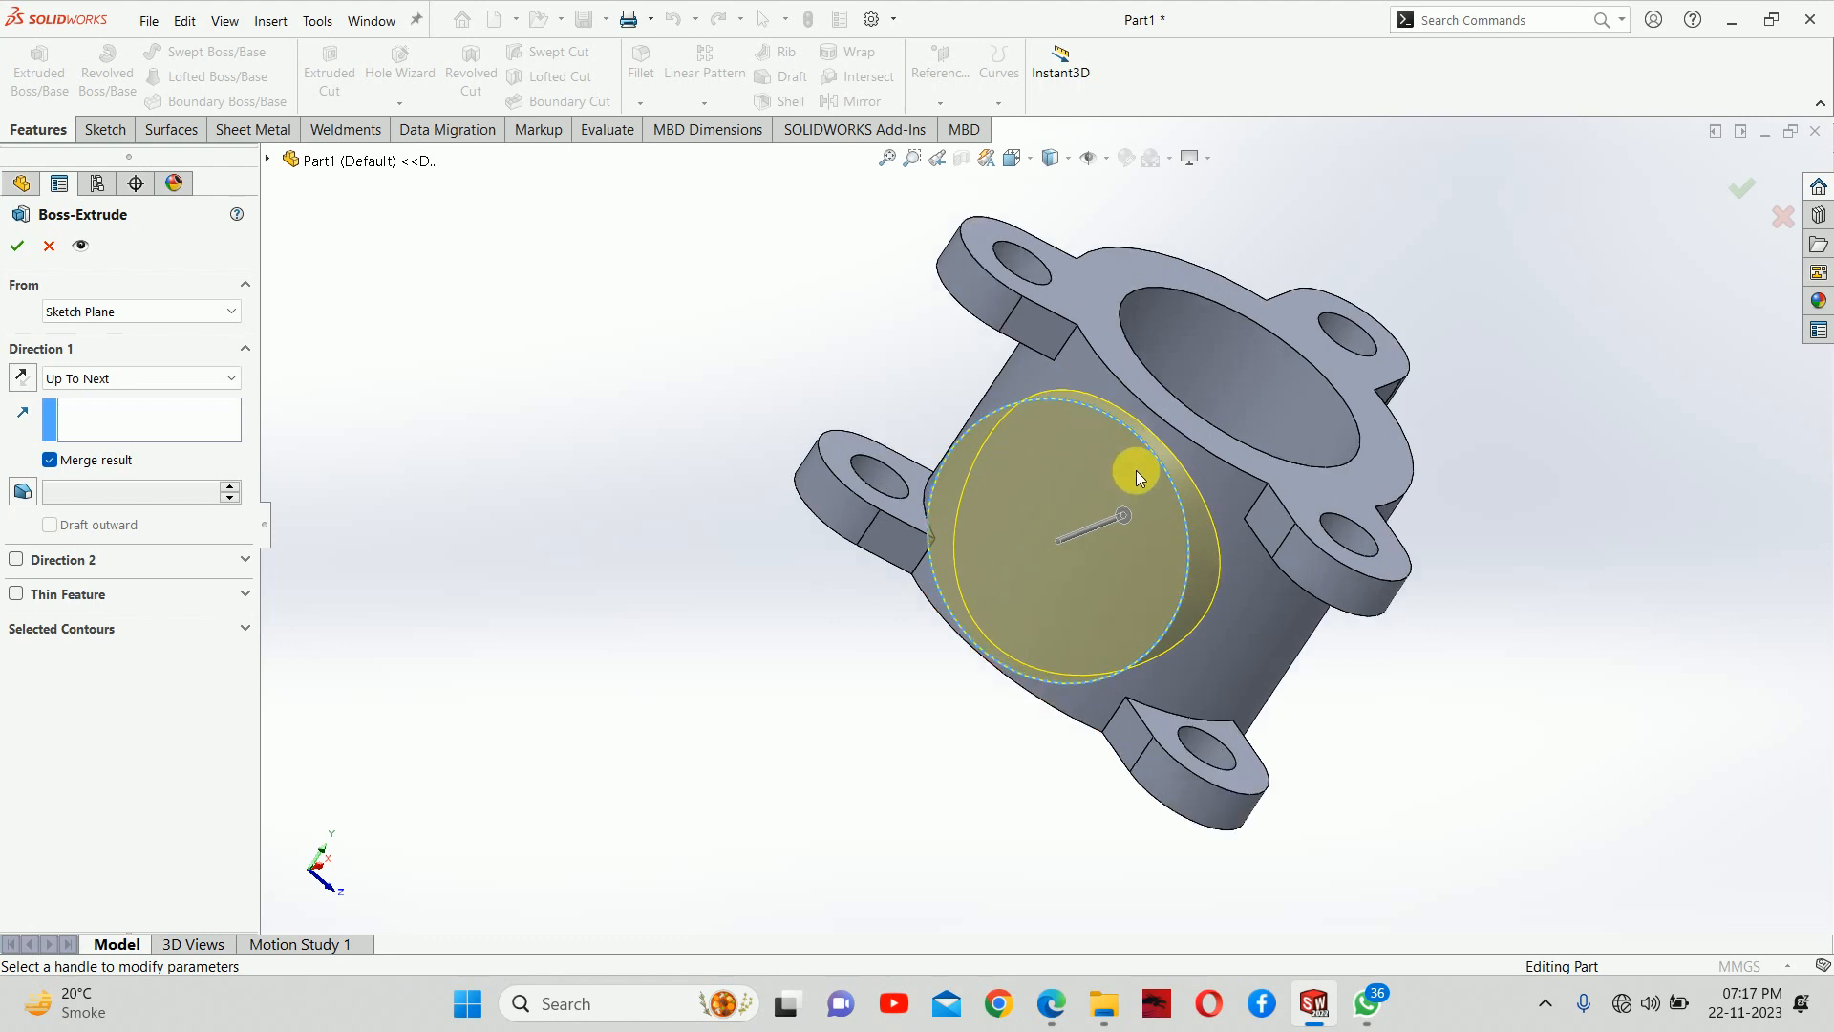
scroll(1146, 449, "down", 3)
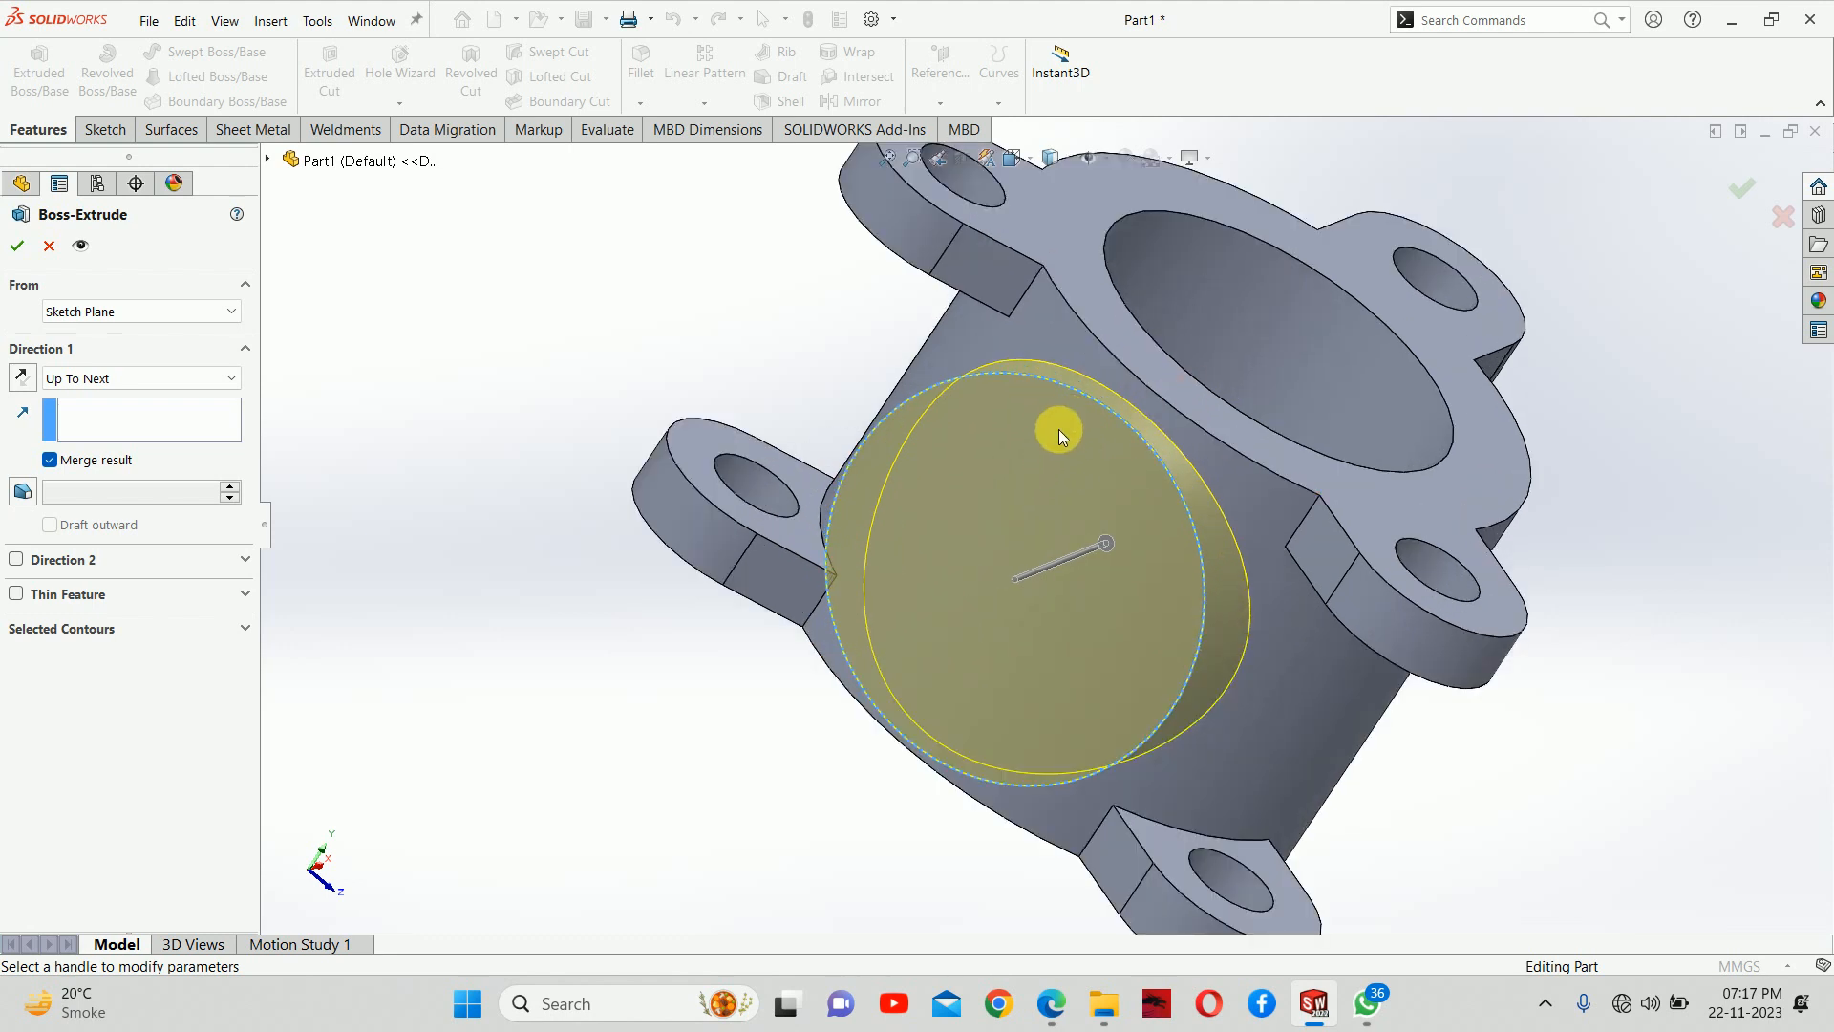
scroll(1080, 458, "up", 3)
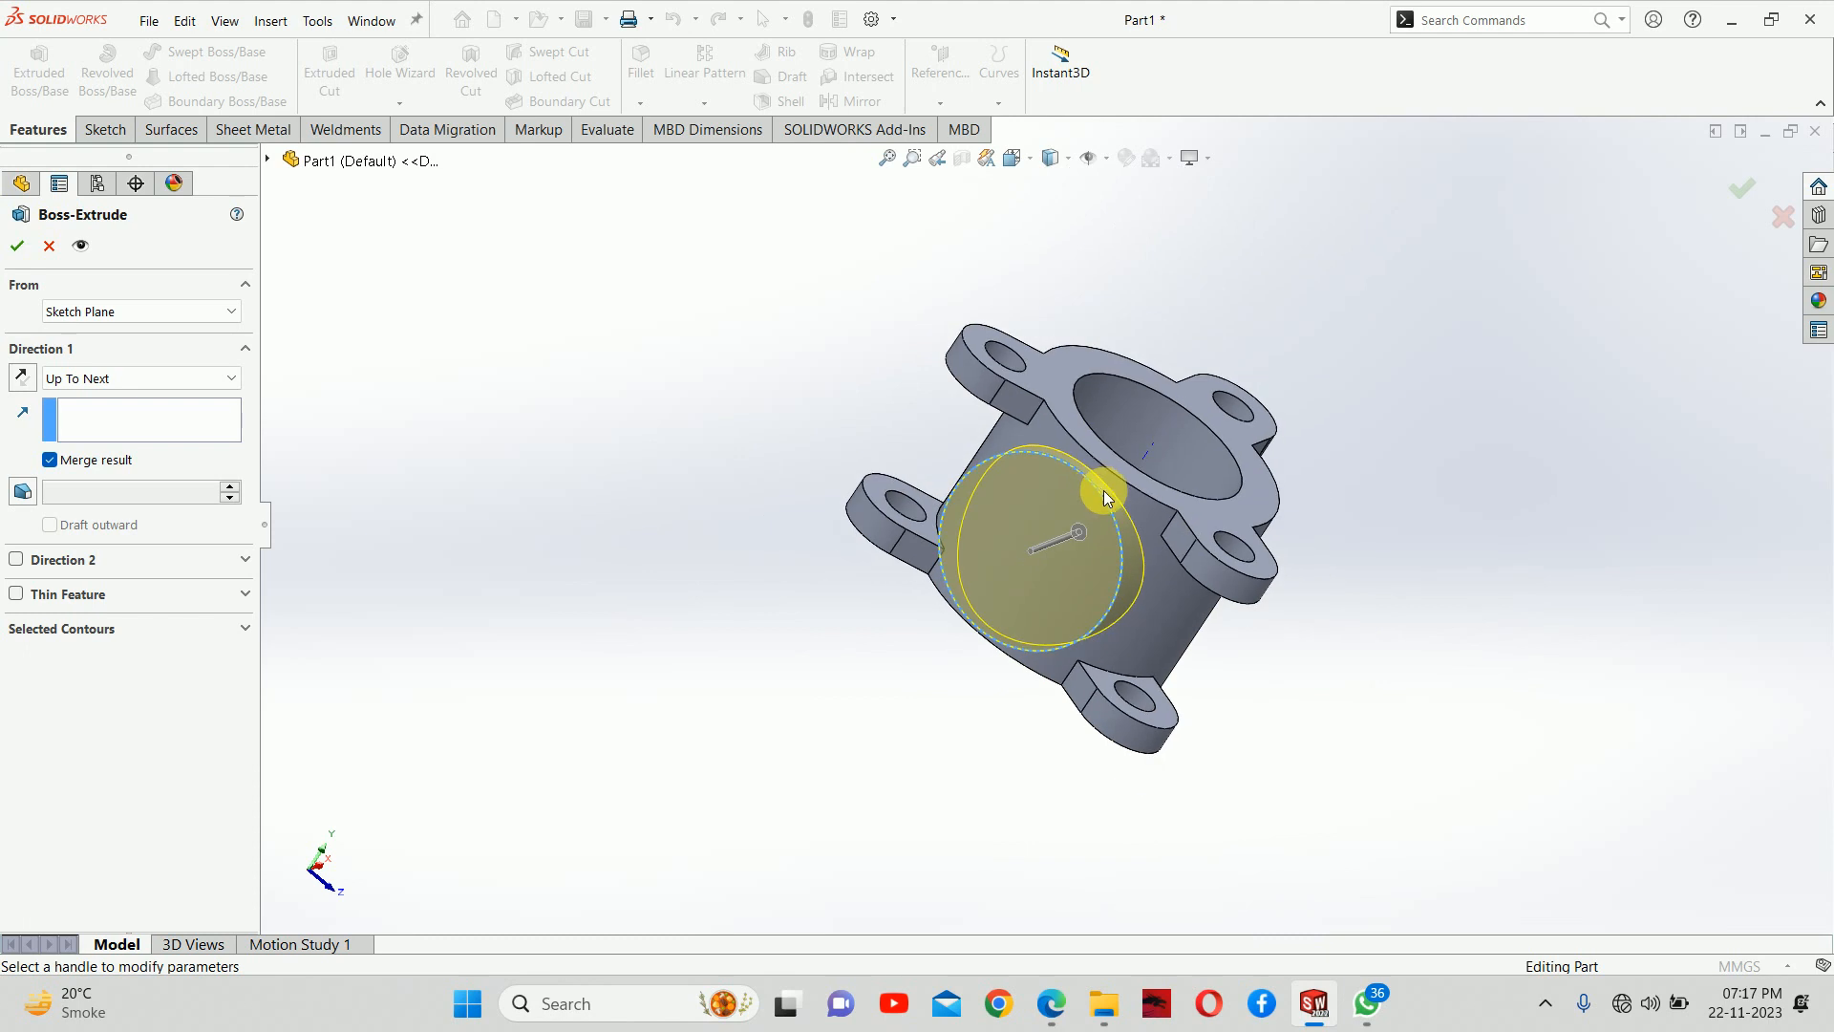
left_click(1741, 189)
Start a sketch on the outer flat face of the round side flange
middle_click_drag(1470, 484, 1357, 401)
scroll(902, 686, "down", 4)
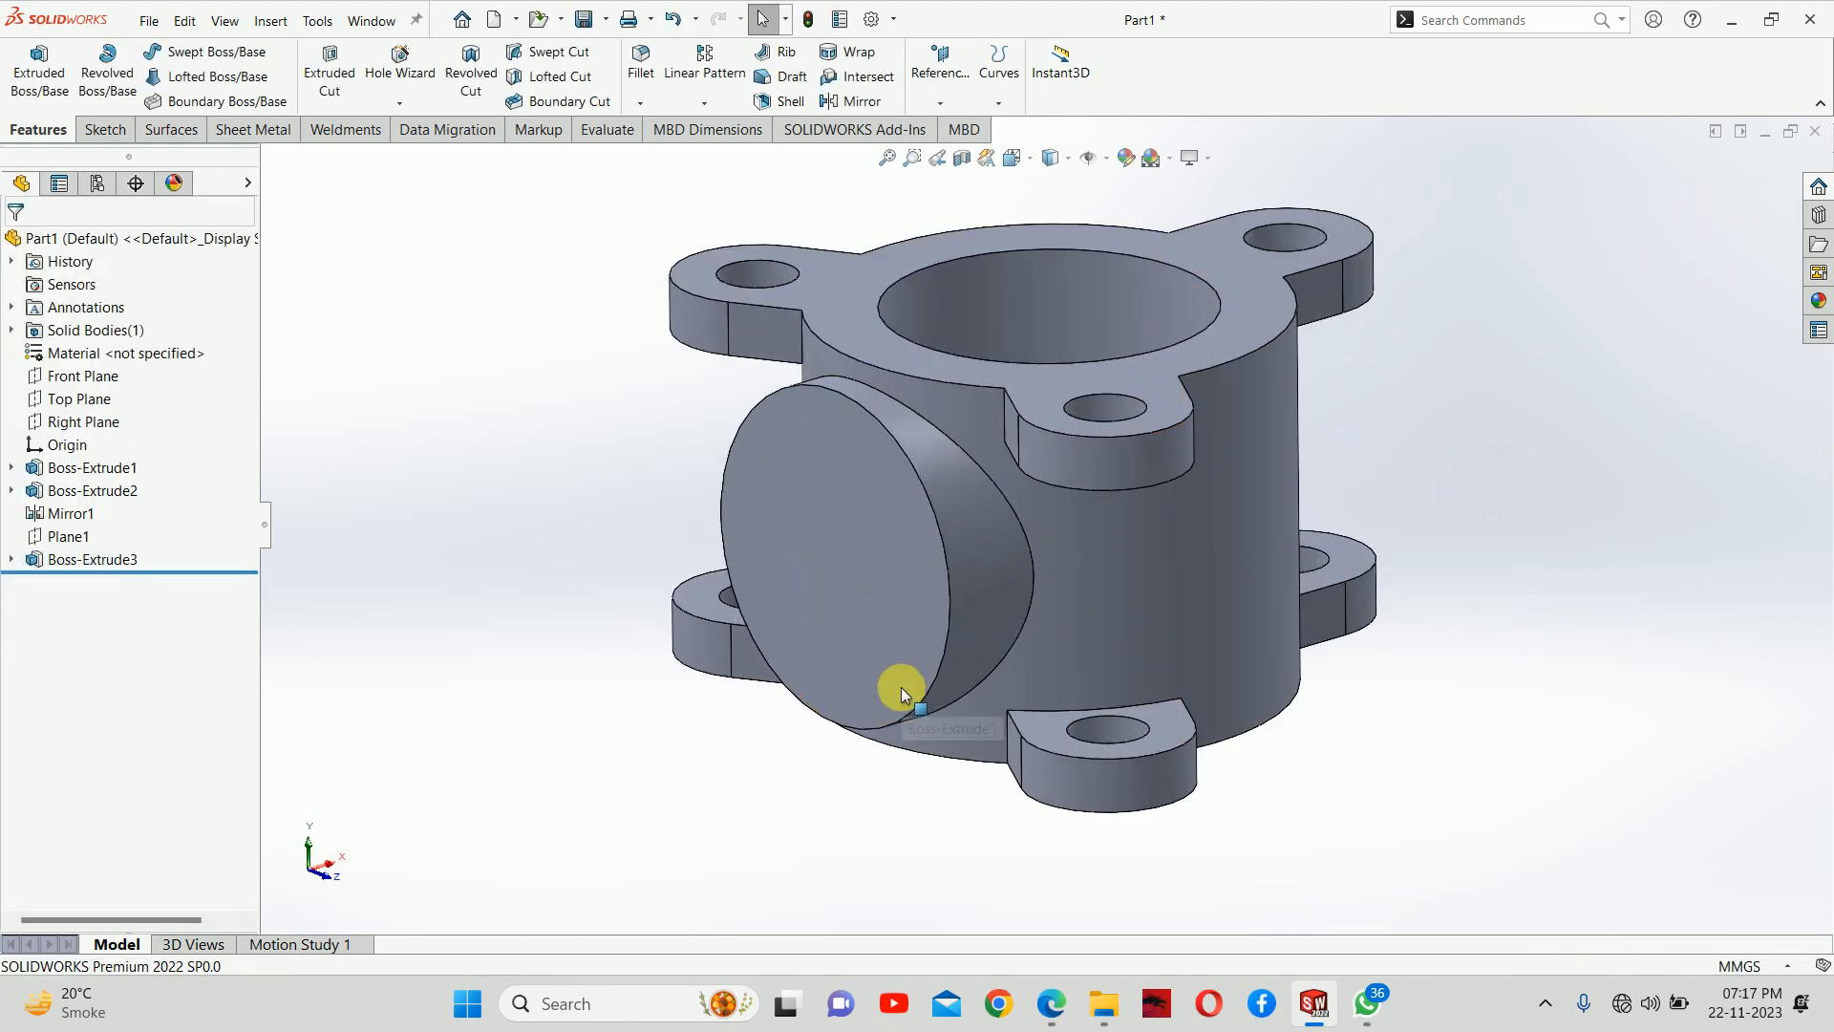
right_click(805, 483)
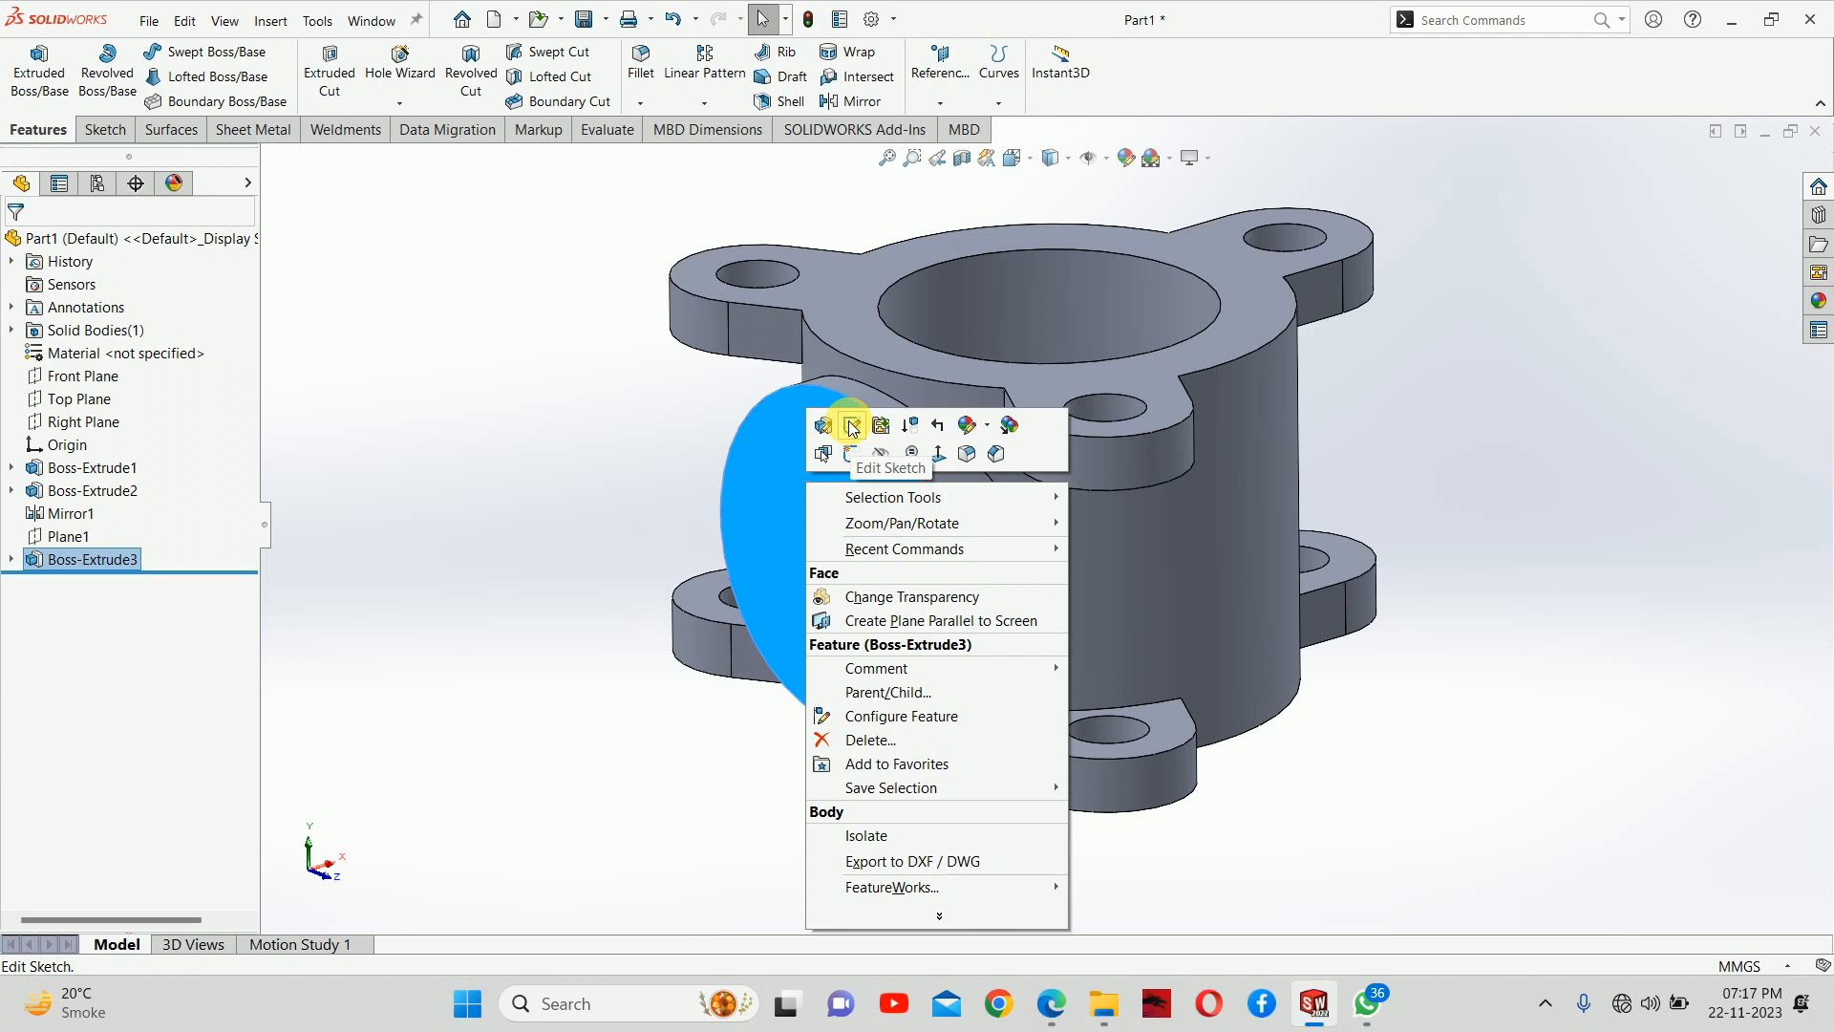
left_click(849, 455)
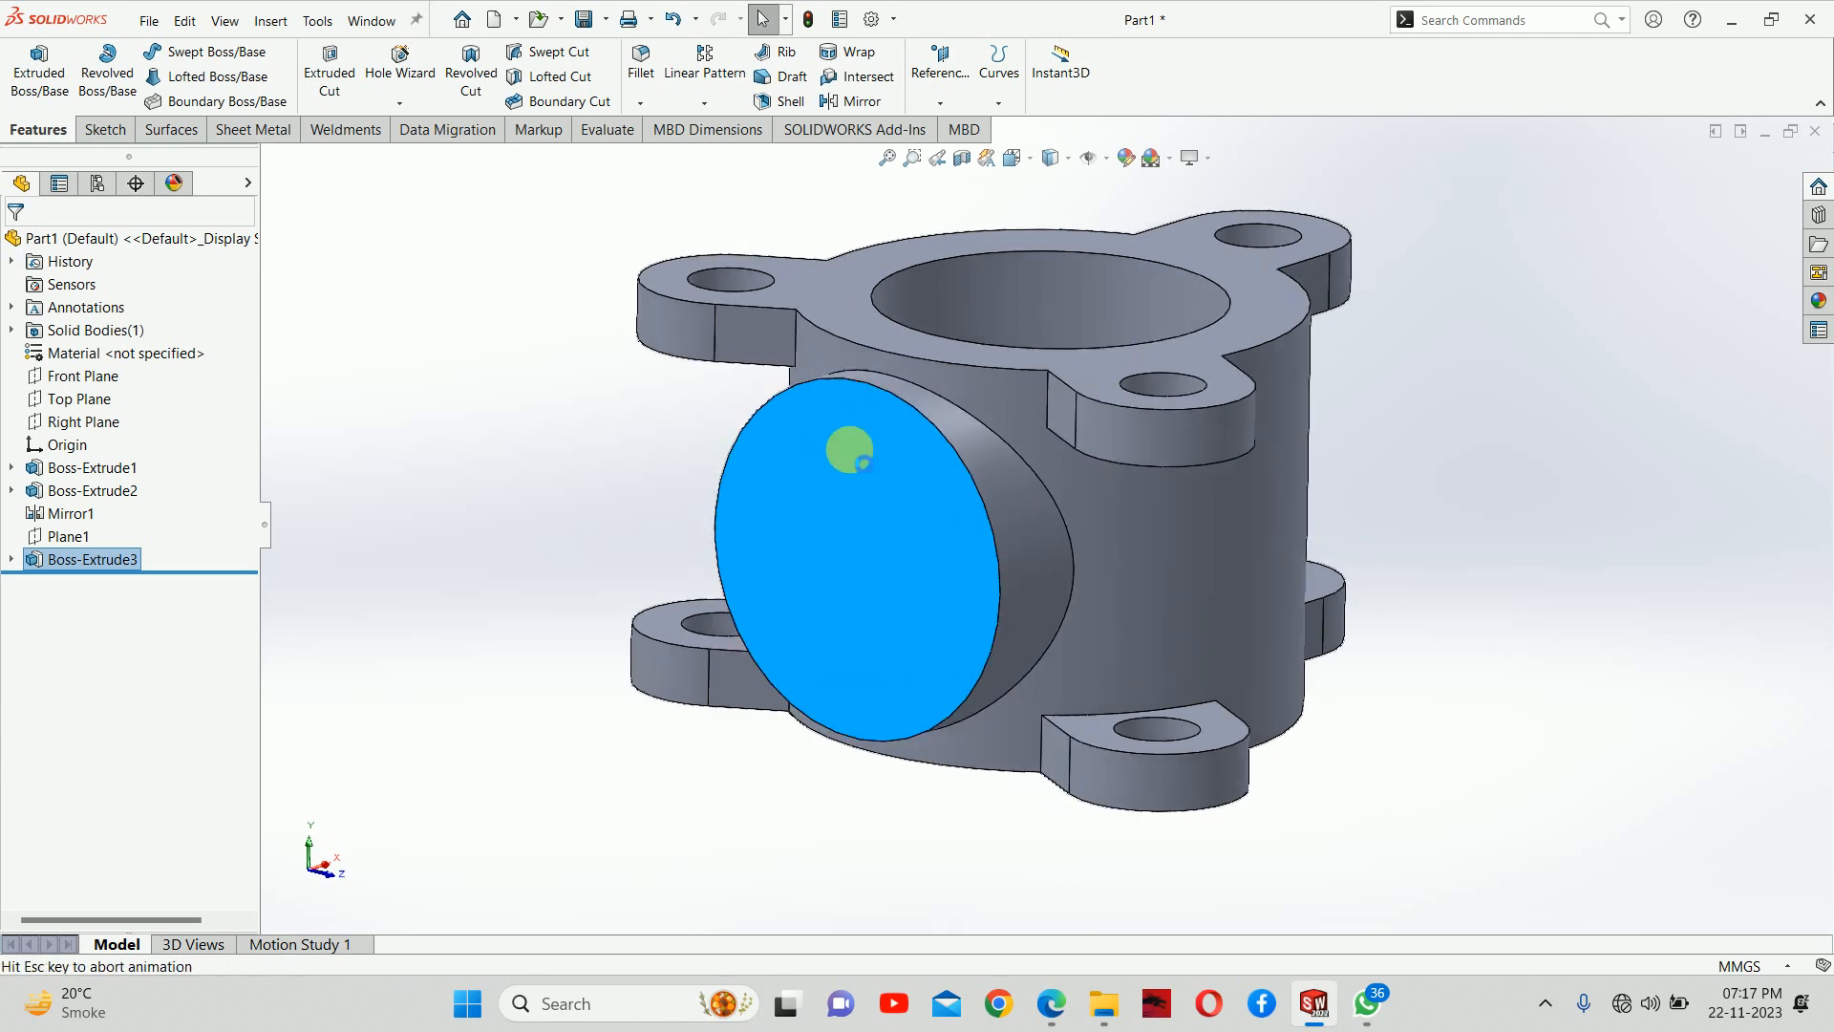
Check the bolt circle in the PDF drawing in Edge, and sketch an origin-centred circle about 163 mm in diameter on the flange face in SOLIDWORKS
left_click(1367, 1003)
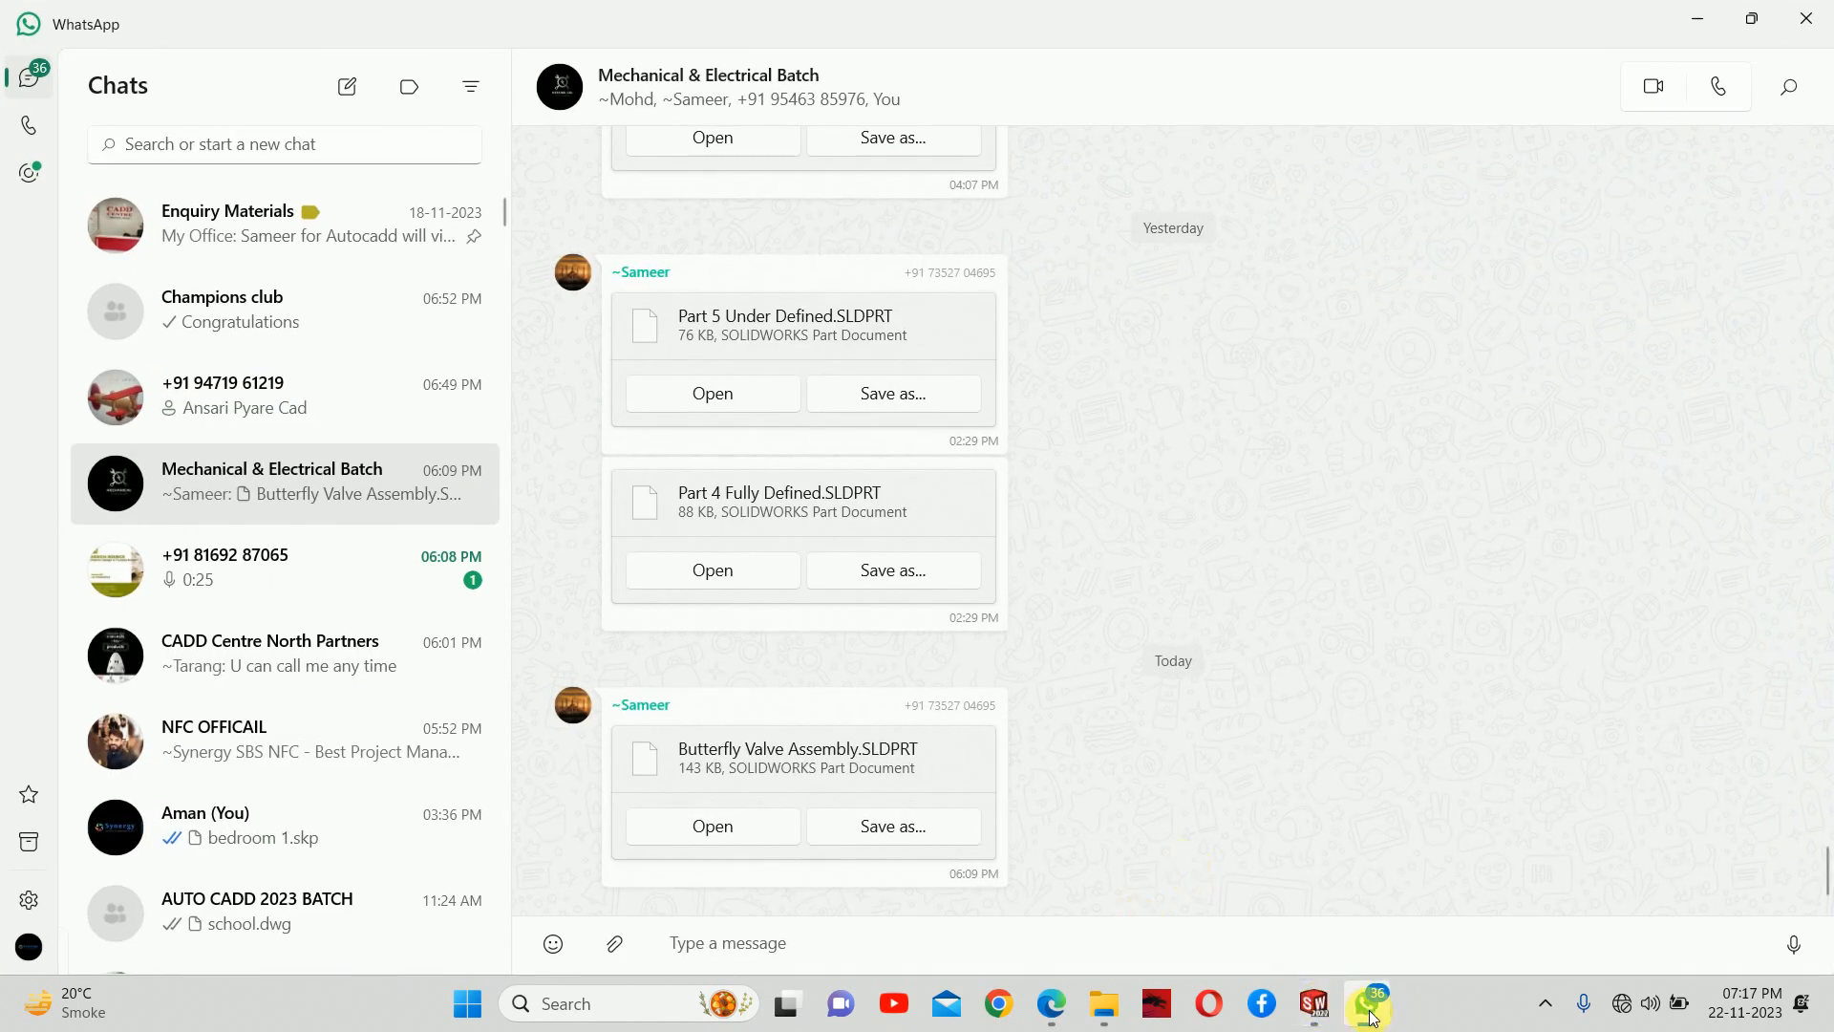
left_click(1367, 1003)
left_click(1050, 1003)
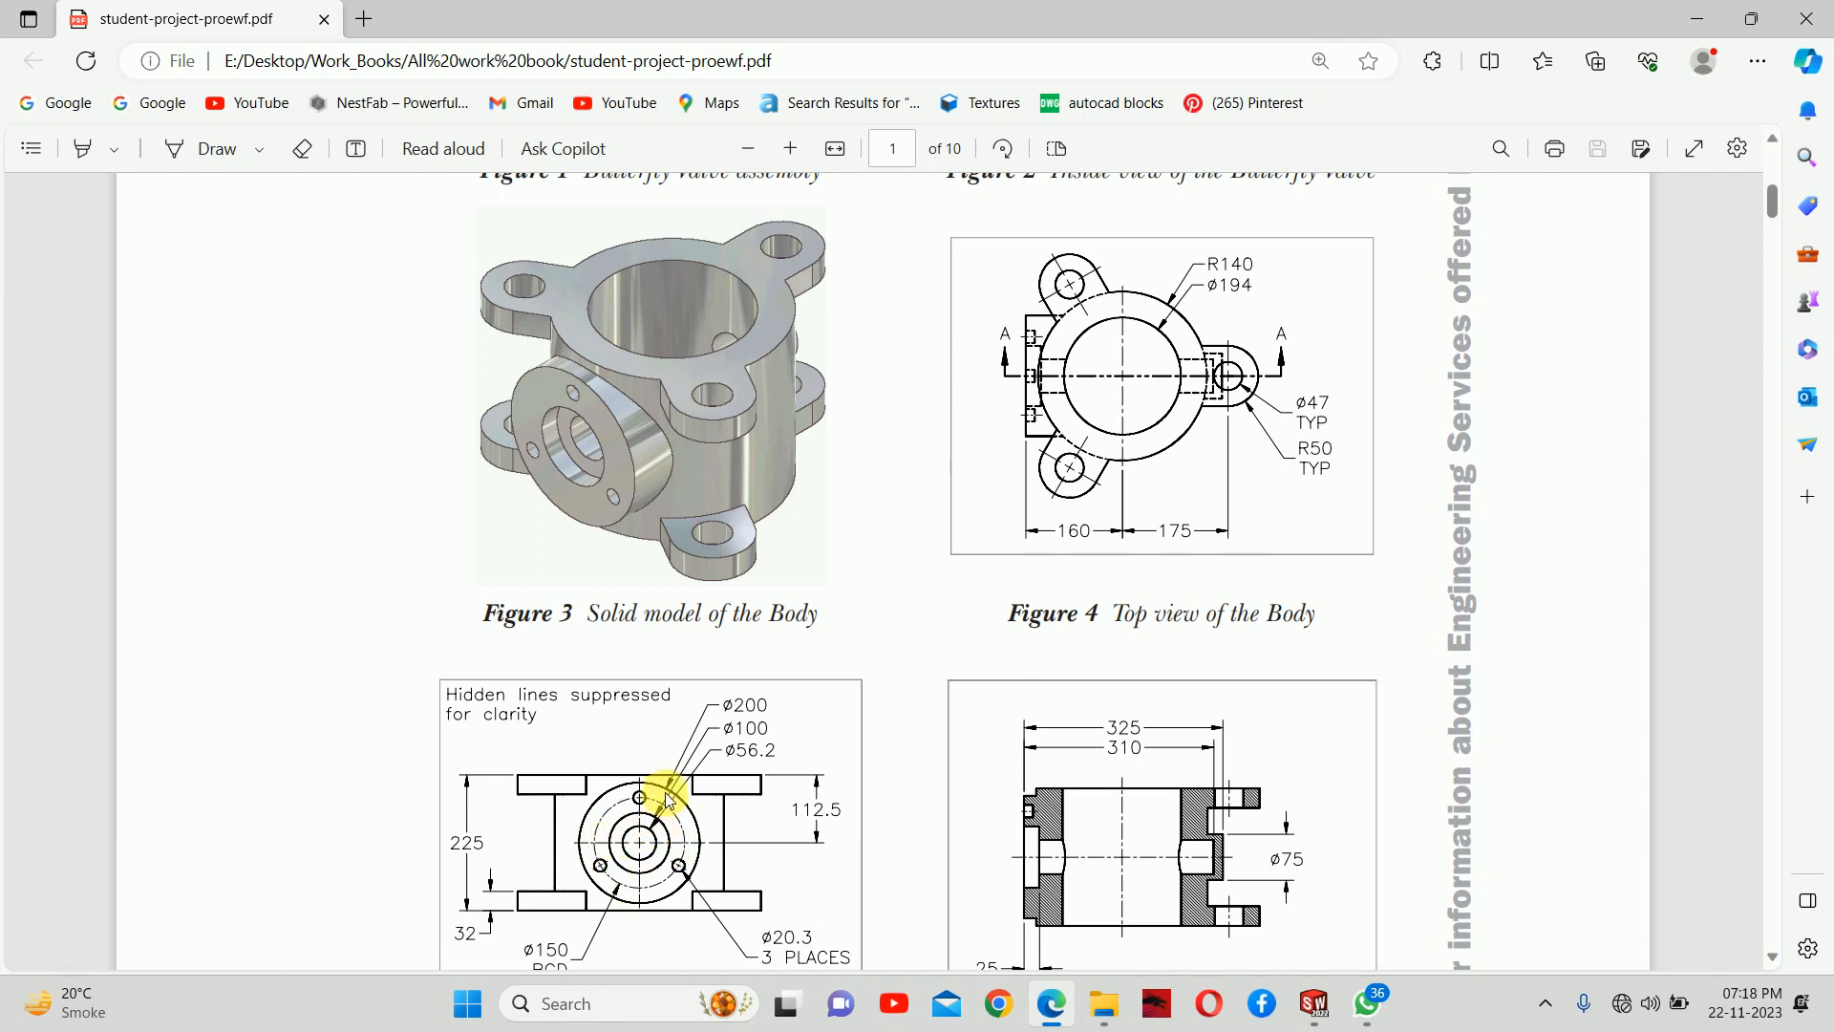
scroll(666, 872, "down", 2)
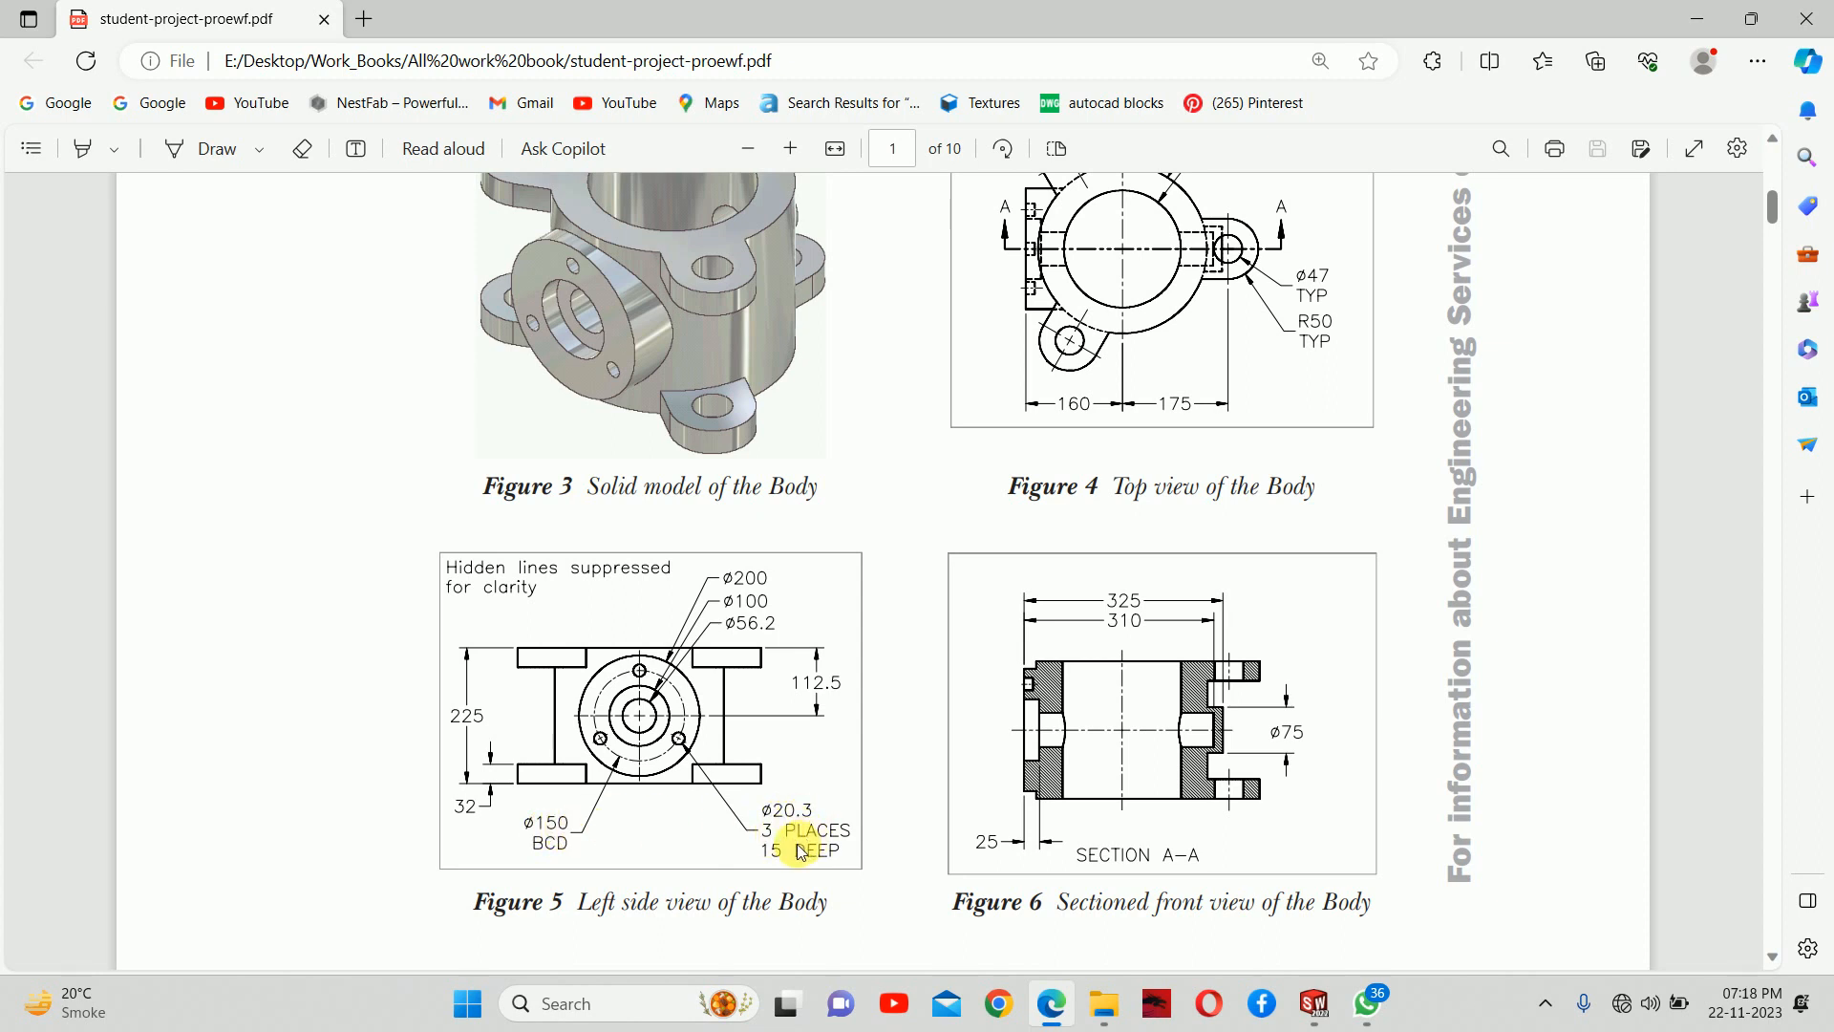
left_click(1697, 18)
right_click_drag(606, 549, 707, 547)
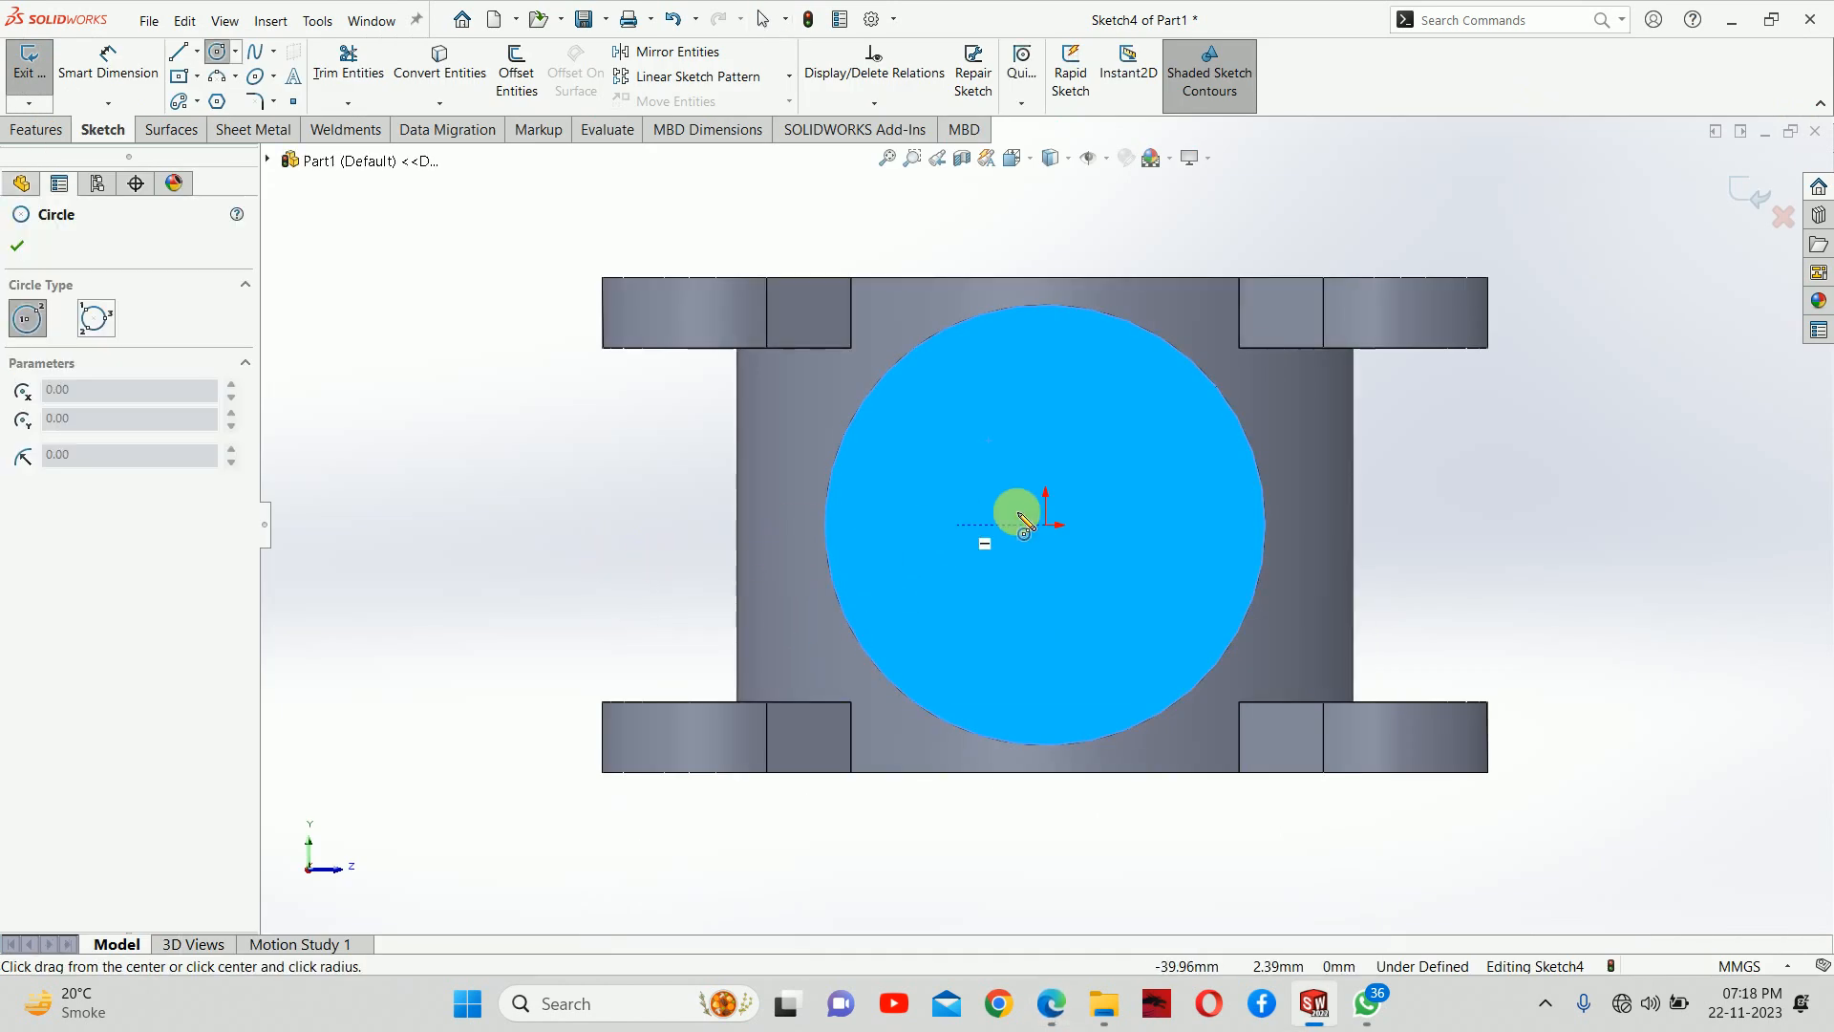
left_click(1043, 525)
left_click(1067, 347)
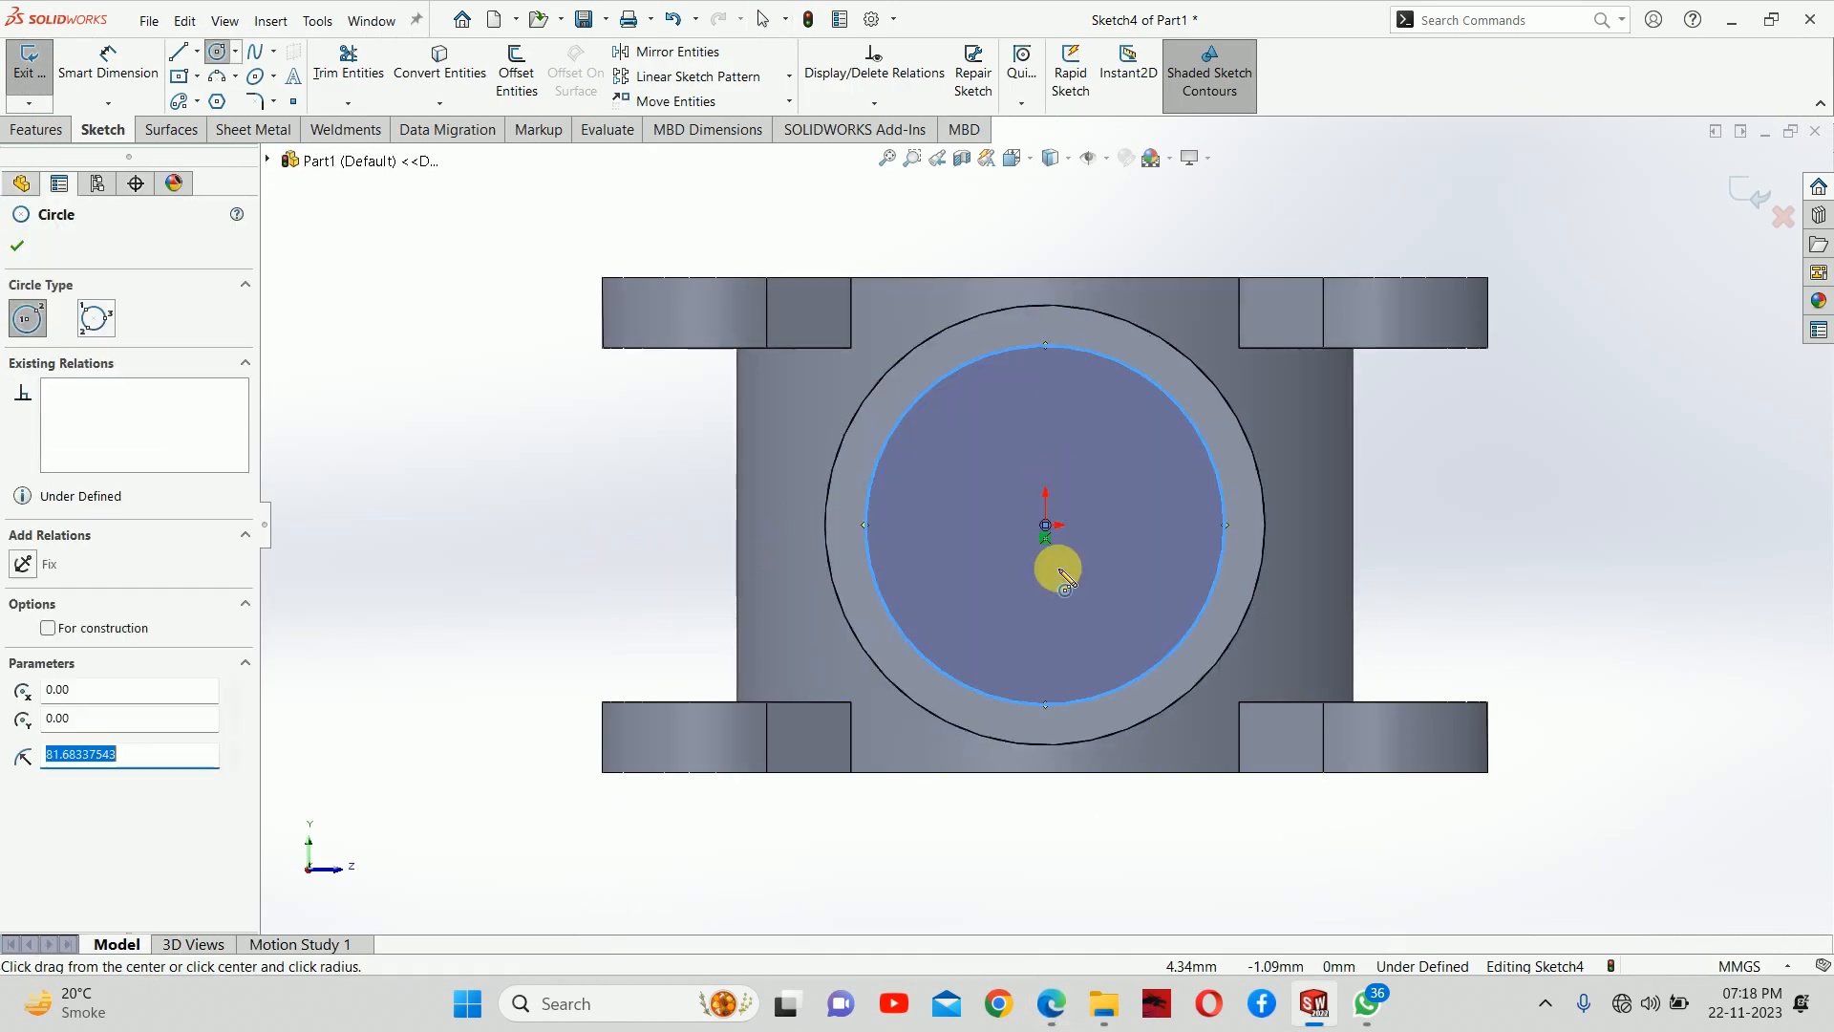
Dimension the diameter of the origin-centred circle to 150 mm
right_click_drag(1059, 557, 1036, 430)
left_click(932, 672)
key("z")
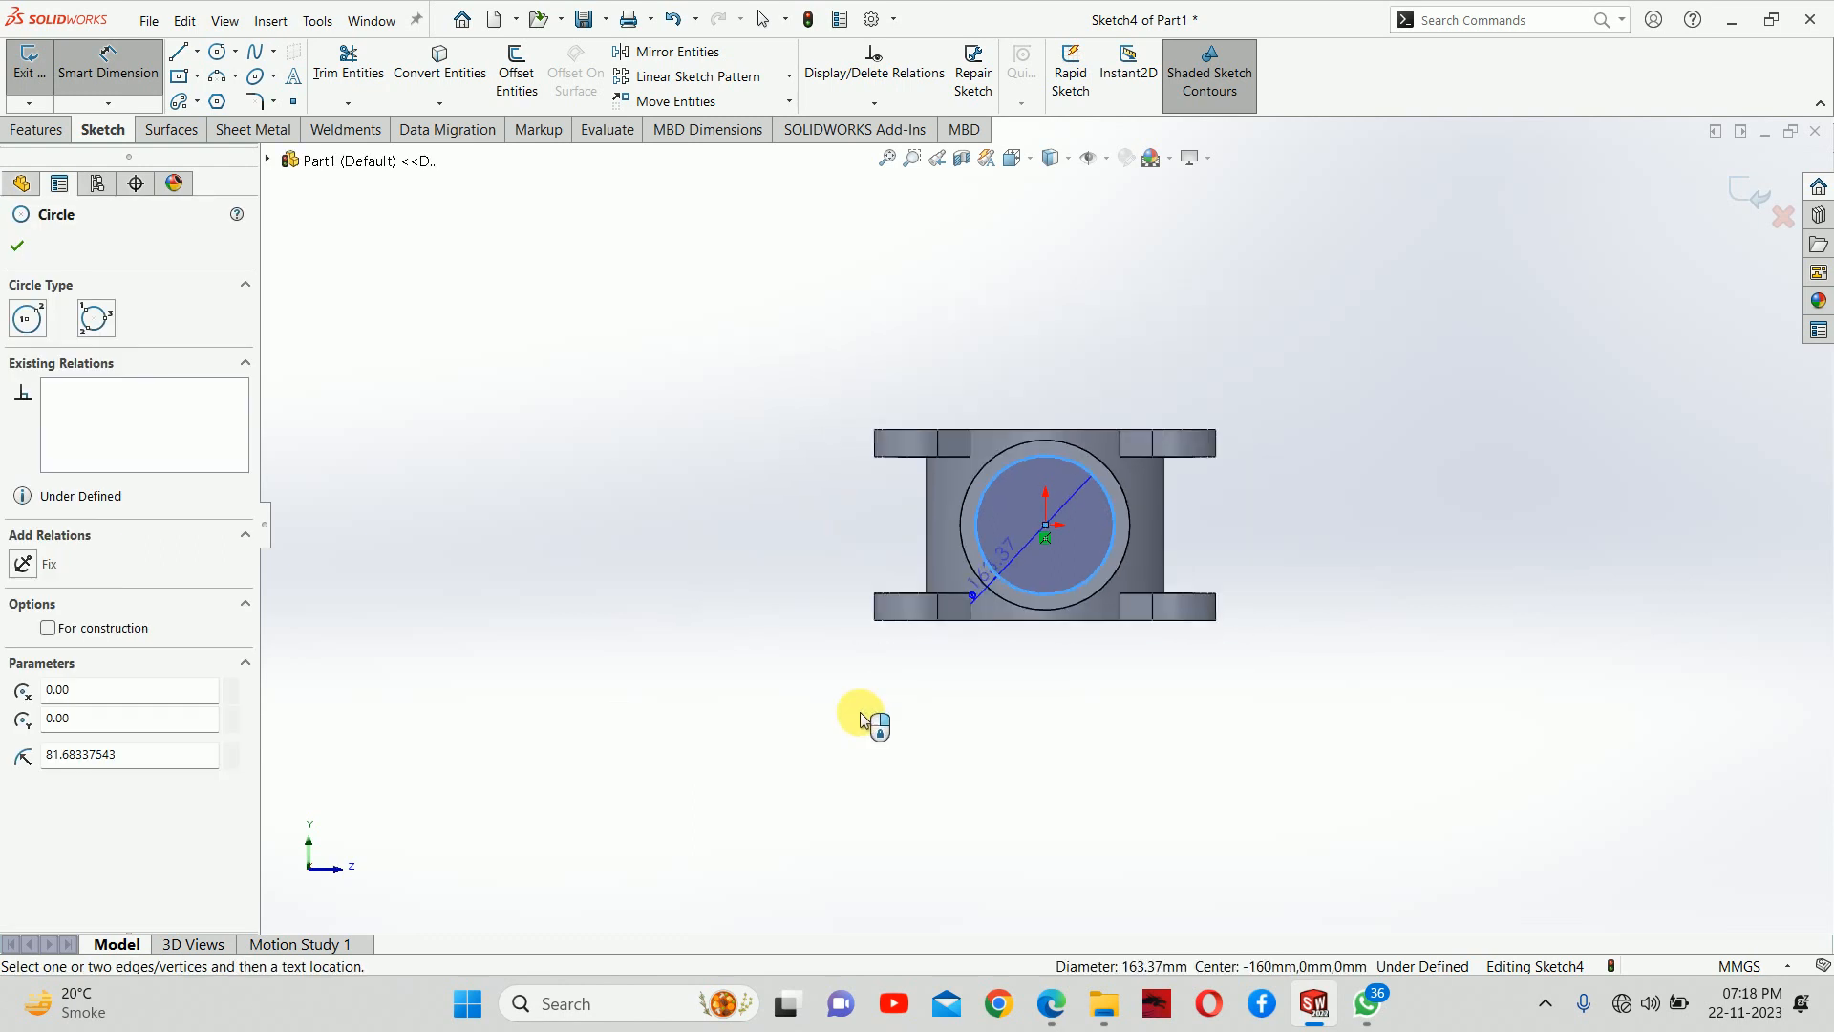
left_click(900, 715)
type("150")
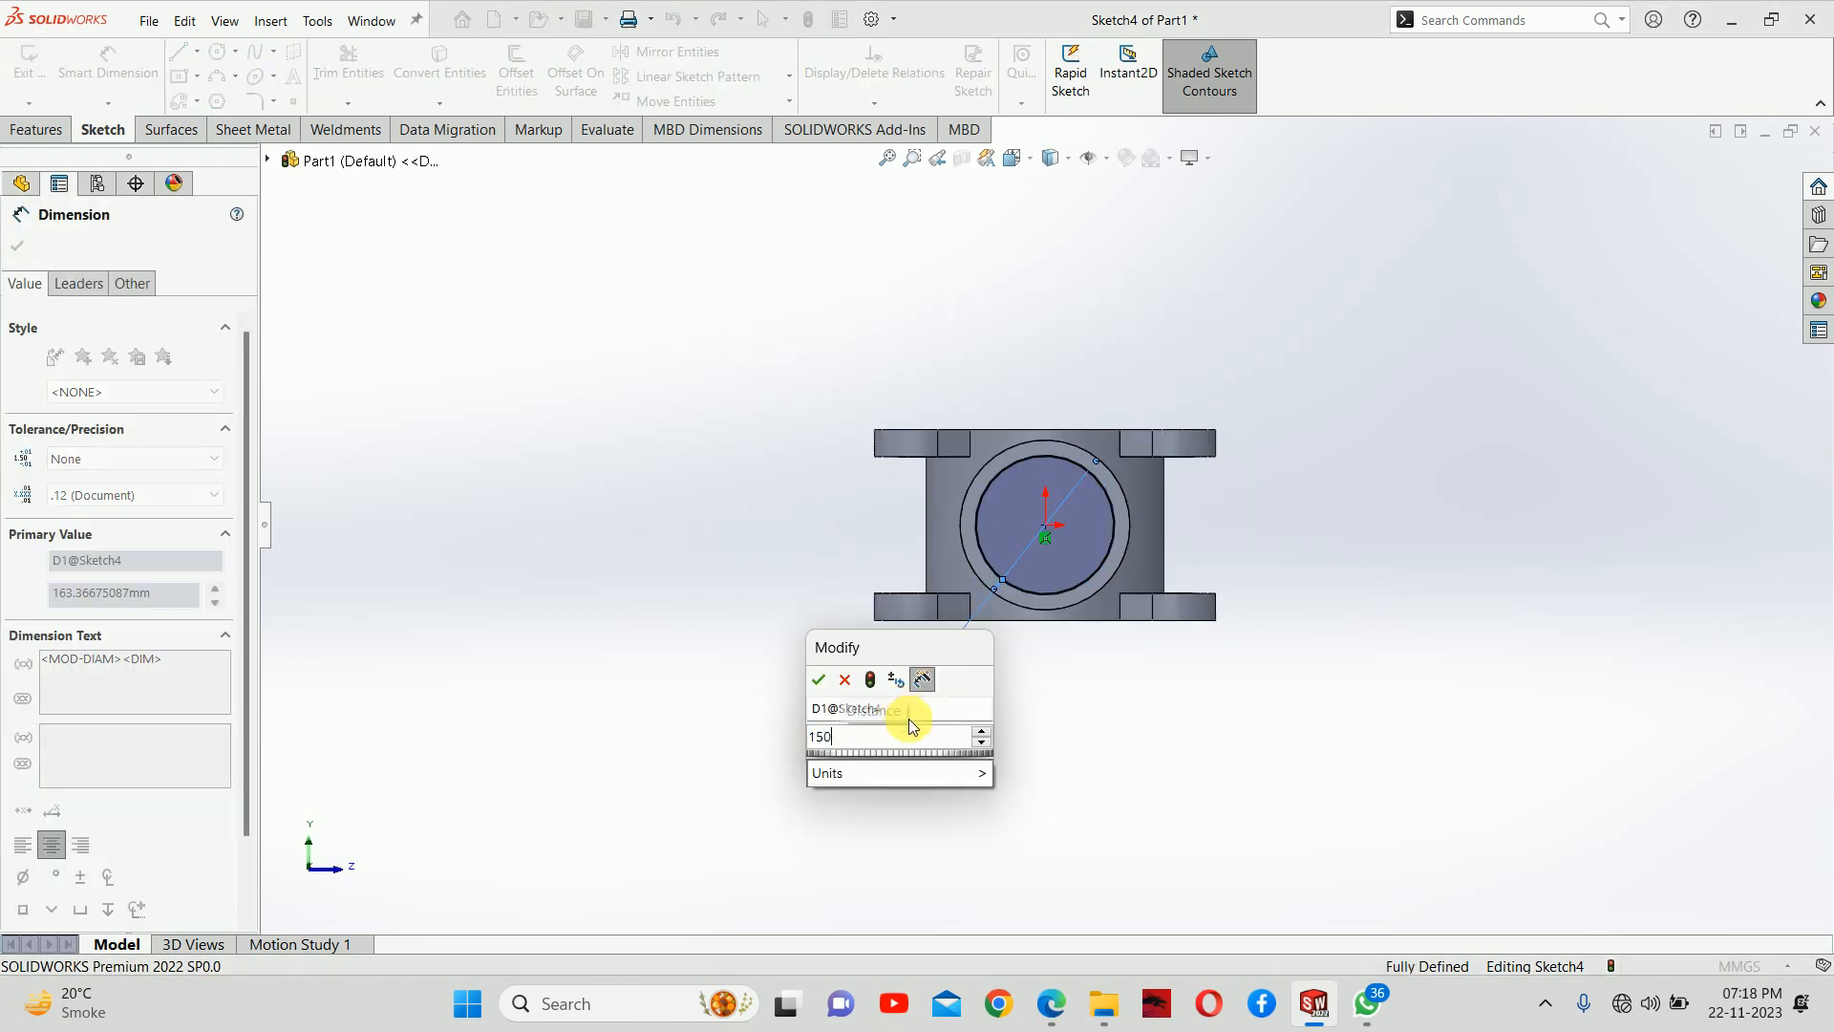
key("Return")
Draw a small circle about 28 mm in diameter, centred on the top quadrant point of the 150 mm circle
scroll(1064, 472, "down", 1)
right_click_drag(443, 576, 447, 660)
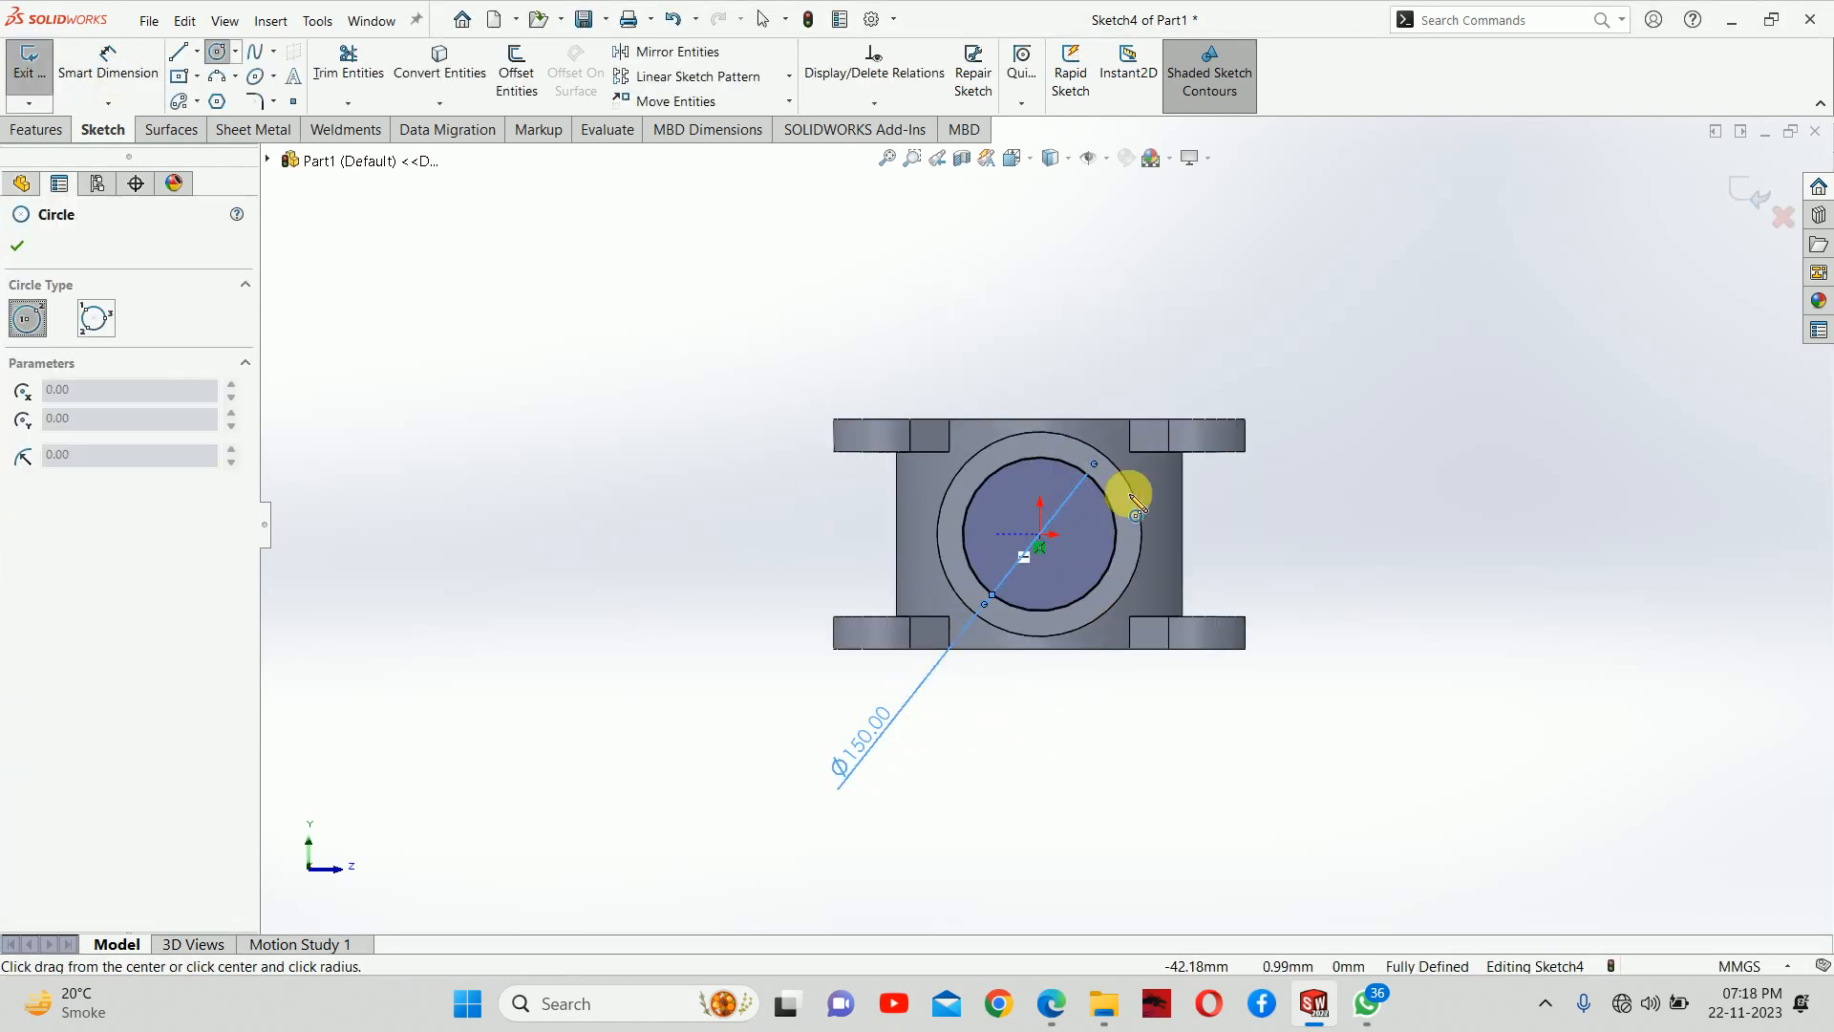
scroll(1129, 495, "down", 3)
left_click(944, 457)
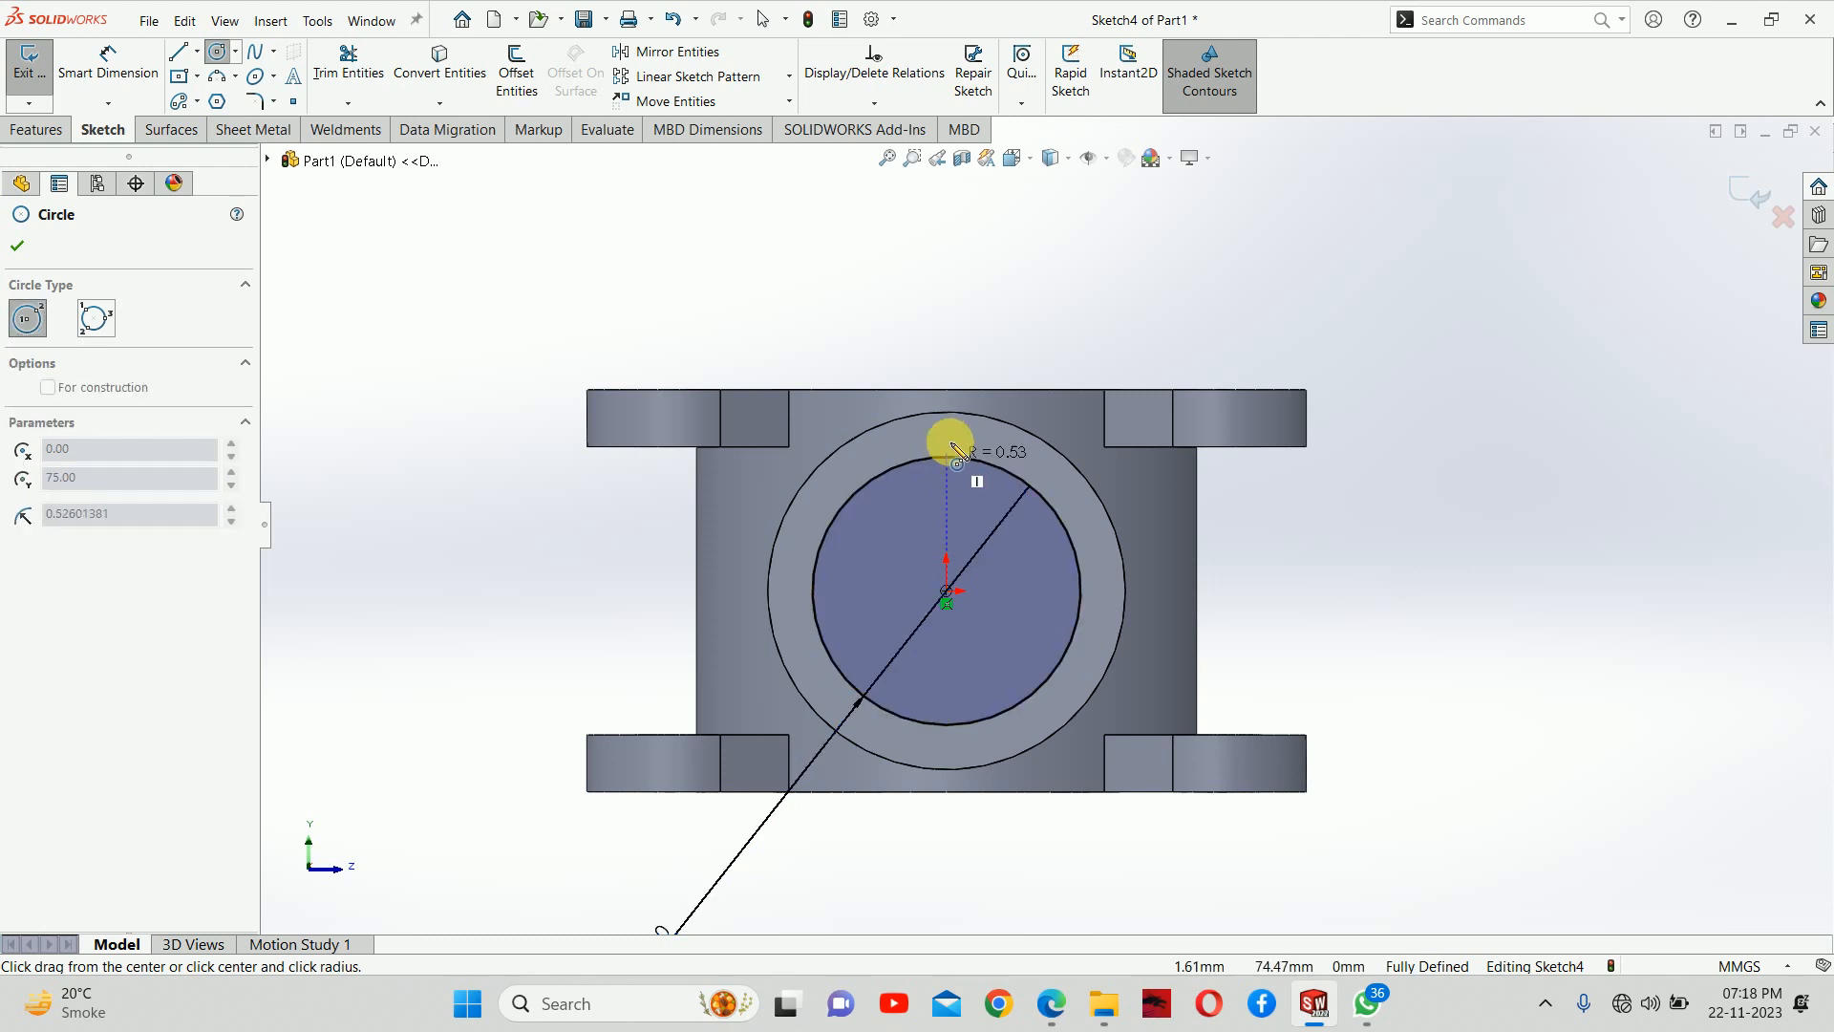
left_click(951, 432)
key("Escape")
Dimension the small bolt hole circle's diameter to 20.3 mm
left_click(1038, 493)
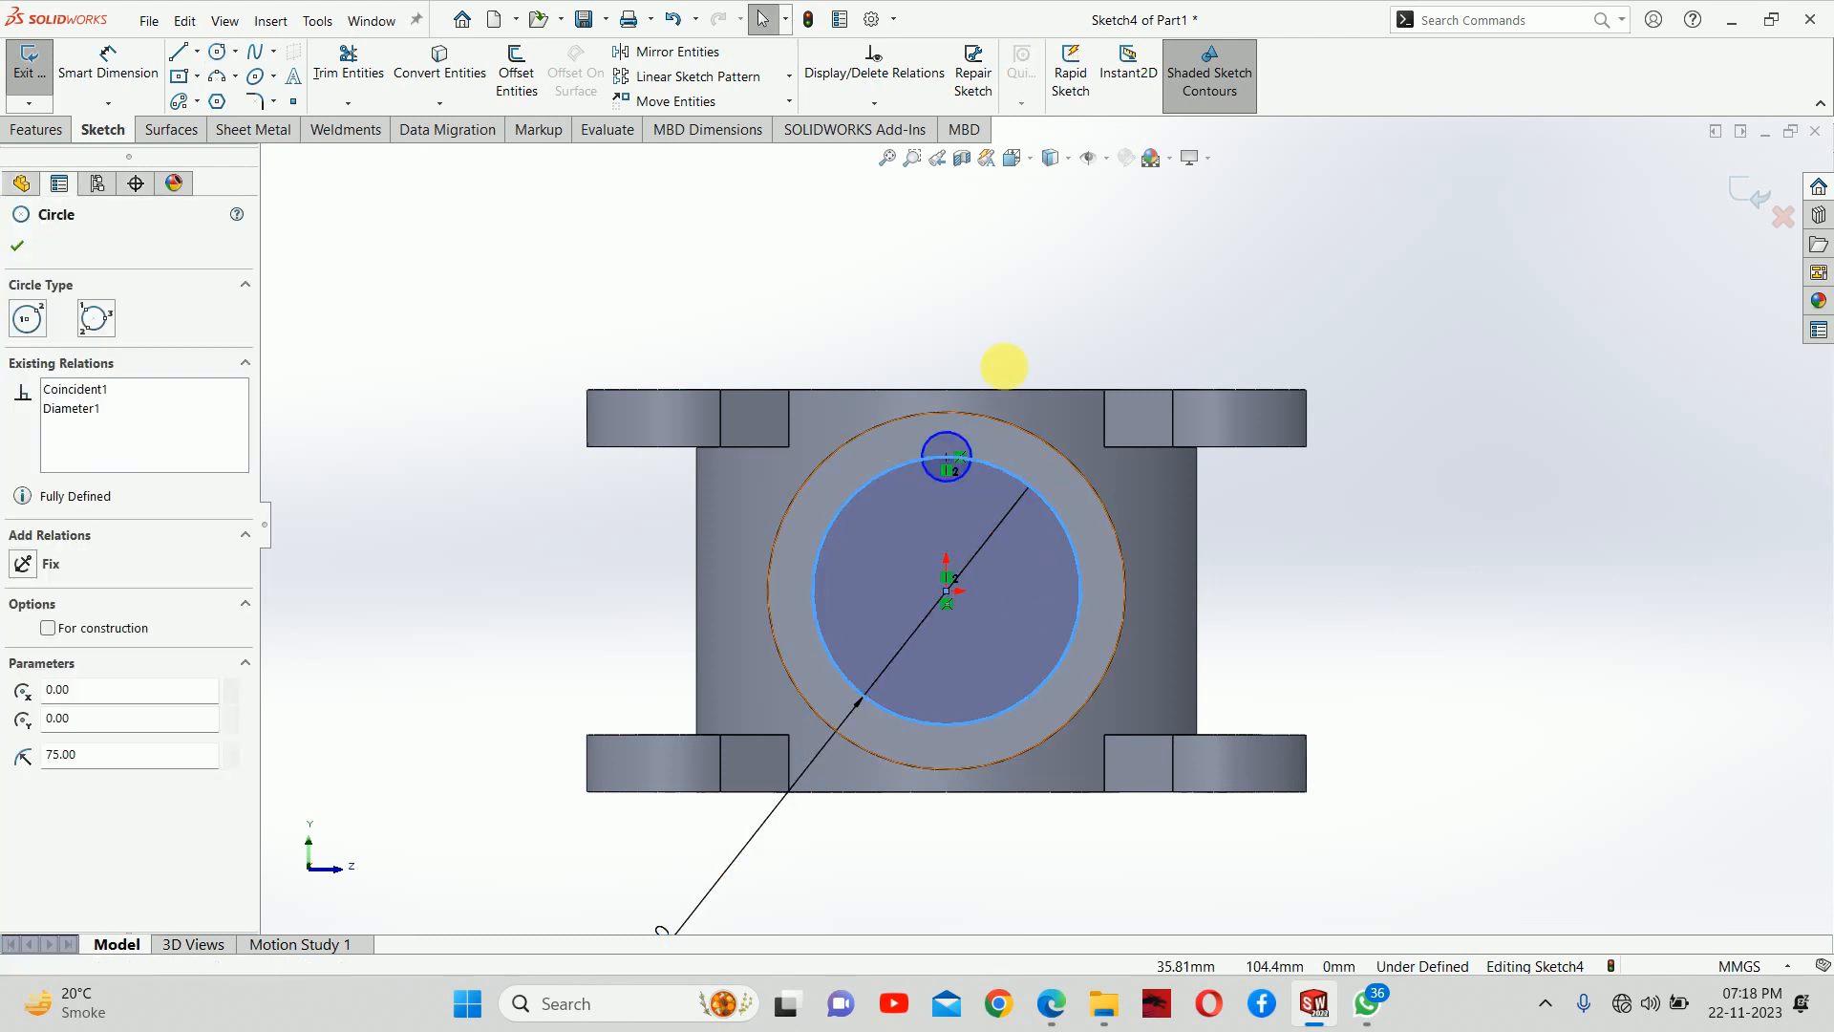
left_click(969, 449)
left_click(1239, 380)
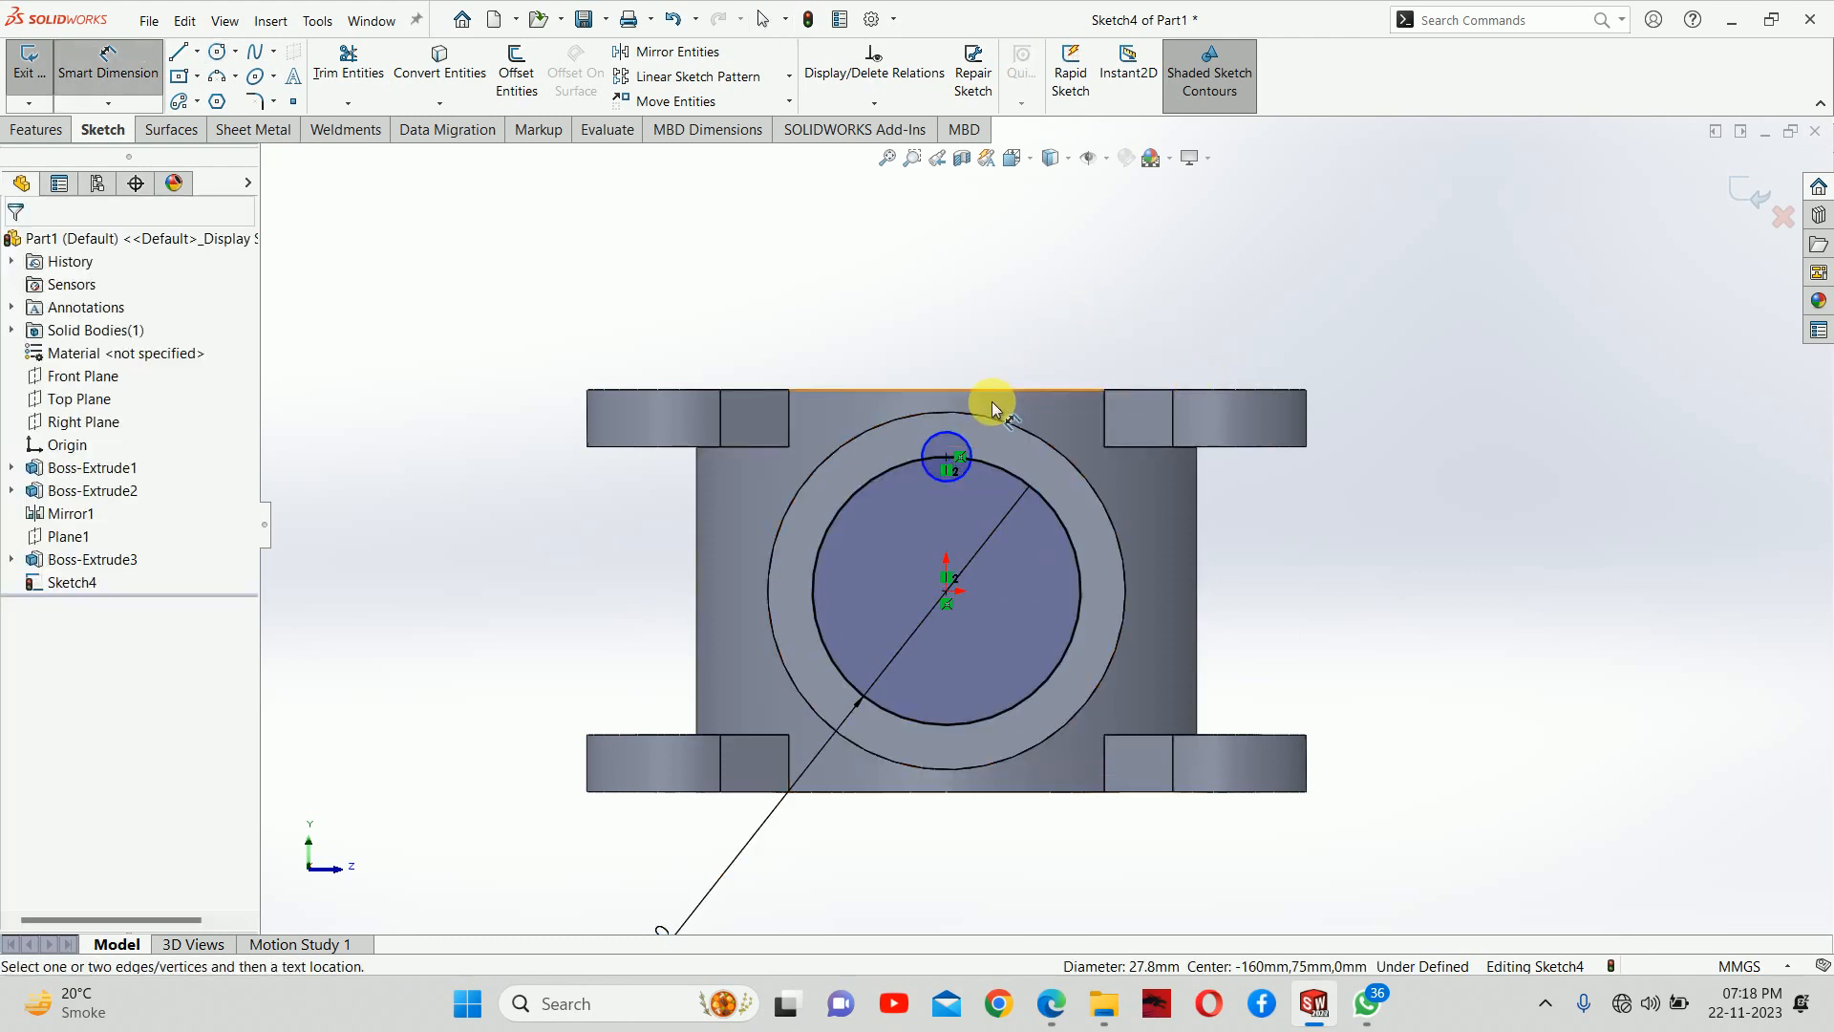
left_click(953, 431)
left_click(1094, 335)
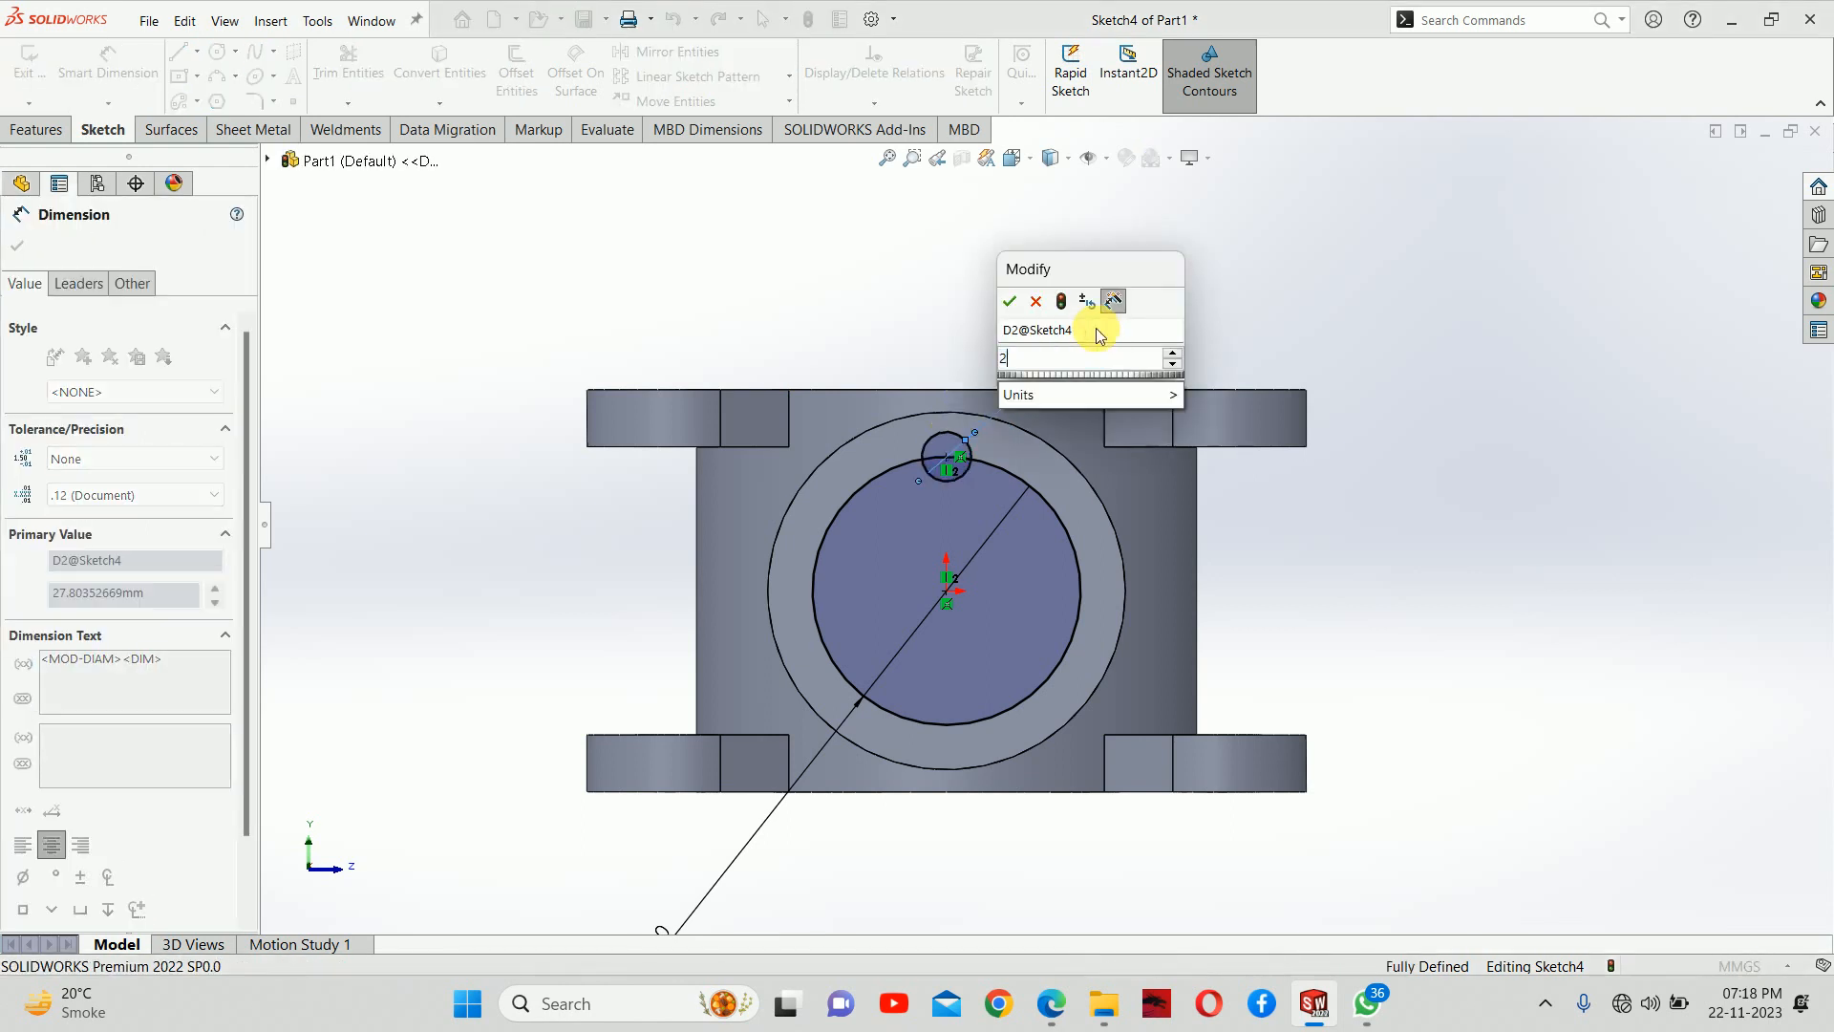
type("20.3")
key("Return")
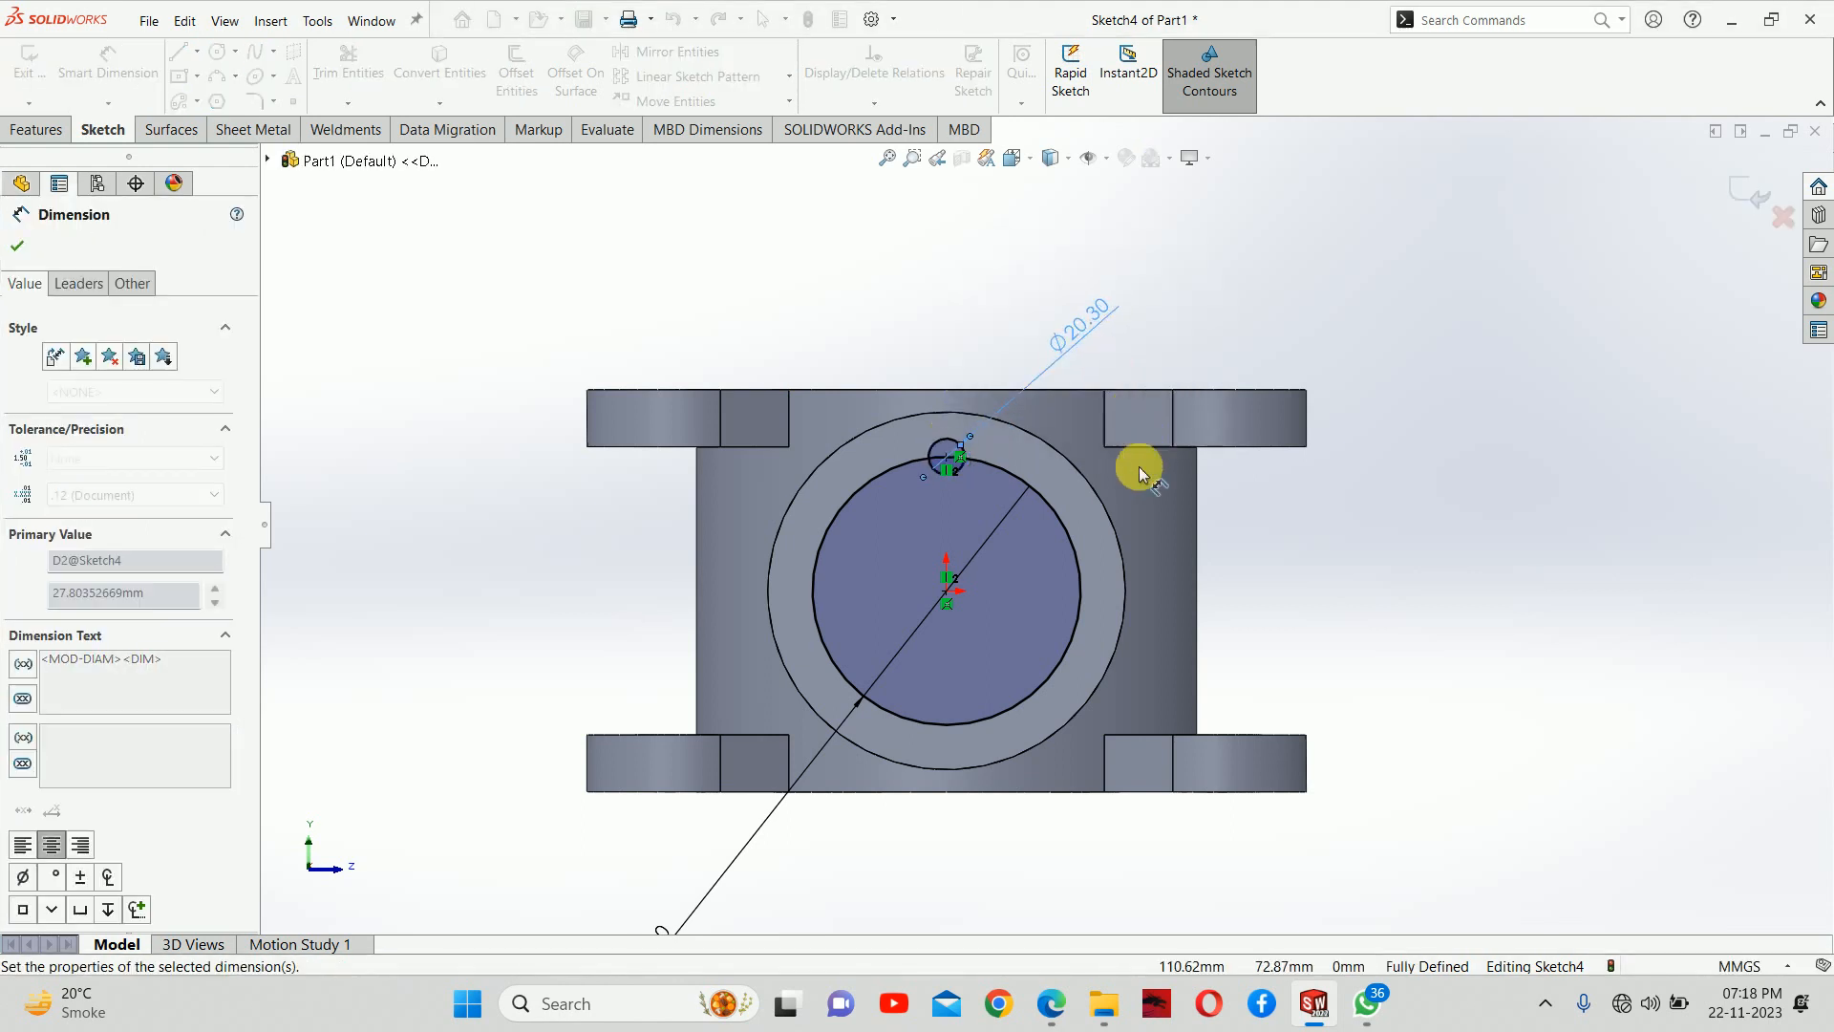
key("Escape")
Convert the 150 mm bolt circle to construction geometry
left_click(1116, 531)
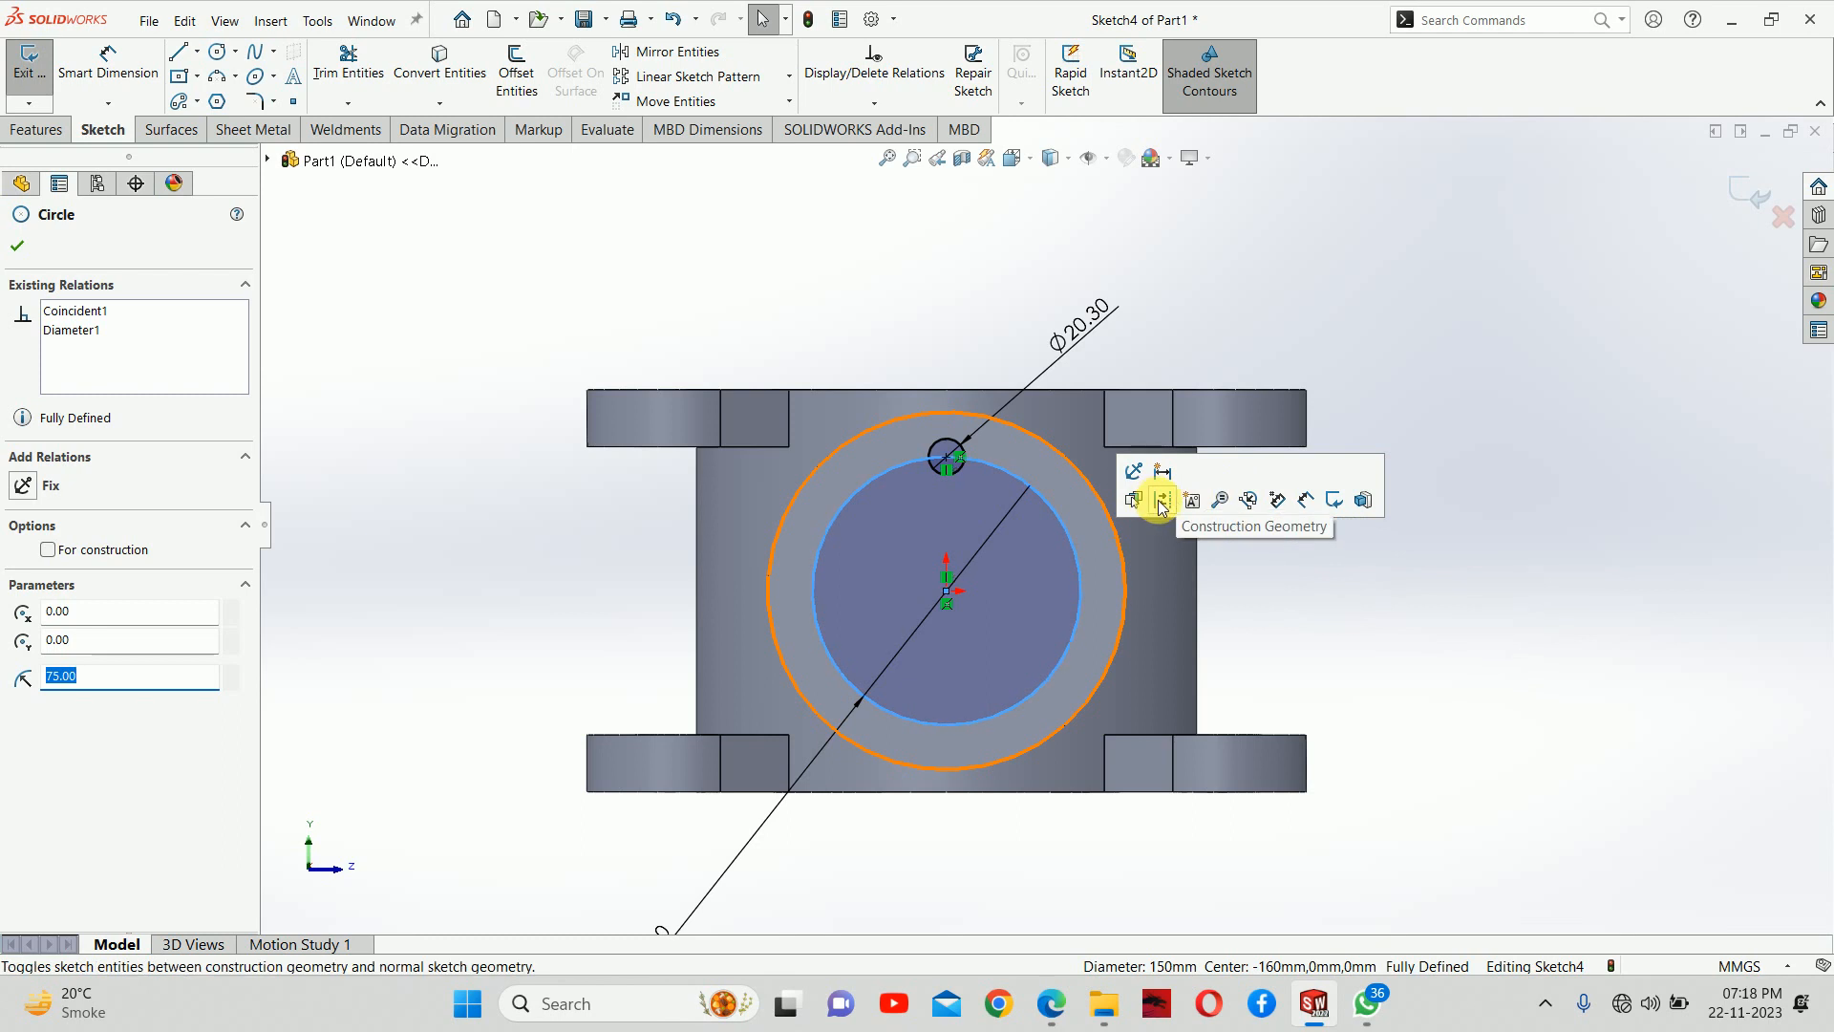
left_click(1162, 499)
scroll(955, 473, "down", 3)
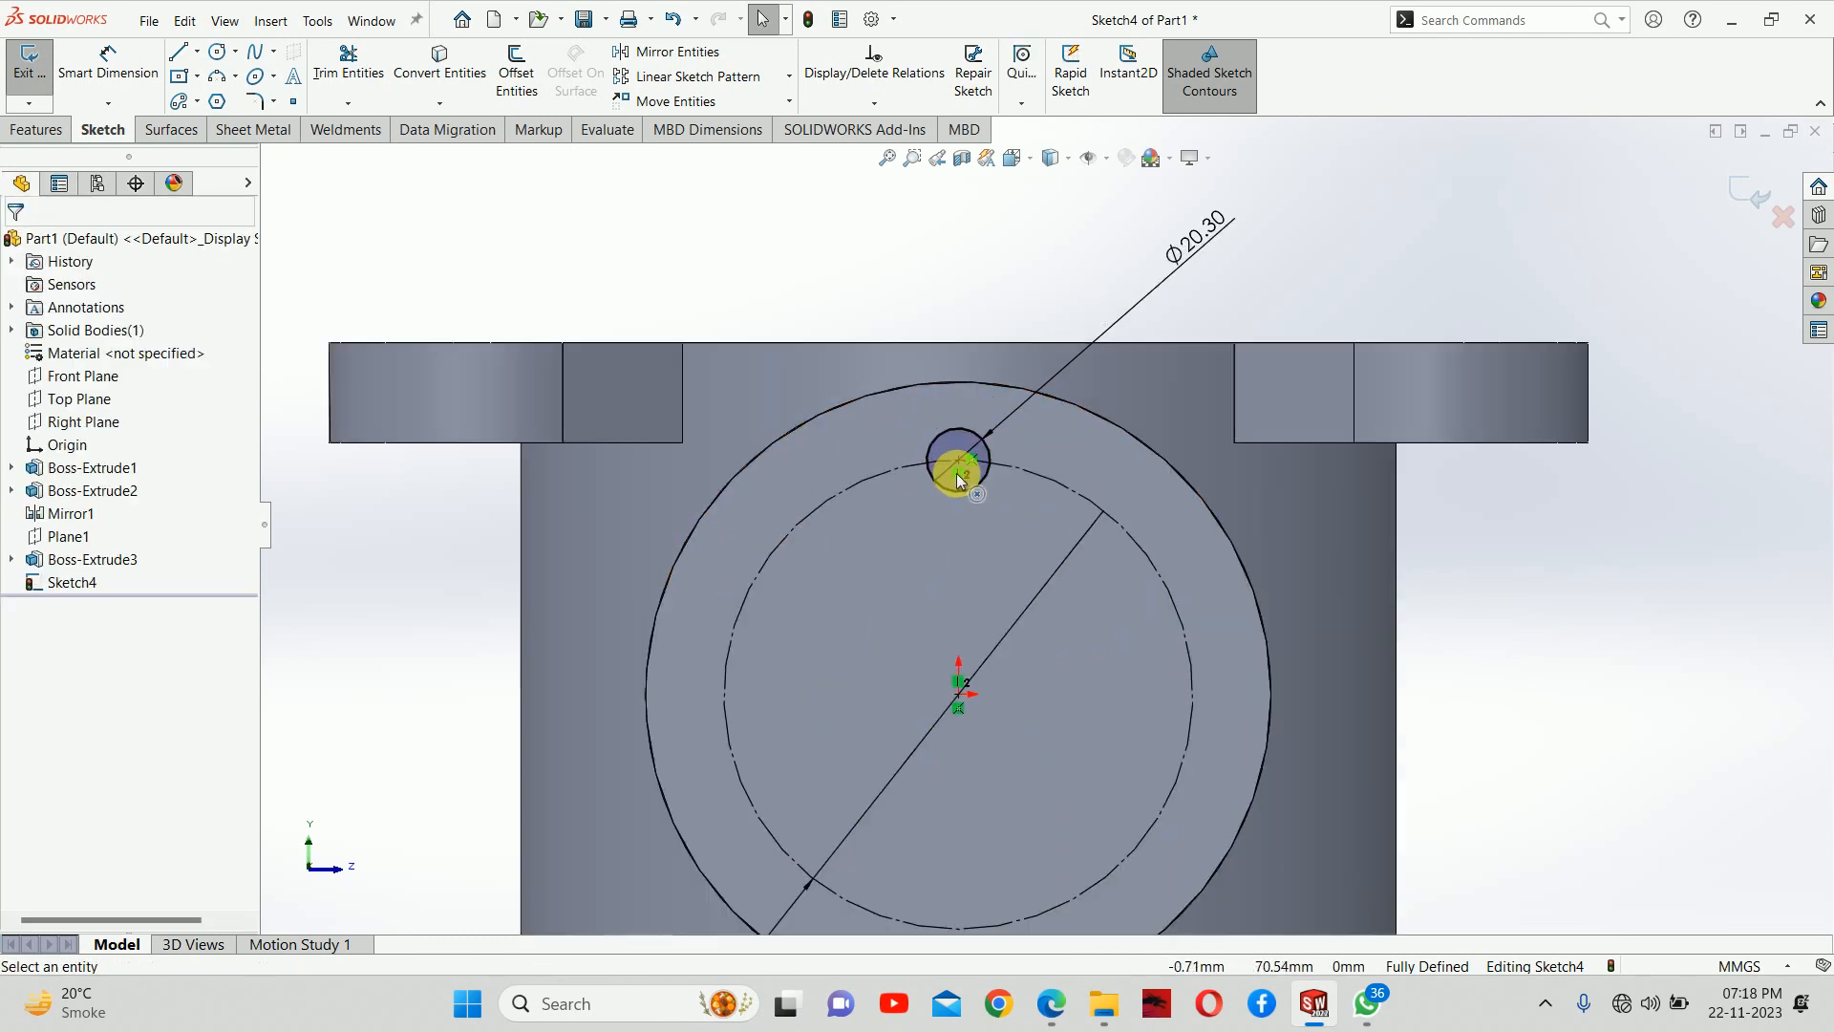
Circular-pattern the 20.3 mm hole circle about the origin with 3 equally spaced instances over 360 degrees
left_click(931, 440)
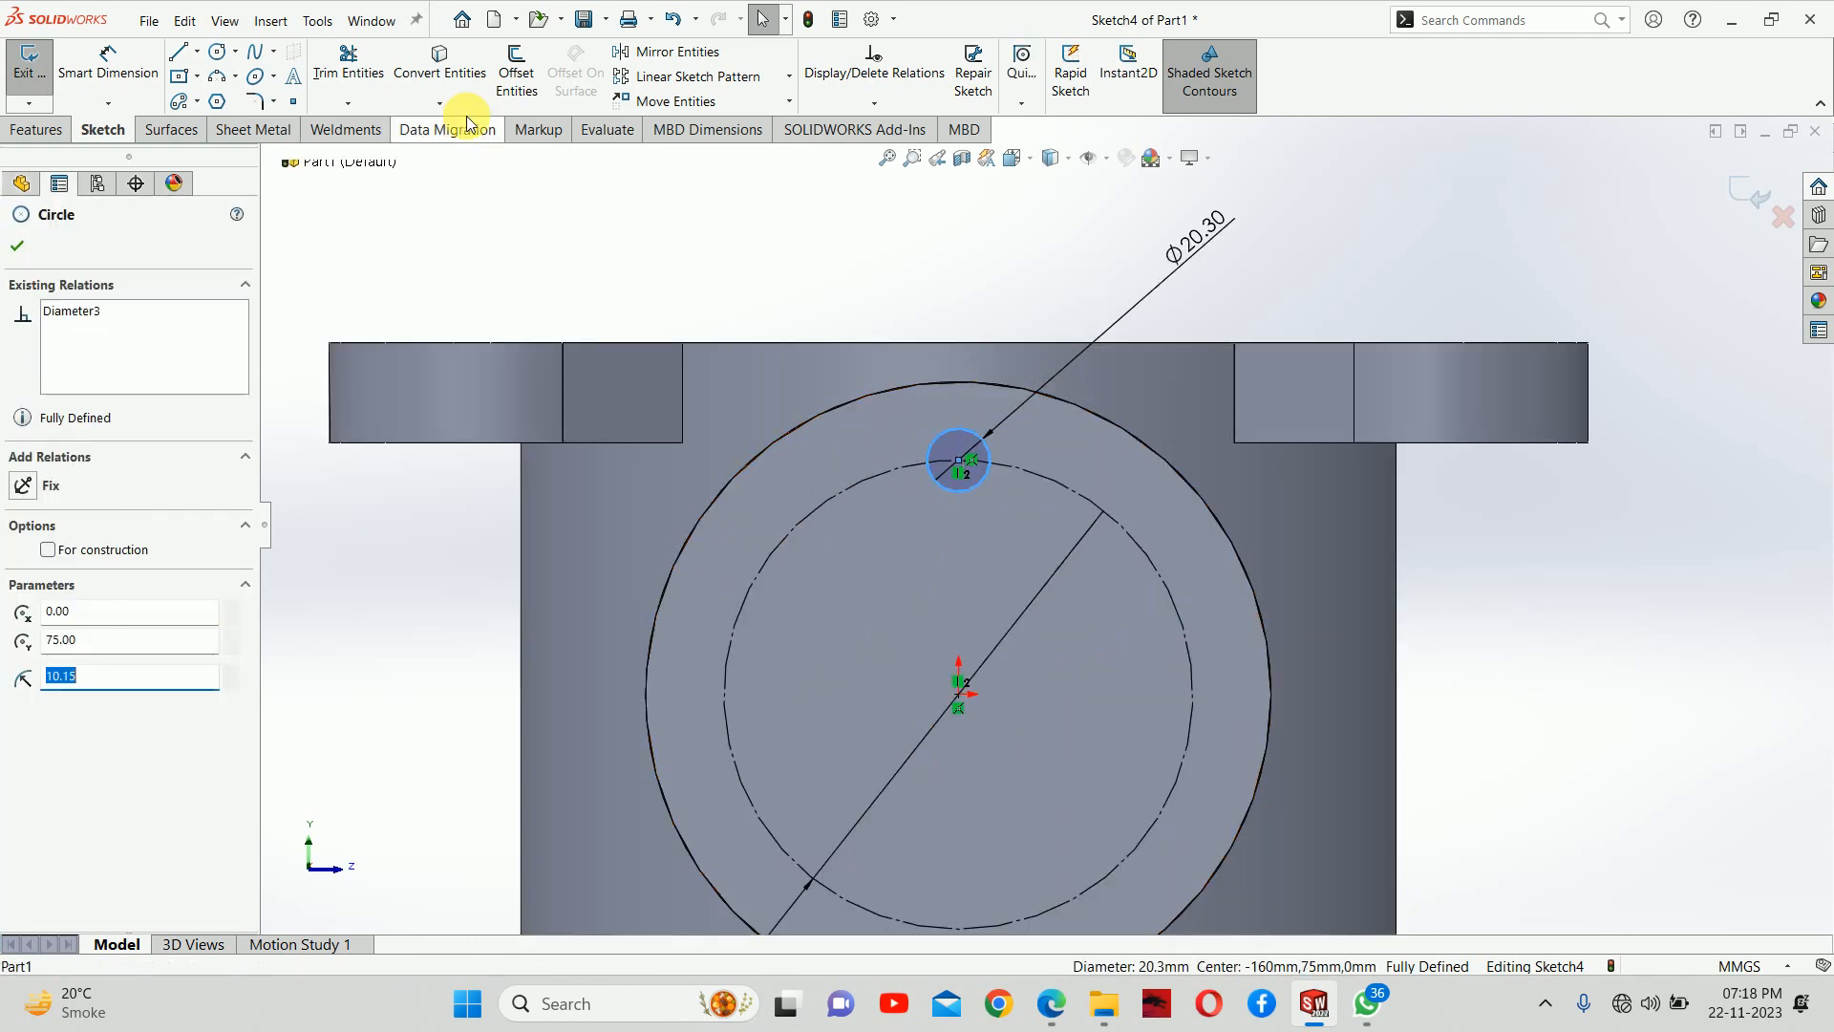
left_click(789, 76)
left_click(716, 121)
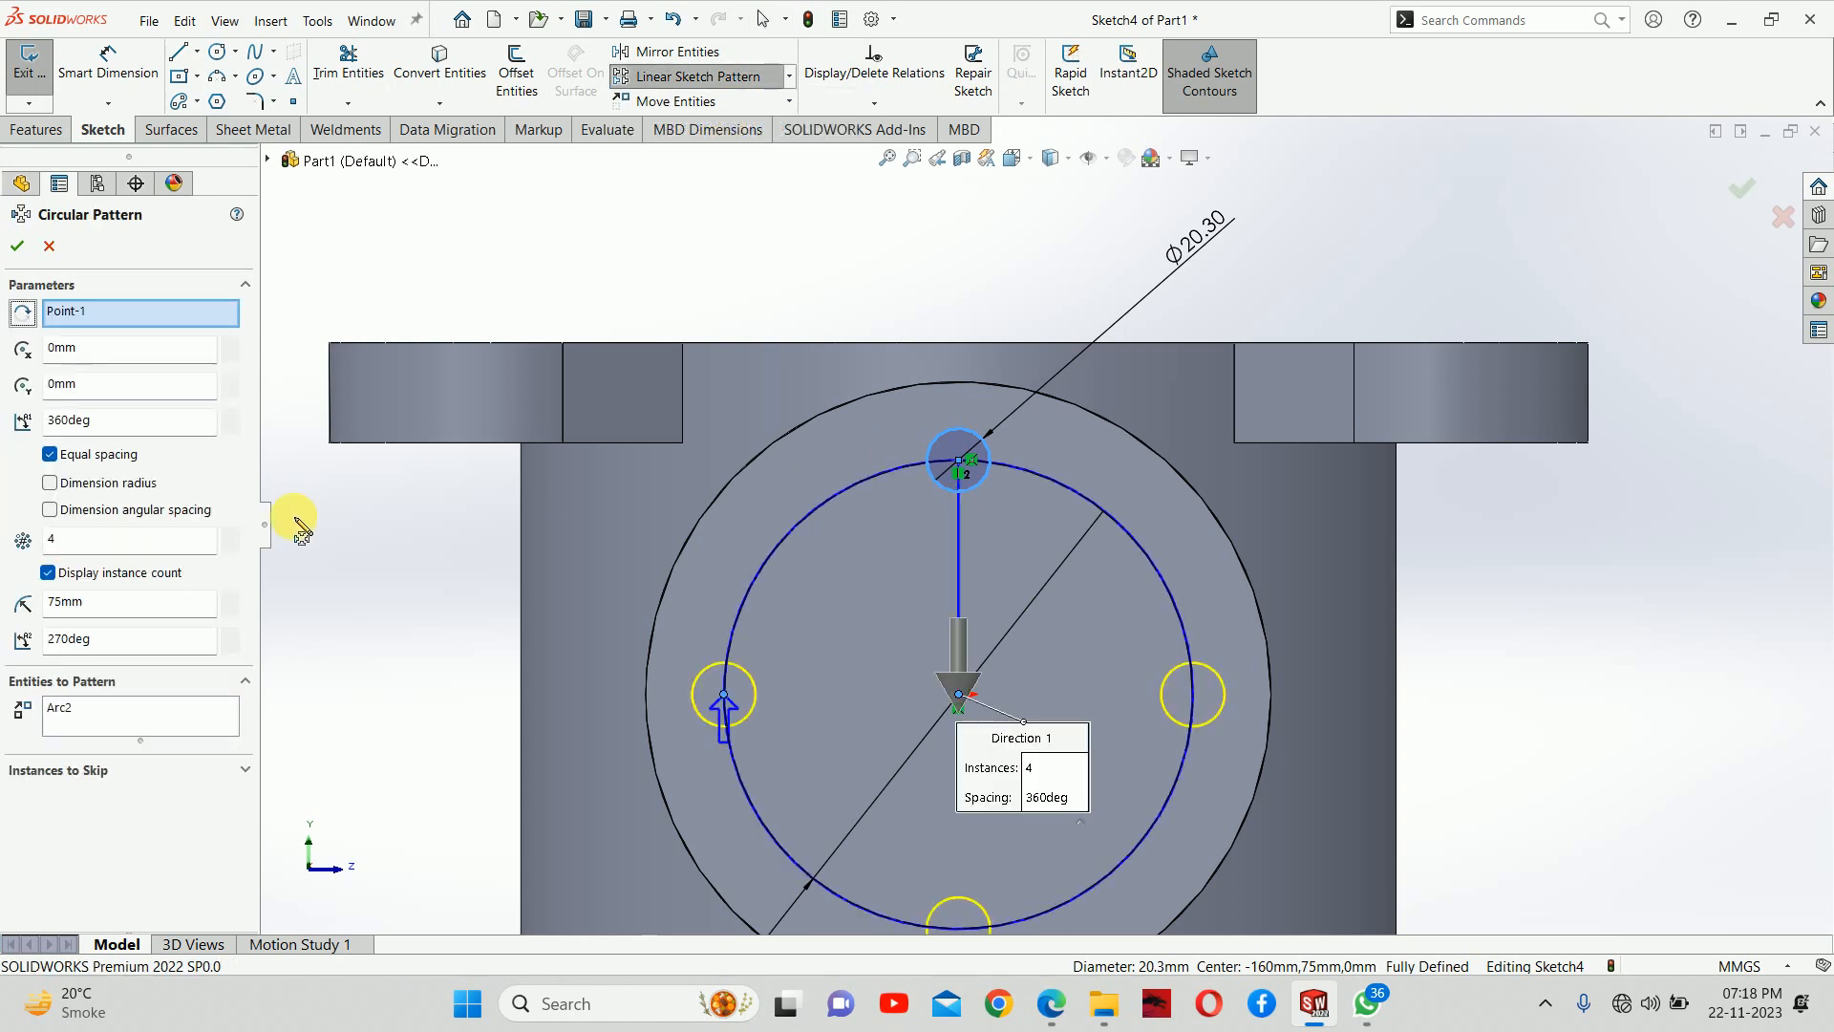
left_click(228, 546)
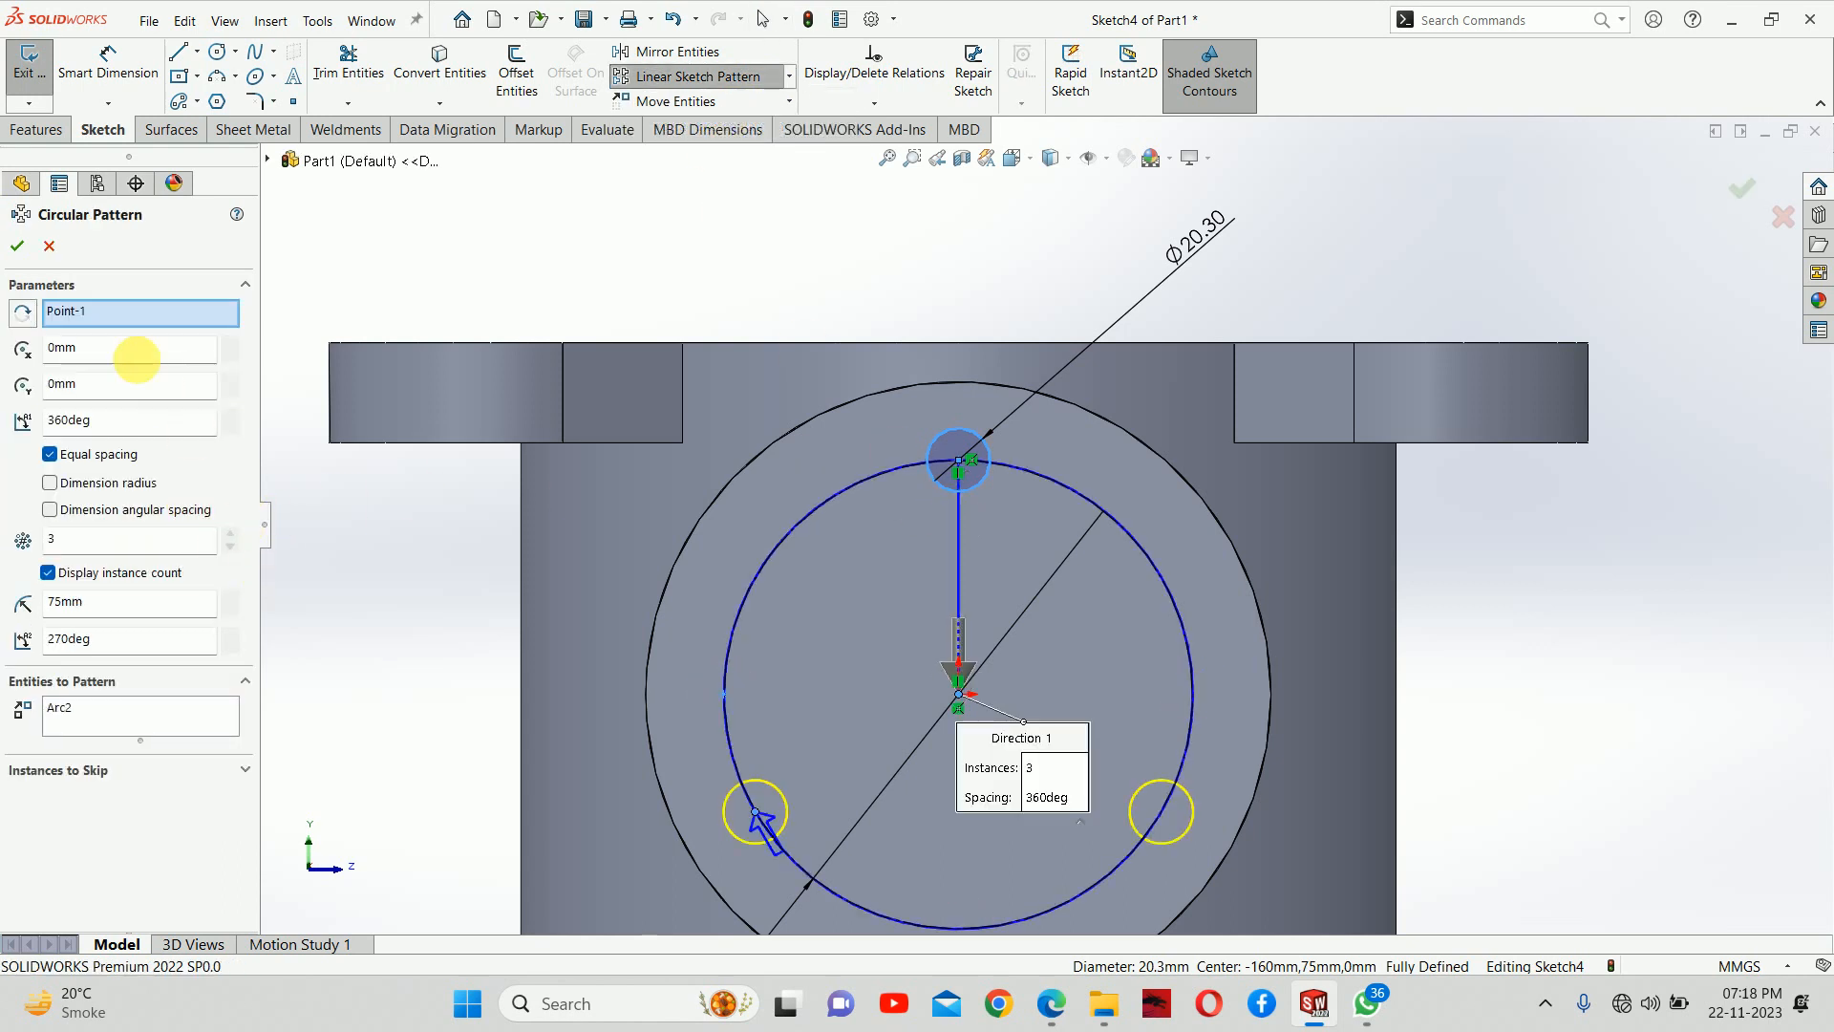
left_click(17, 245)
scroll(860, 459, "up", 3)
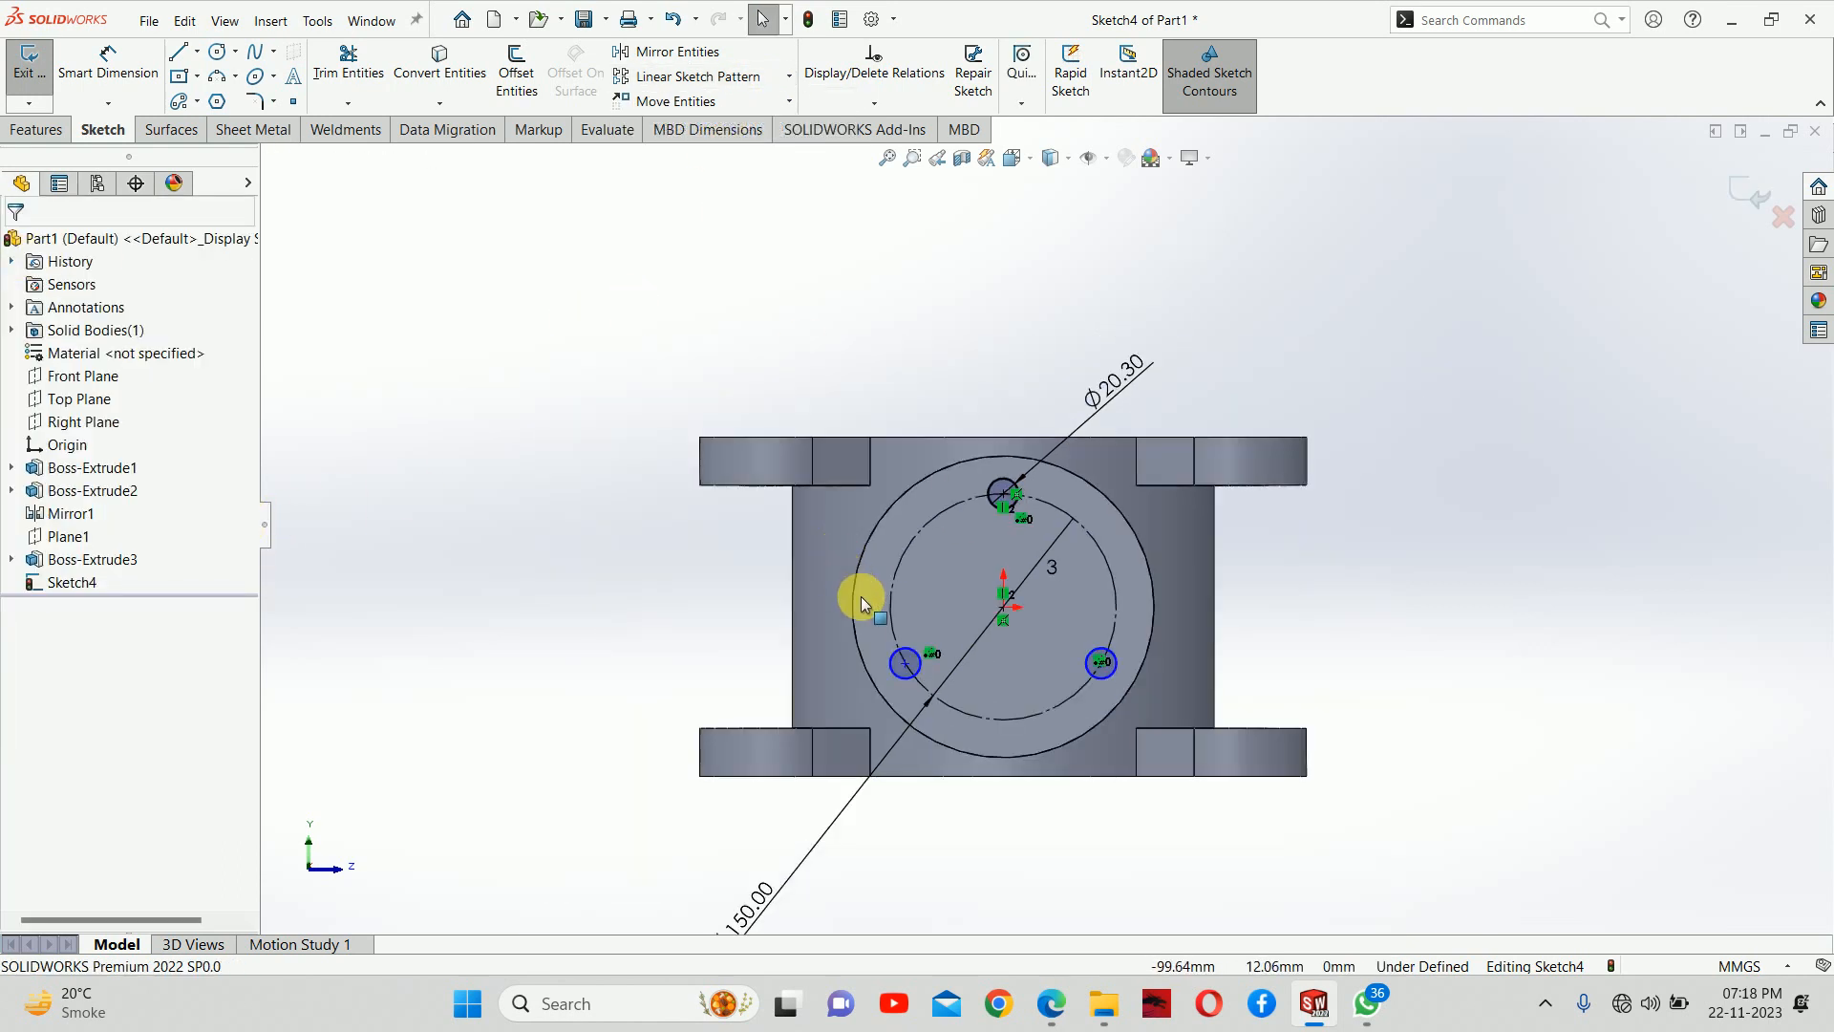
Make the centres of the two lower patterned hole circles coincident with the 150 mm bolt circle
scroll(874, 621, "down", 2)
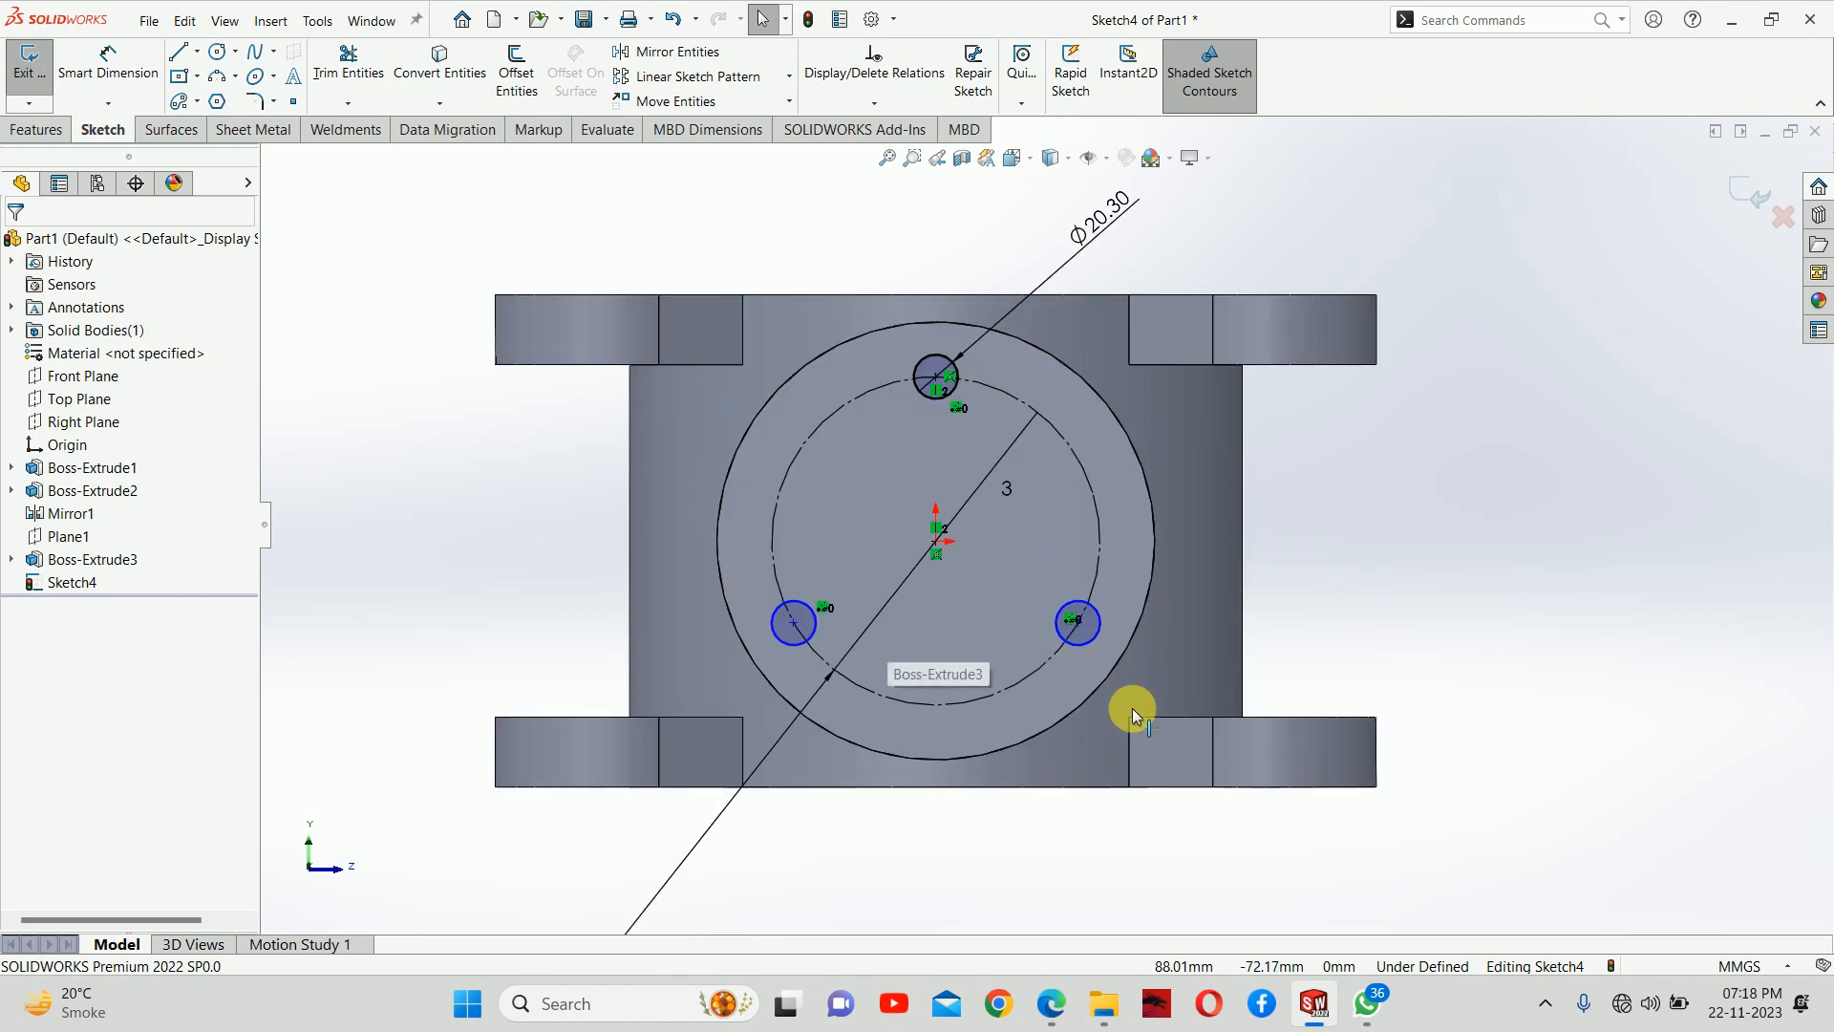
left_click(1078, 624)
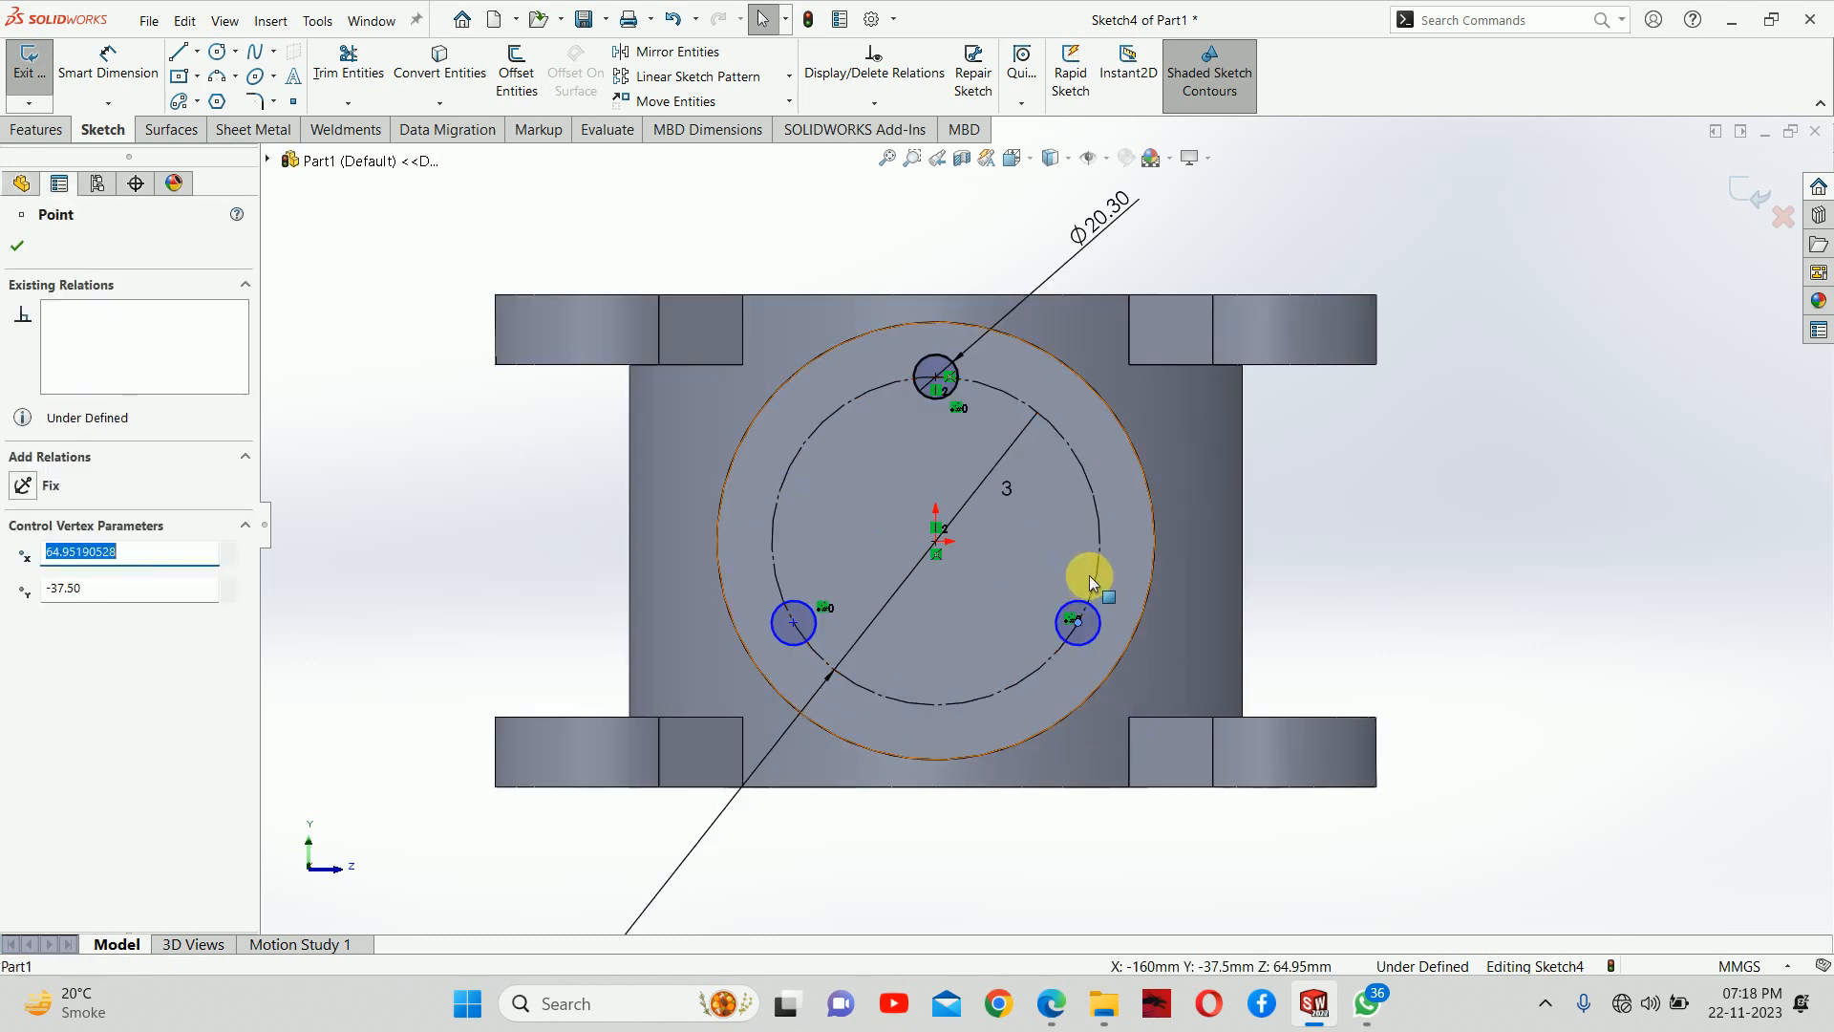
left_click(1089, 575, "ctrl")
left_click(1151, 489)
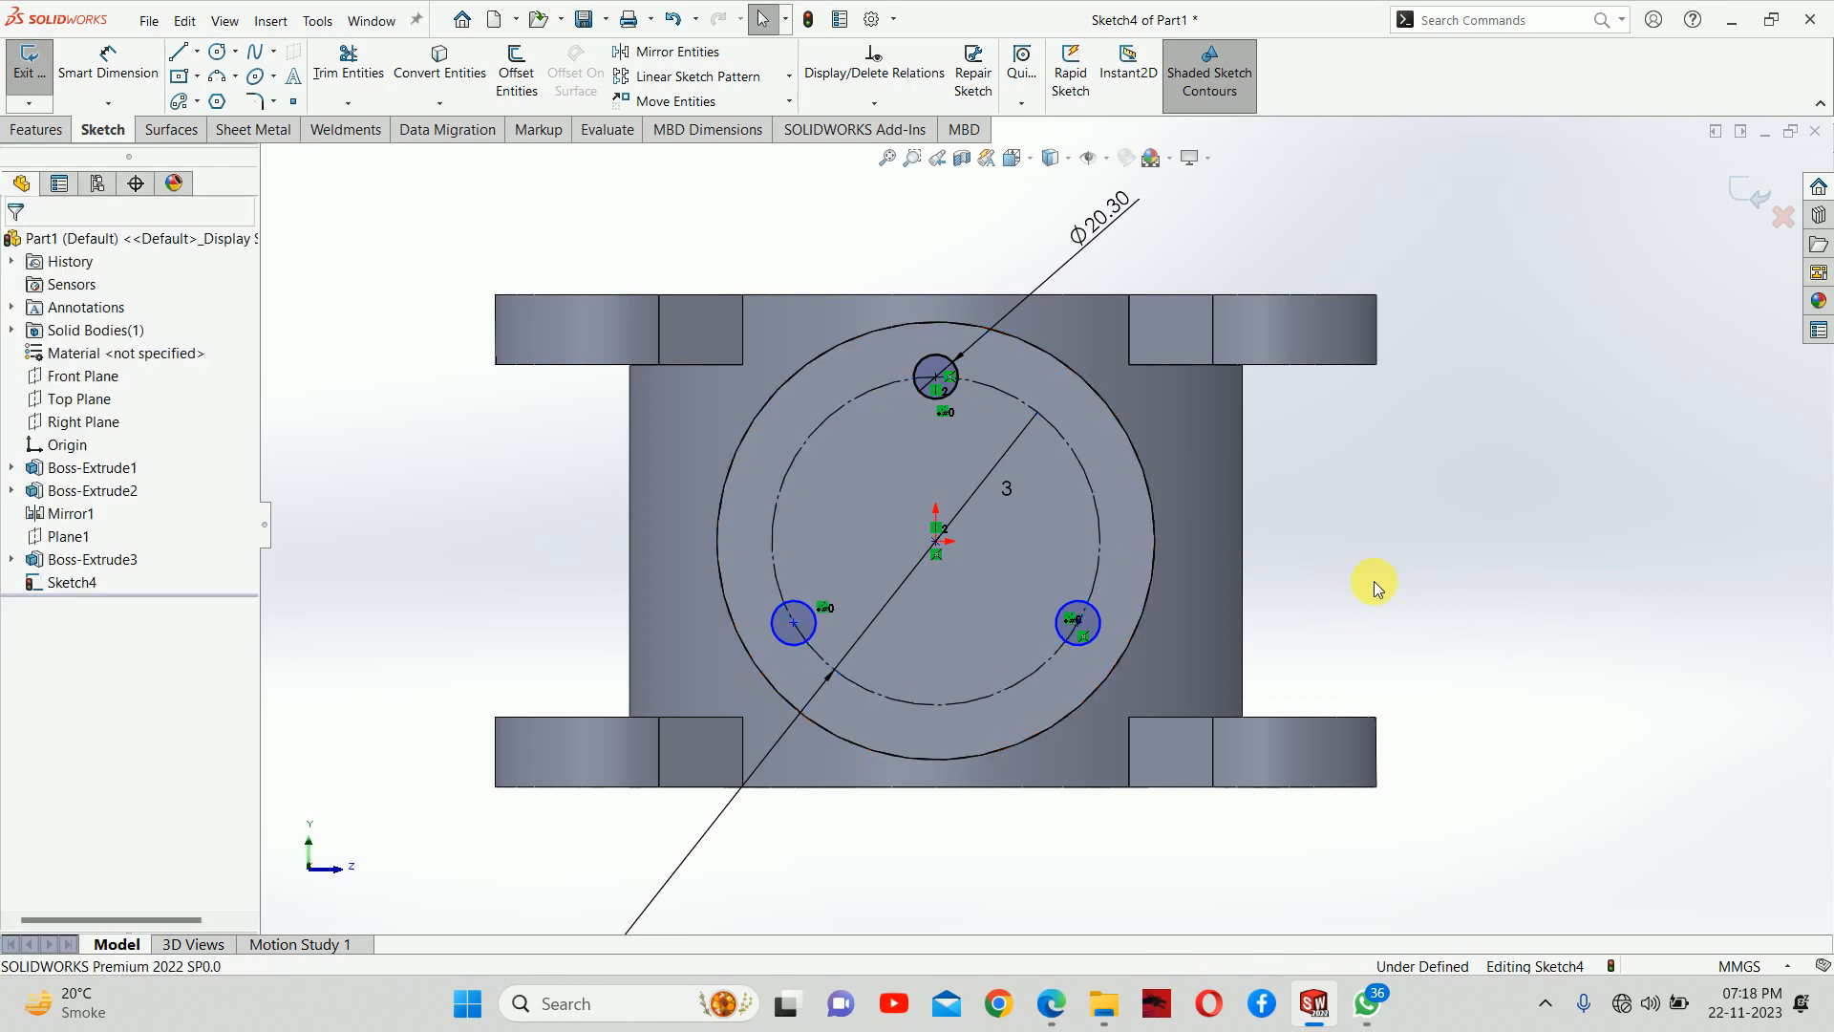
left_click(792, 623)
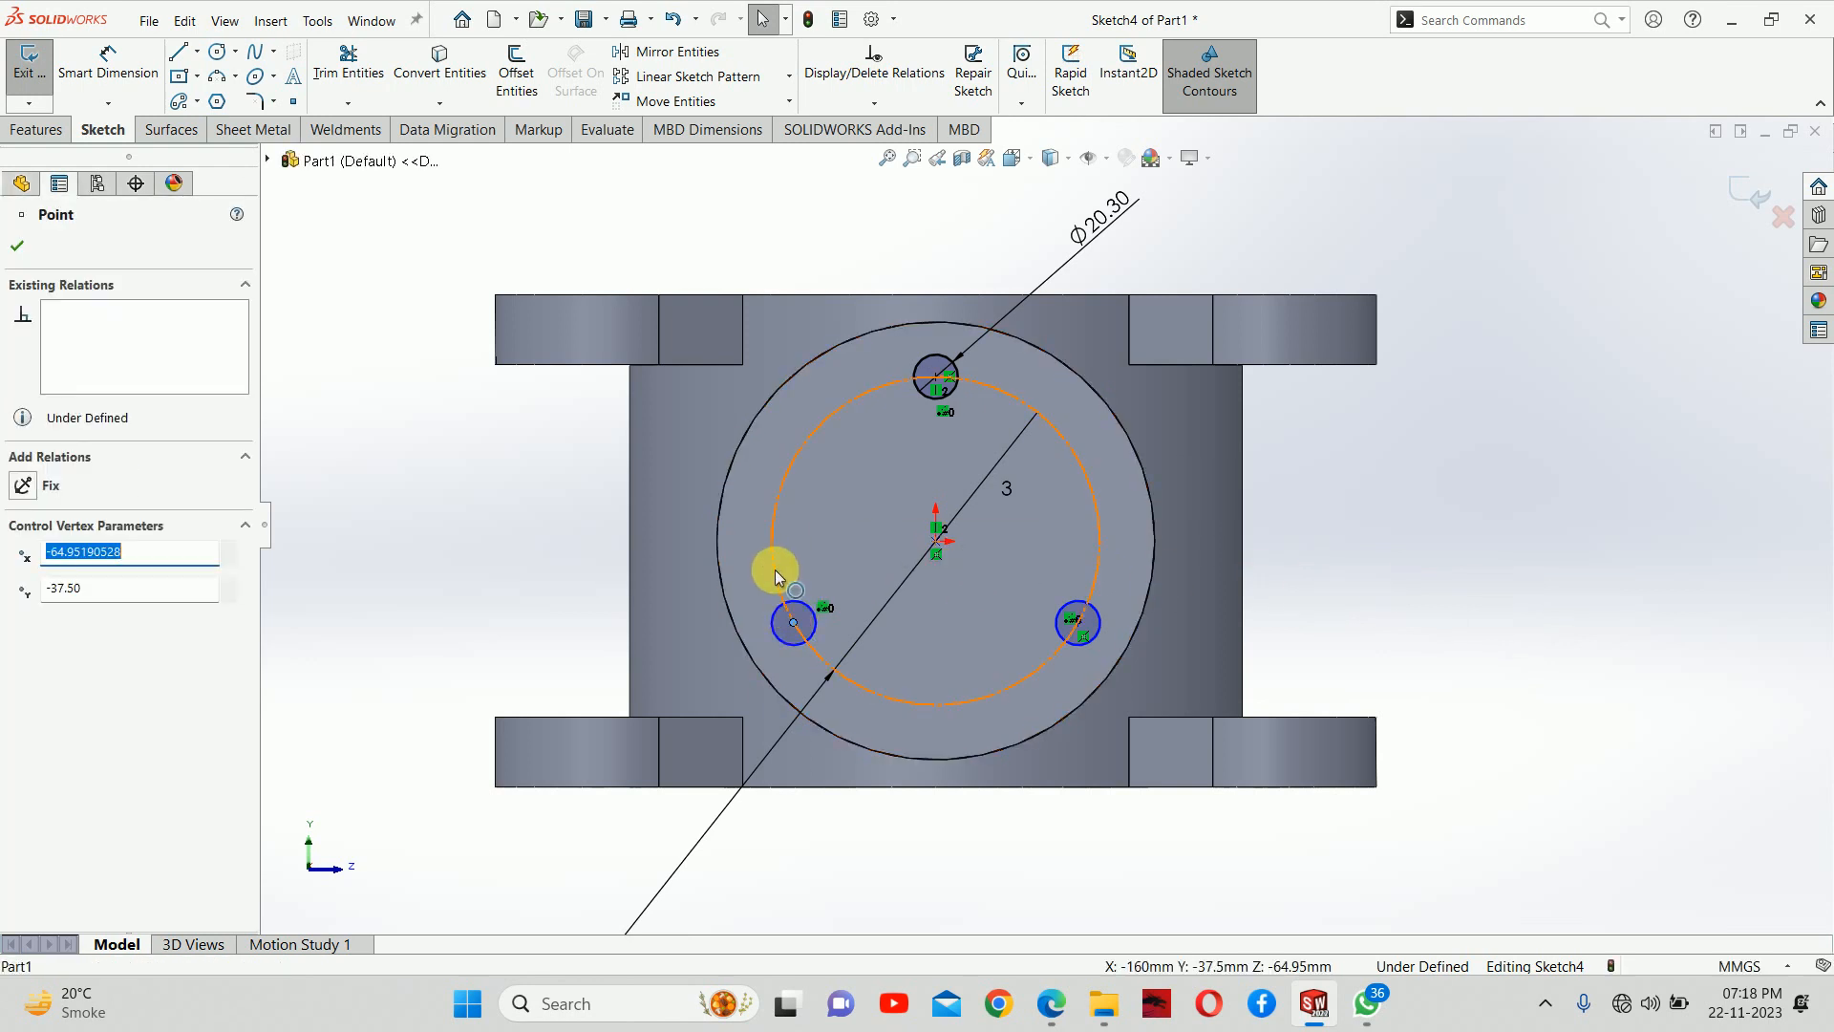
left_click(773, 570, "ctrl")
left_click(859, 497)
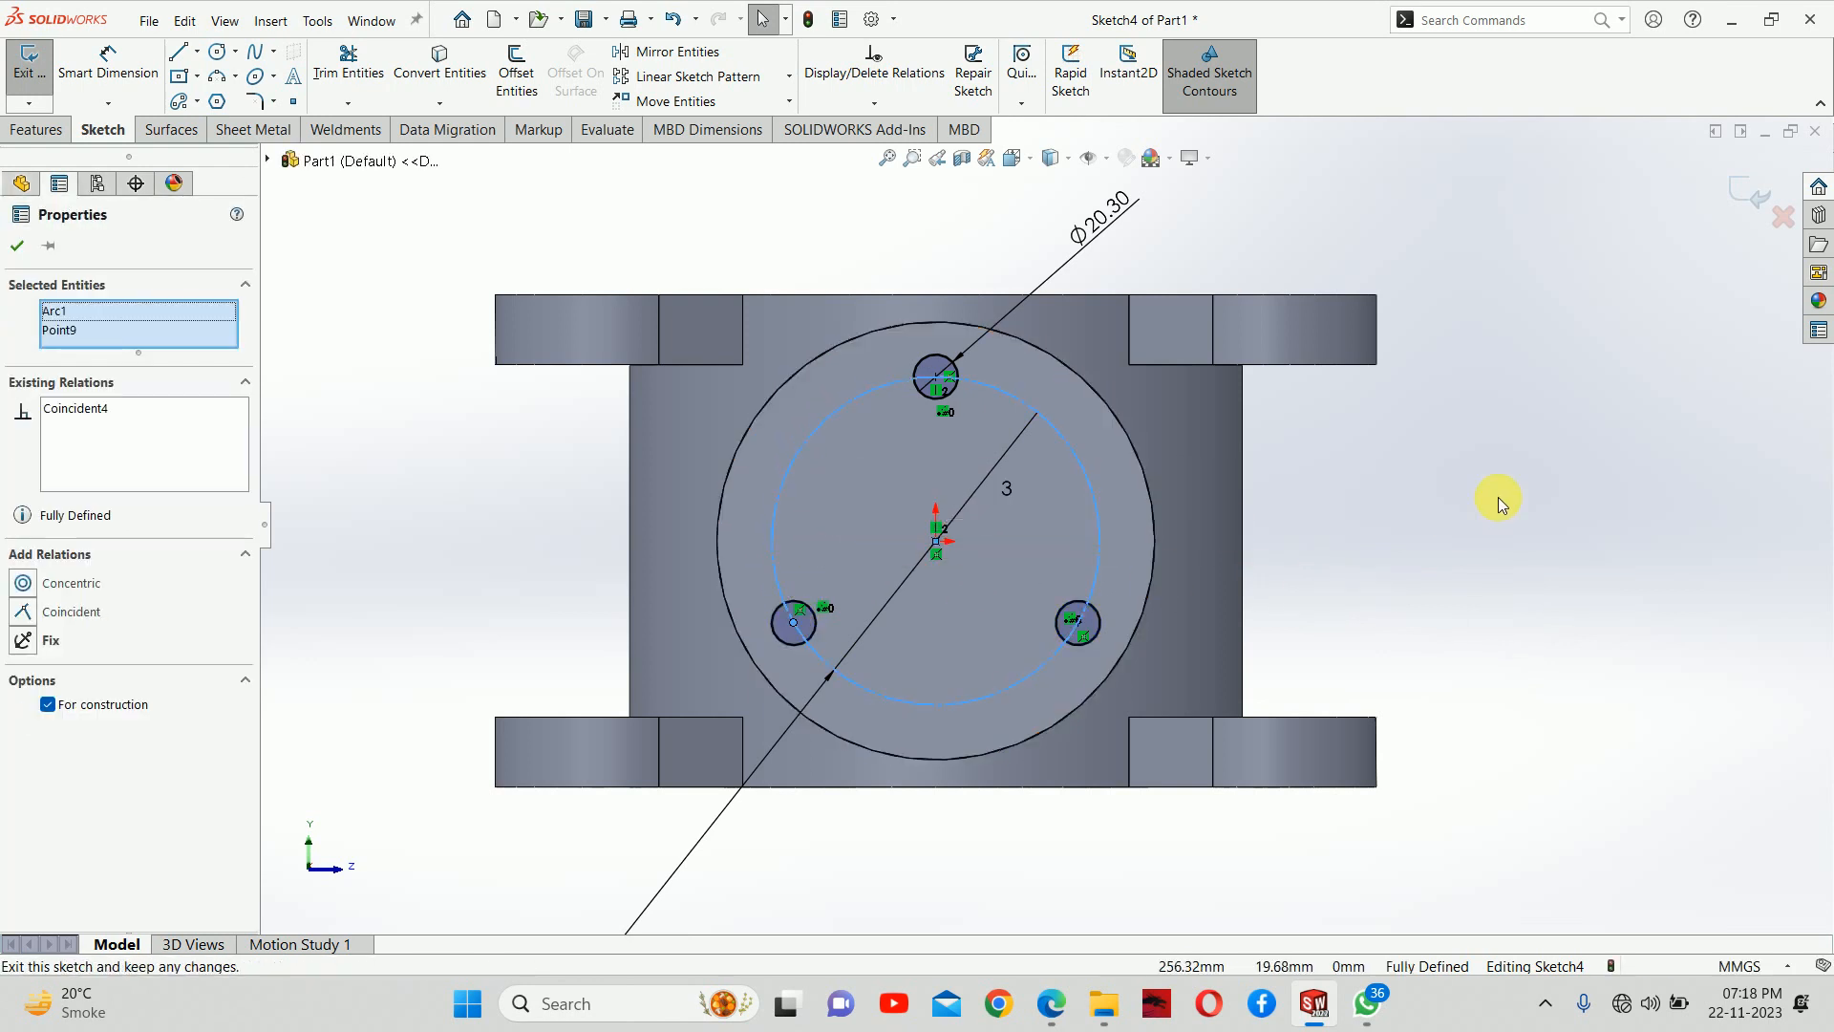
left_click(1496, 495)
Switch the 150 mm bolt circle from construction to regular geometry and close the sketch
left_click(1098, 504)
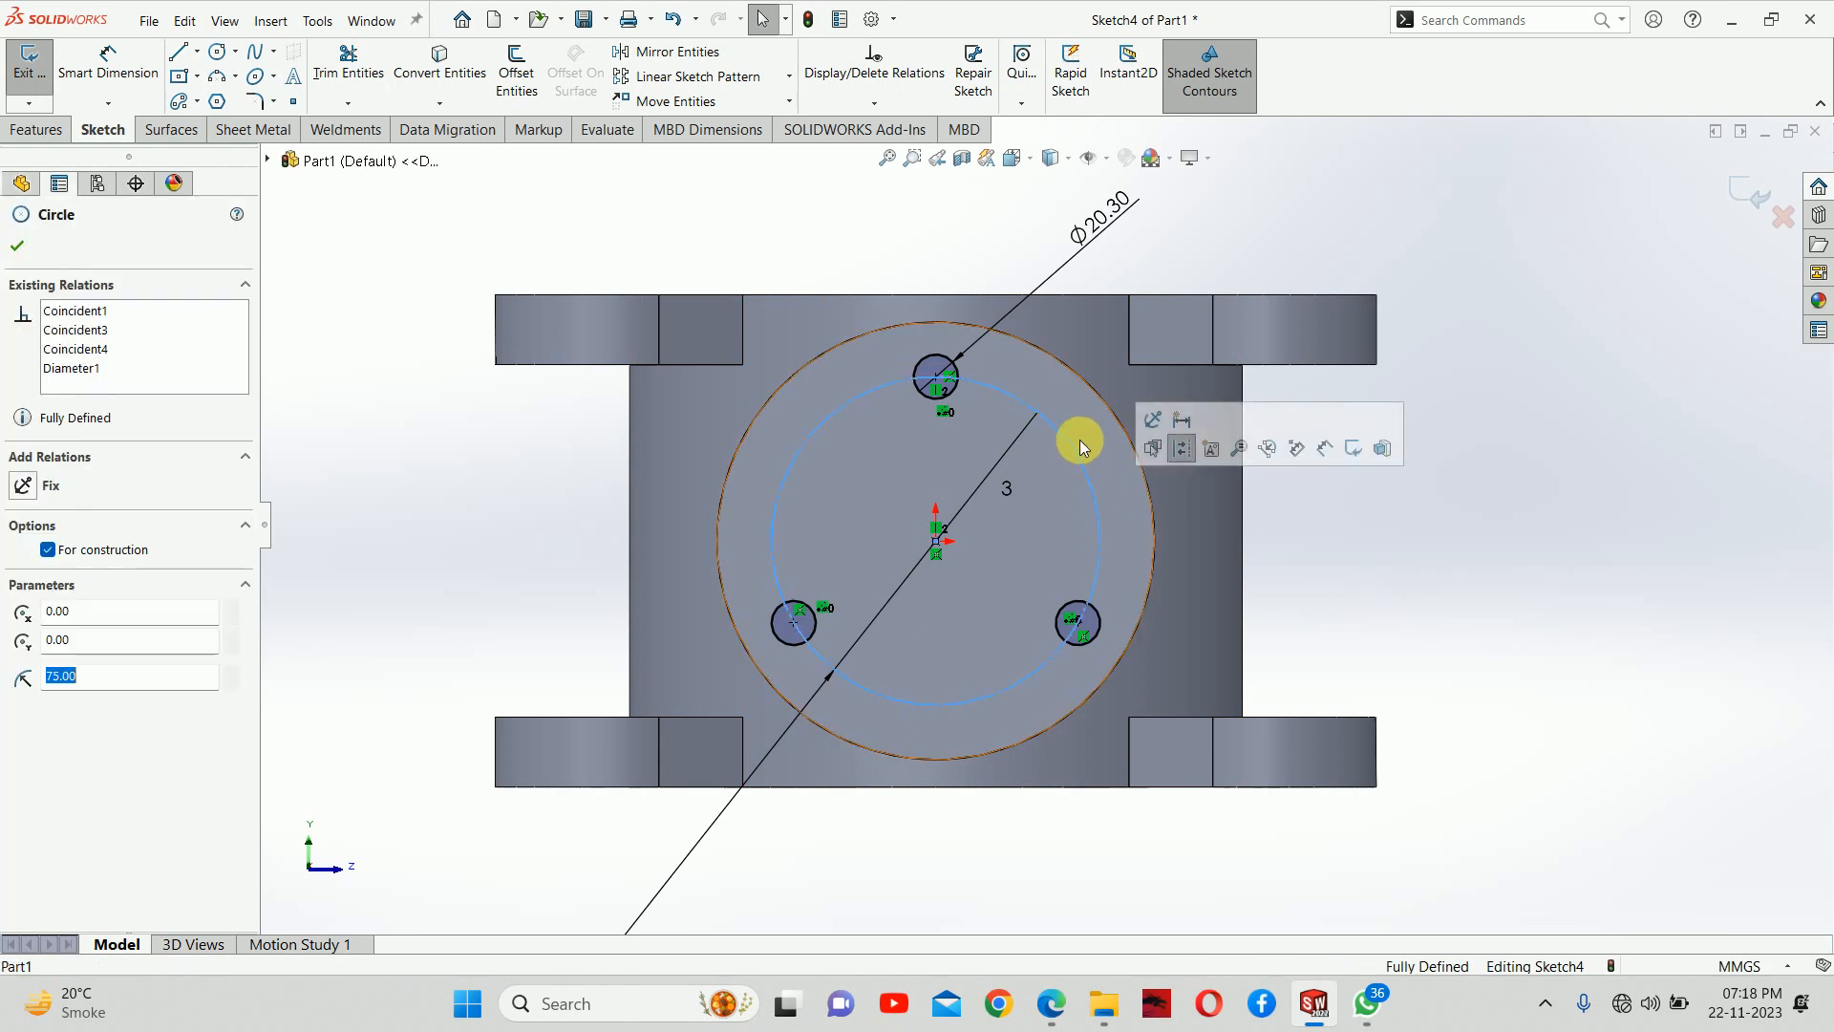
left_click(1177, 440)
left_click(1522, 599)
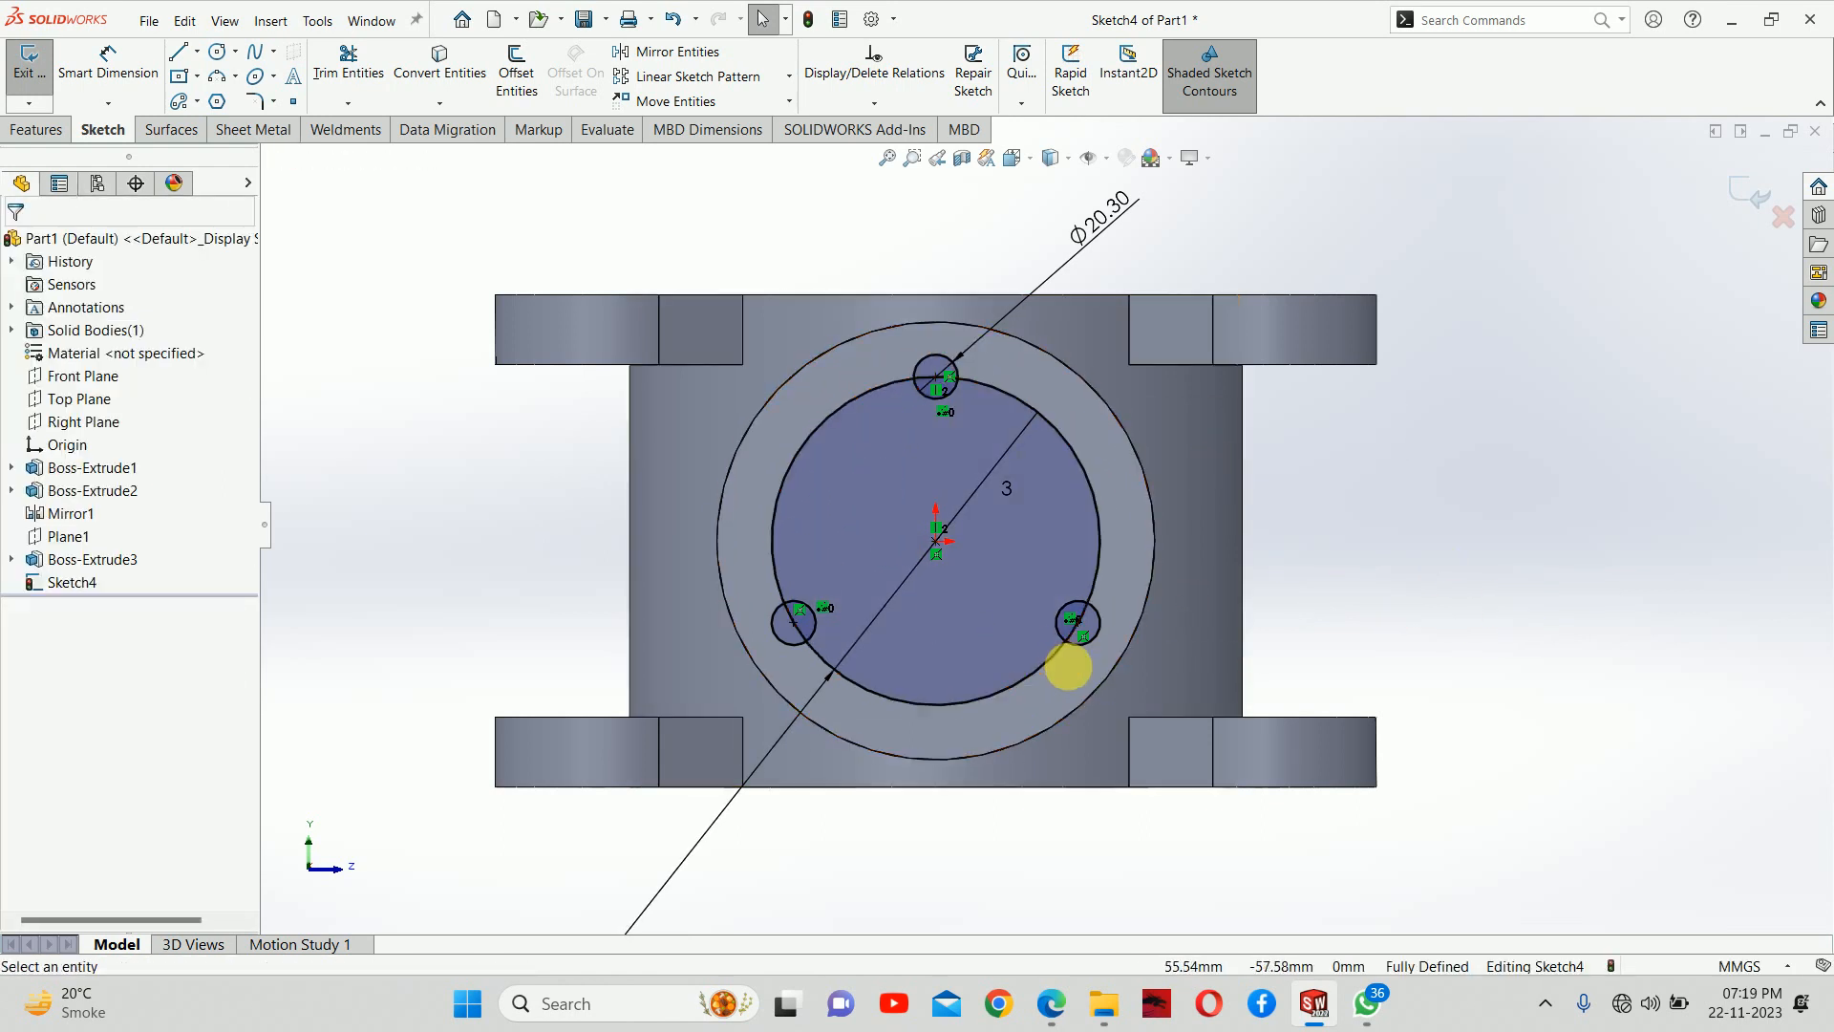
left_click(1752, 192)
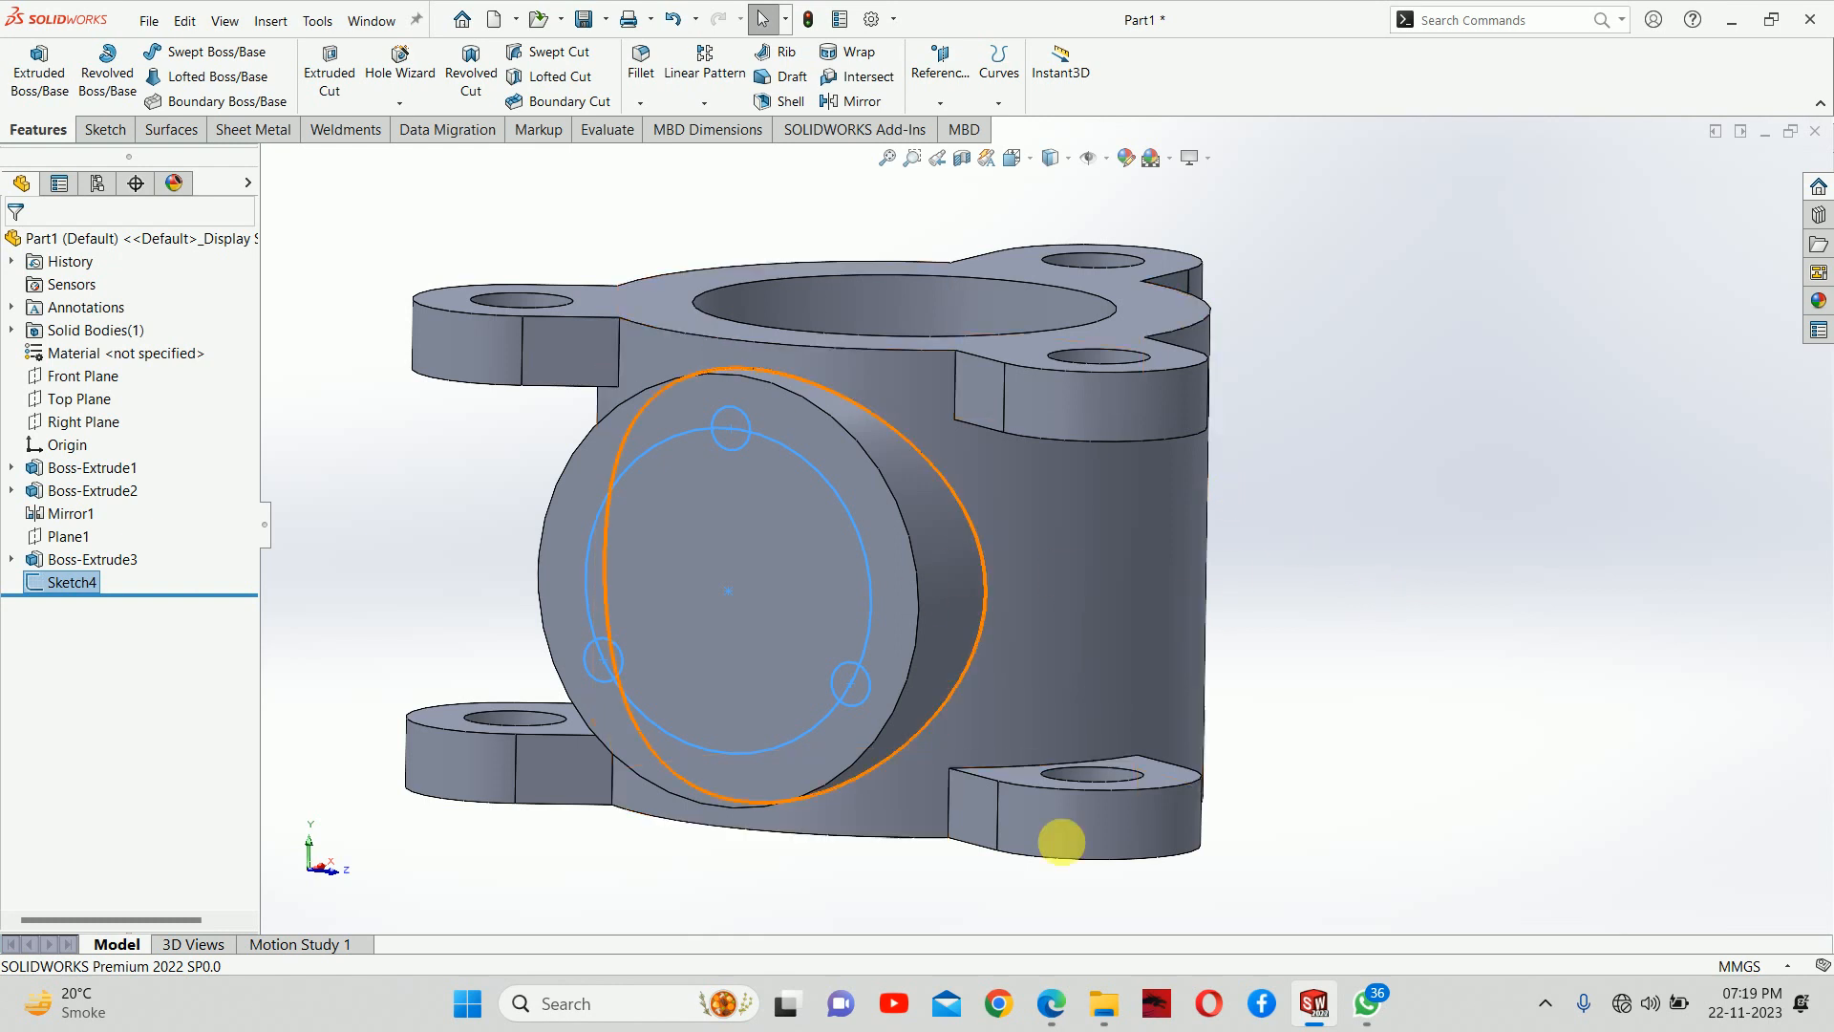
Check the bolt hole callout in the PDF drawing and try a boss extrude of the bolt hole sketch
left_click(1050, 1005)
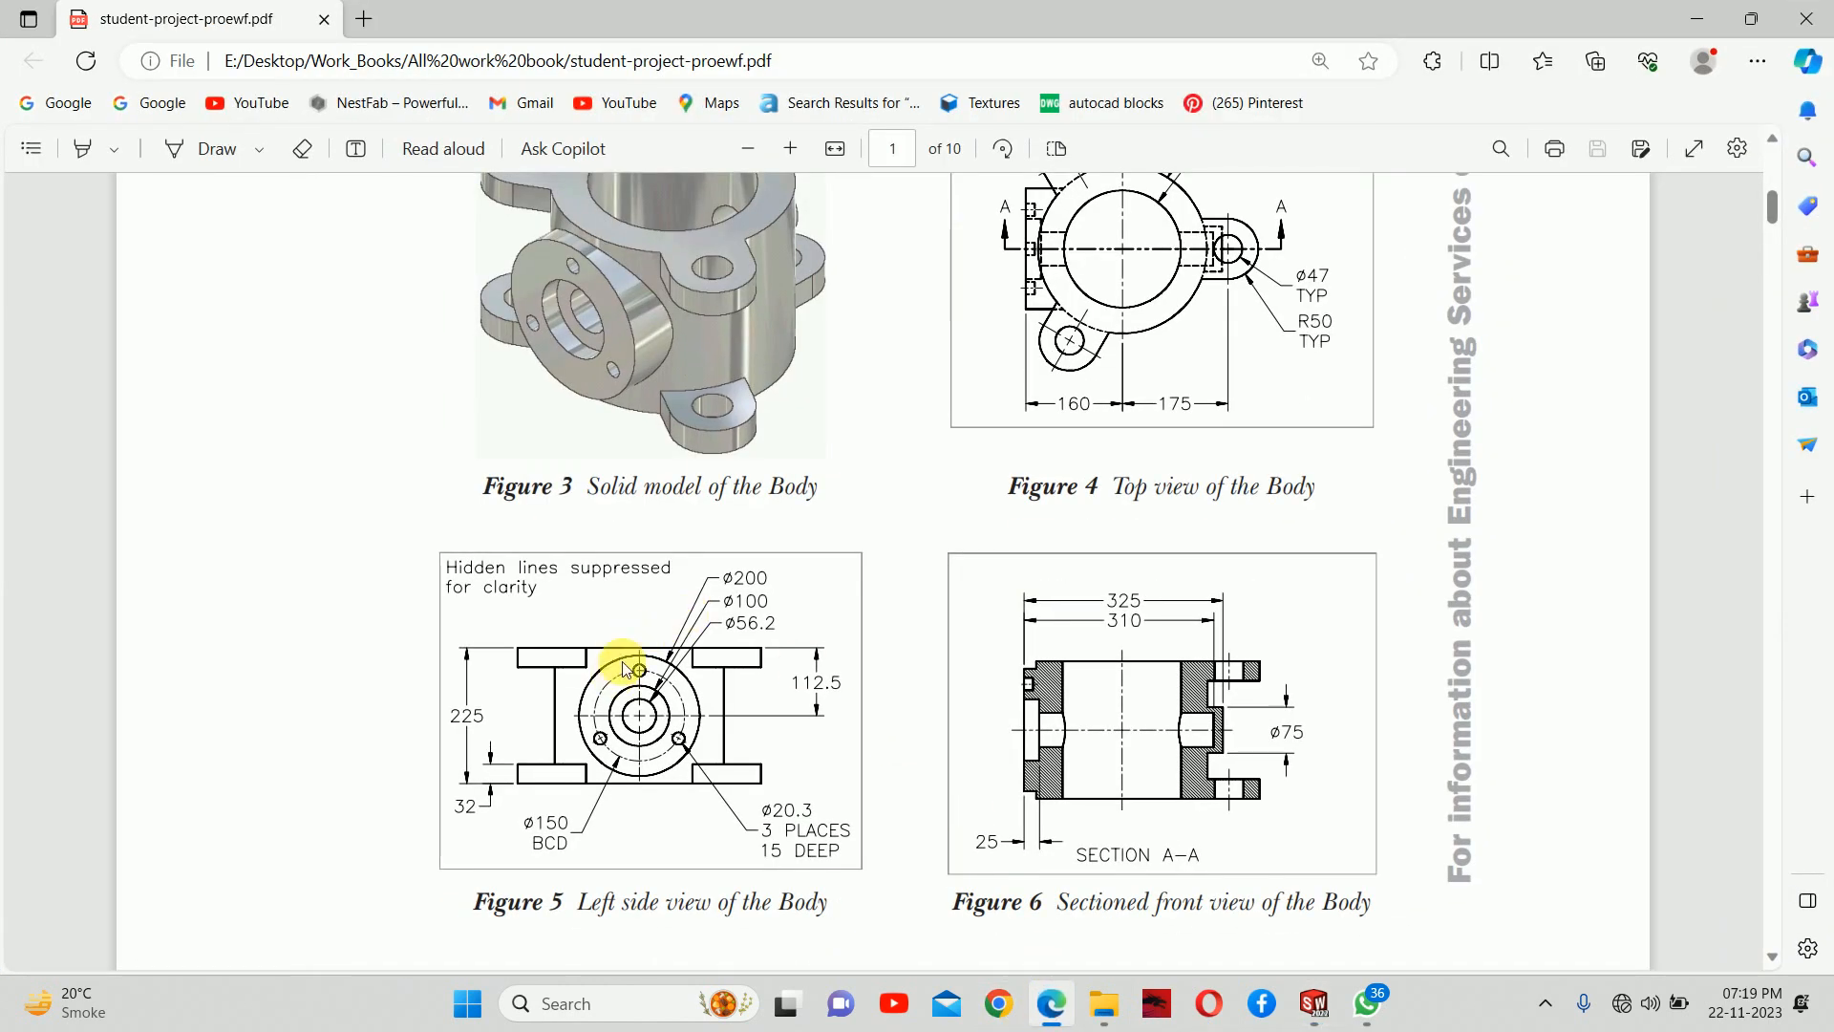
left_click(1697, 18)
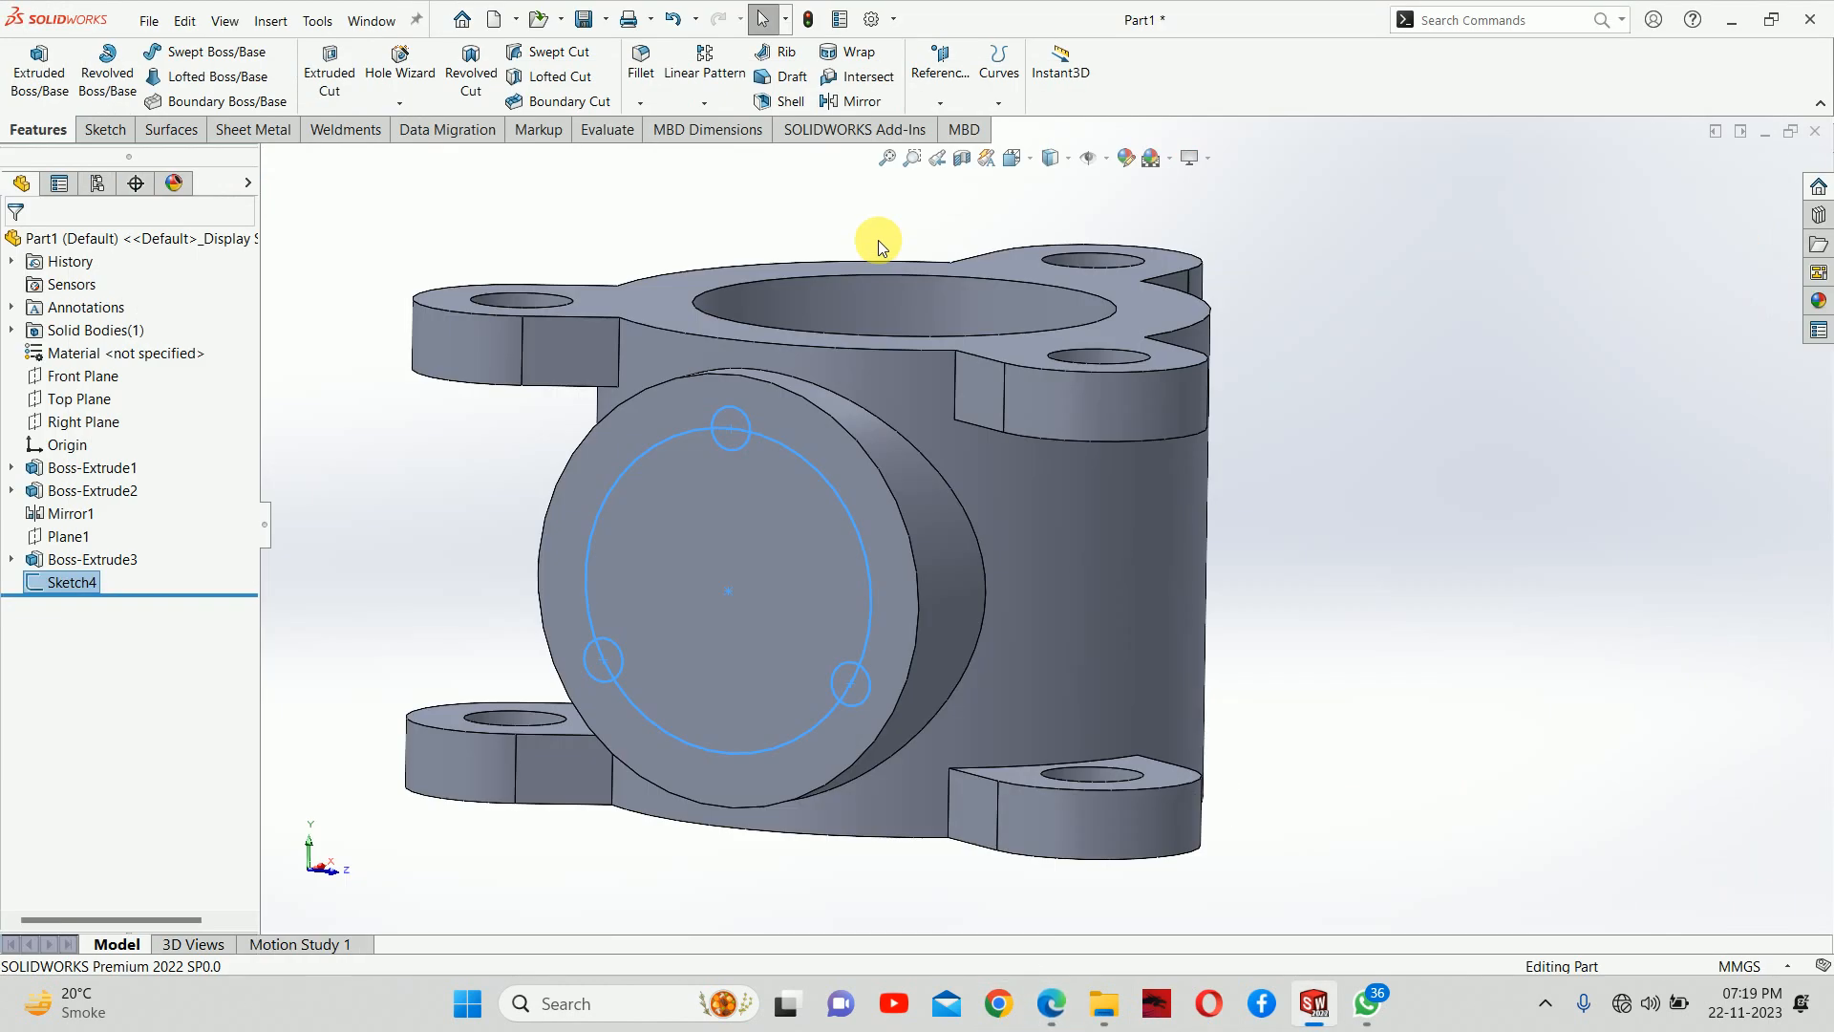
left_click(30, 69)
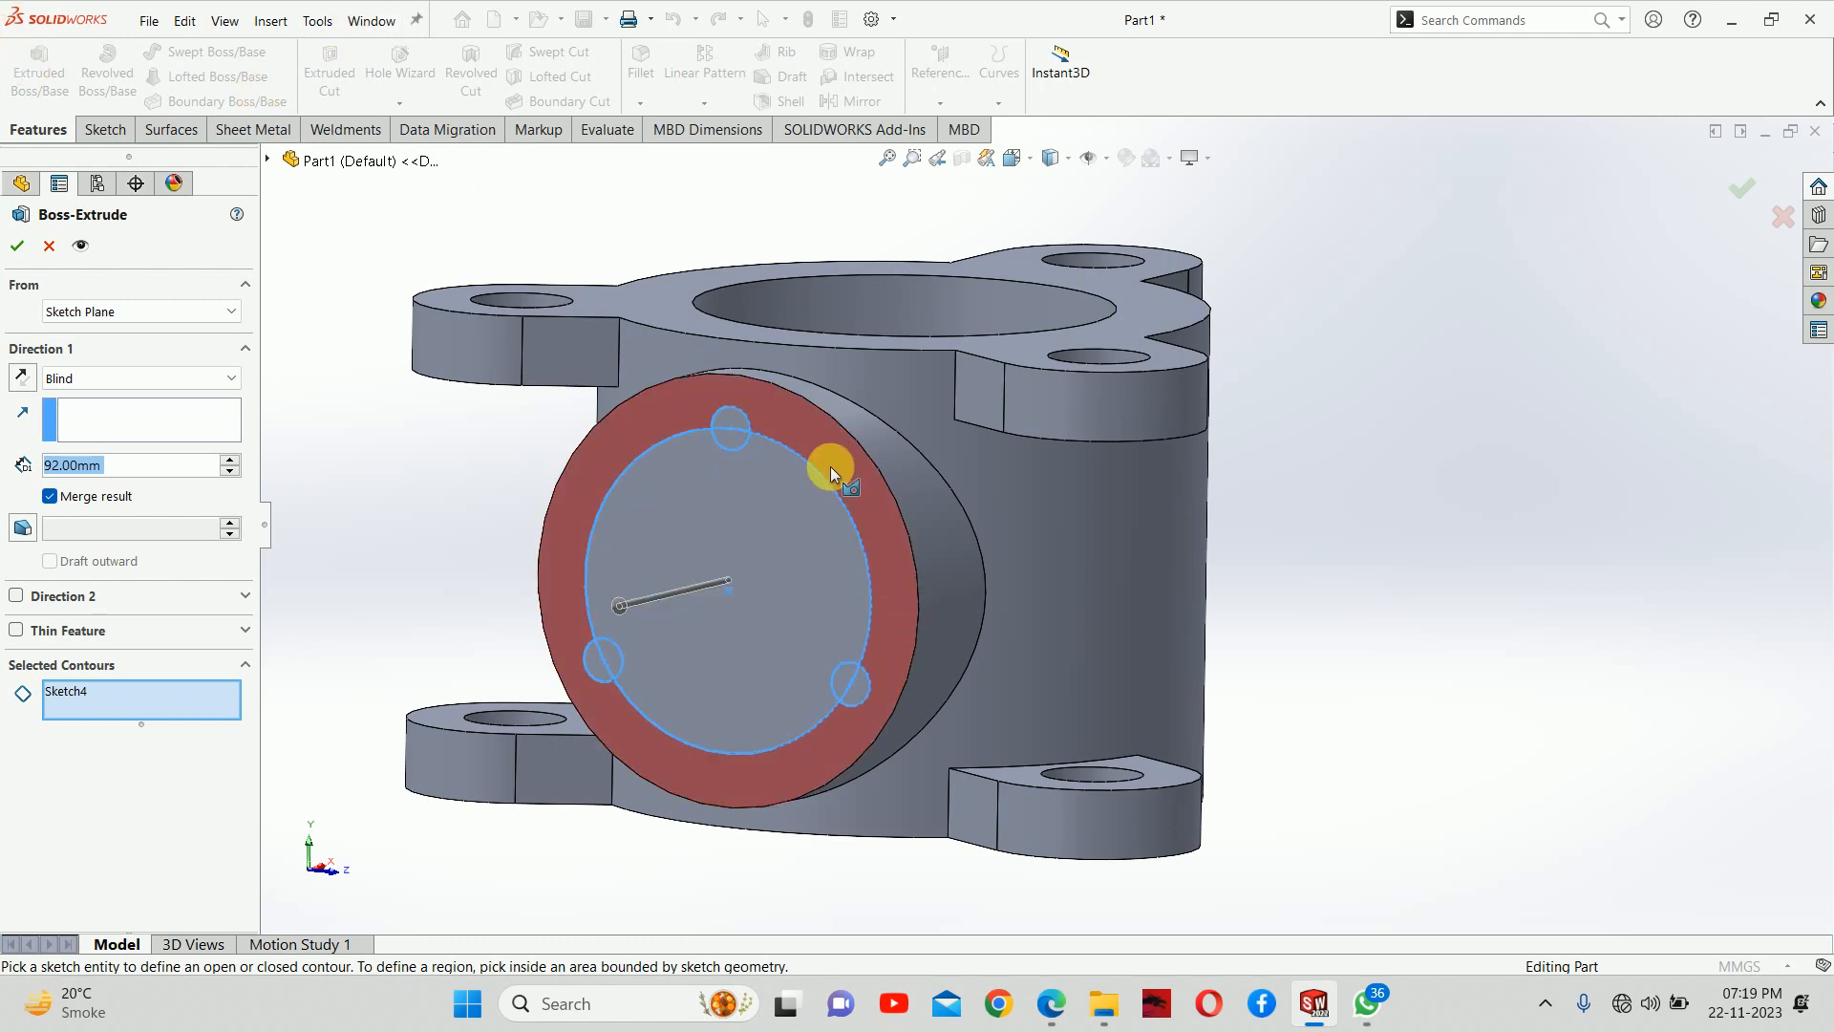
left_click(54, 249)
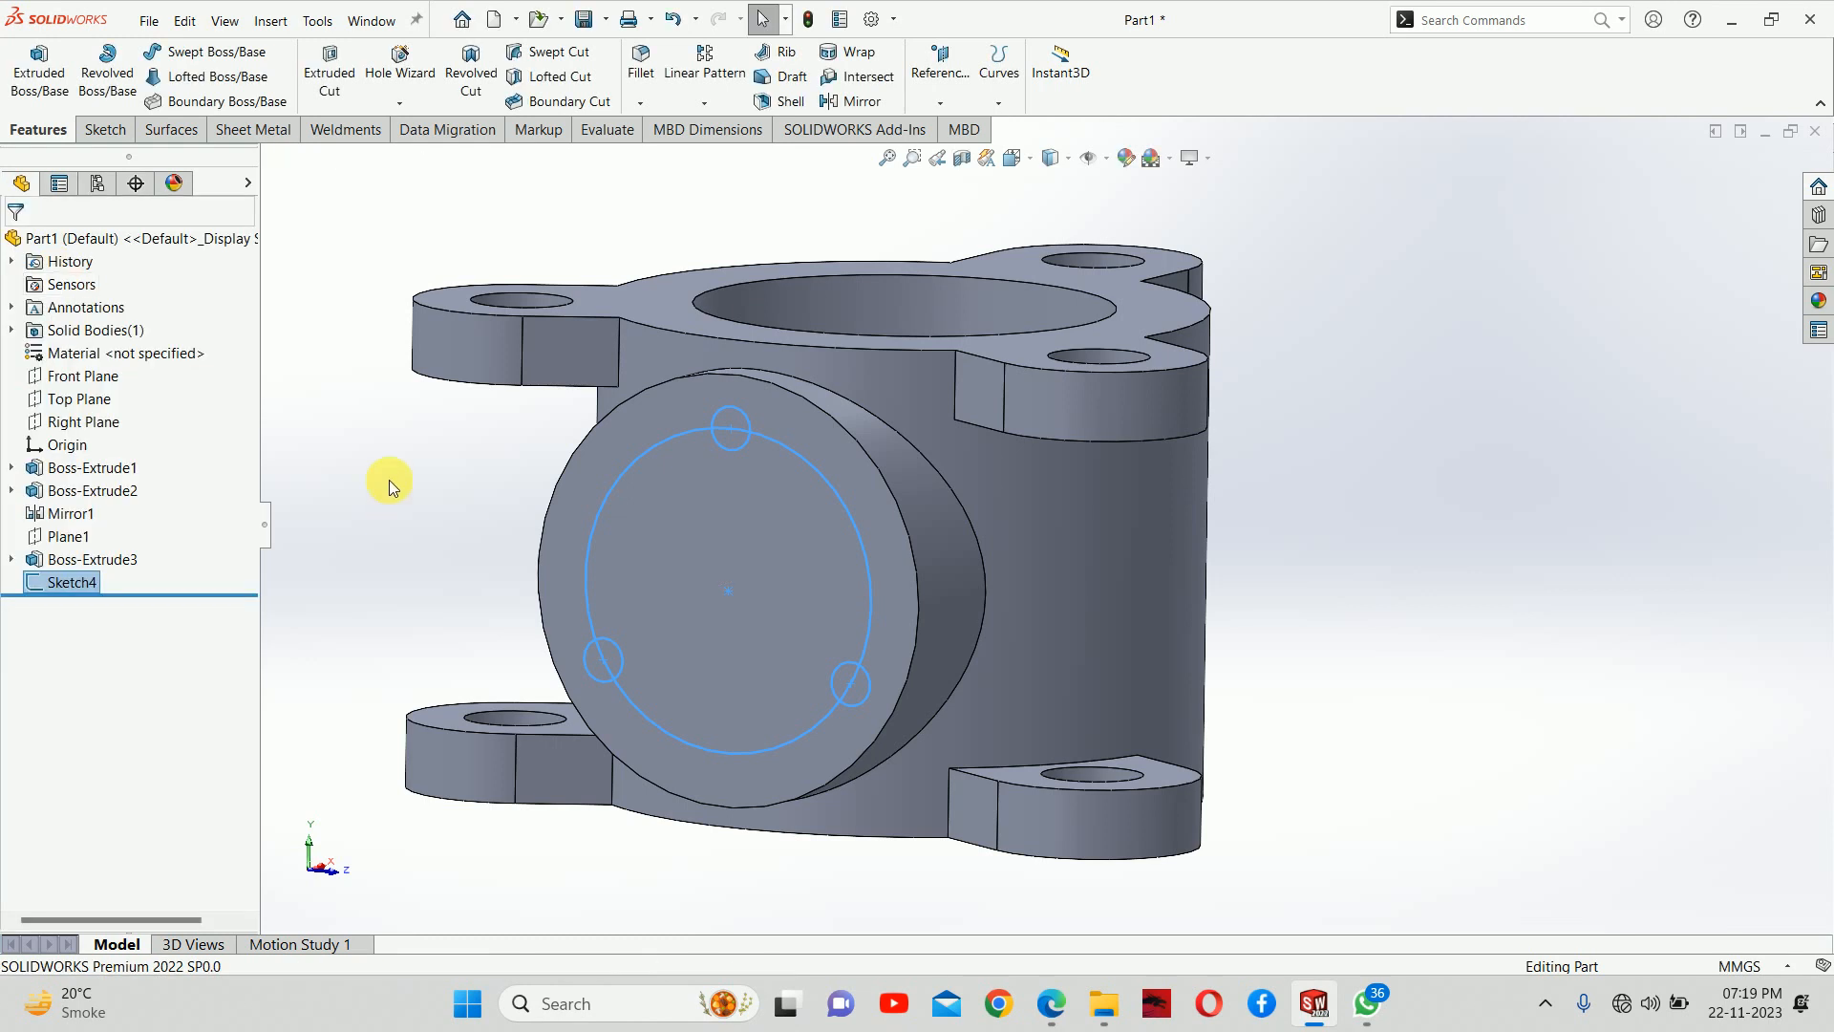
Reopen the bolt hole sketch, set the 150 mm circle as construction geometry, and close the sketch
left_click(621, 470)
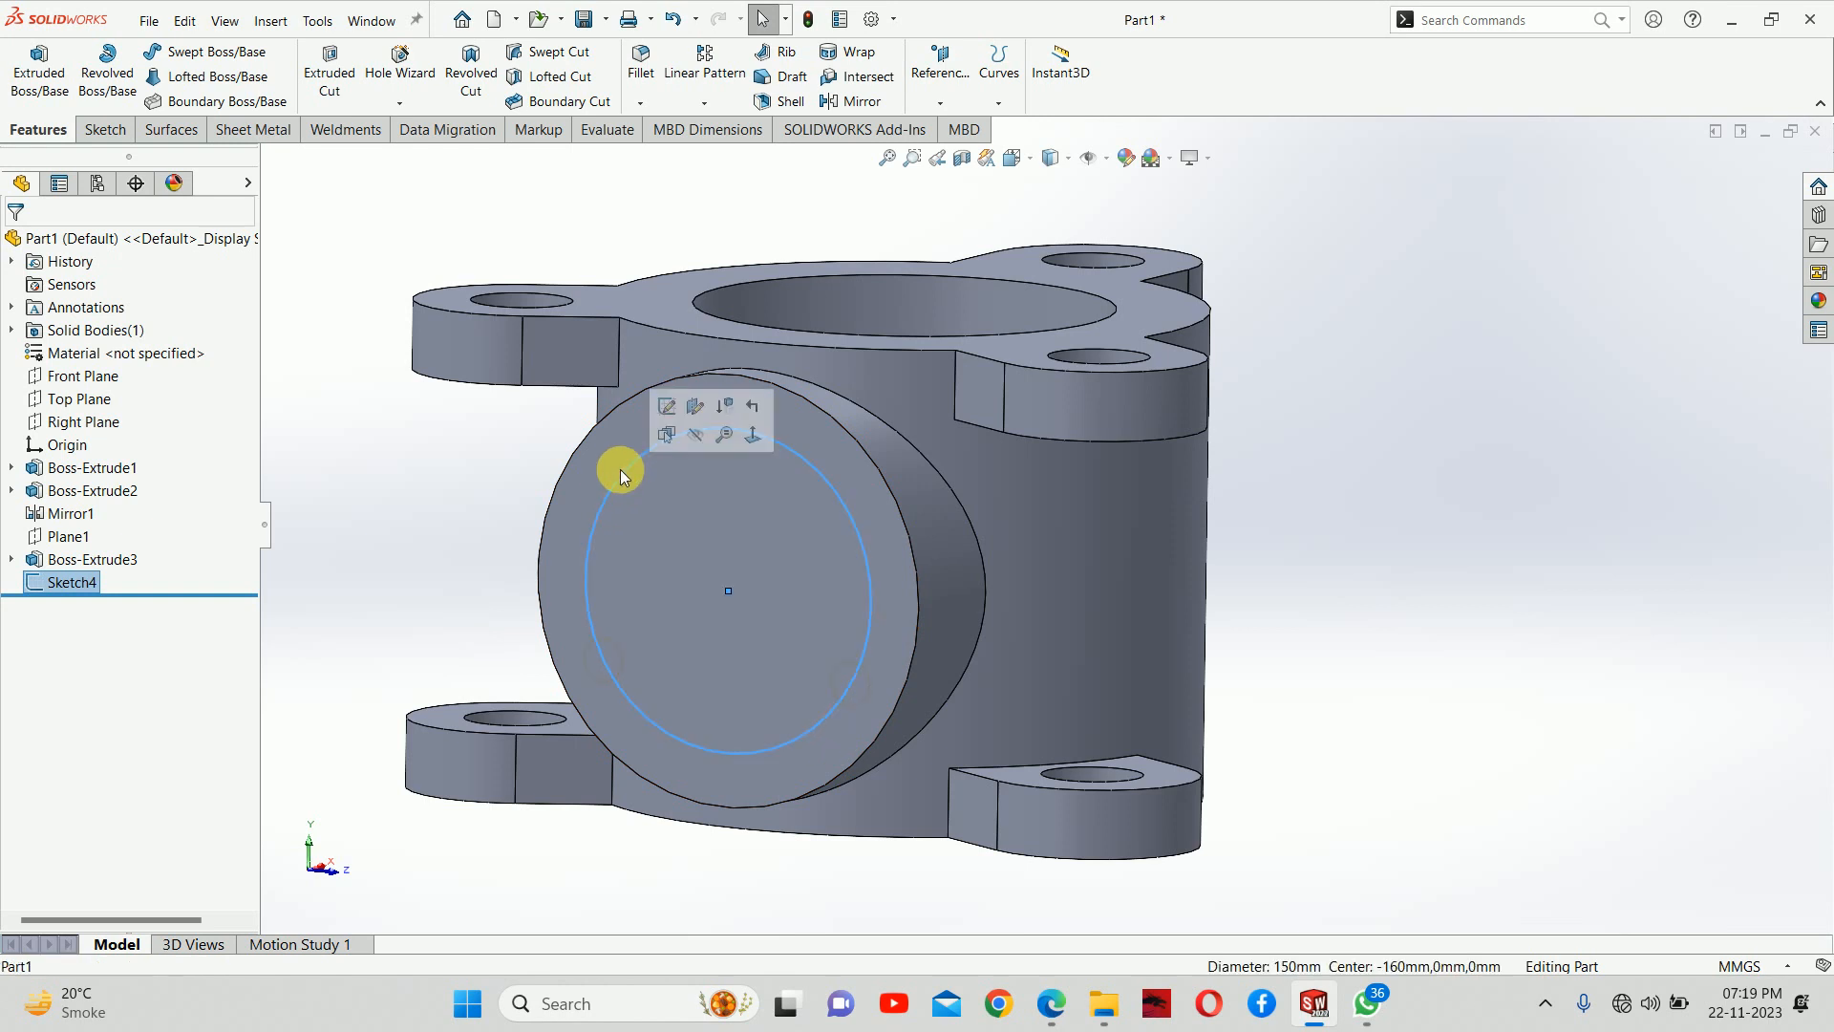
left_click(667, 406)
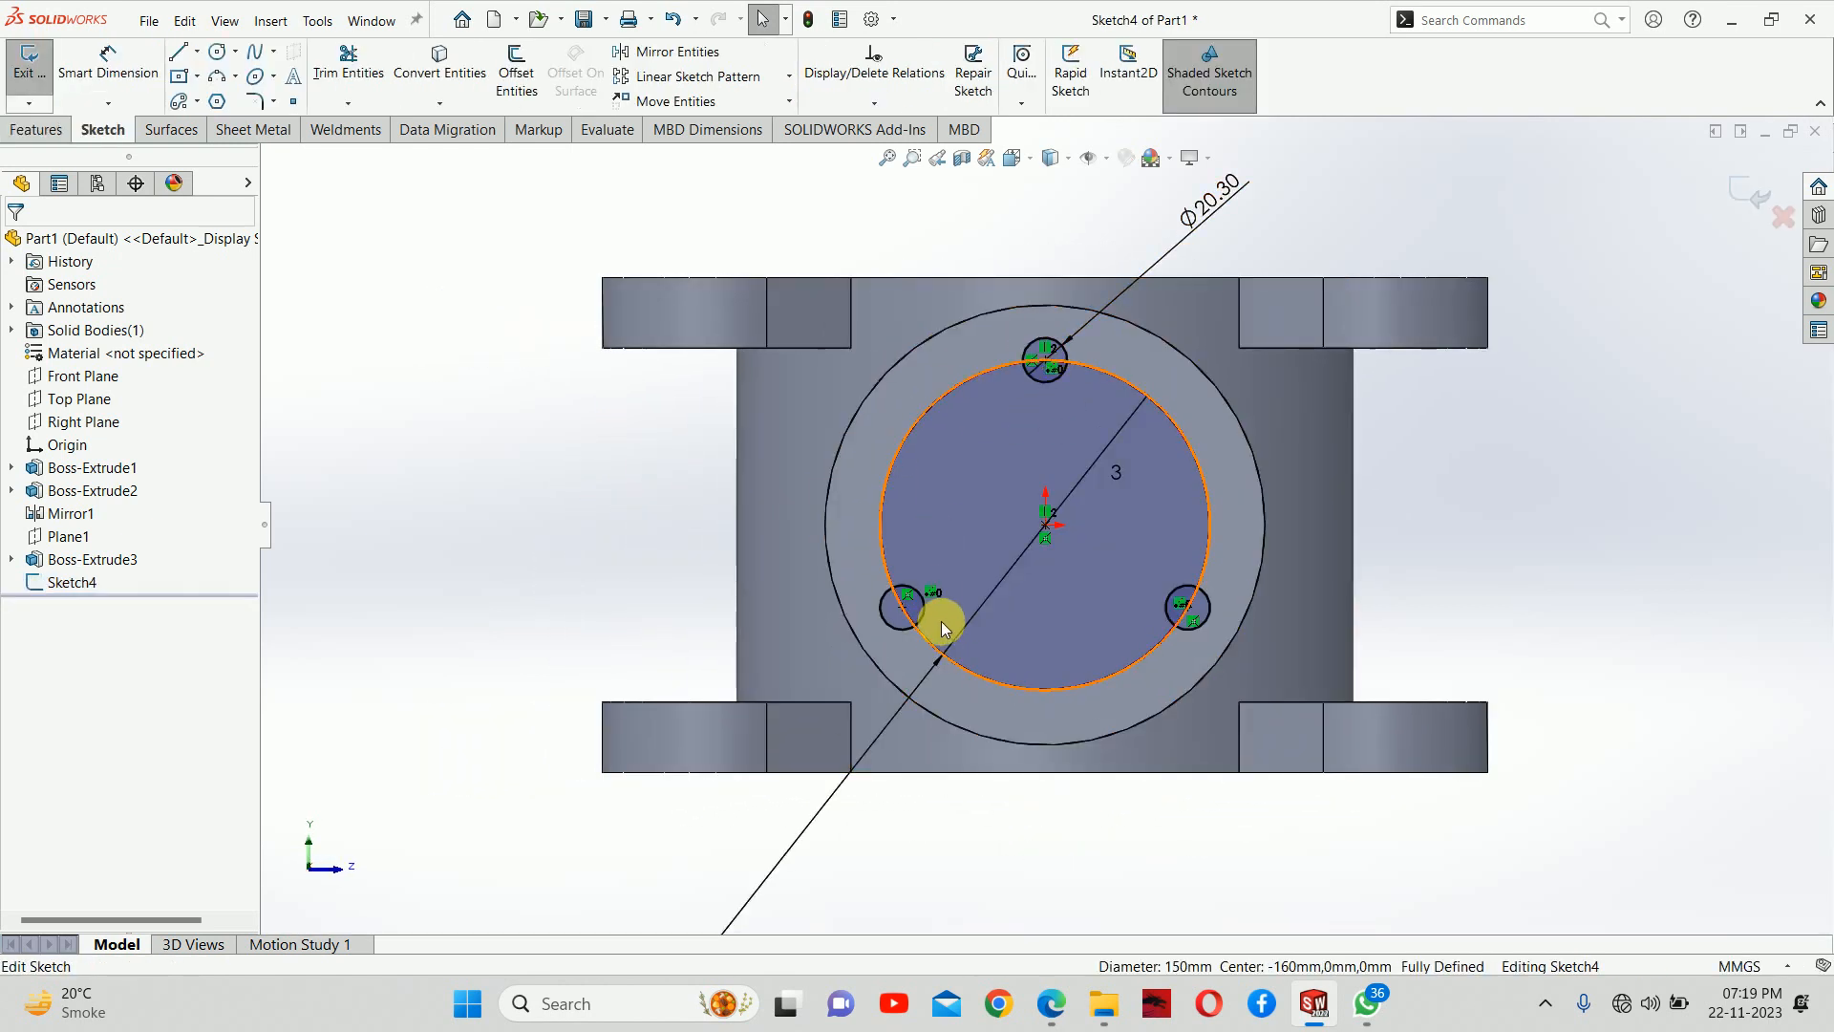
left_click(910, 422)
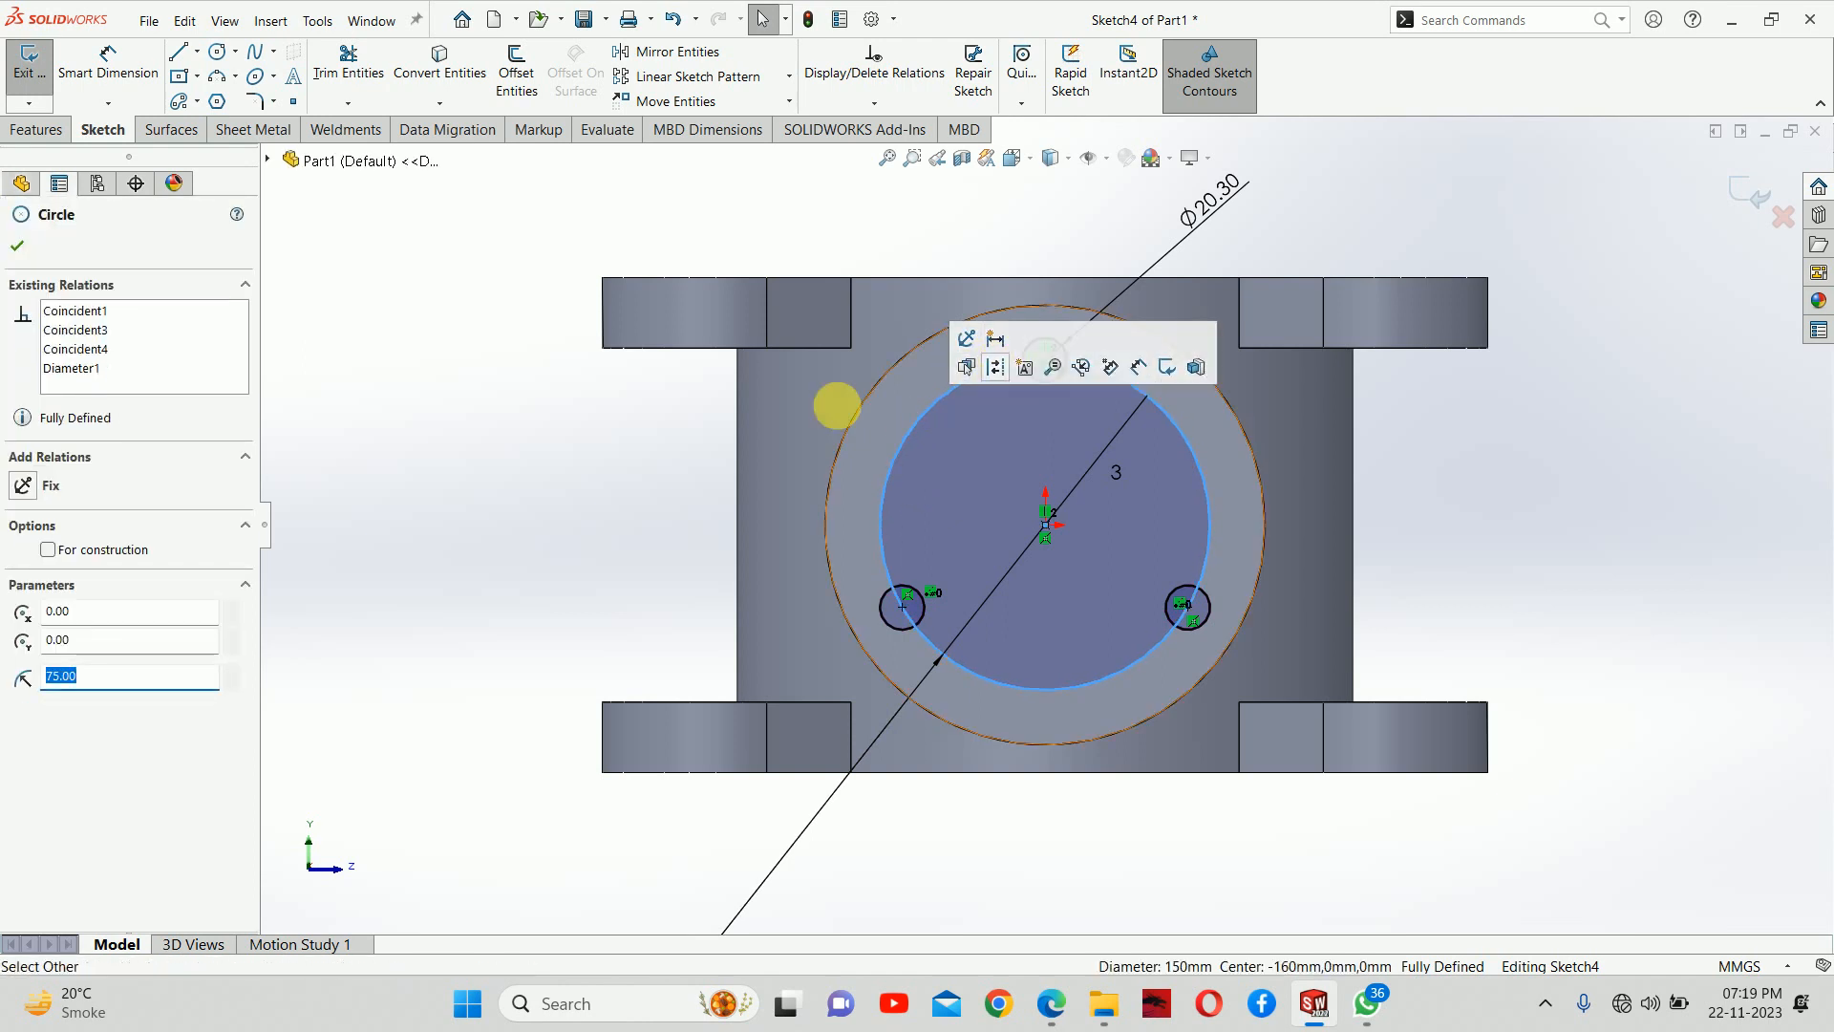
left_click(49, 550)
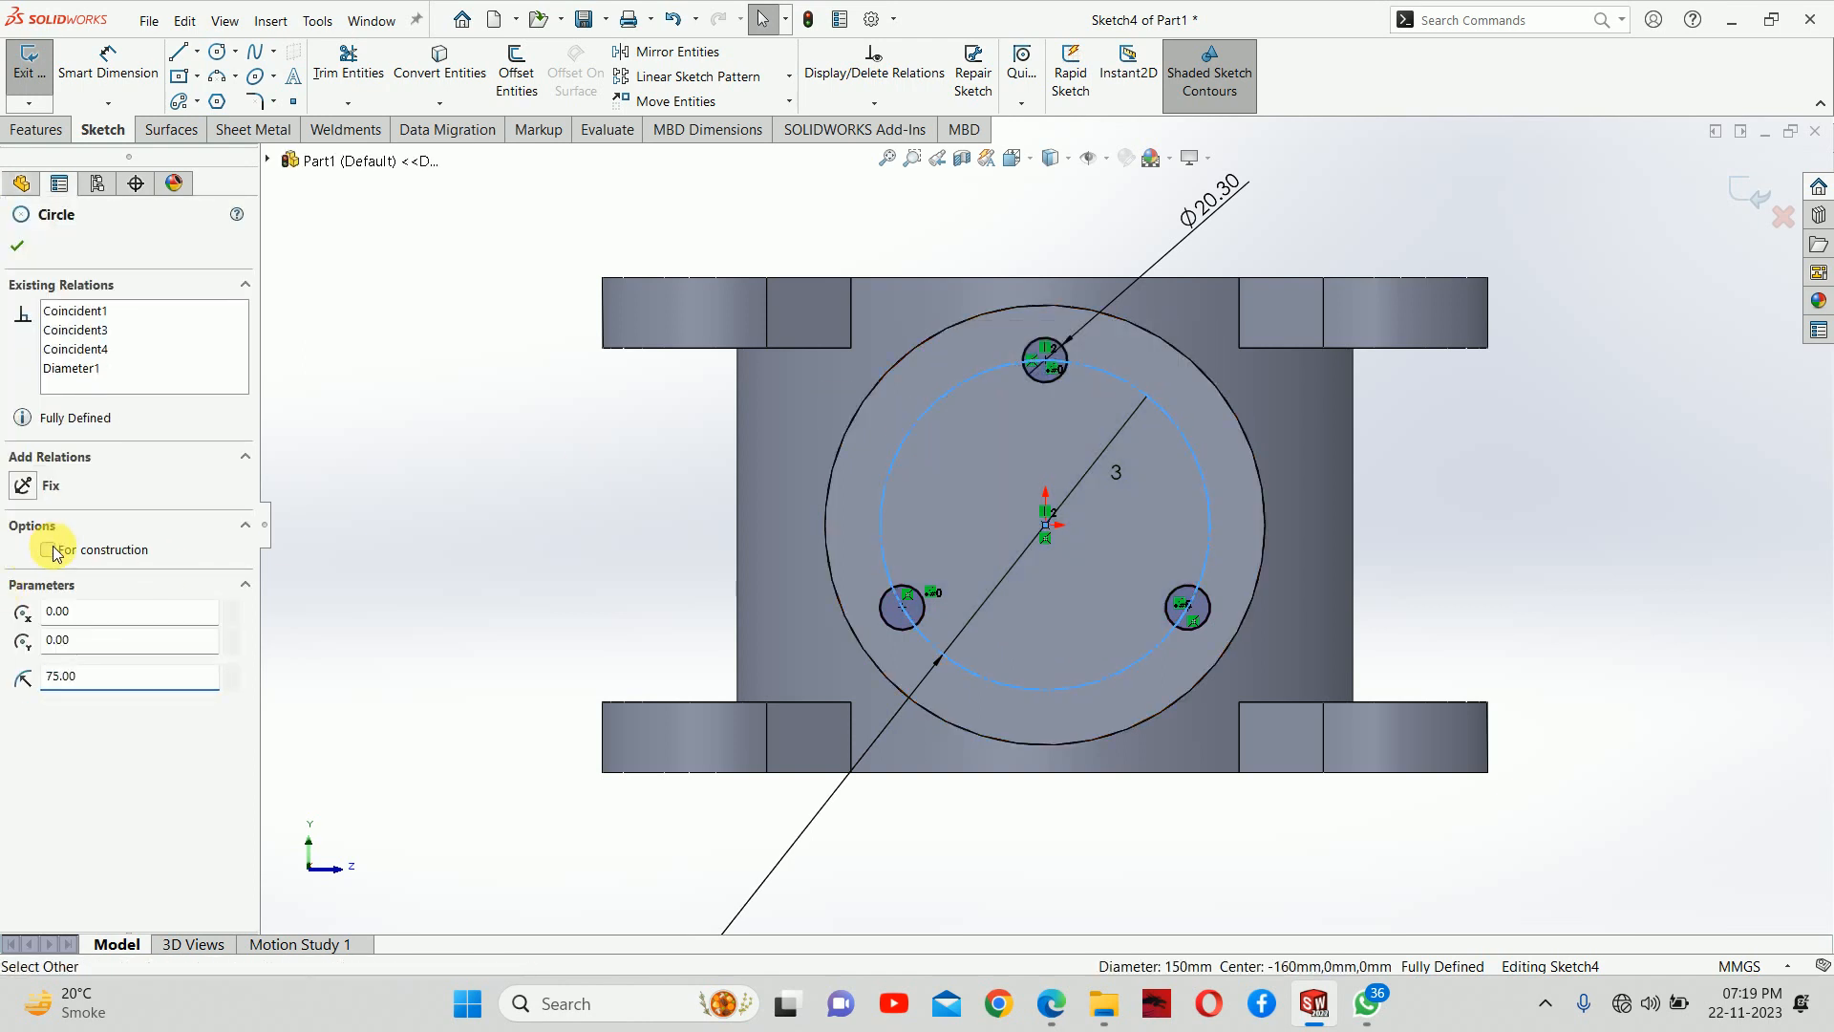
left_click(397, 491)
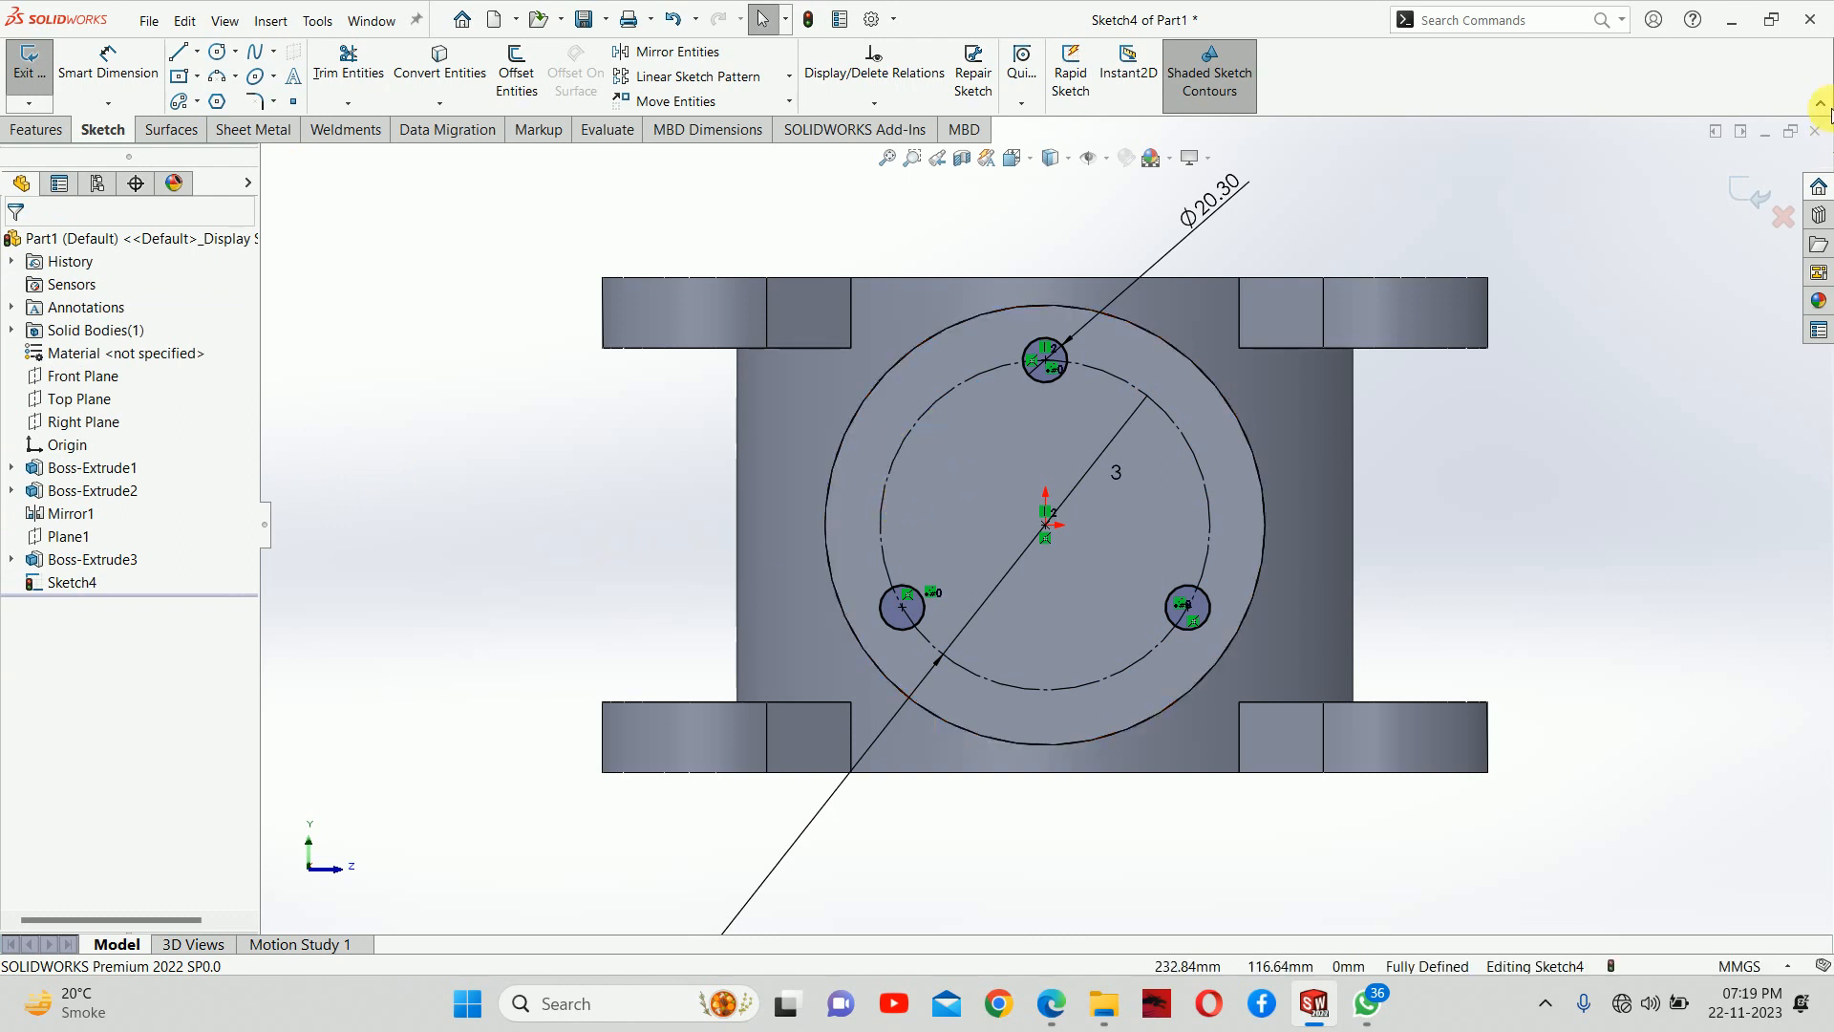
left_click(1754, 194)
middle_click_drag(1433, 459, 614, 643)
left_click(49, 583)
left_click(49, 583)
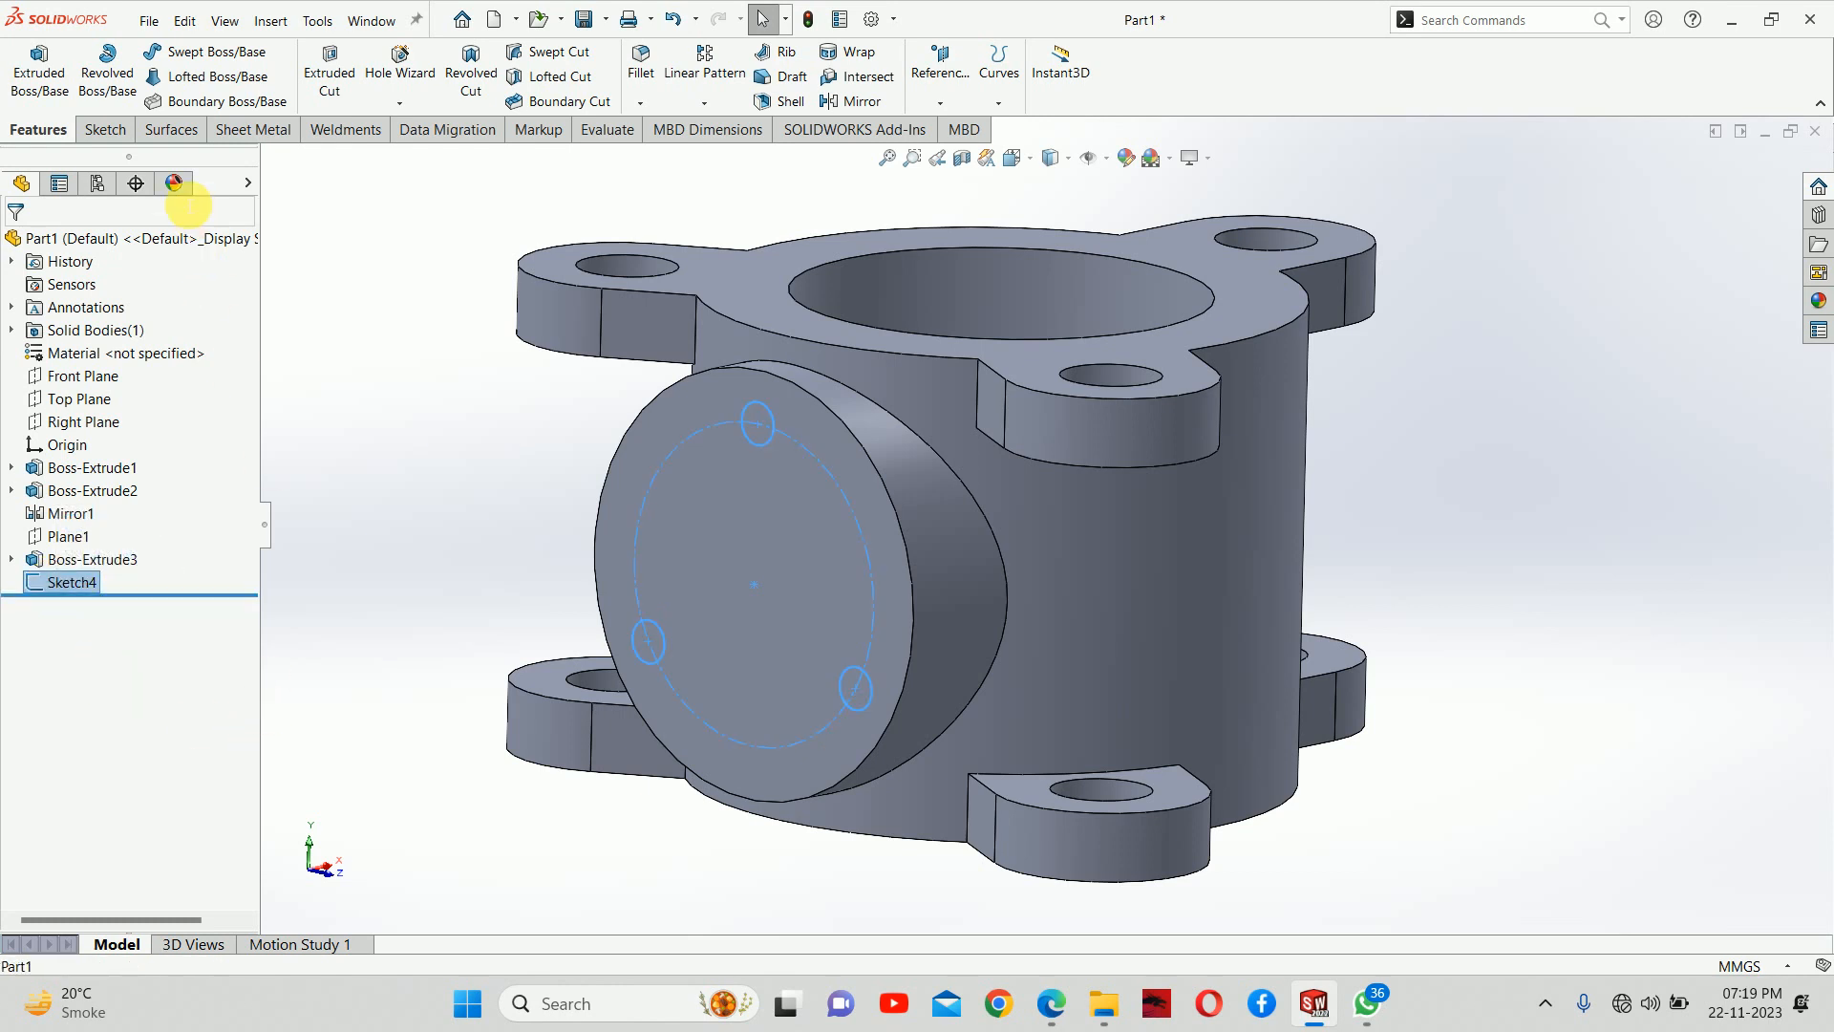
left_click(39, 69)
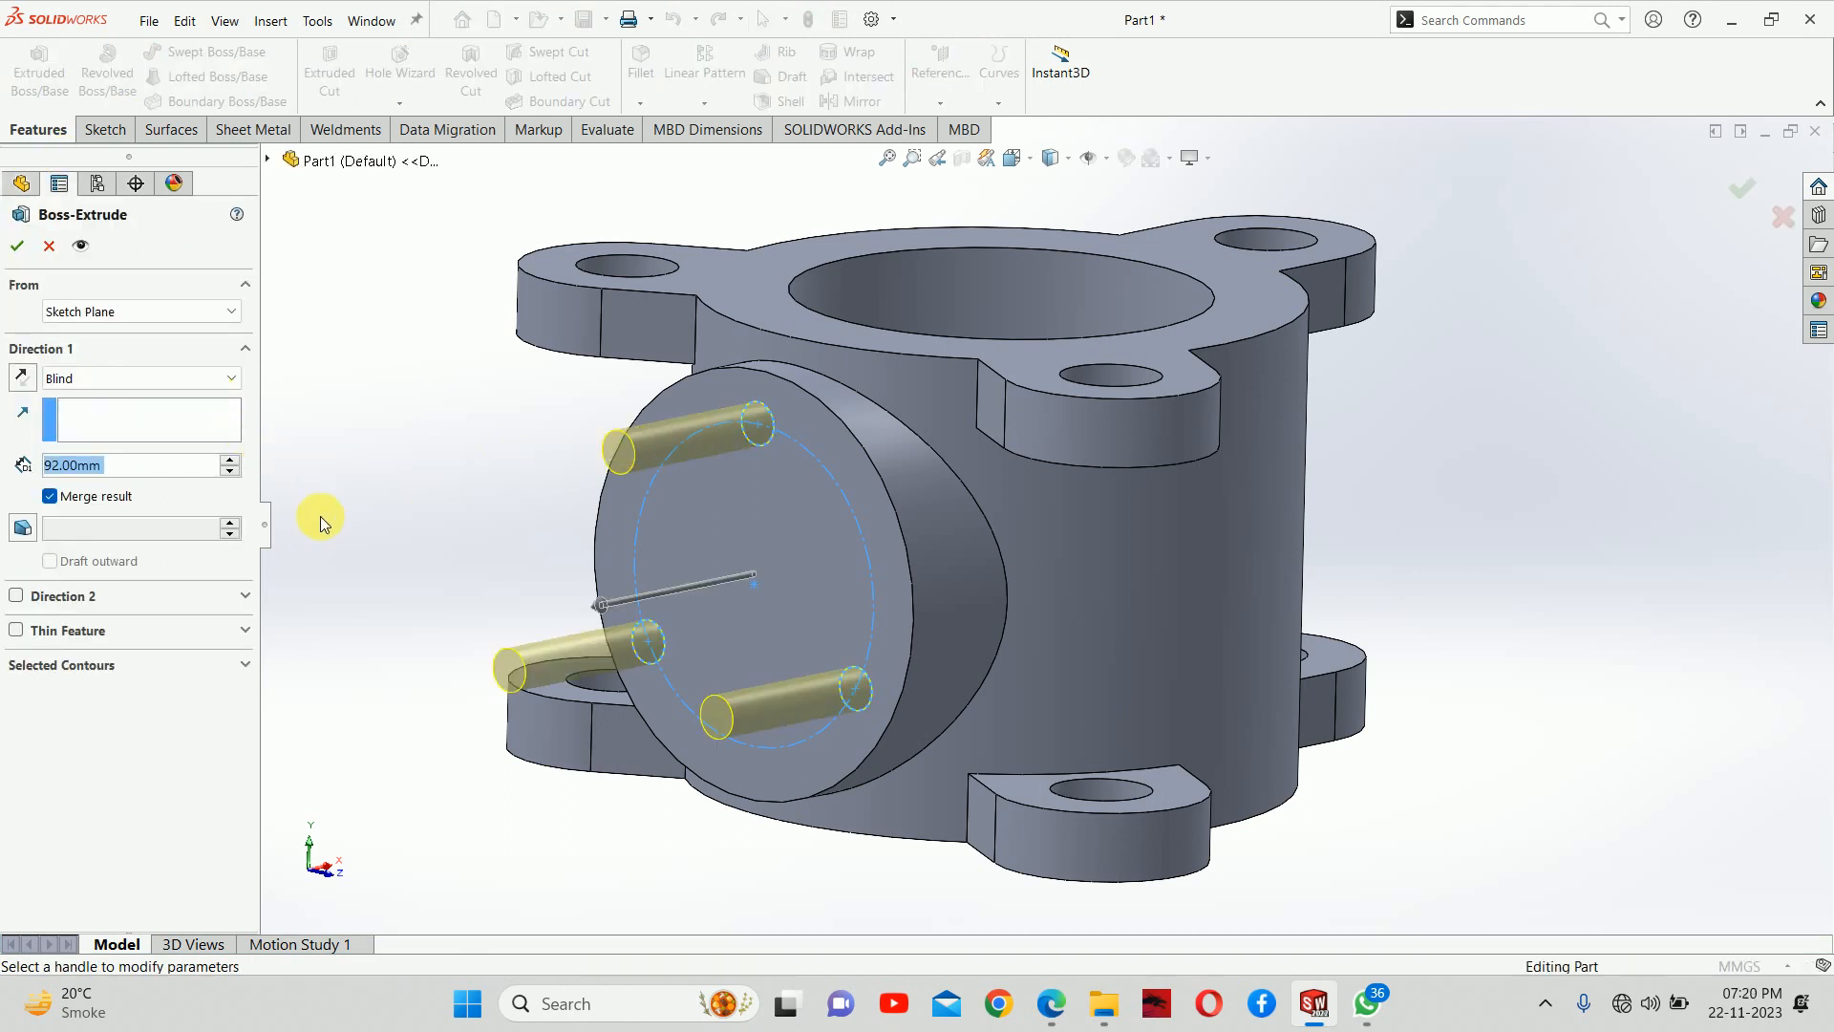
left_click(48, 245)
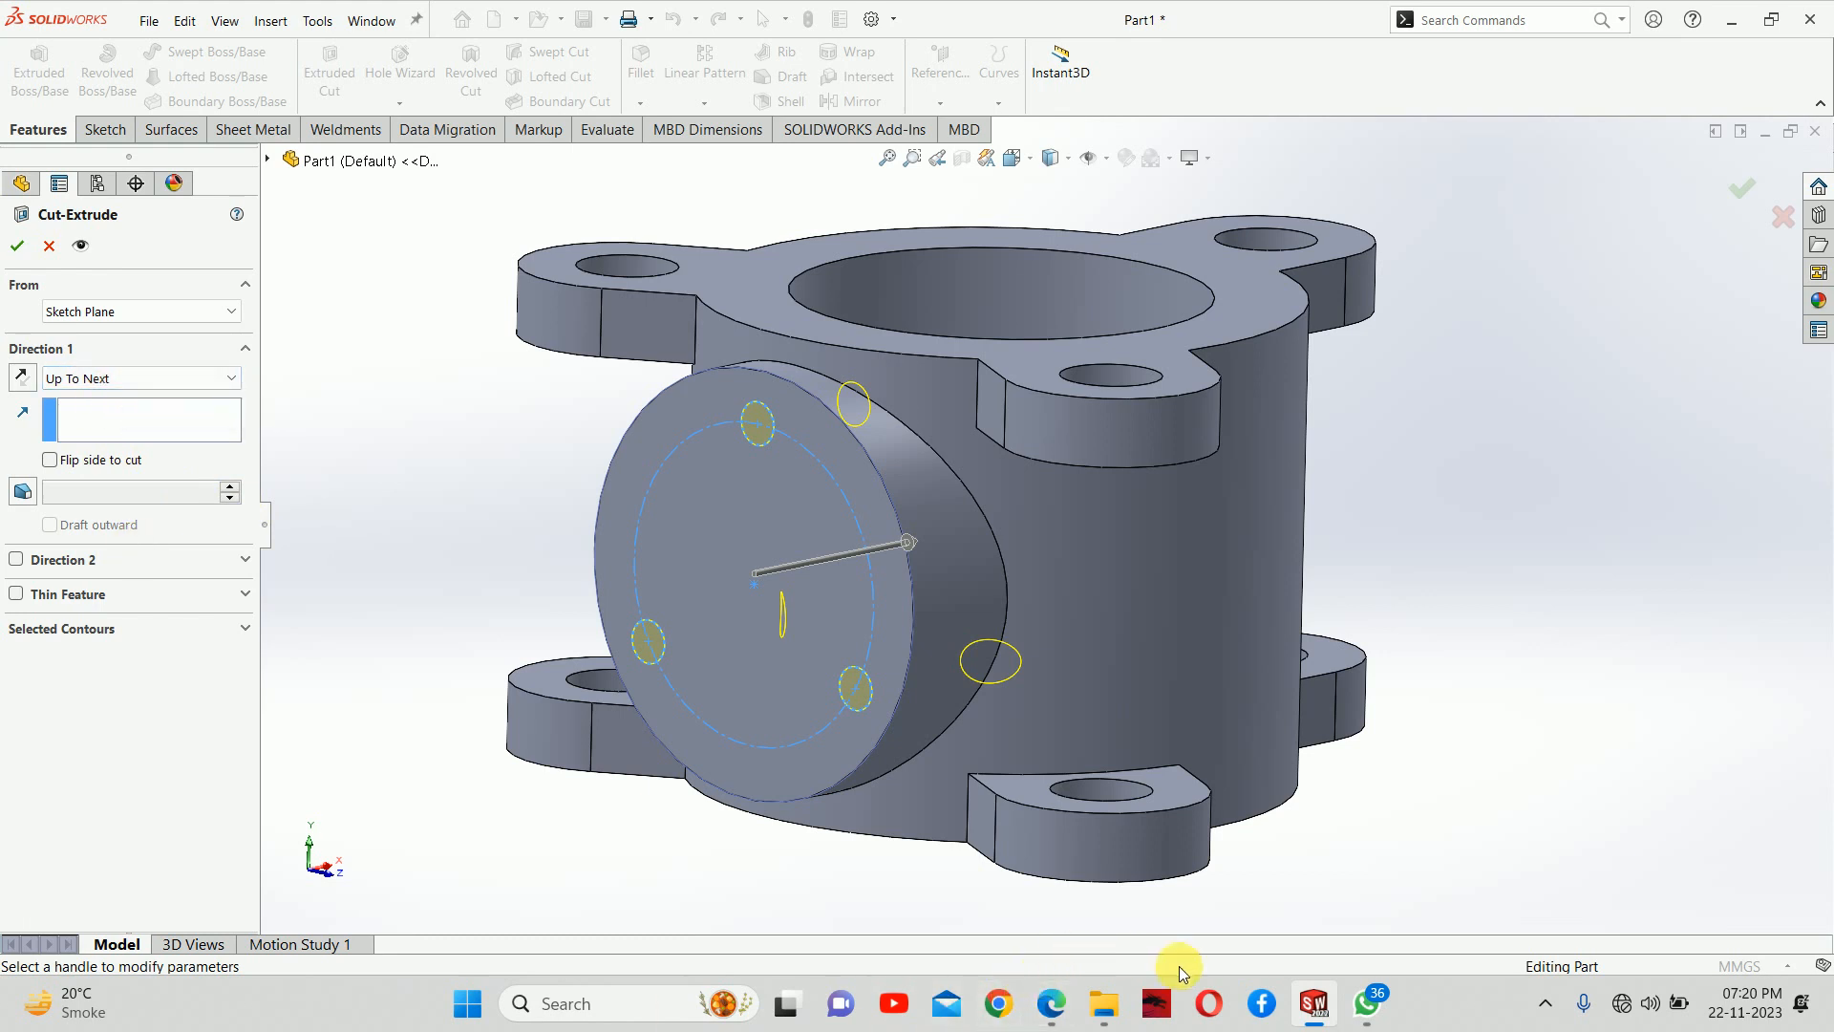
Check the hole depth in the PDF drawing and cut the three bolt holes into the flange to a blind depth of 15 mm
left_click(1061, 1008)
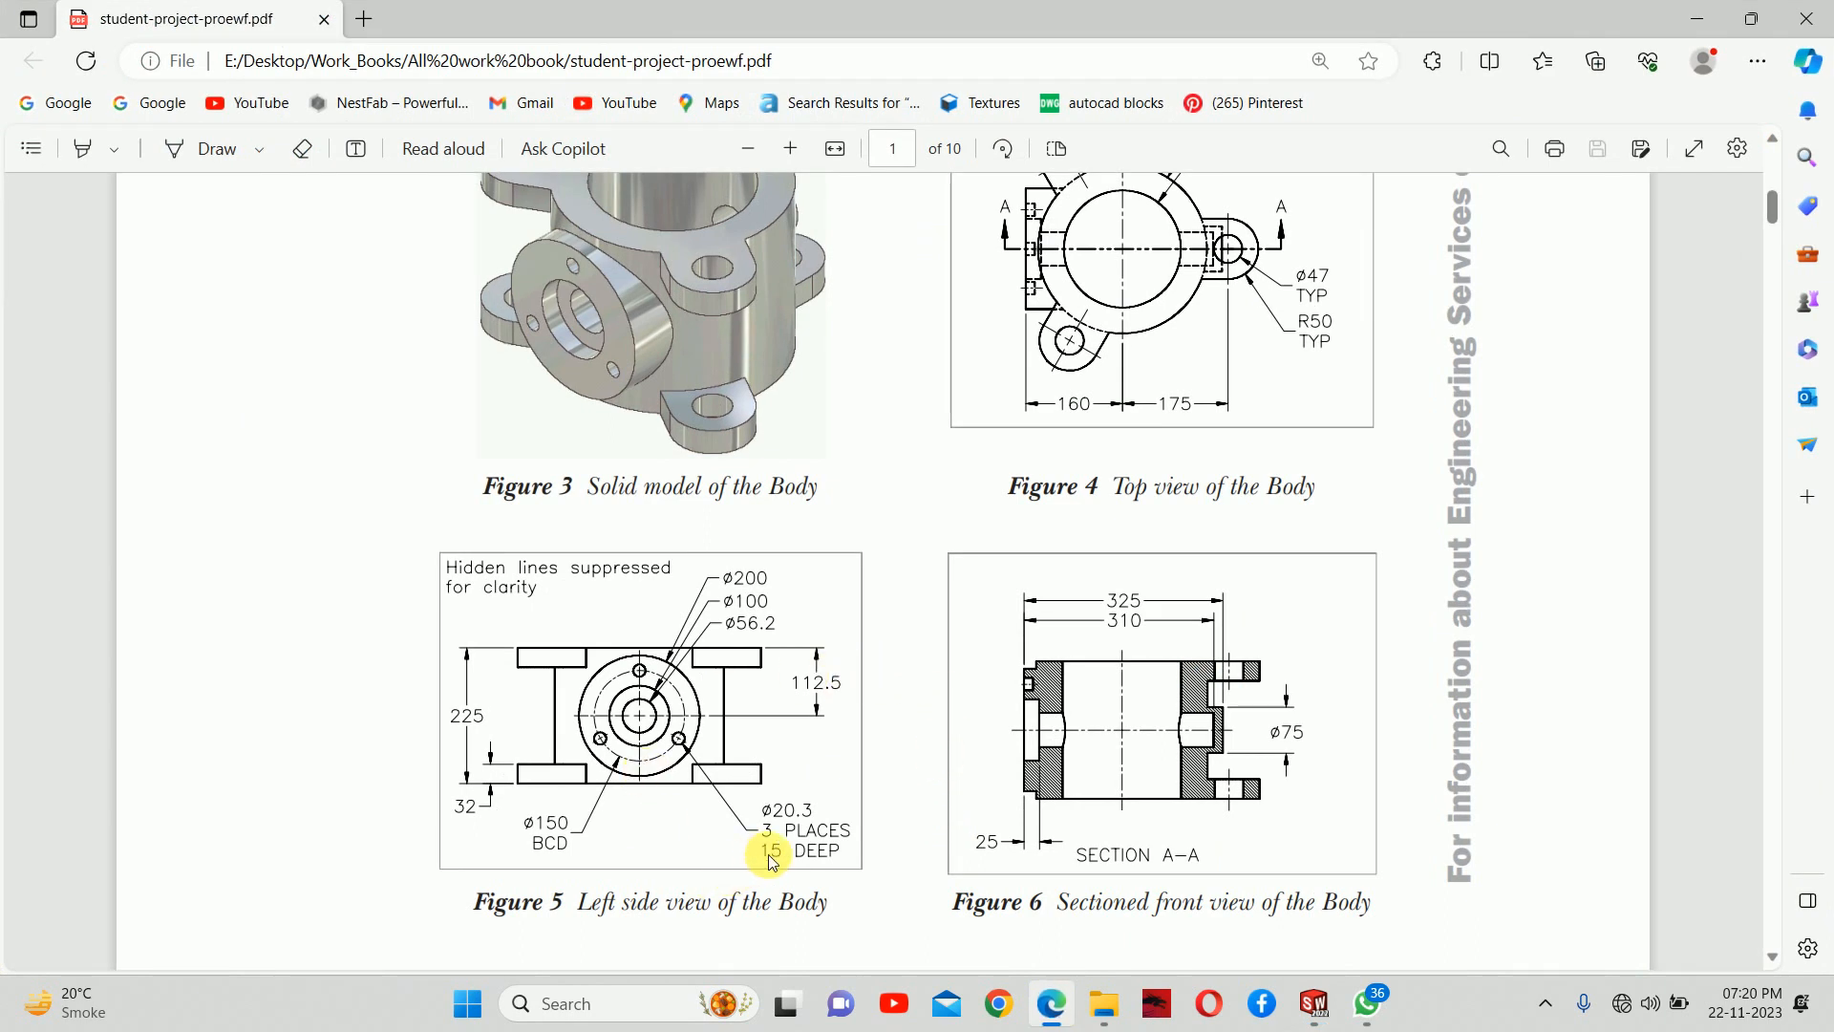
left_click(1697, 19)
left_click(123, 378)
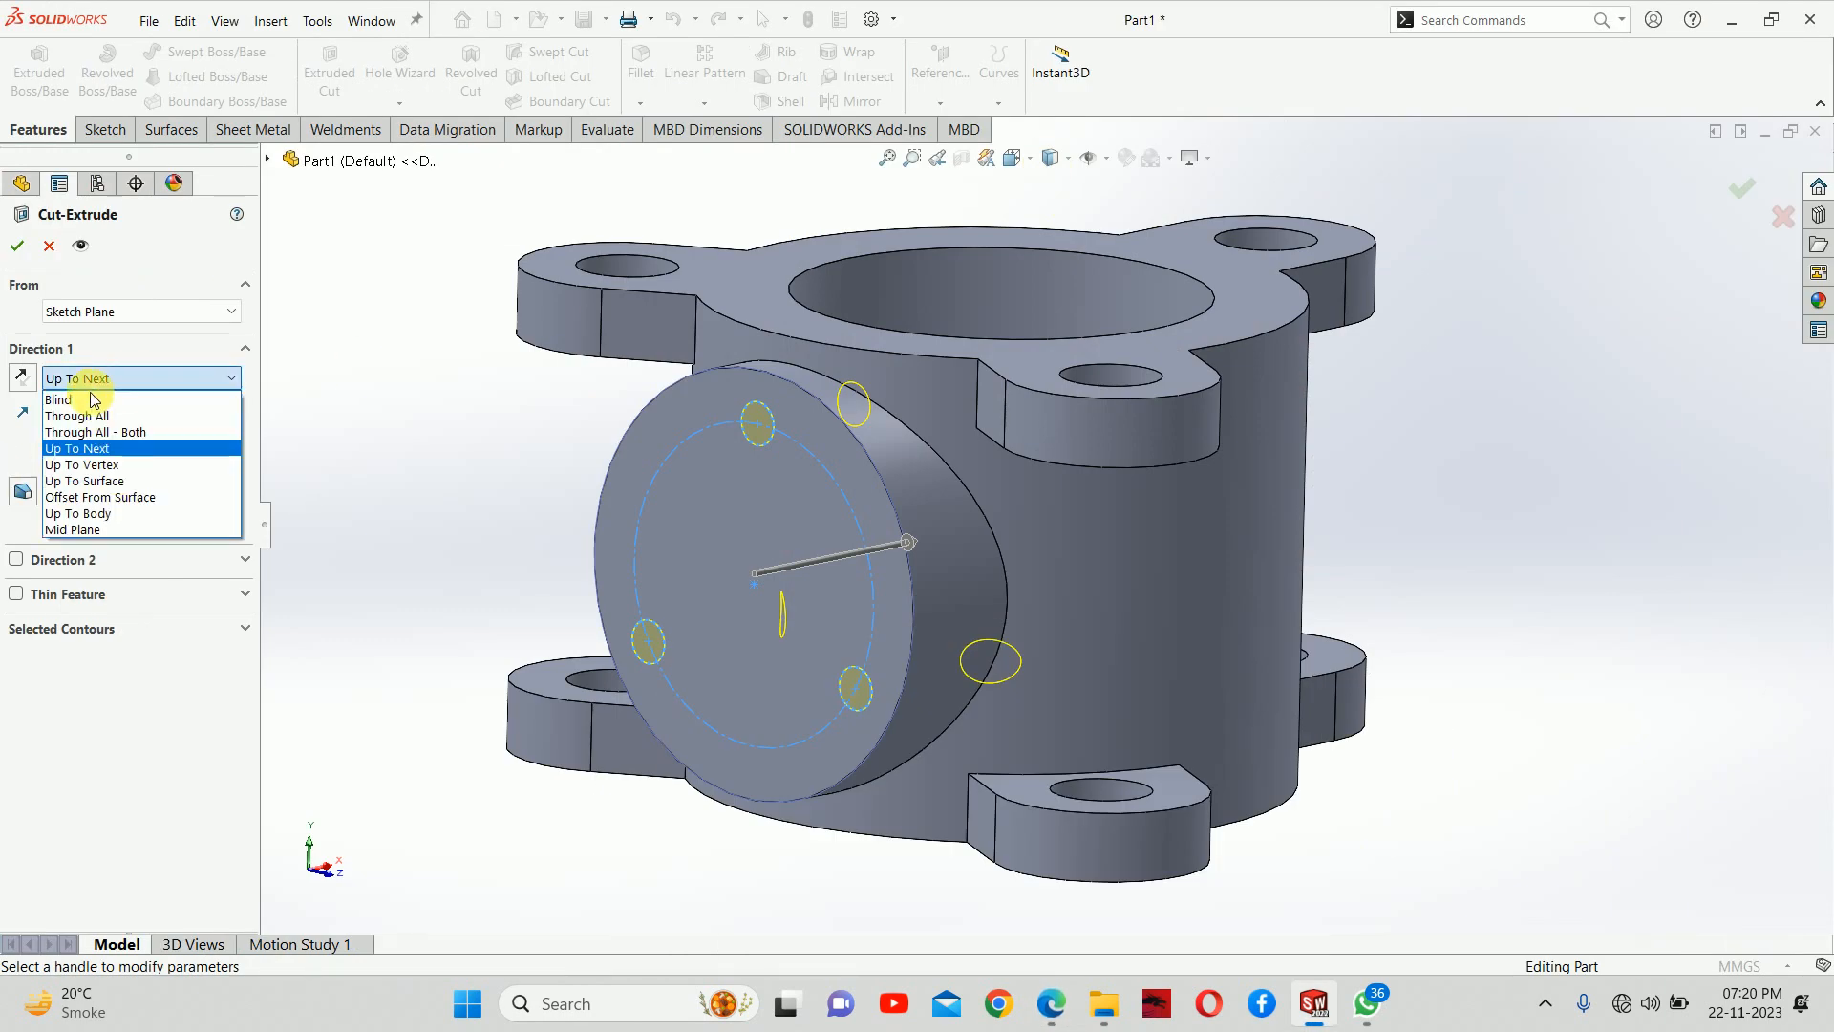
left_click(76, 394)
type("15")
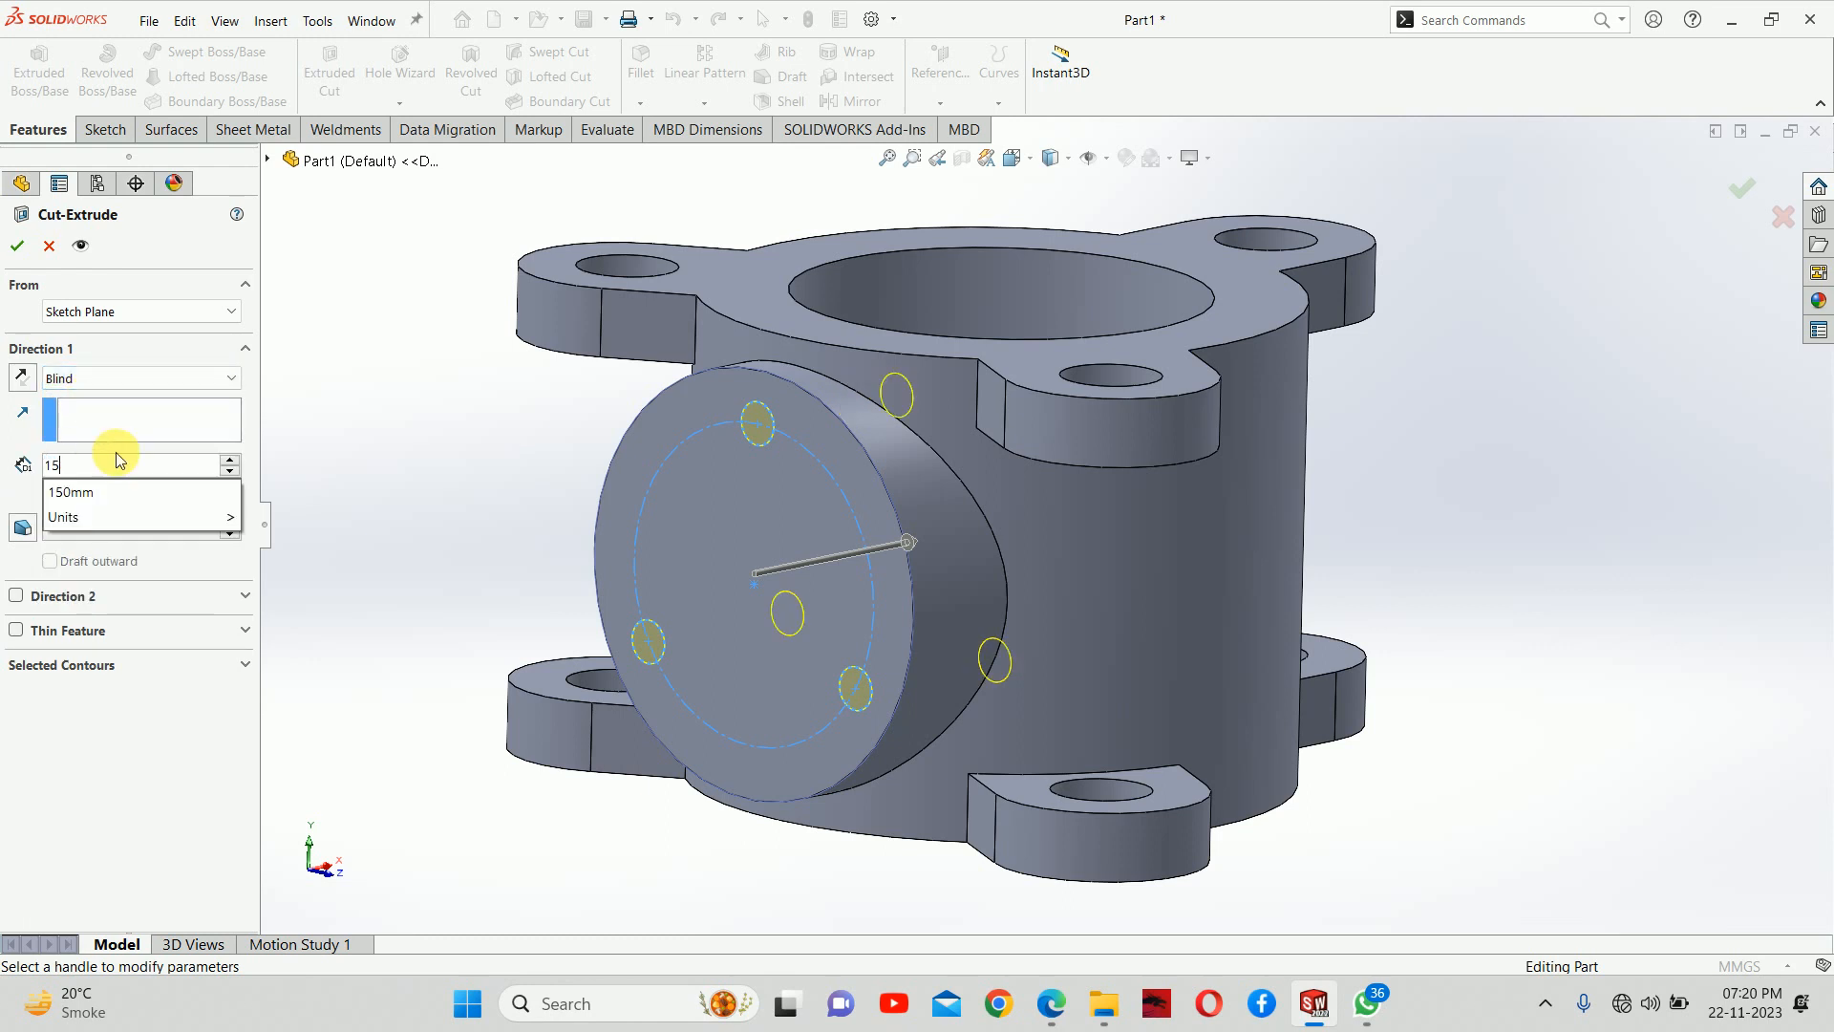
key("Return")
key("Return")
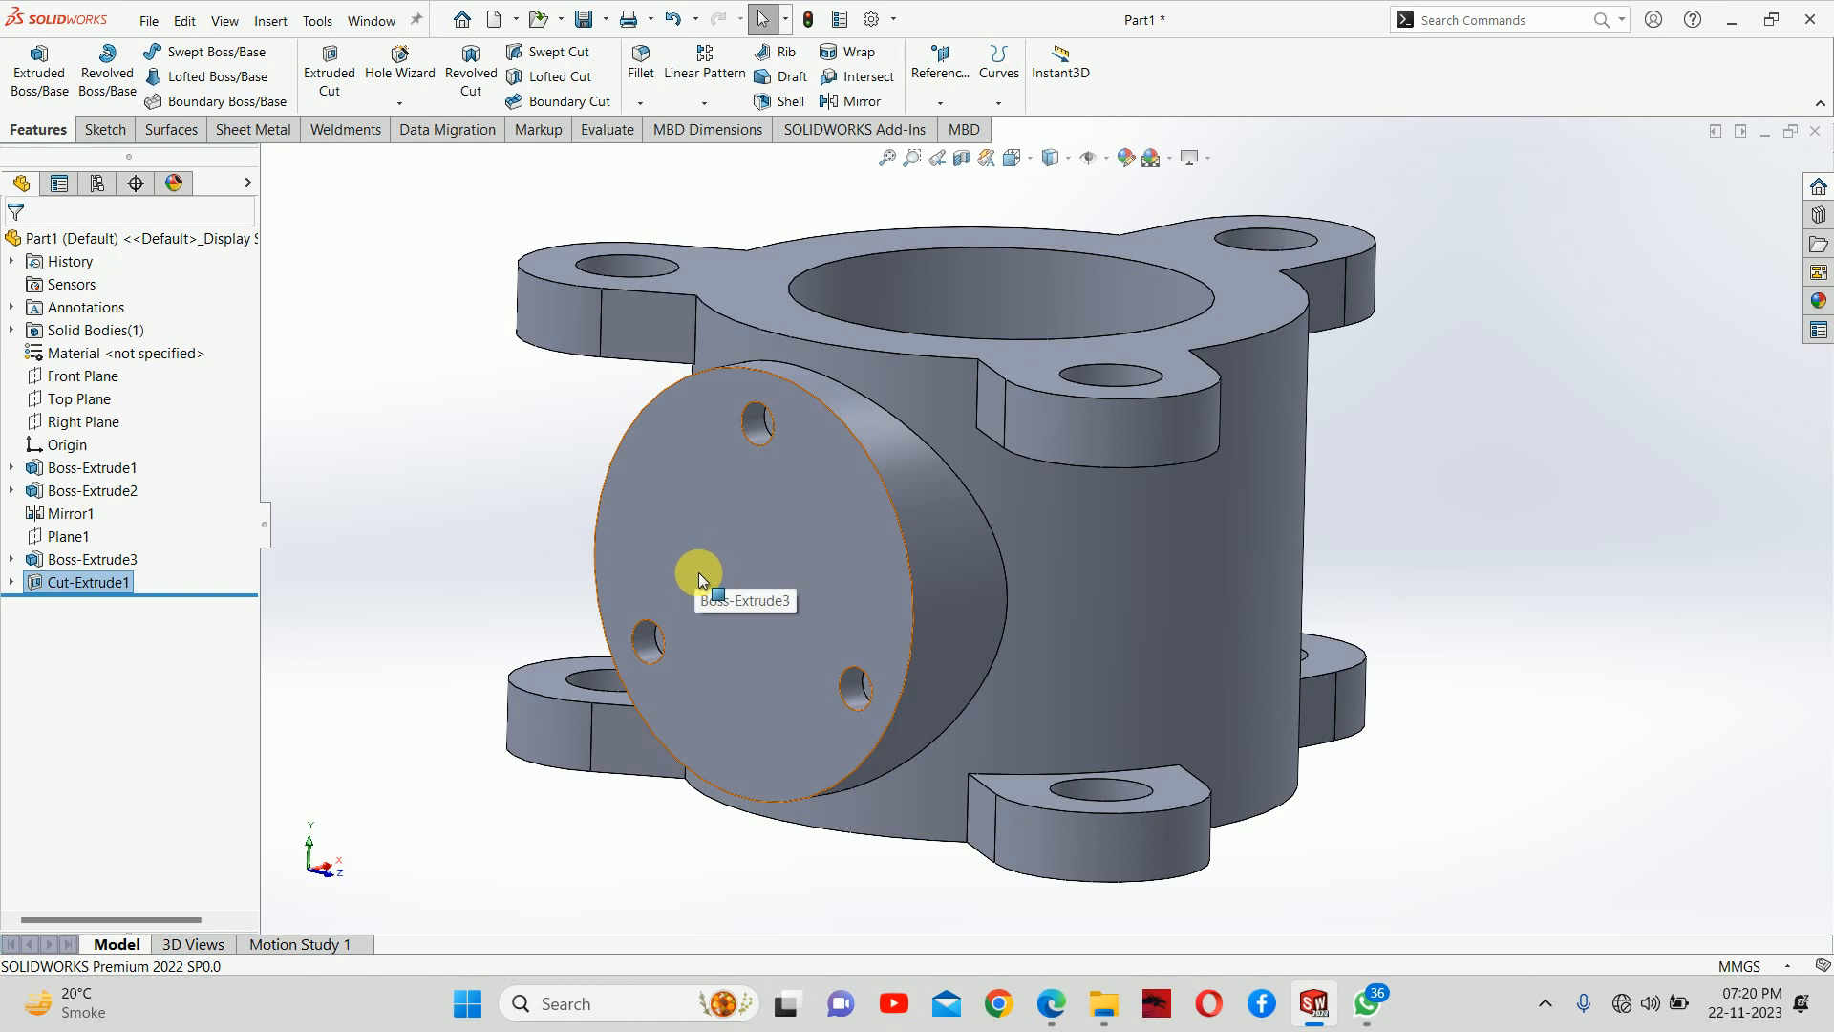
Start a sketch on the side flange's circular face and draw an origin-centred circle about 98 mm in diameter
middle_click_drag(868, 606, 879, 656)
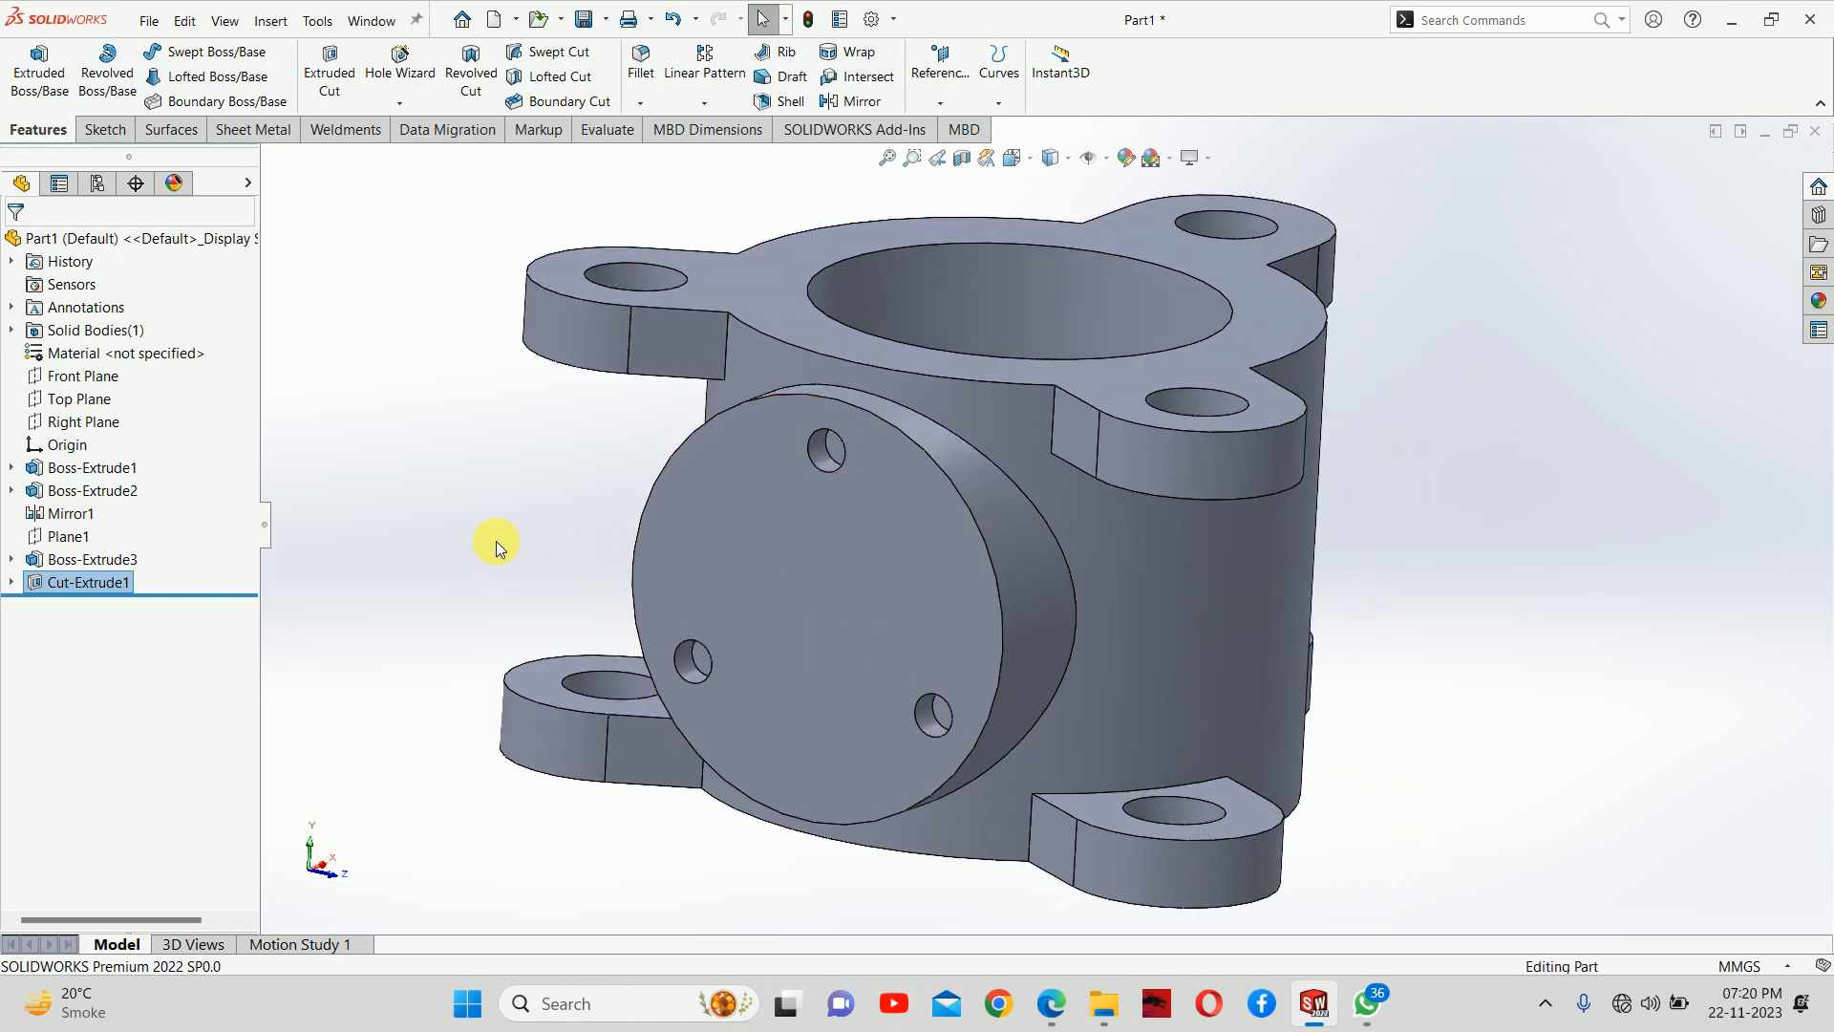
left_click(776, 531)
left_click(865, 486)
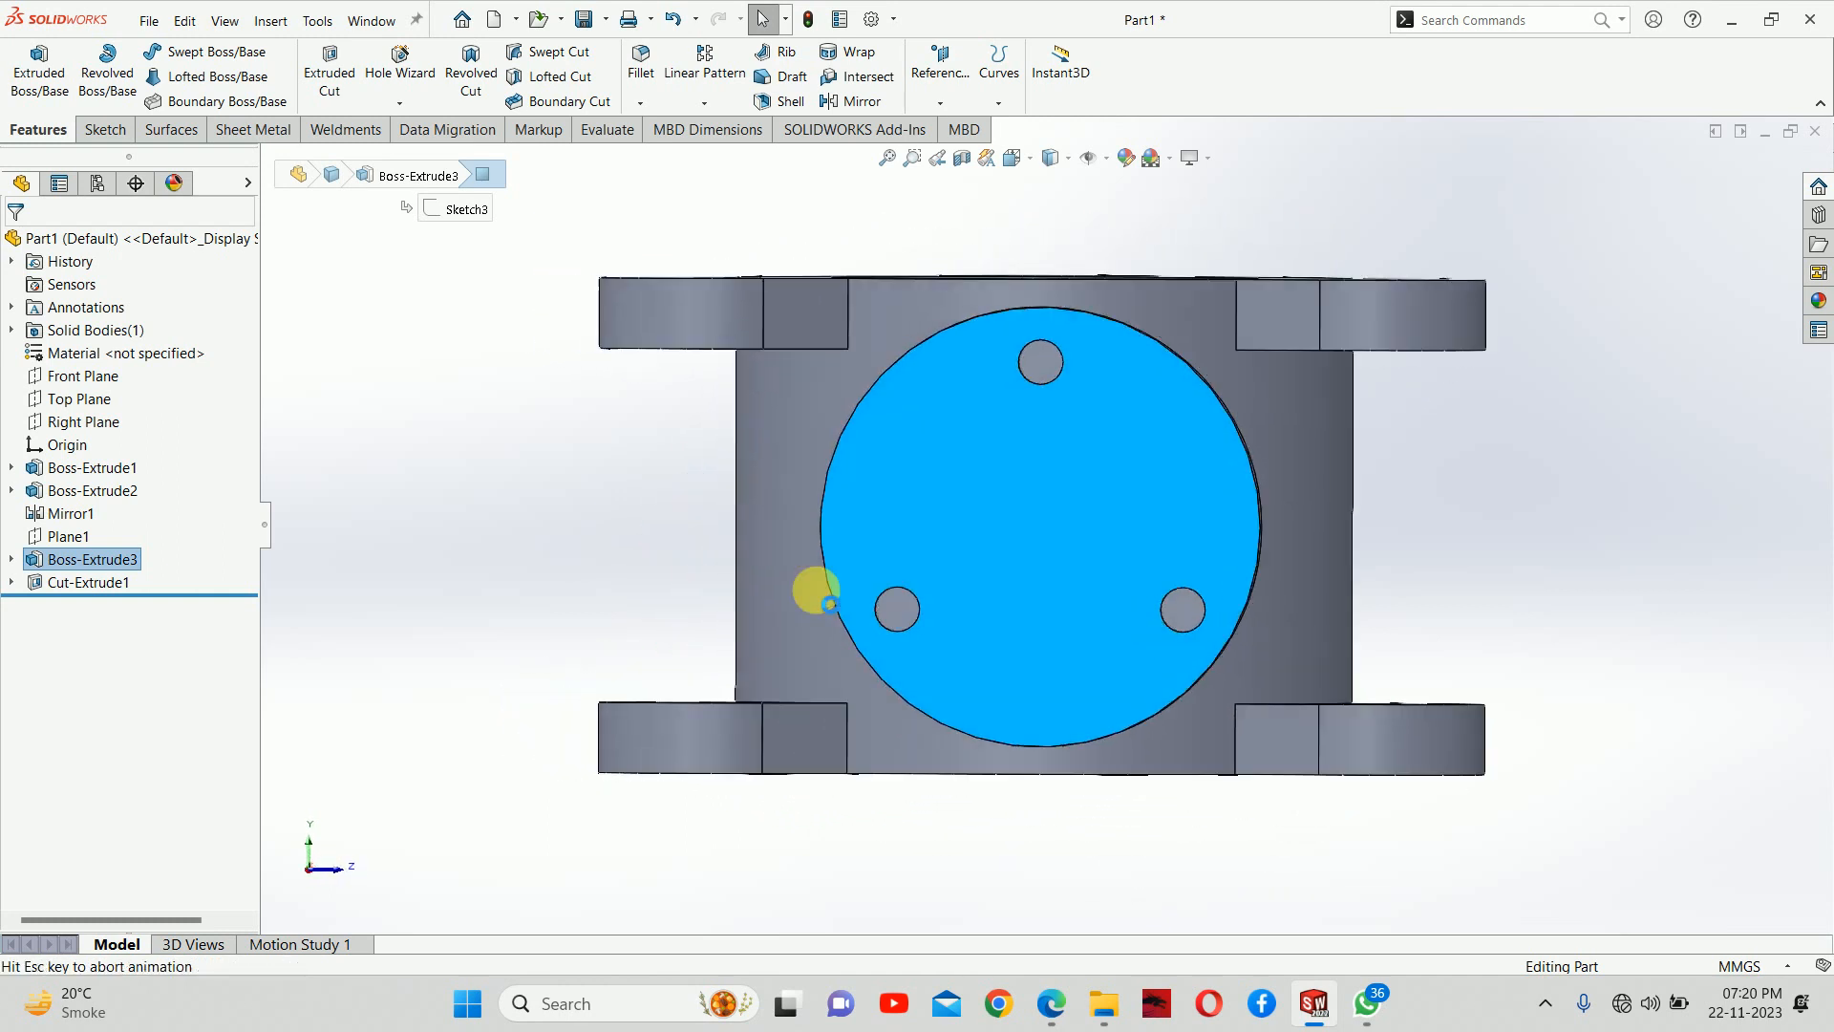
right_click_drag(650, 553, 745, 552)
left_click(1045, 524)
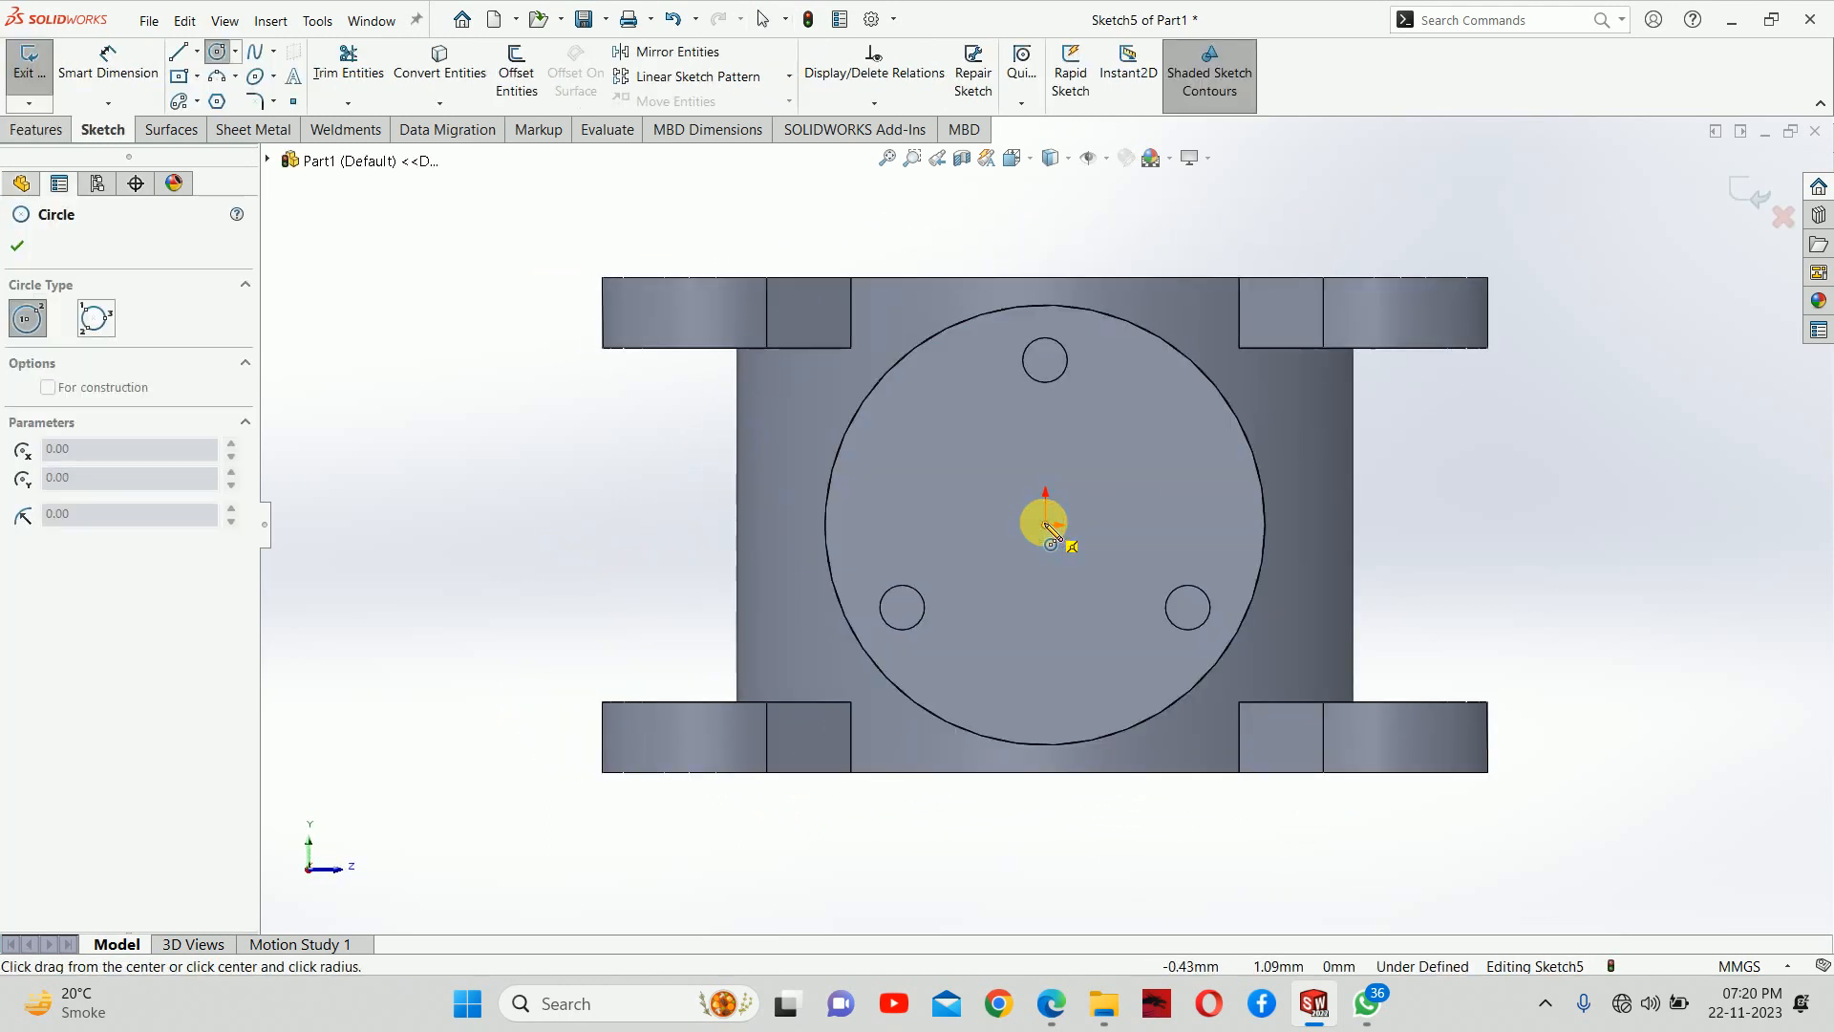
left_click(1058, 428)
Check the recess diameter in the PDF drawing, dimension the flange's central circle to 100 mm, and close the sketch
right_click_drag(1093, 659, 1033, 372)
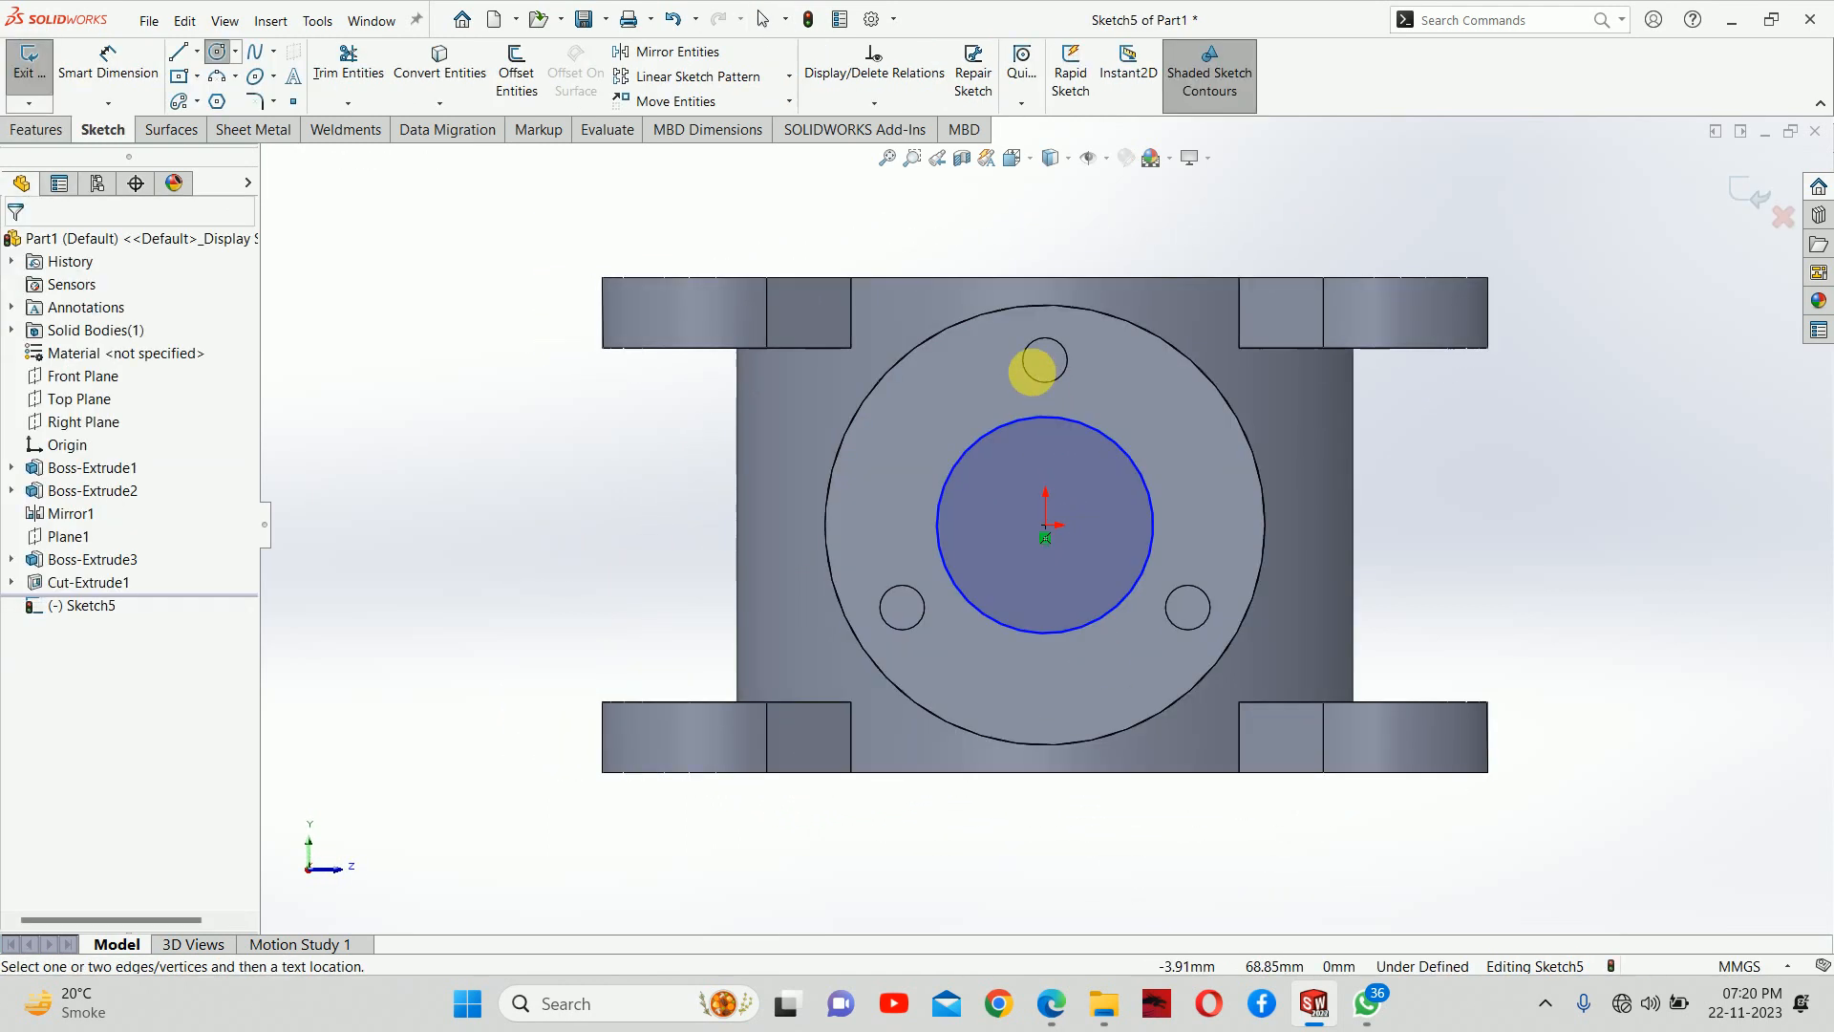
left_click(952, 580)
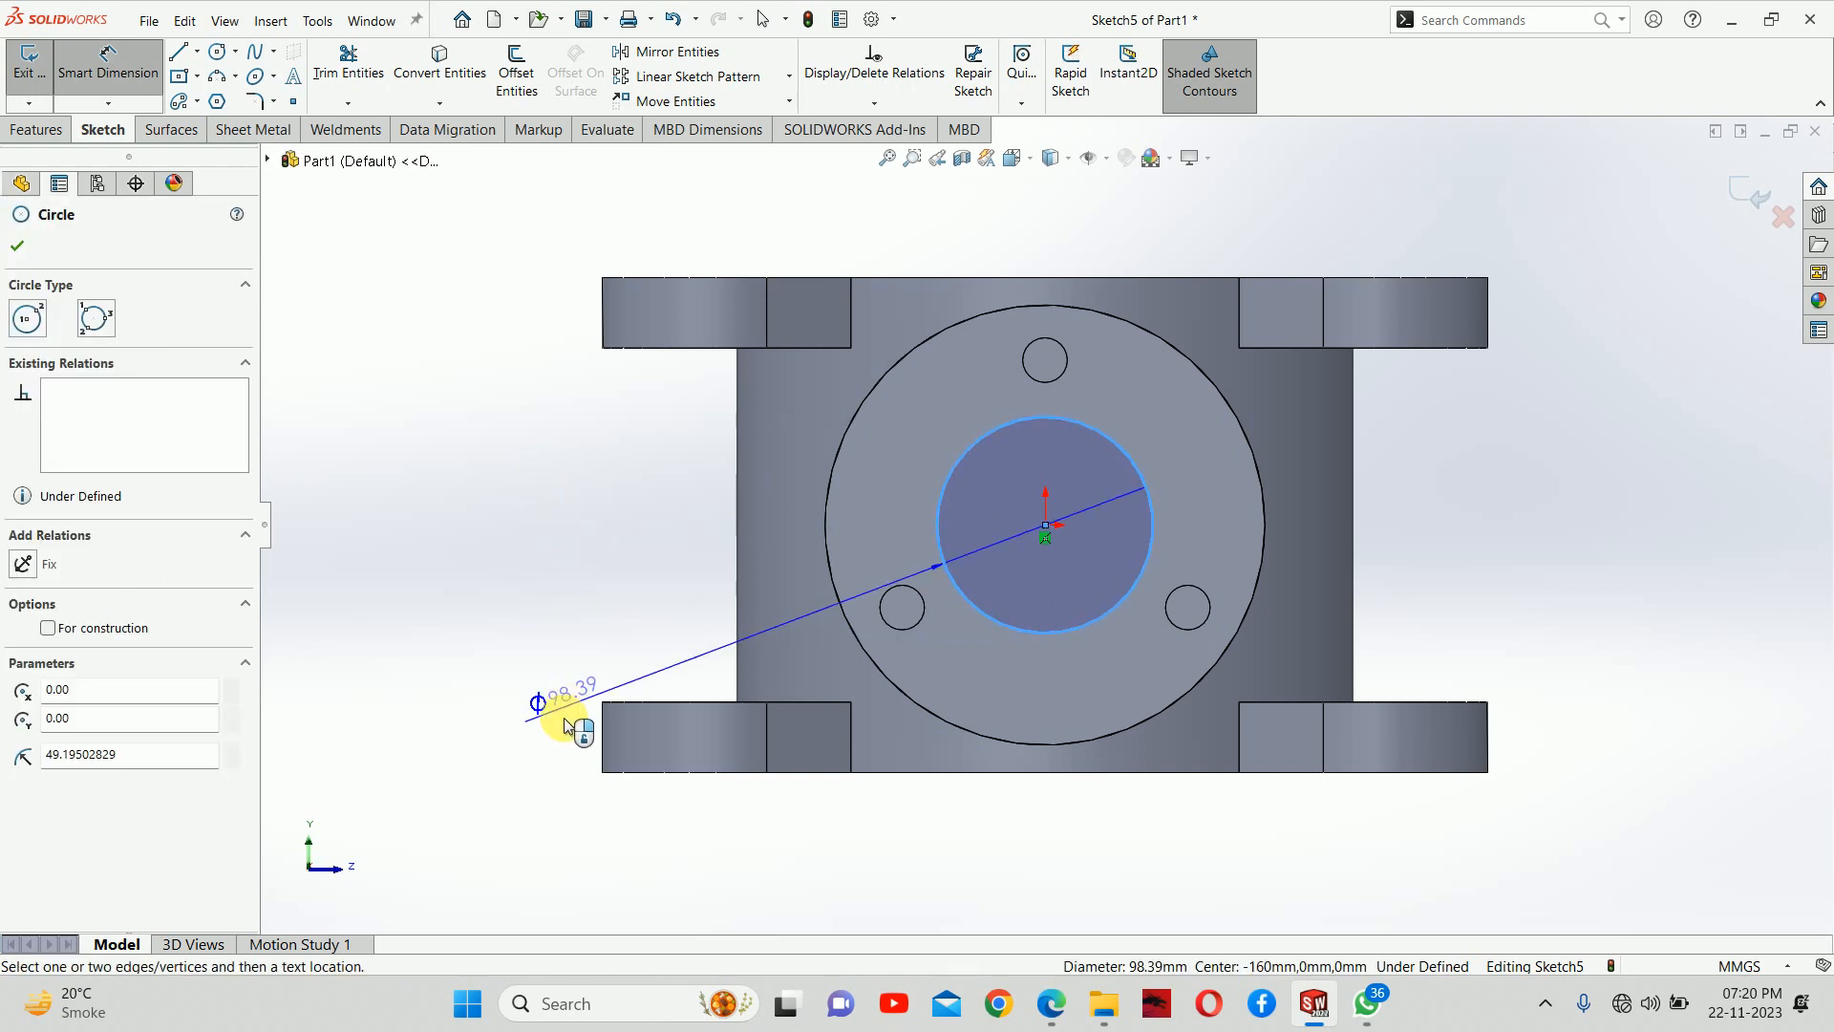
left_click(539, 623)
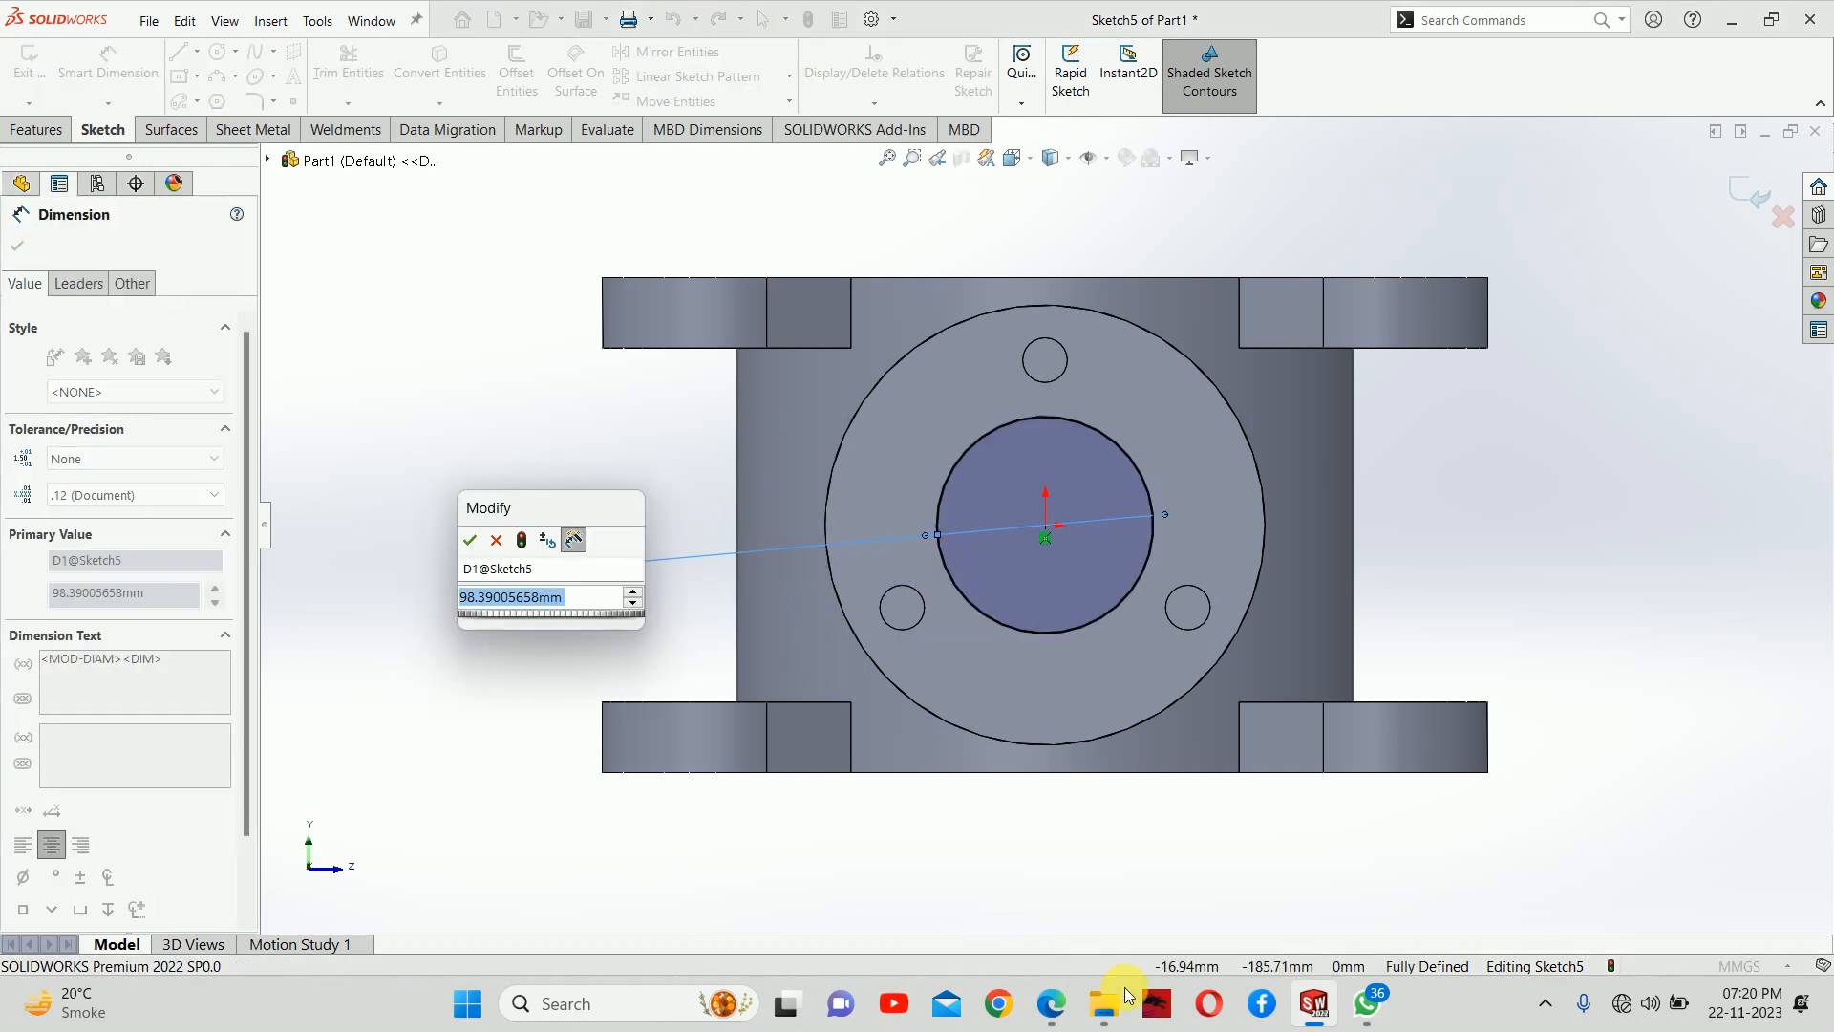
left_click(1052, 1003)
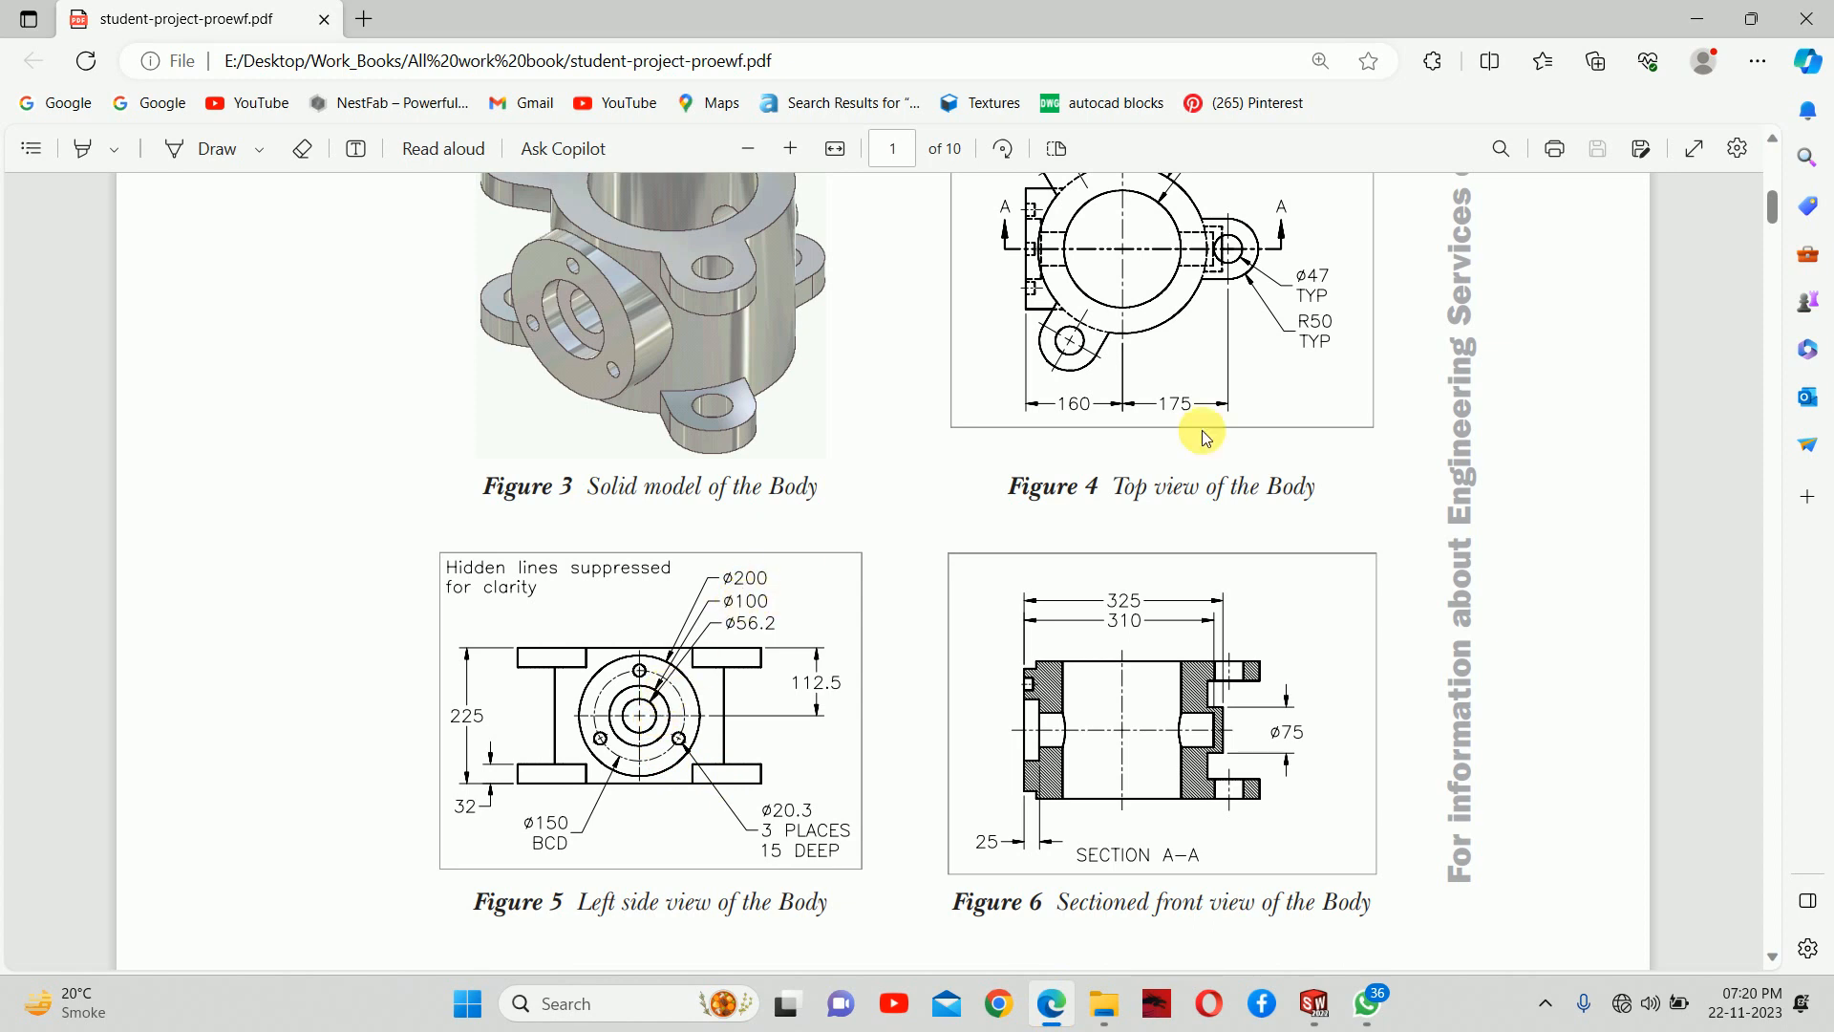
left_click(1697, 19)
left_click(592, 600)
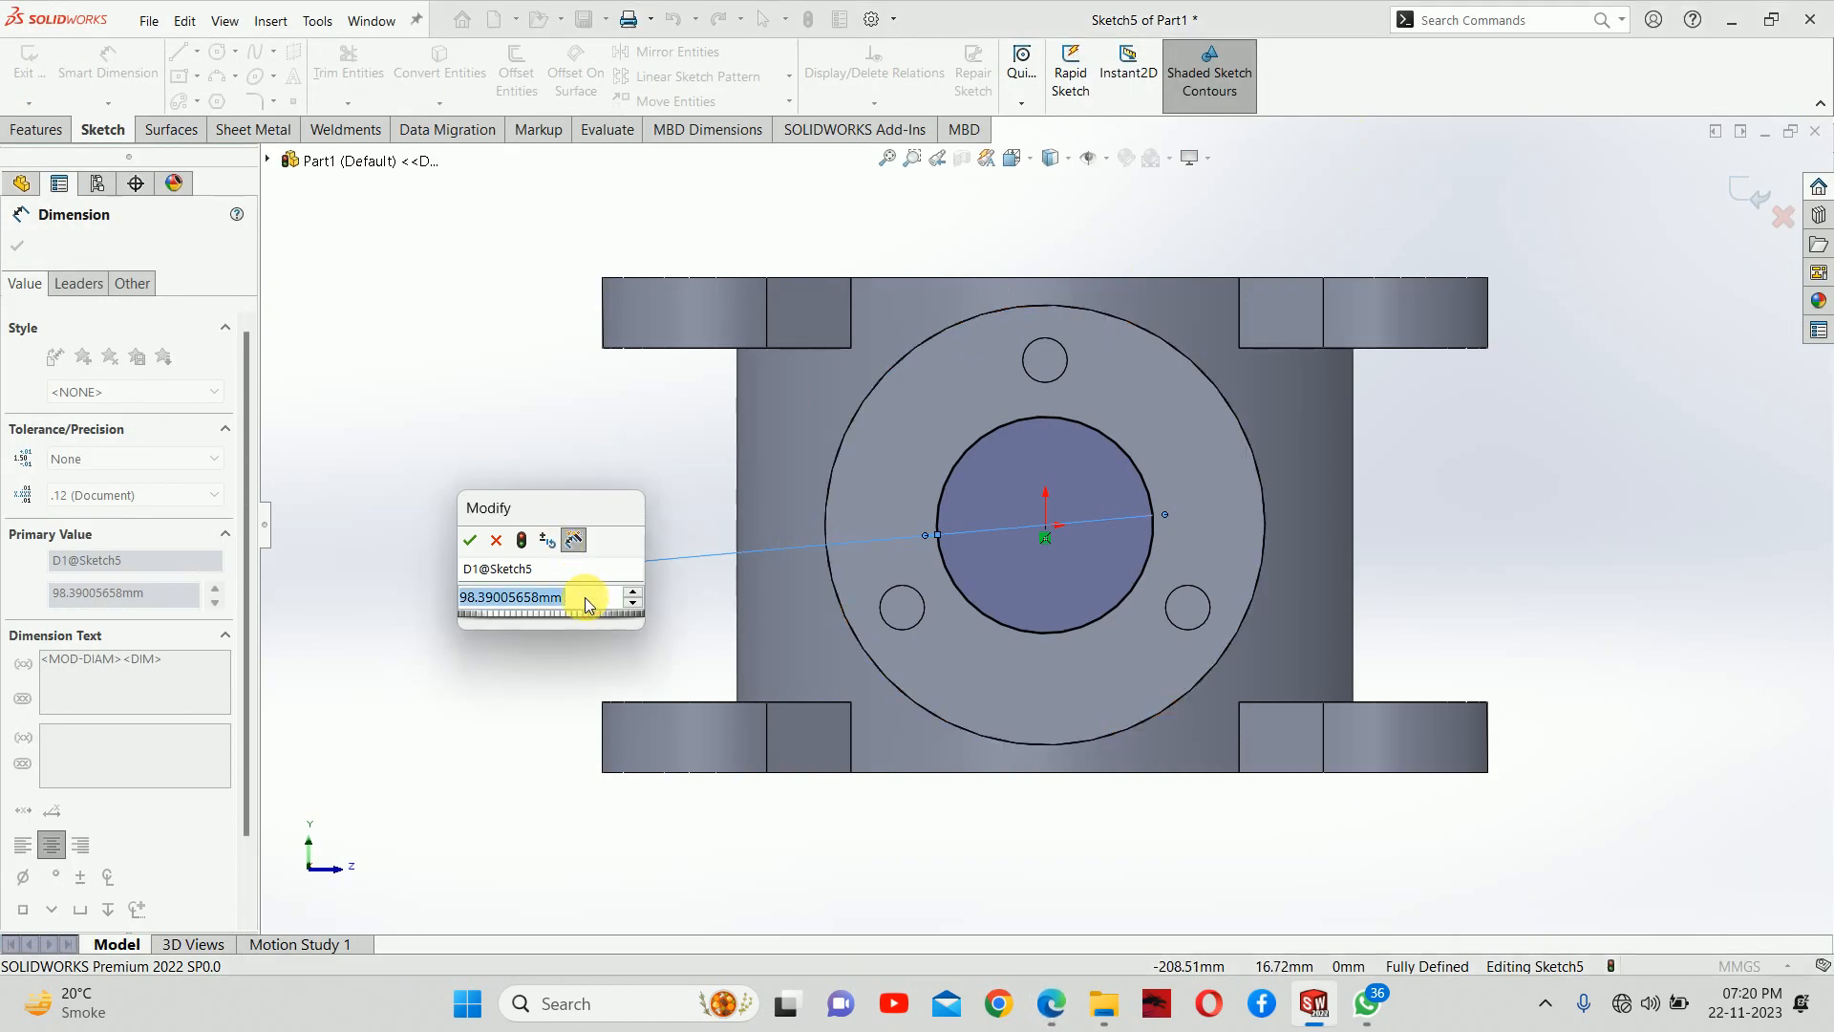
type("100")
key("Return")
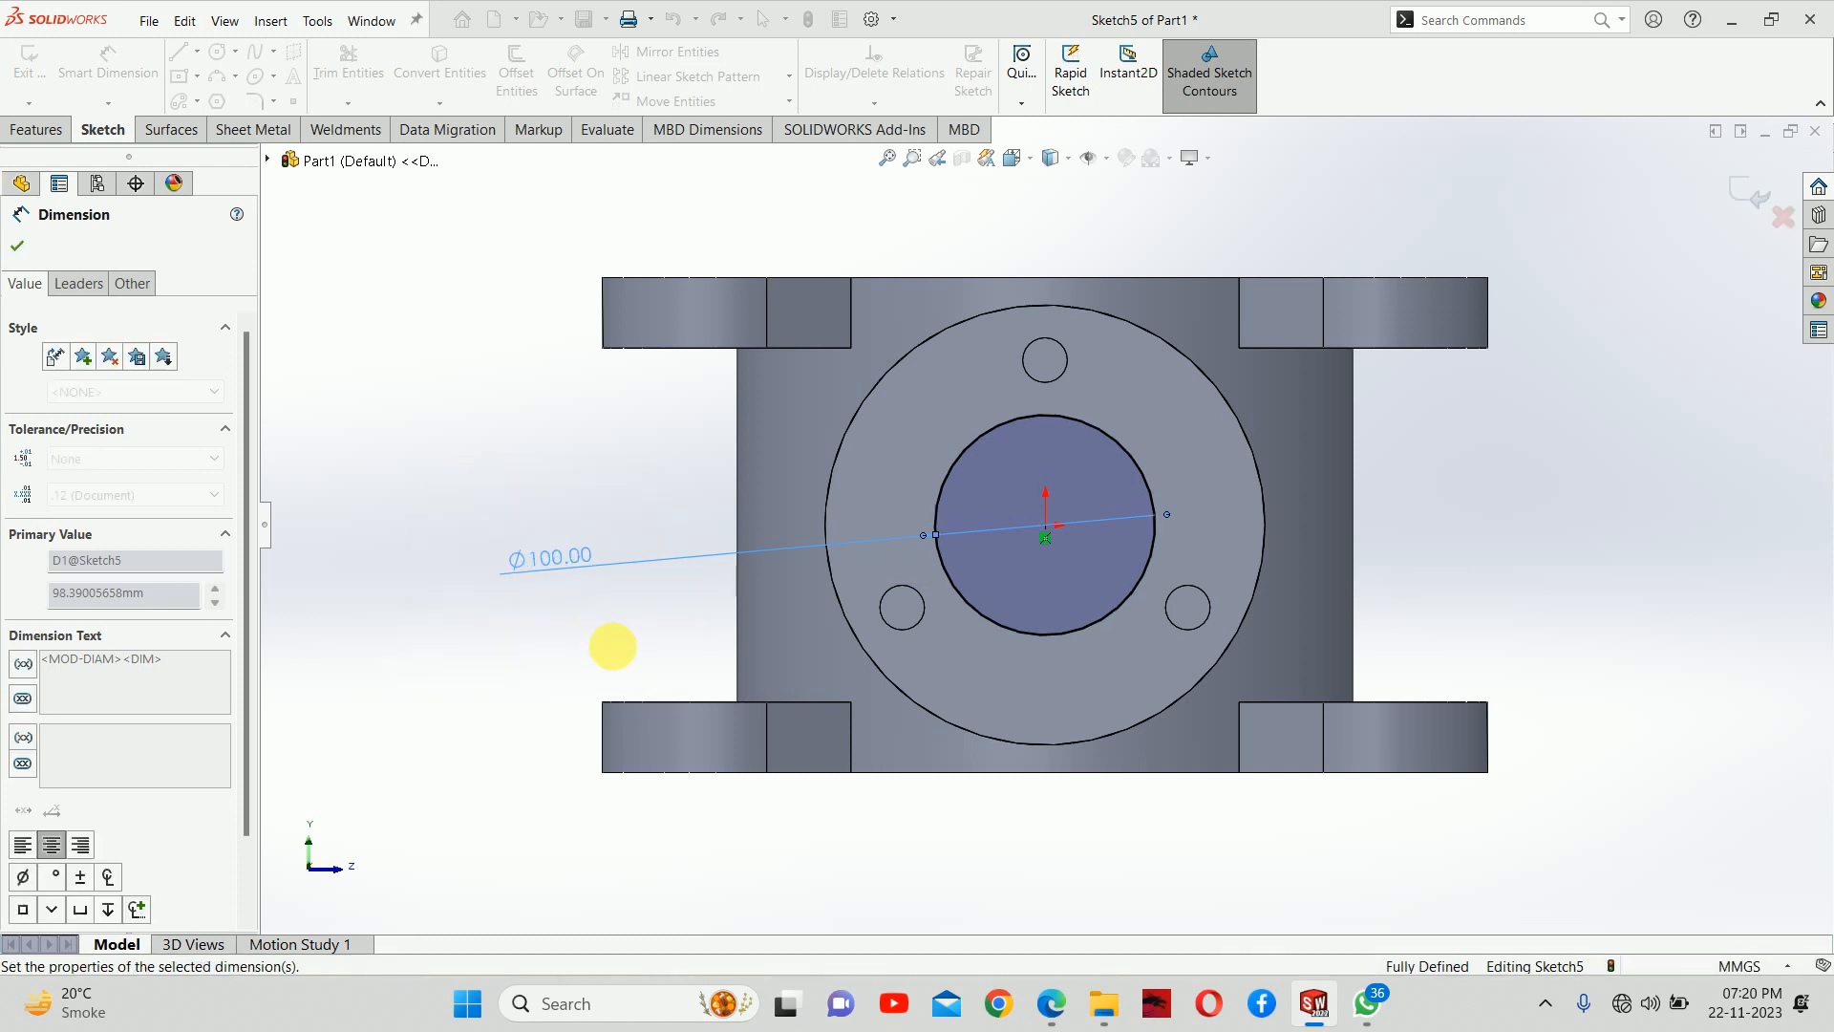
left_click(1754, 209)
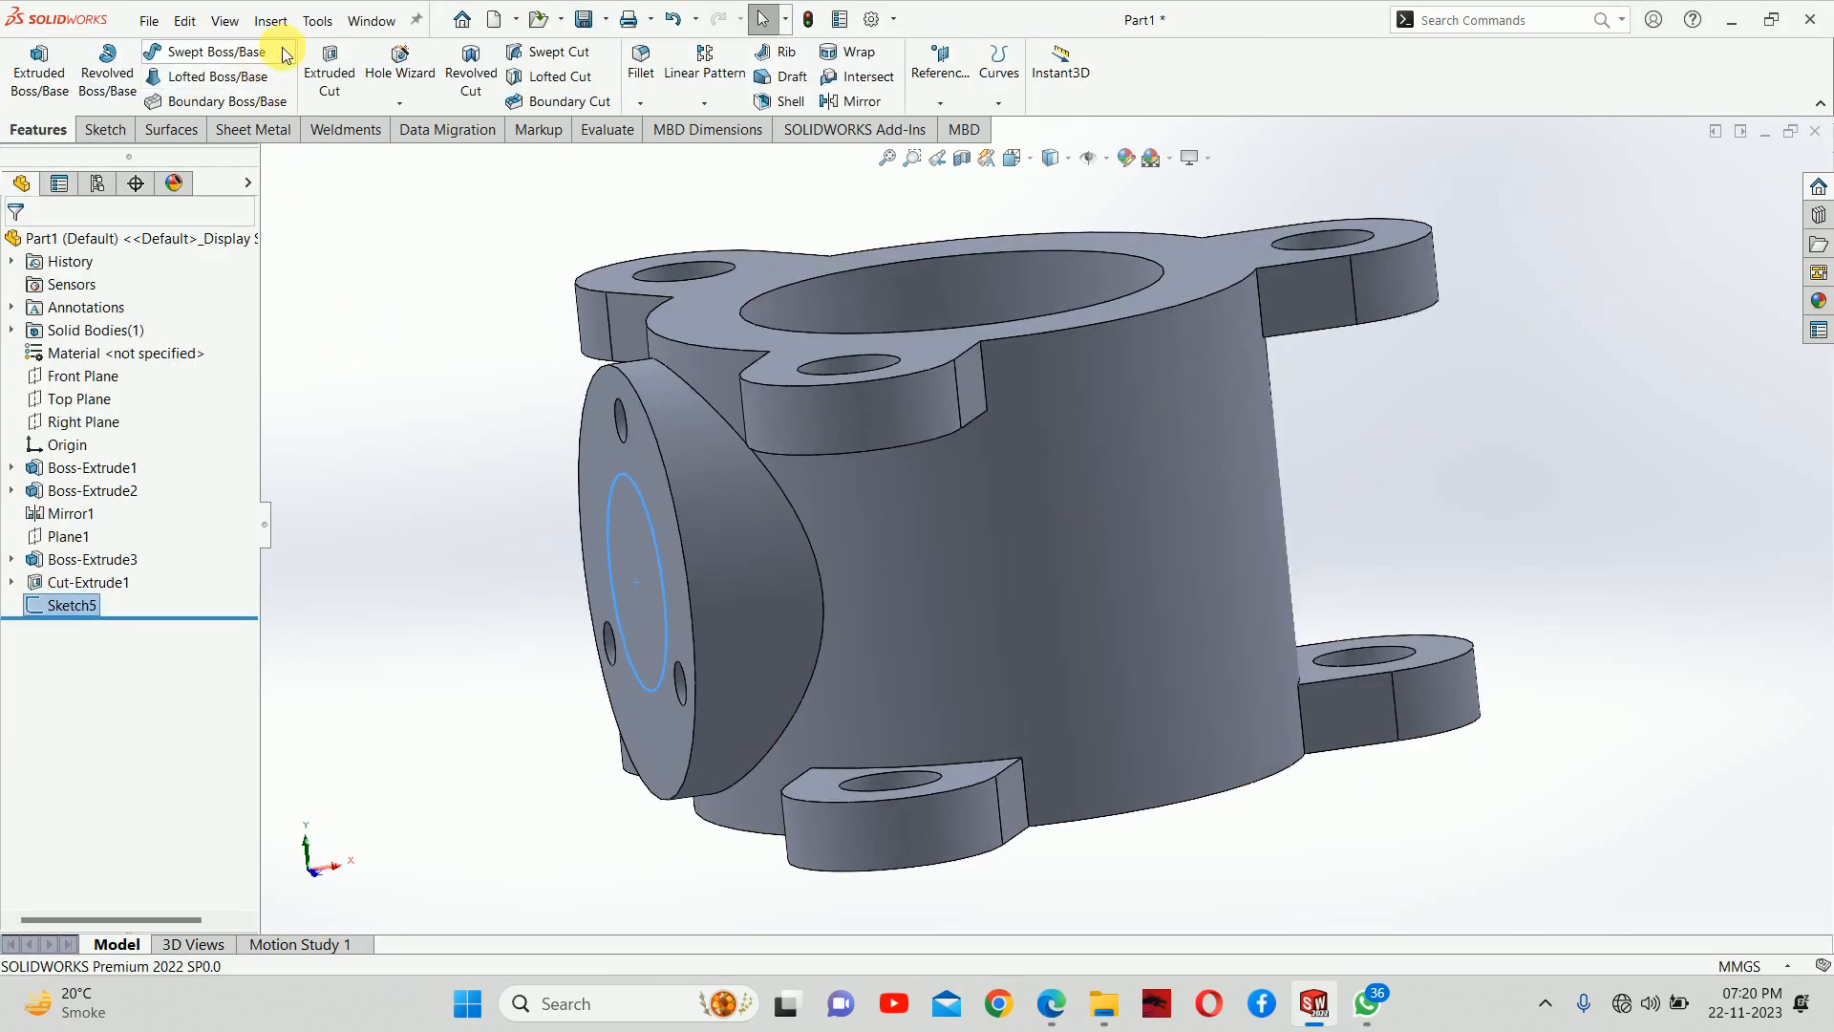
Check the recess depth in the PDF drawing's section view and cut the 100 mm circle to a blind depth of 25 mm
left_click(330, 67)
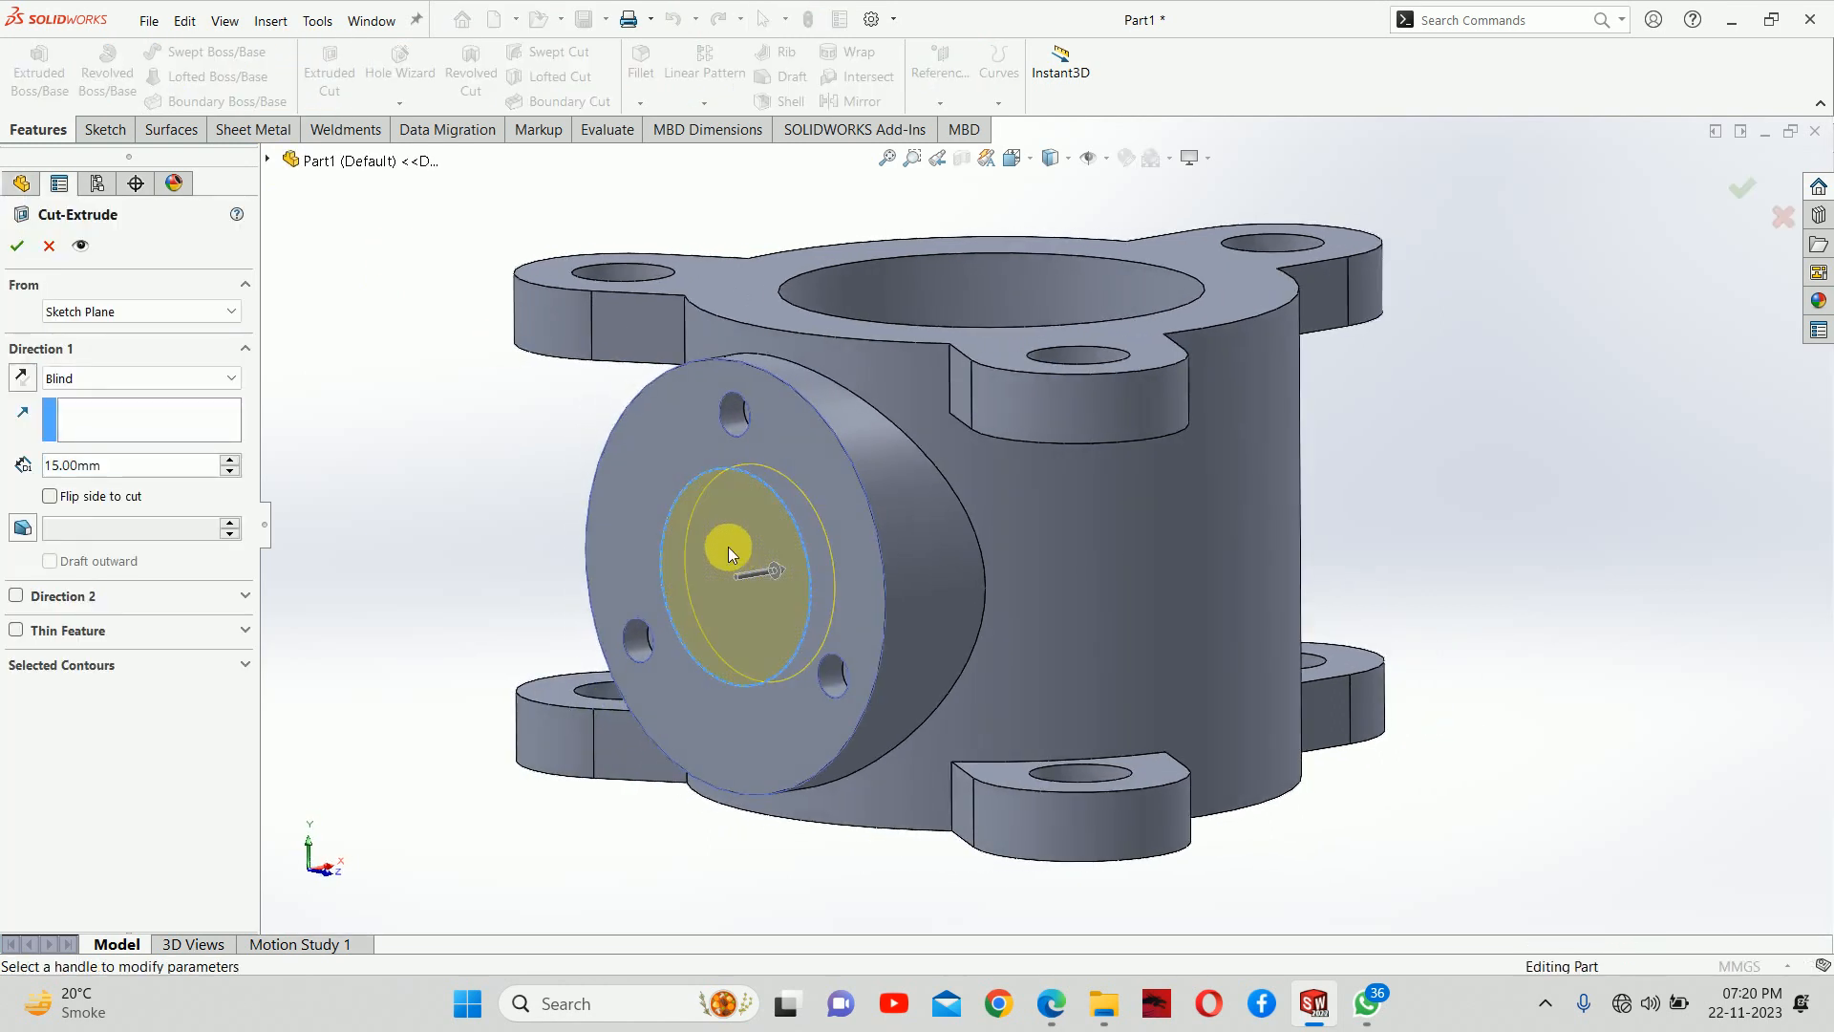
left_click(1049, 1002)
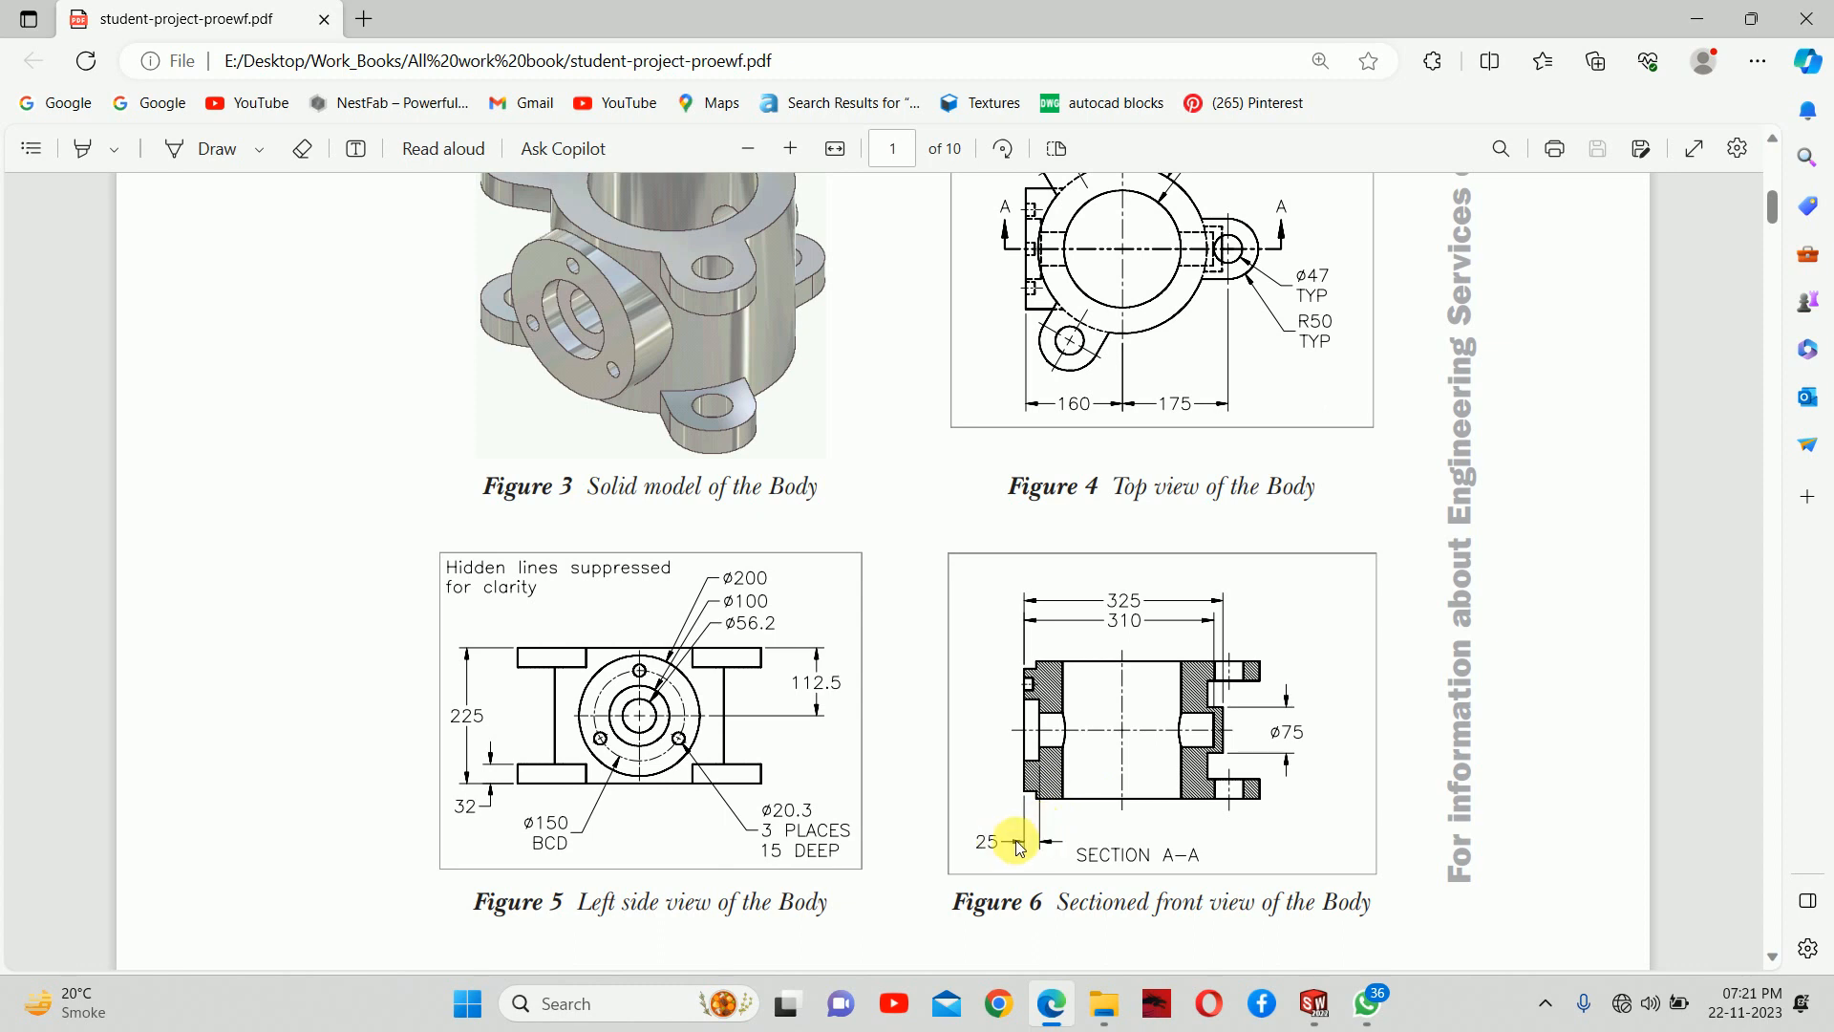
left_click(1696, 18)
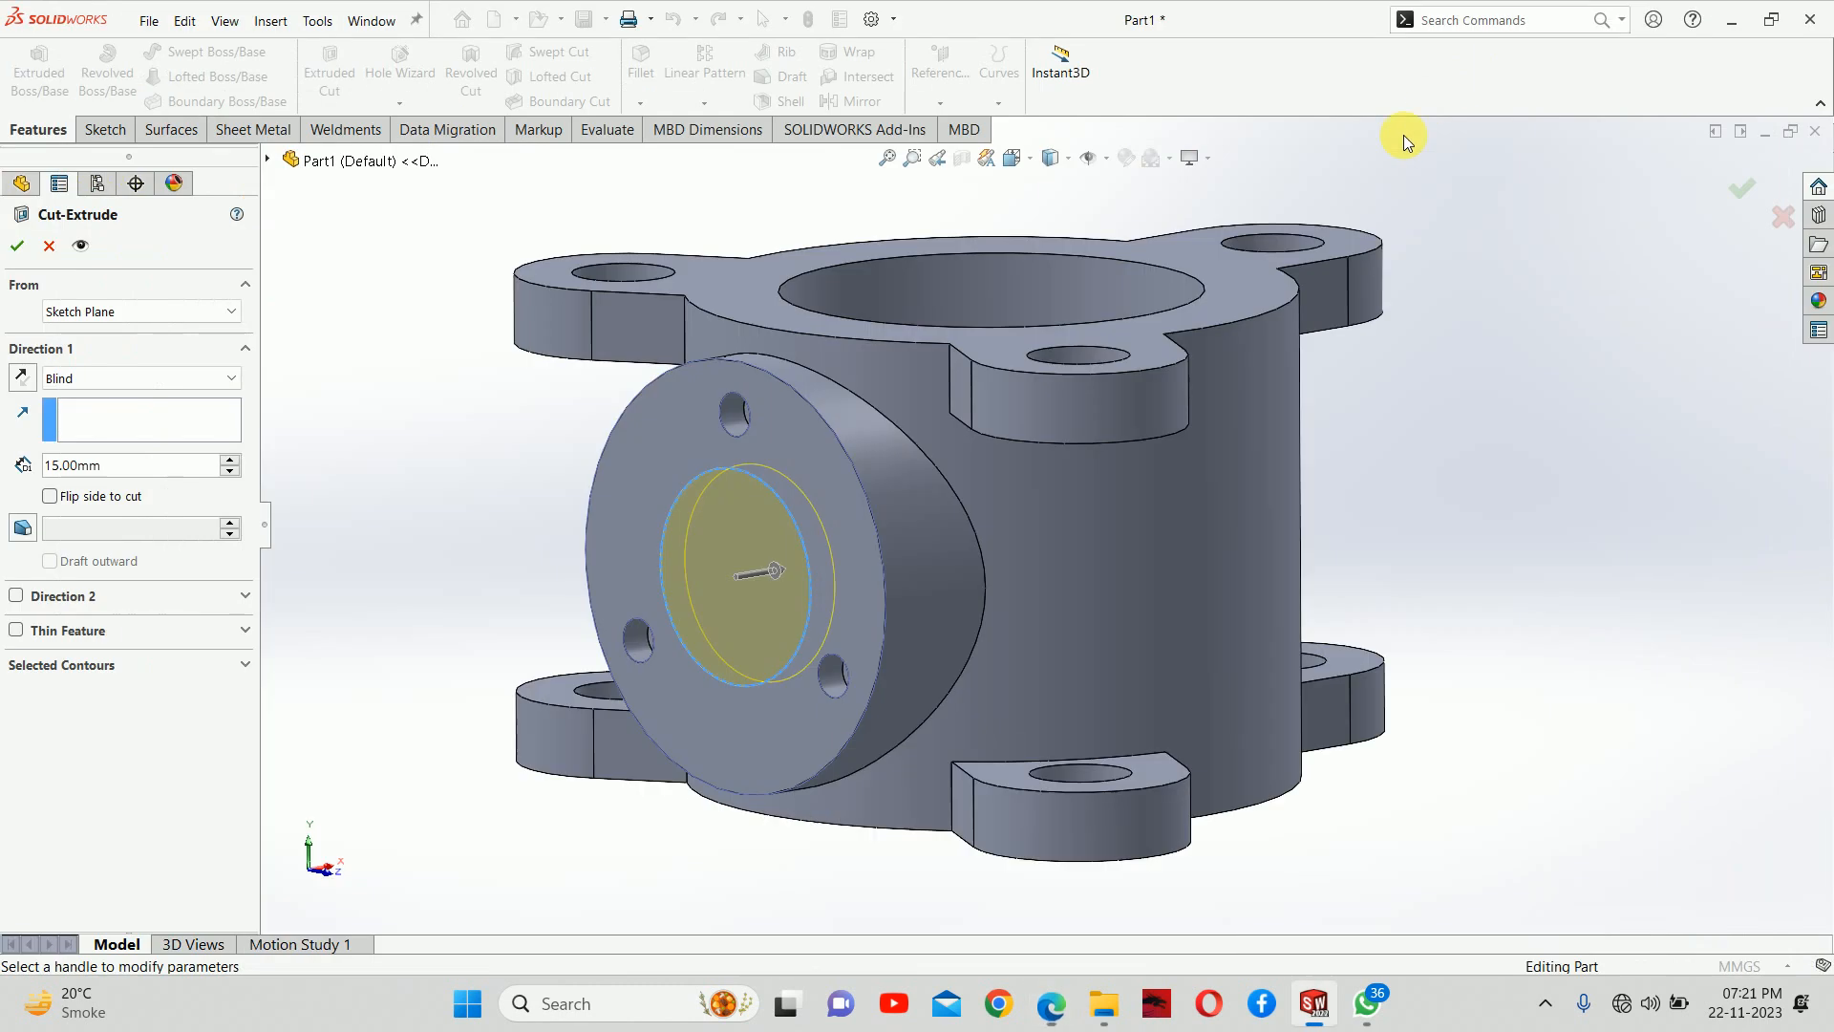
left_click(228, 462)
left_click(17, 245)
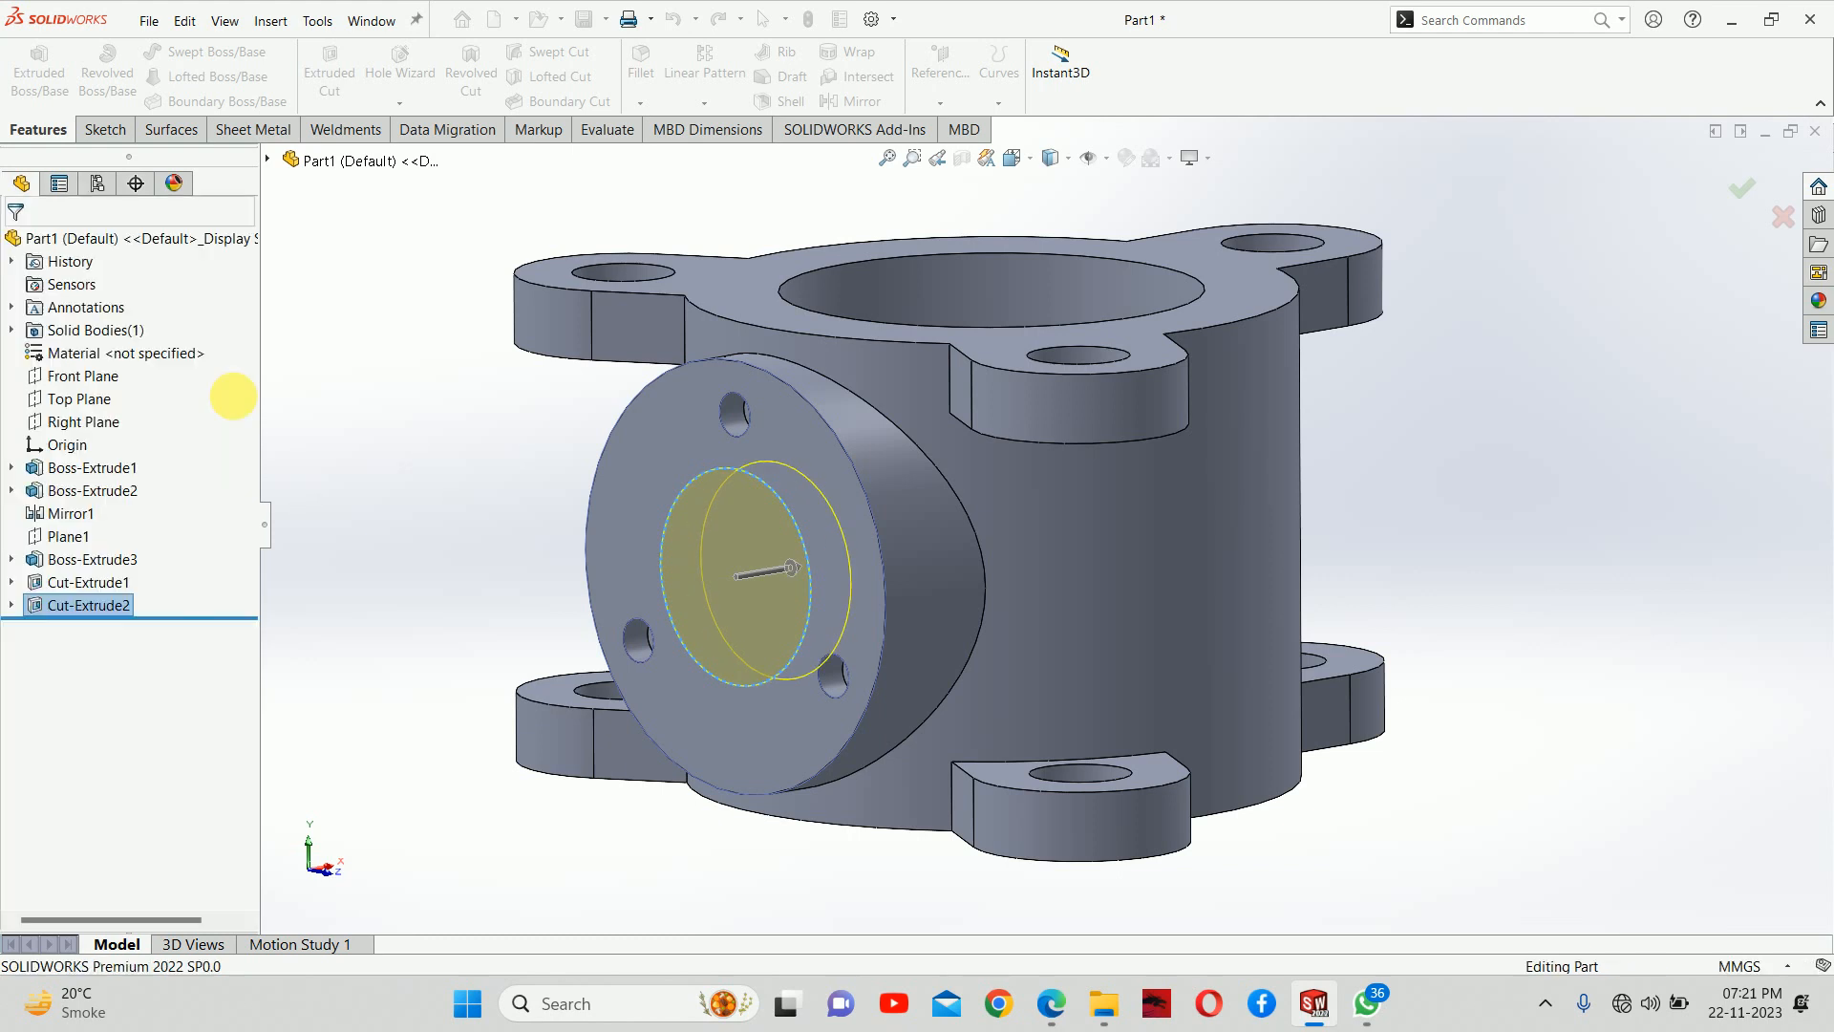
left_click(443, 452)
Check the bore diameter in the PDF drawing and sketch an origin-centred circle about 47 mm in diameter on the side flange's face
scroll(772, 529, "up", 3)
middle_click_drag(926, 518, 917, 615)
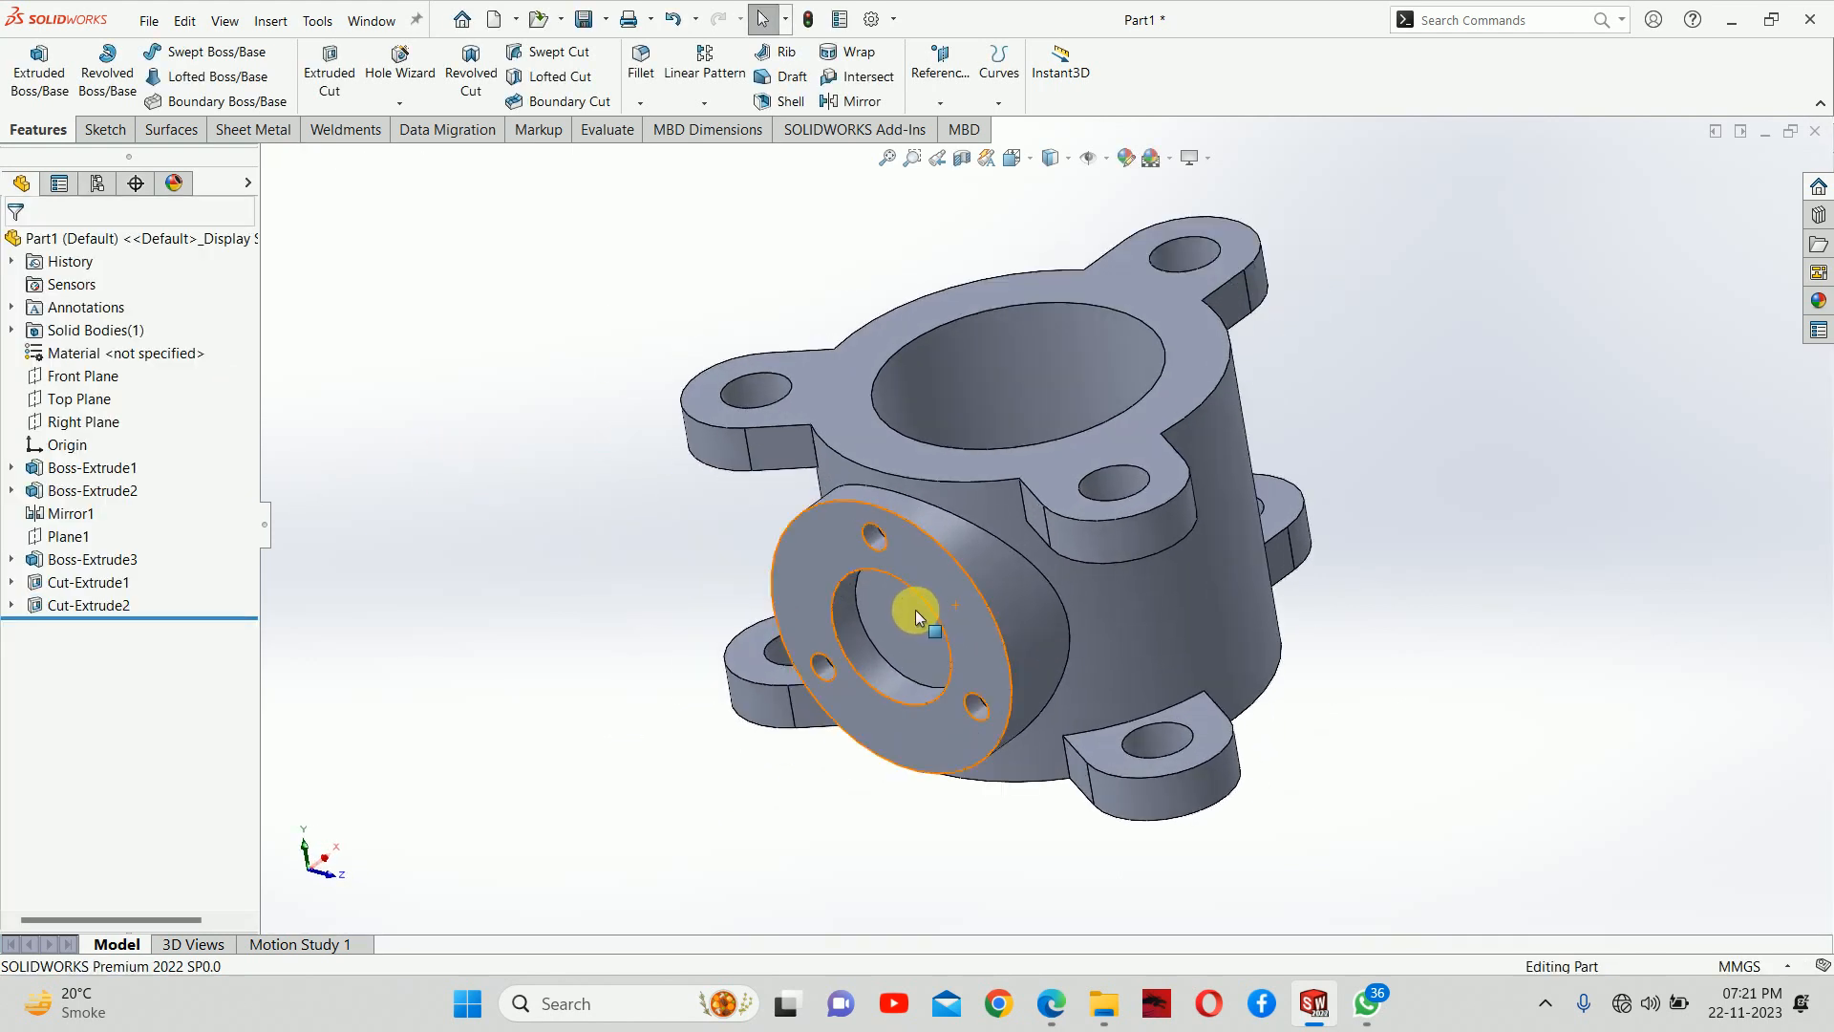
scroll(917, 614, "down", 5)
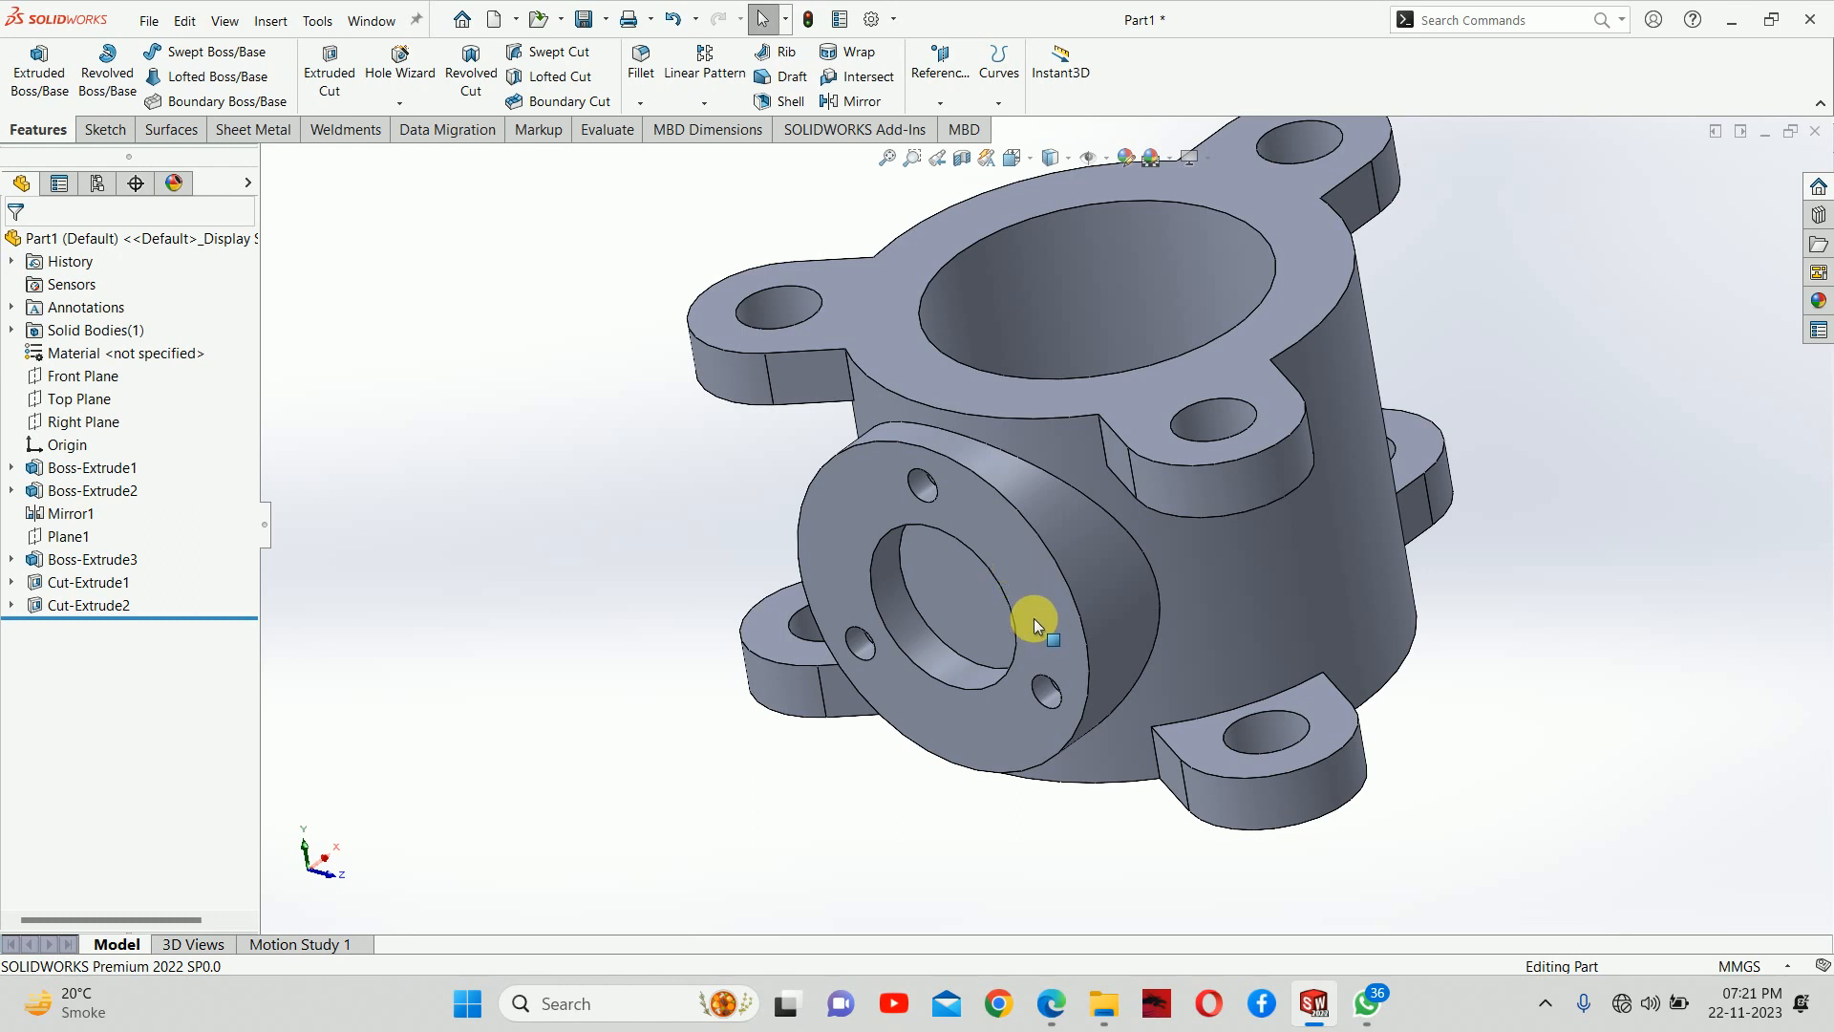
left_click(1051, 1004)
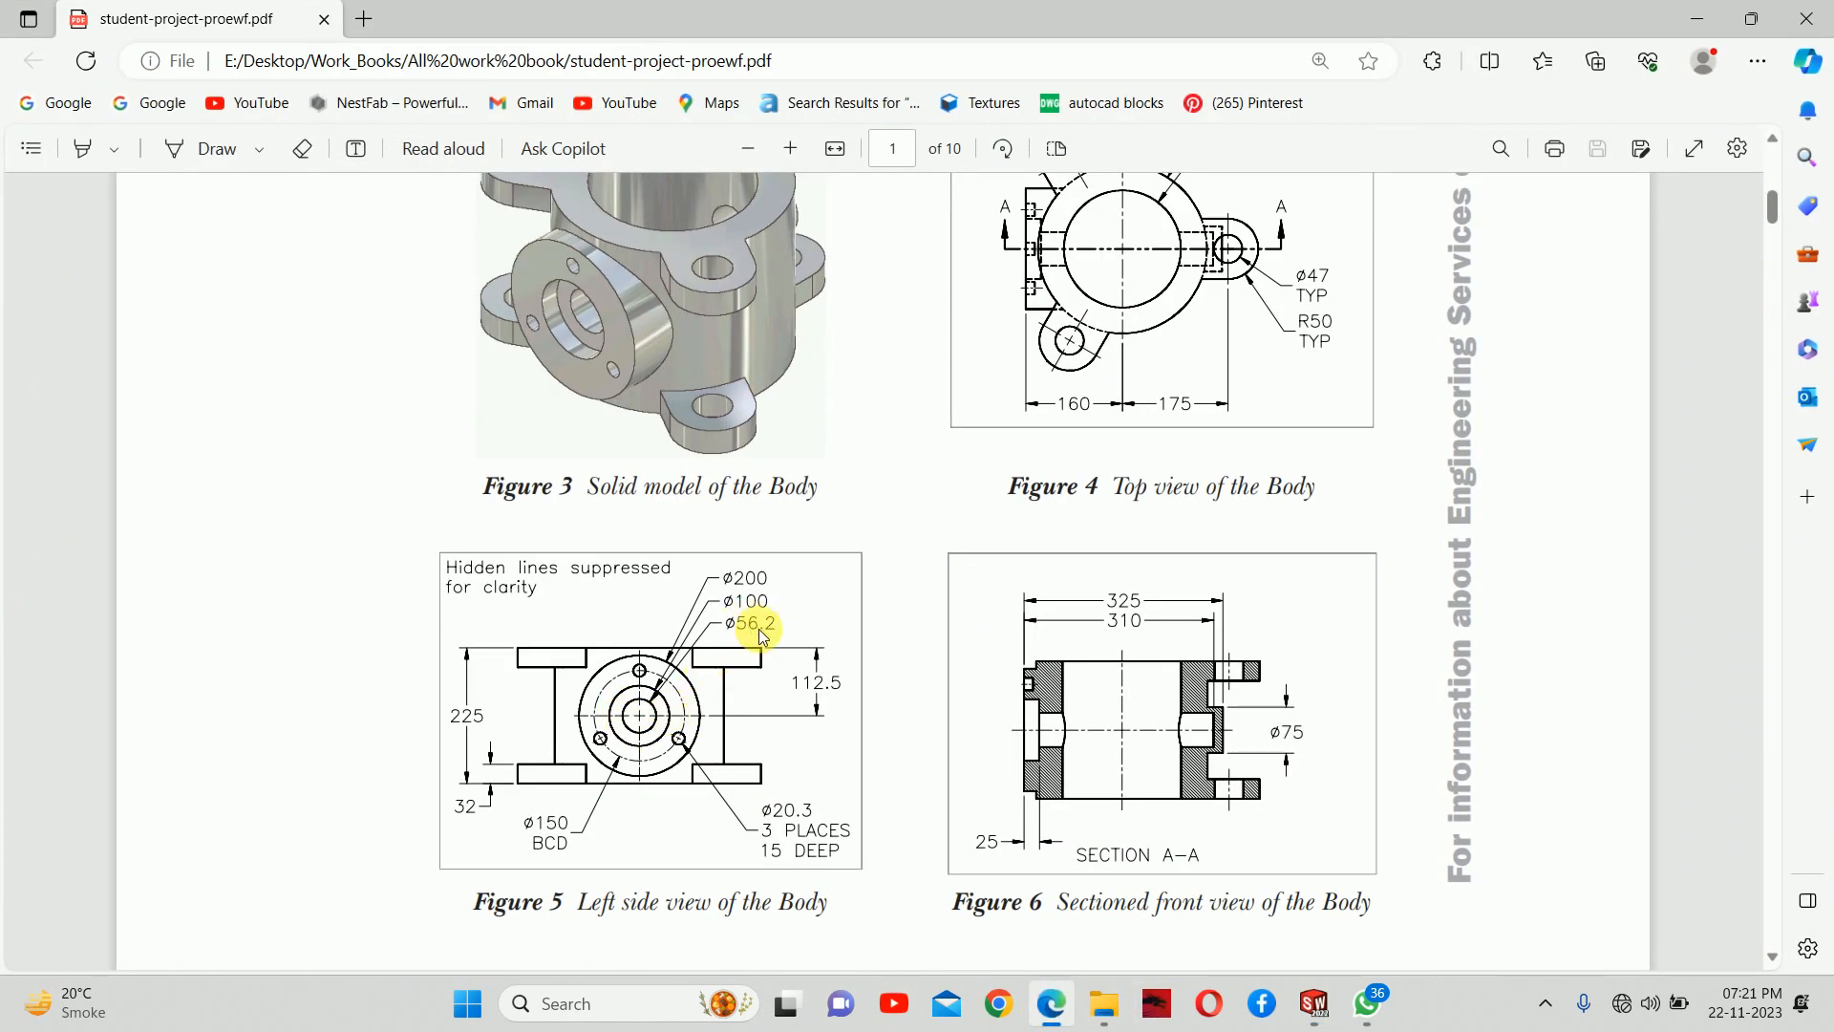
left_click(1697, 19)
left_click(983, 514)
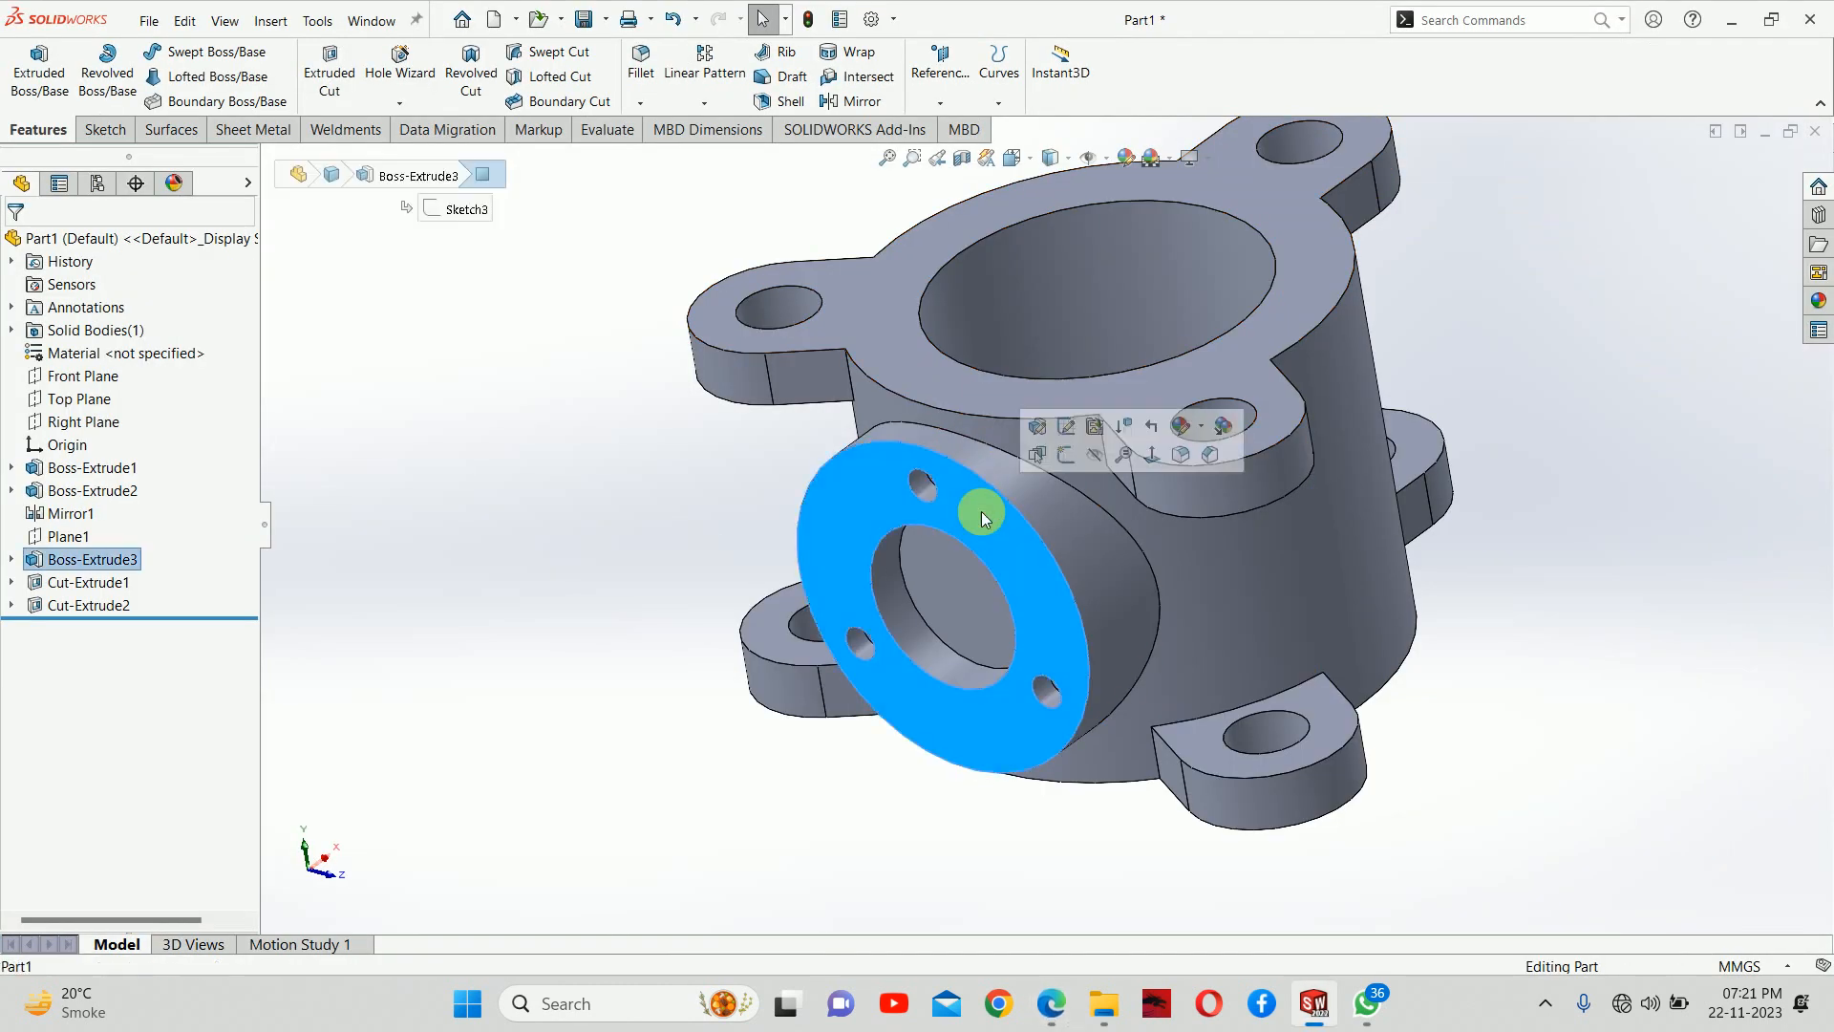
left_click(1063, 455)
right_click_drag(520, 560, 660, 557)
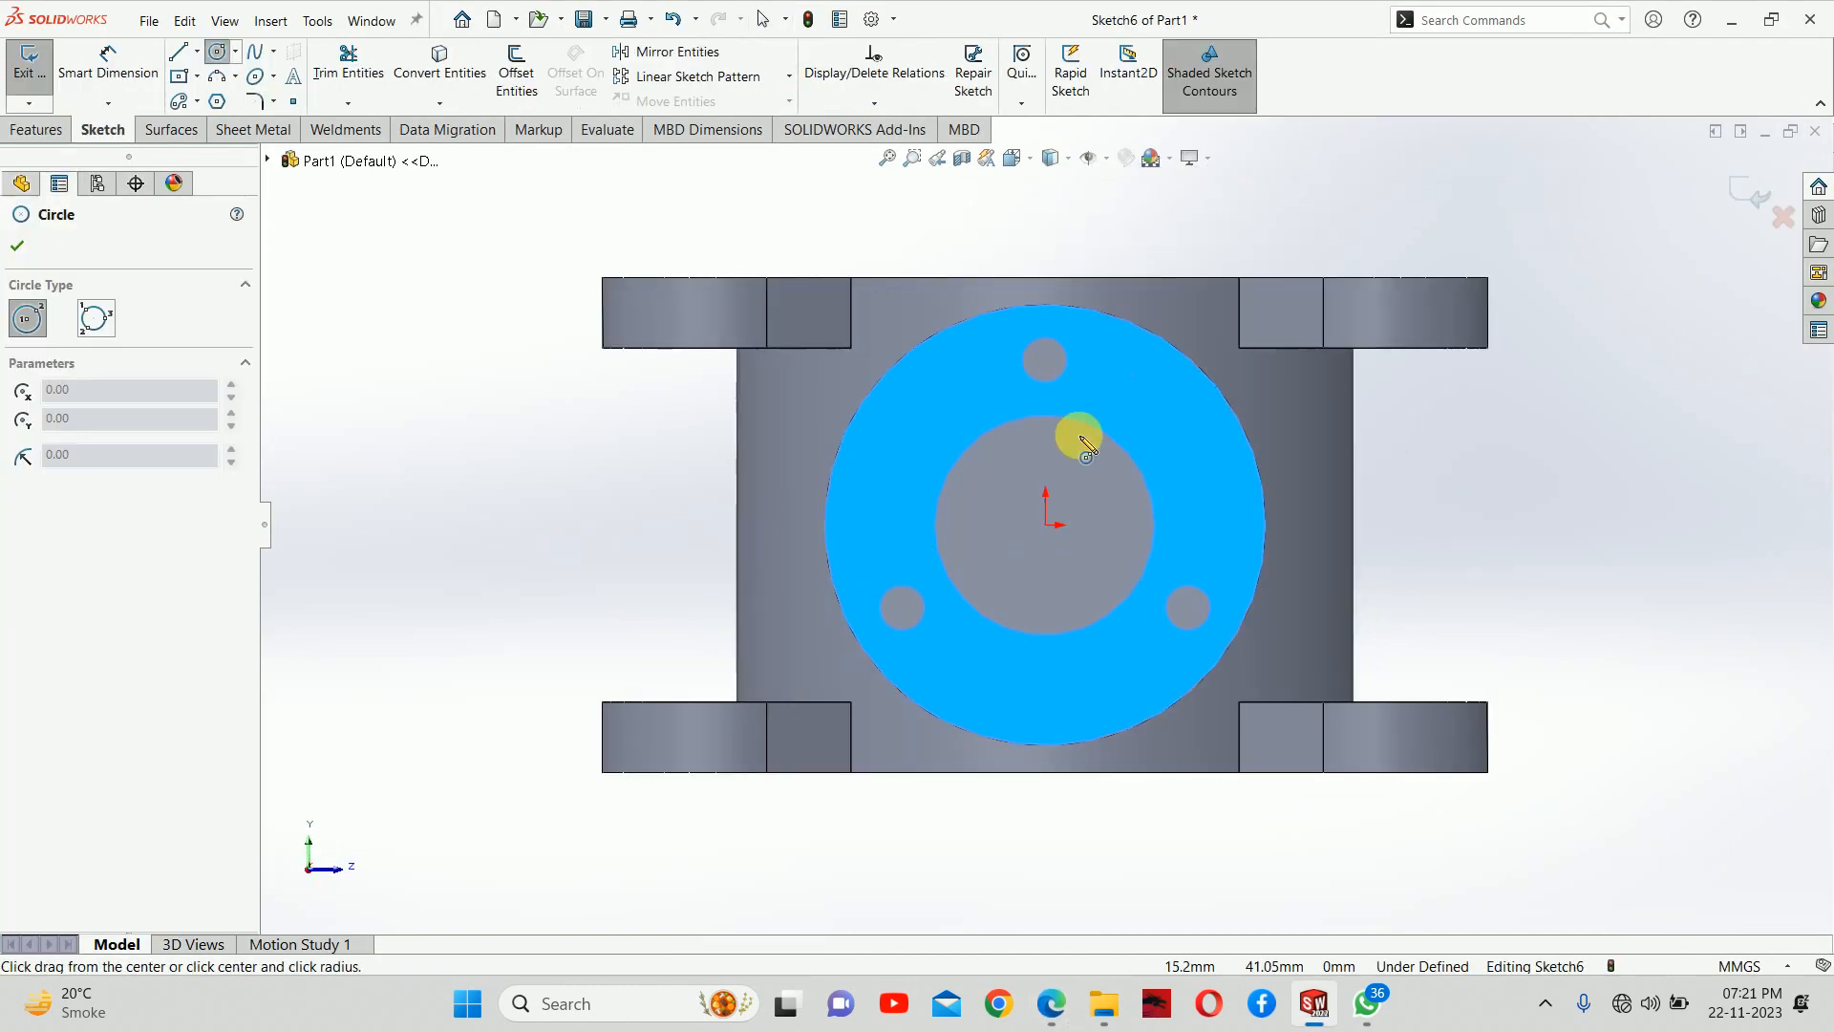
left_click(1046, 525)
left_click(1051, 474)
right_click_drag(1062, 544, 1064, 468)
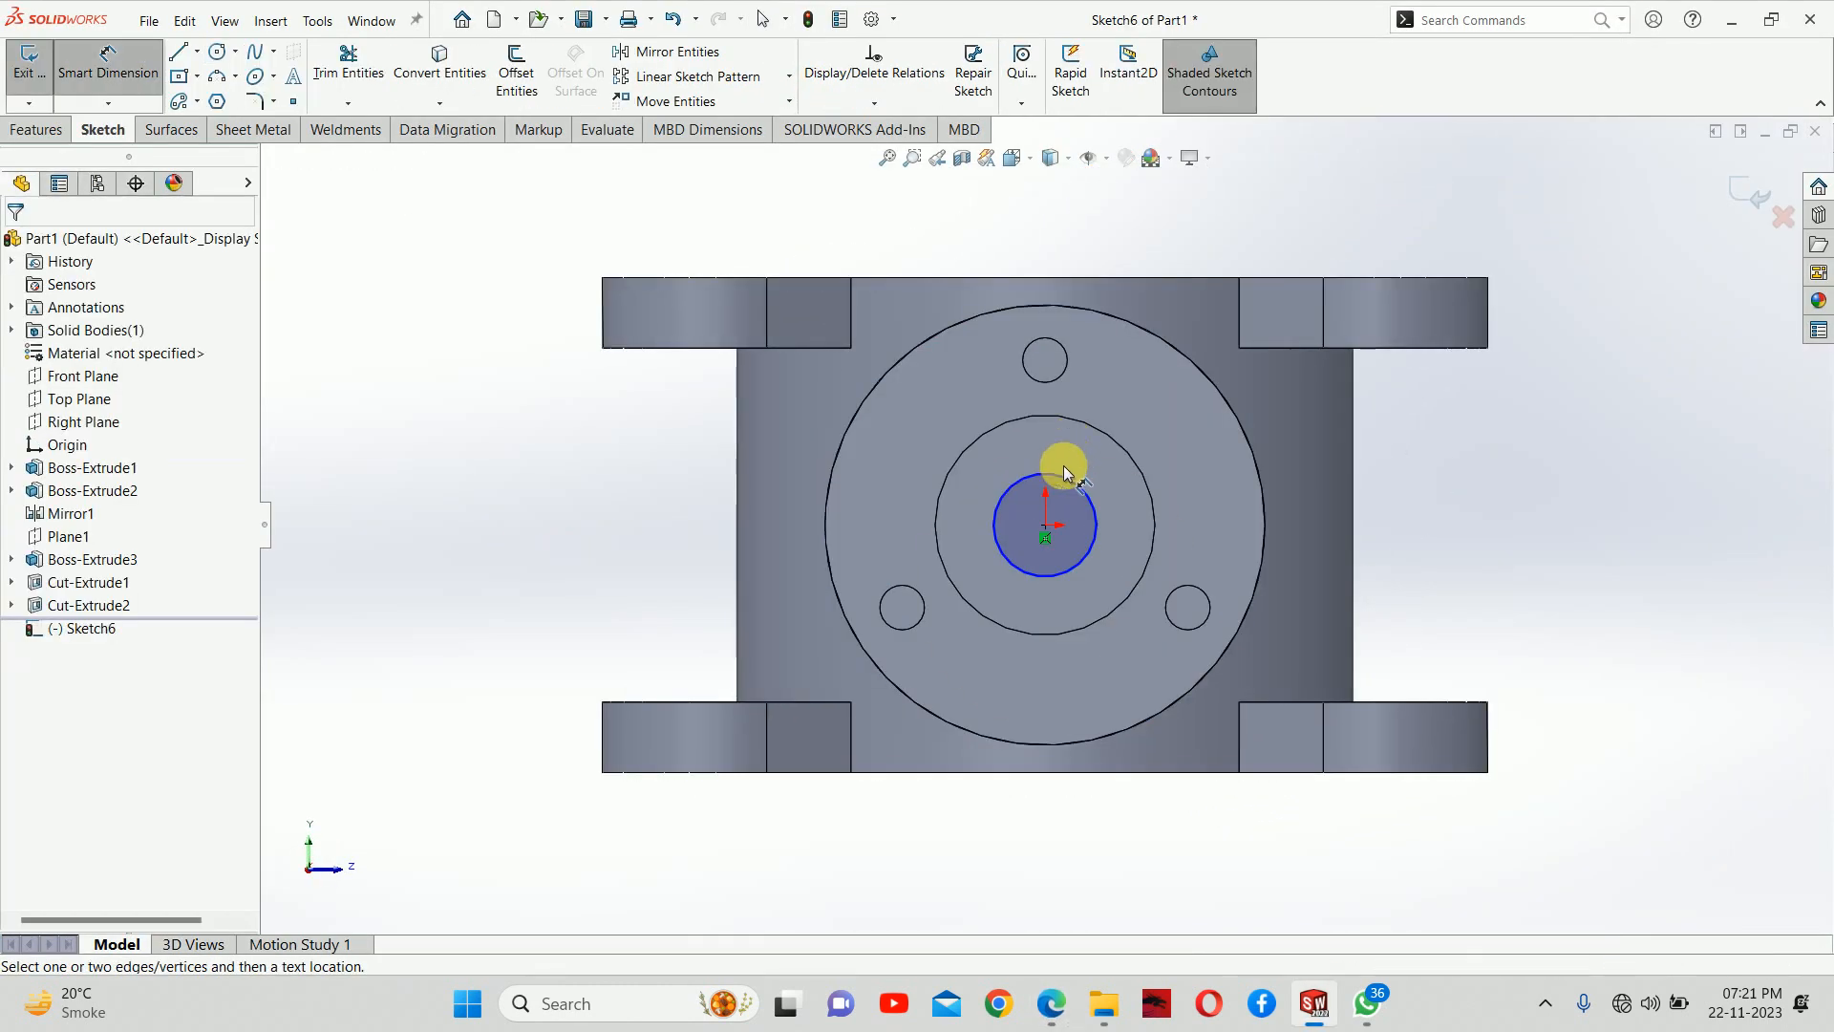
Dimension the bore circle's diameter to 56.2 mm and close the sketch
left_click(1065, 472)
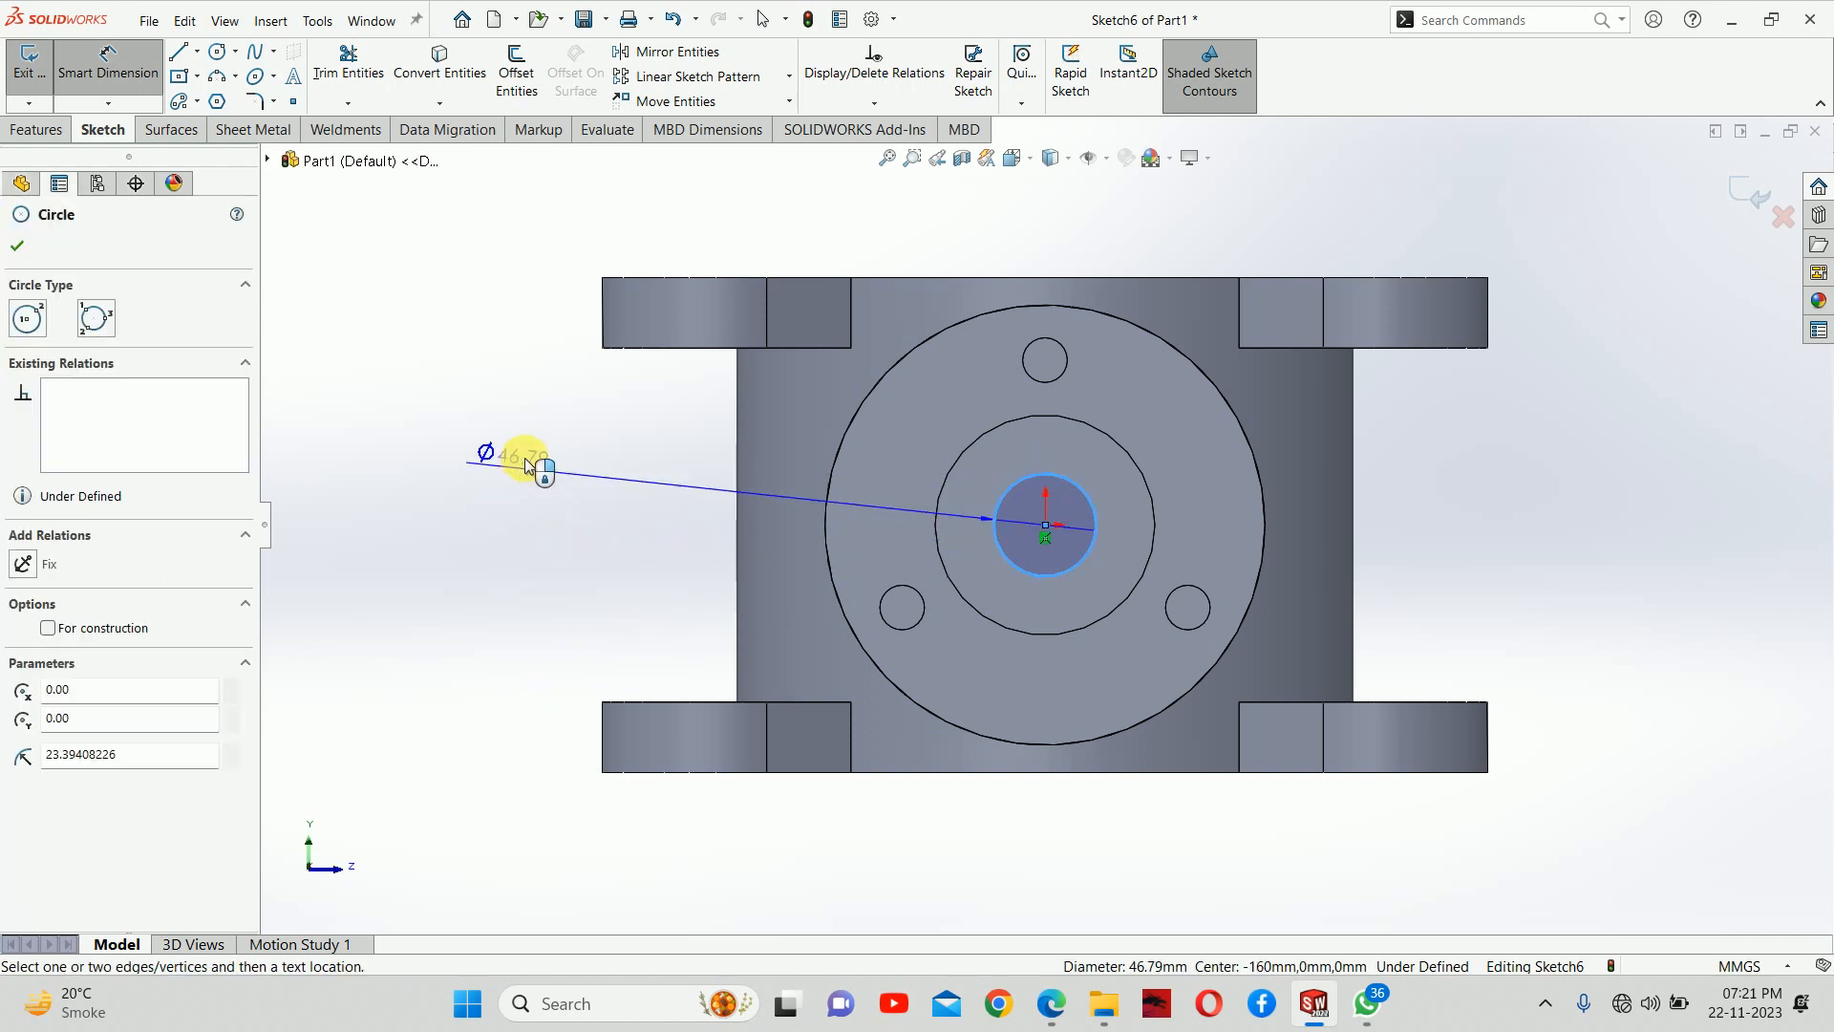
left_click(575, 414)
type("56")
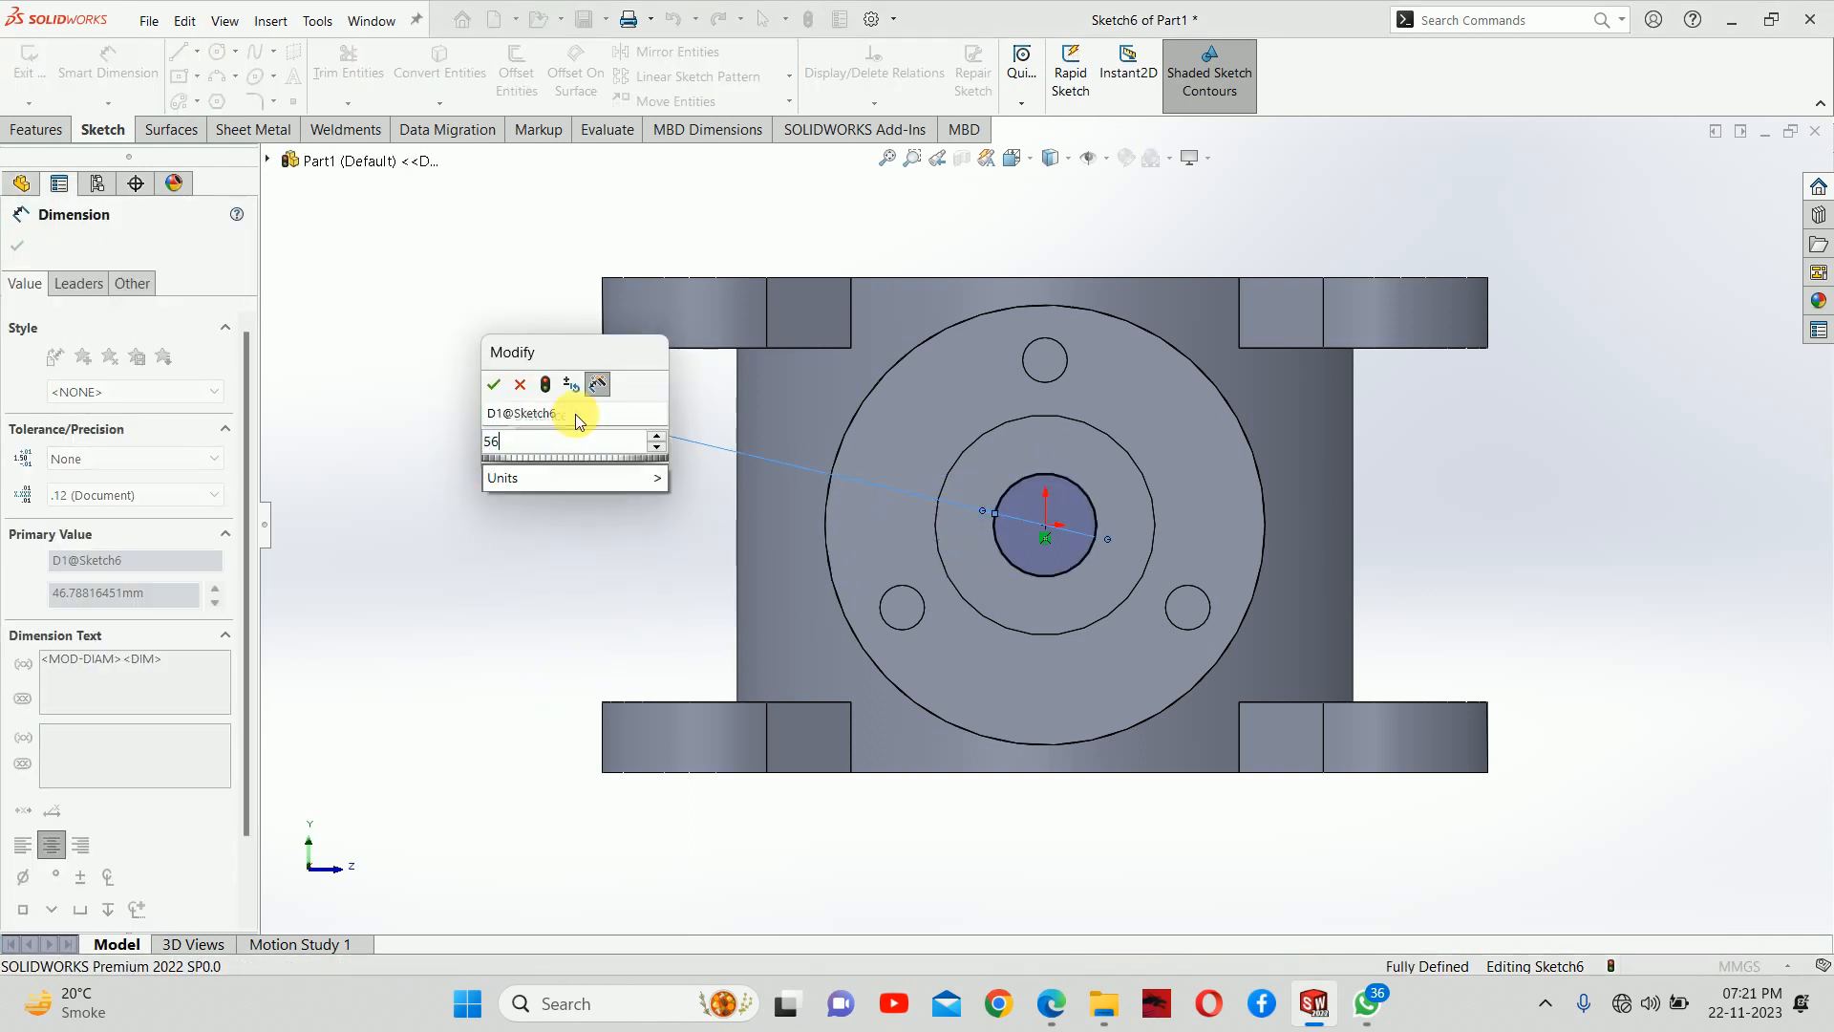
type(".2")
key("Return")
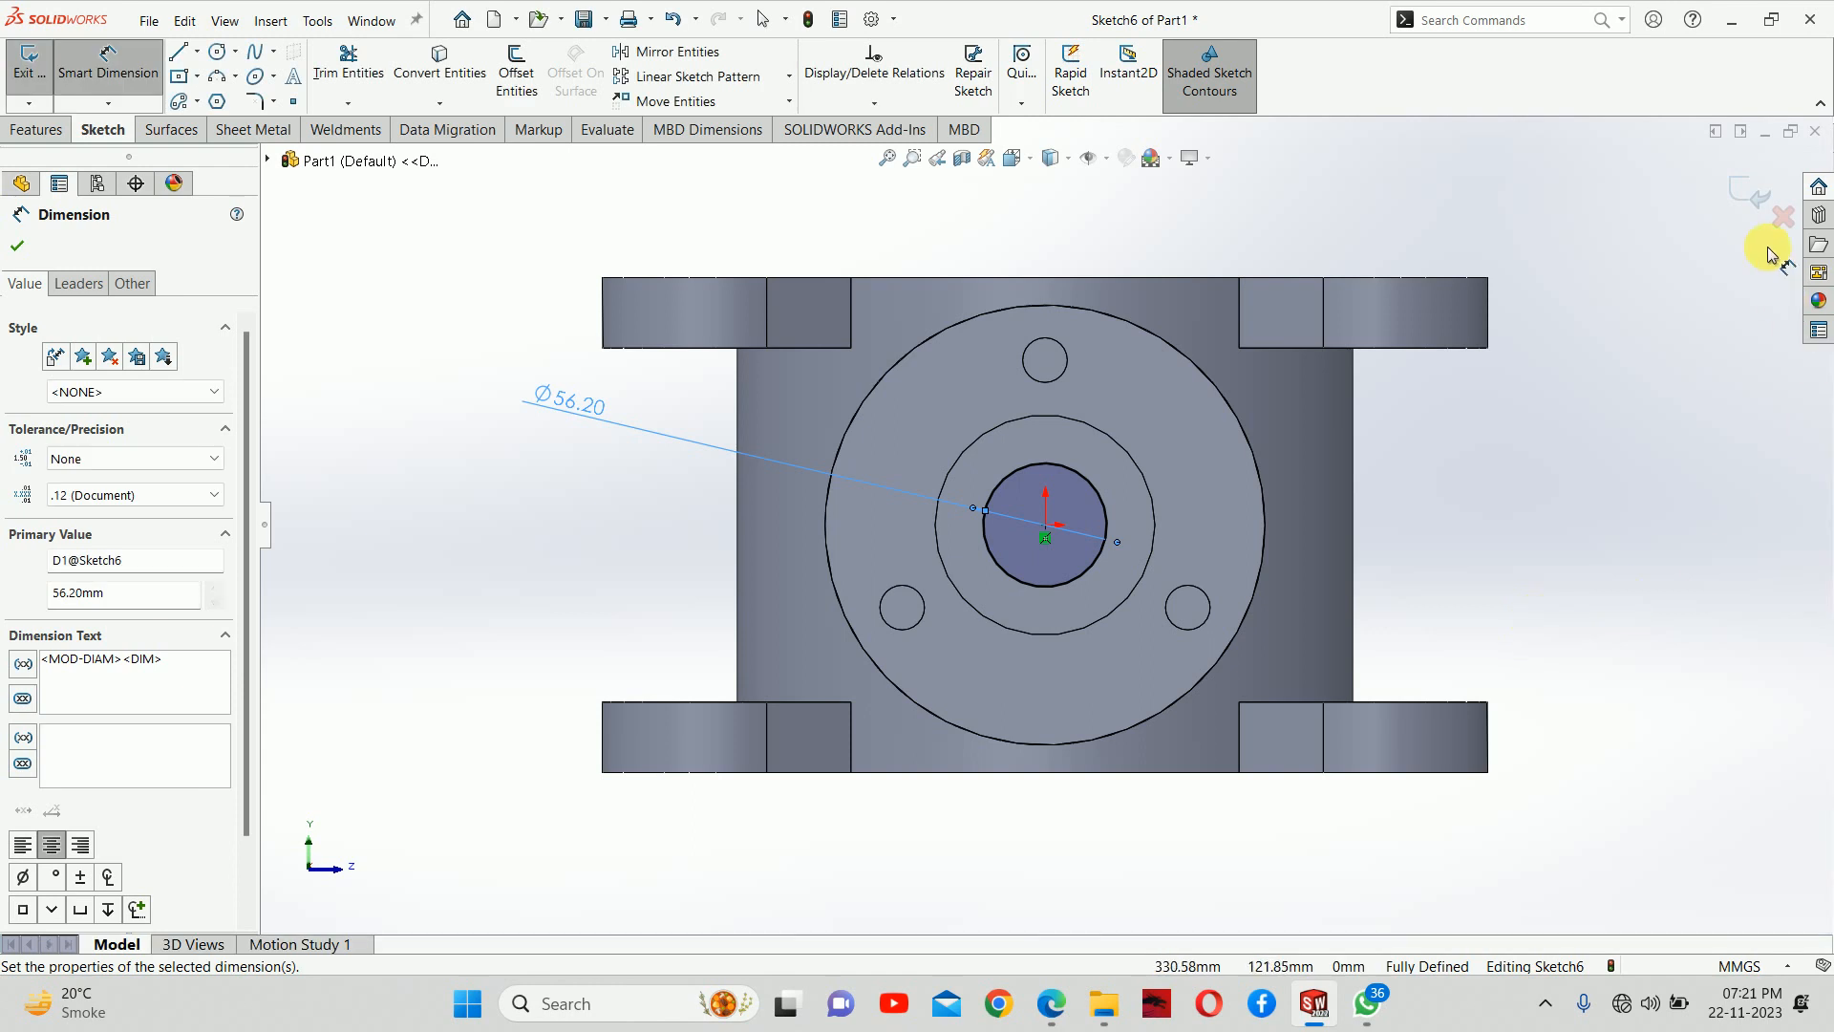
left_click(1746, 194)
Check the bore depth in the PDF drawing and try an extruded cut of the bore circle with a blind depth of 310 mm
middle_click_drag(1357, 514, 929, 749)
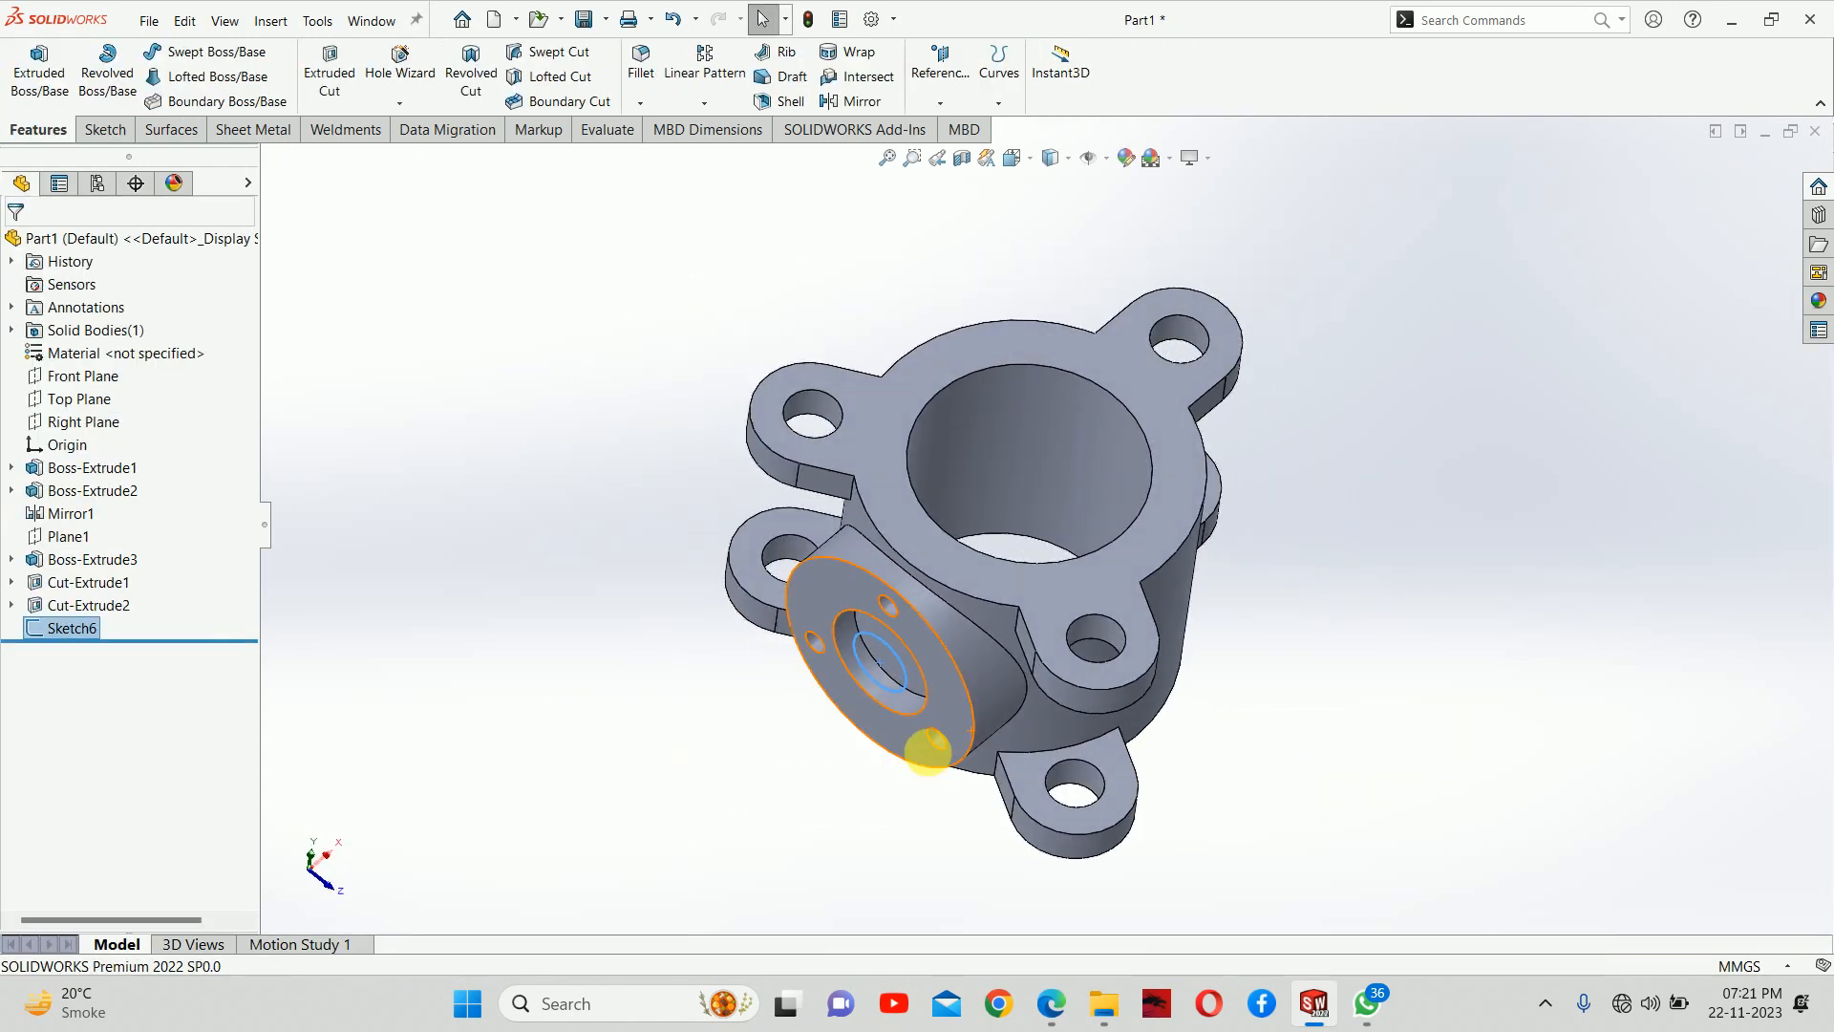
left_click(329, 67)
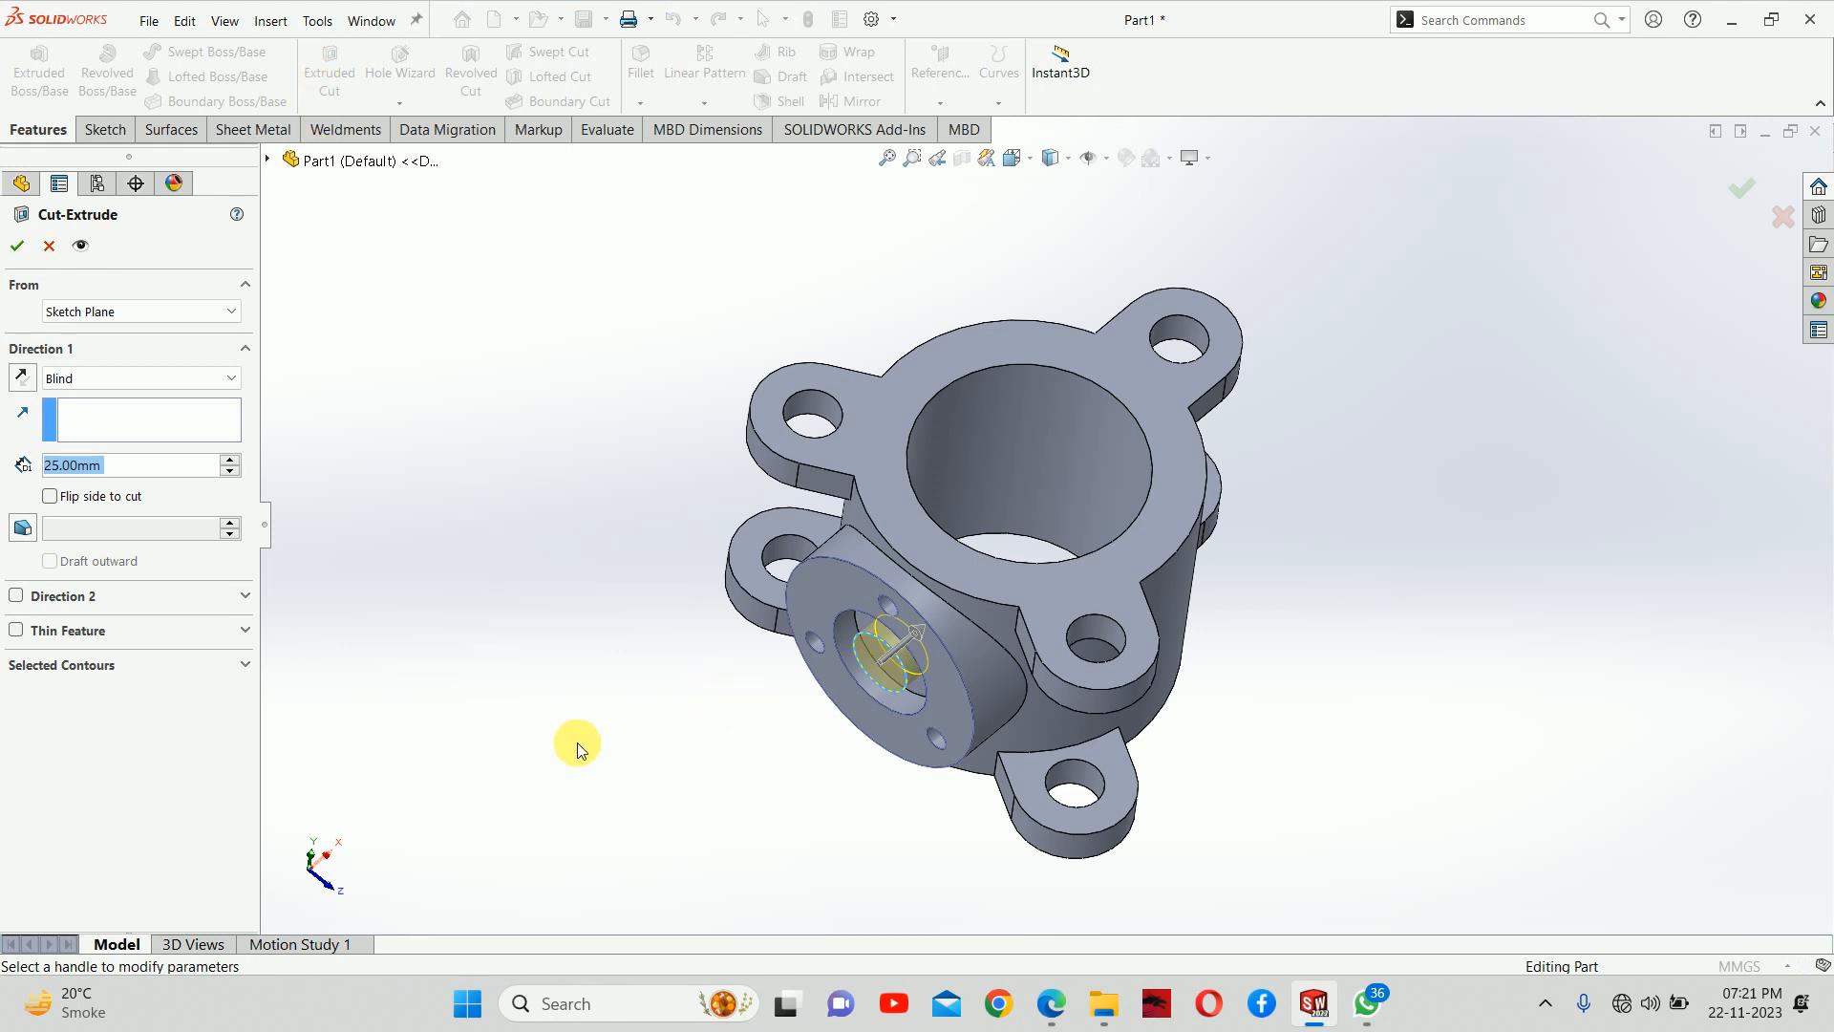
left_click(1036, 989)
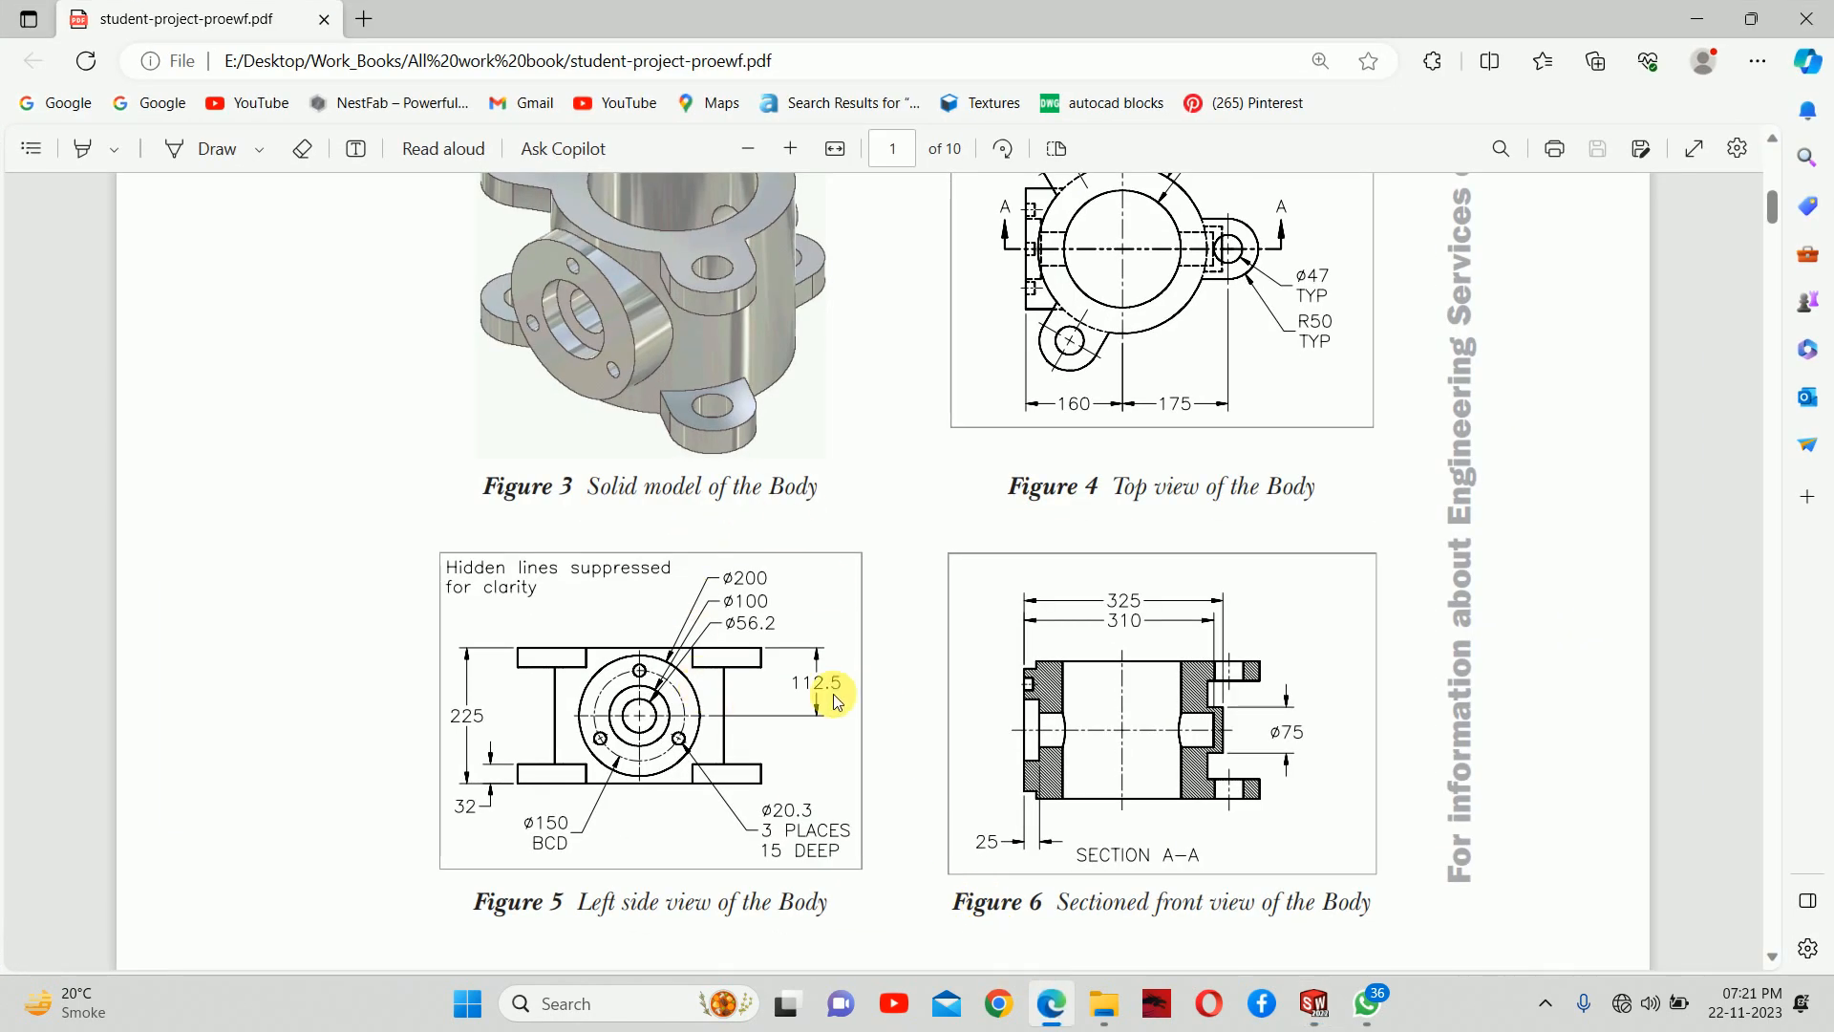
scroll(965, 660, "up", 1, "ctrl")
scroll(1046, 550, "up", 1)
scroll(1036, 521, "down", 3)
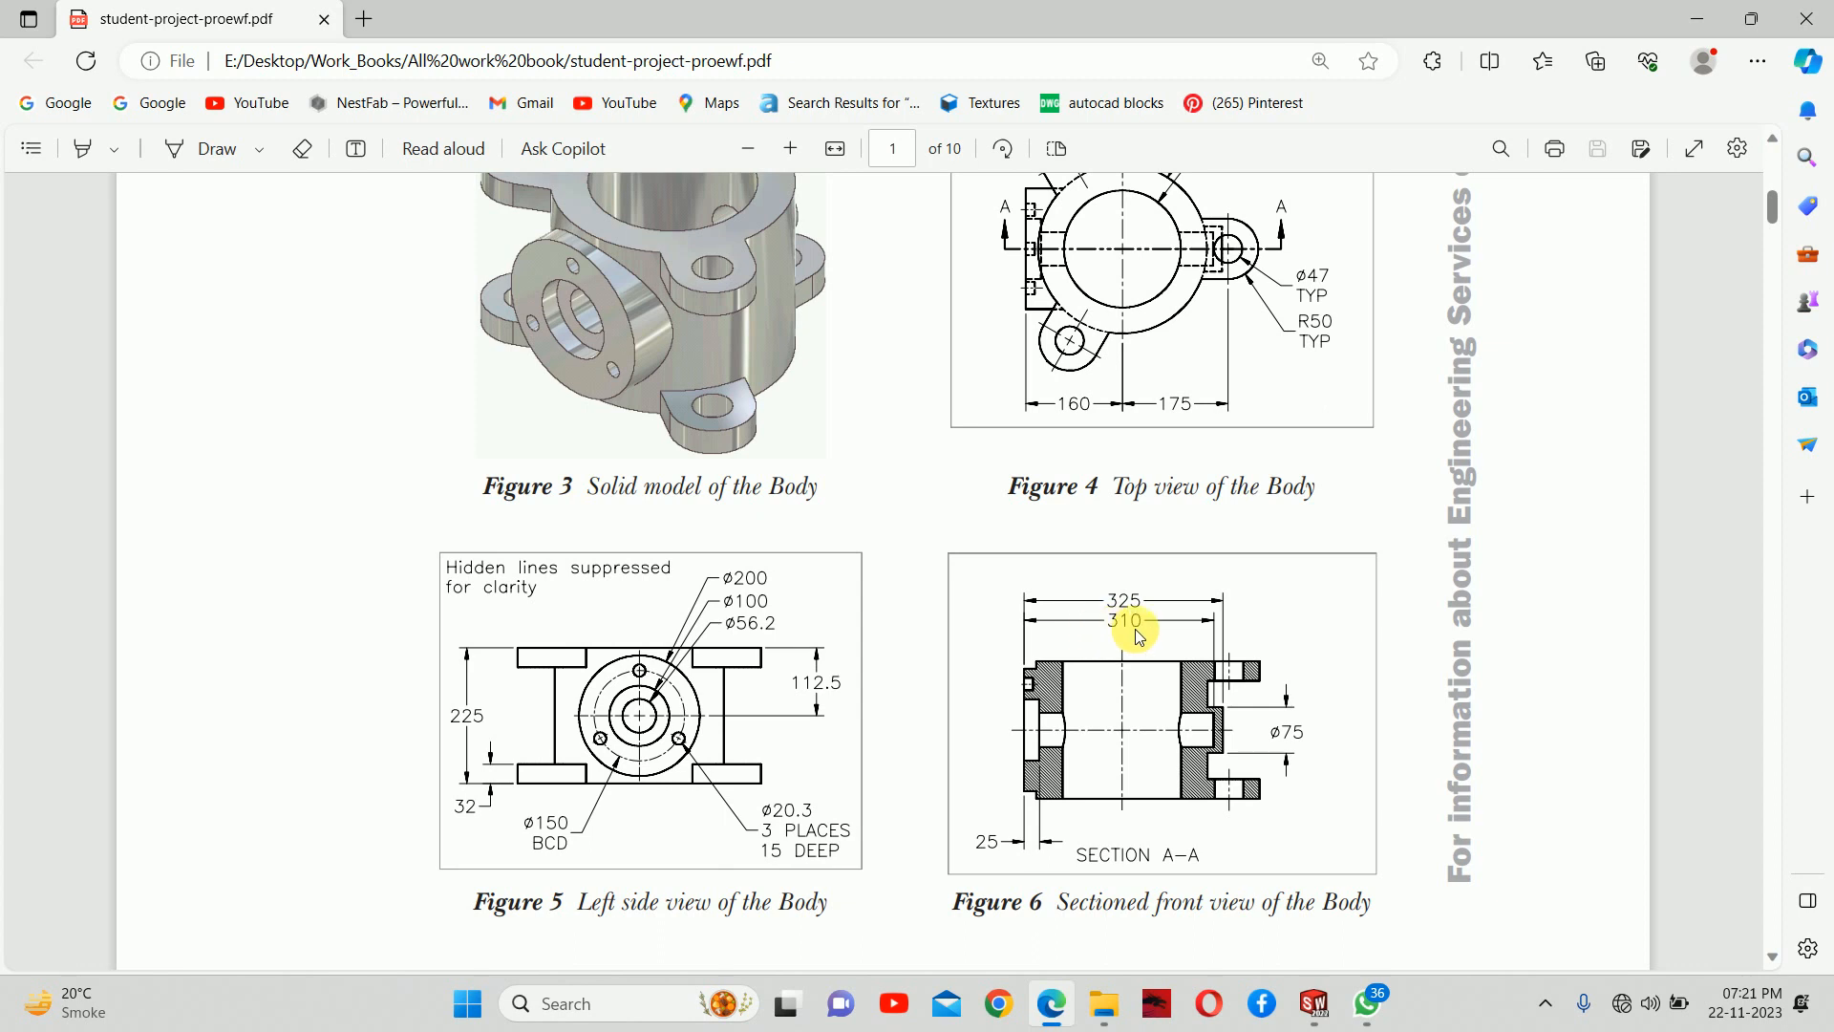
left_click(1697, 19)
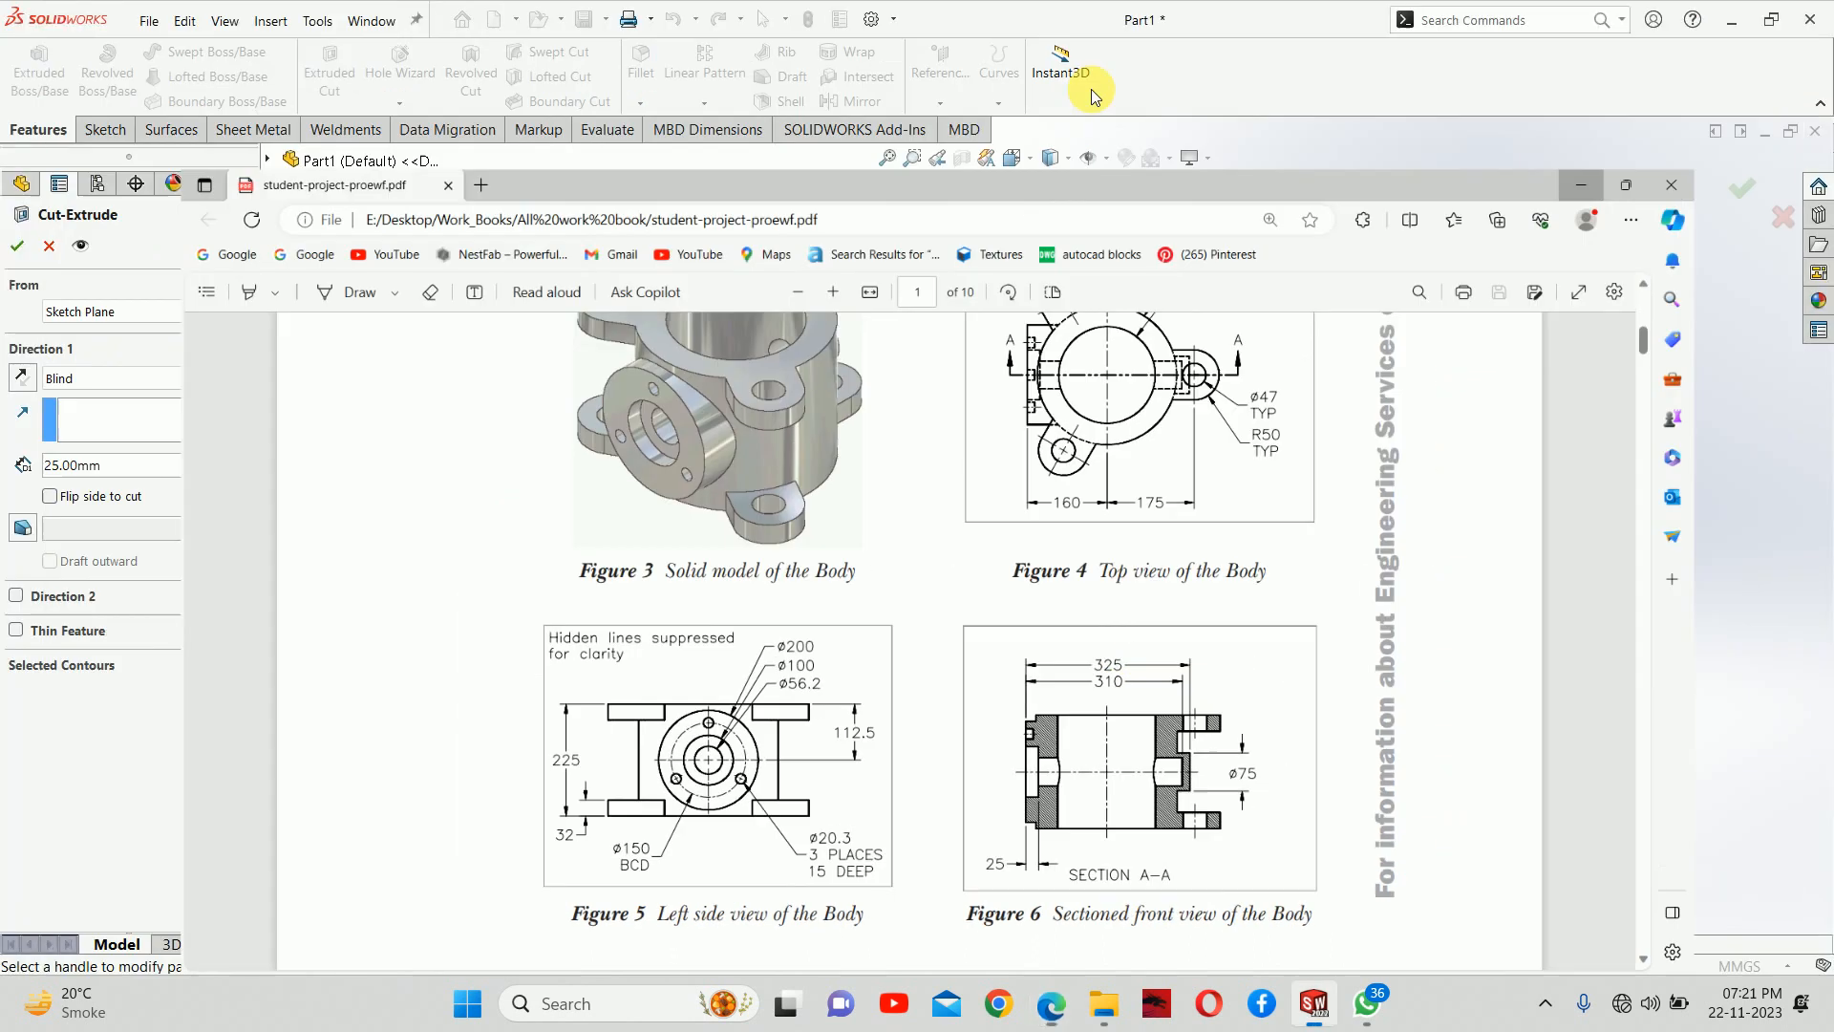
double_click(106, 472)
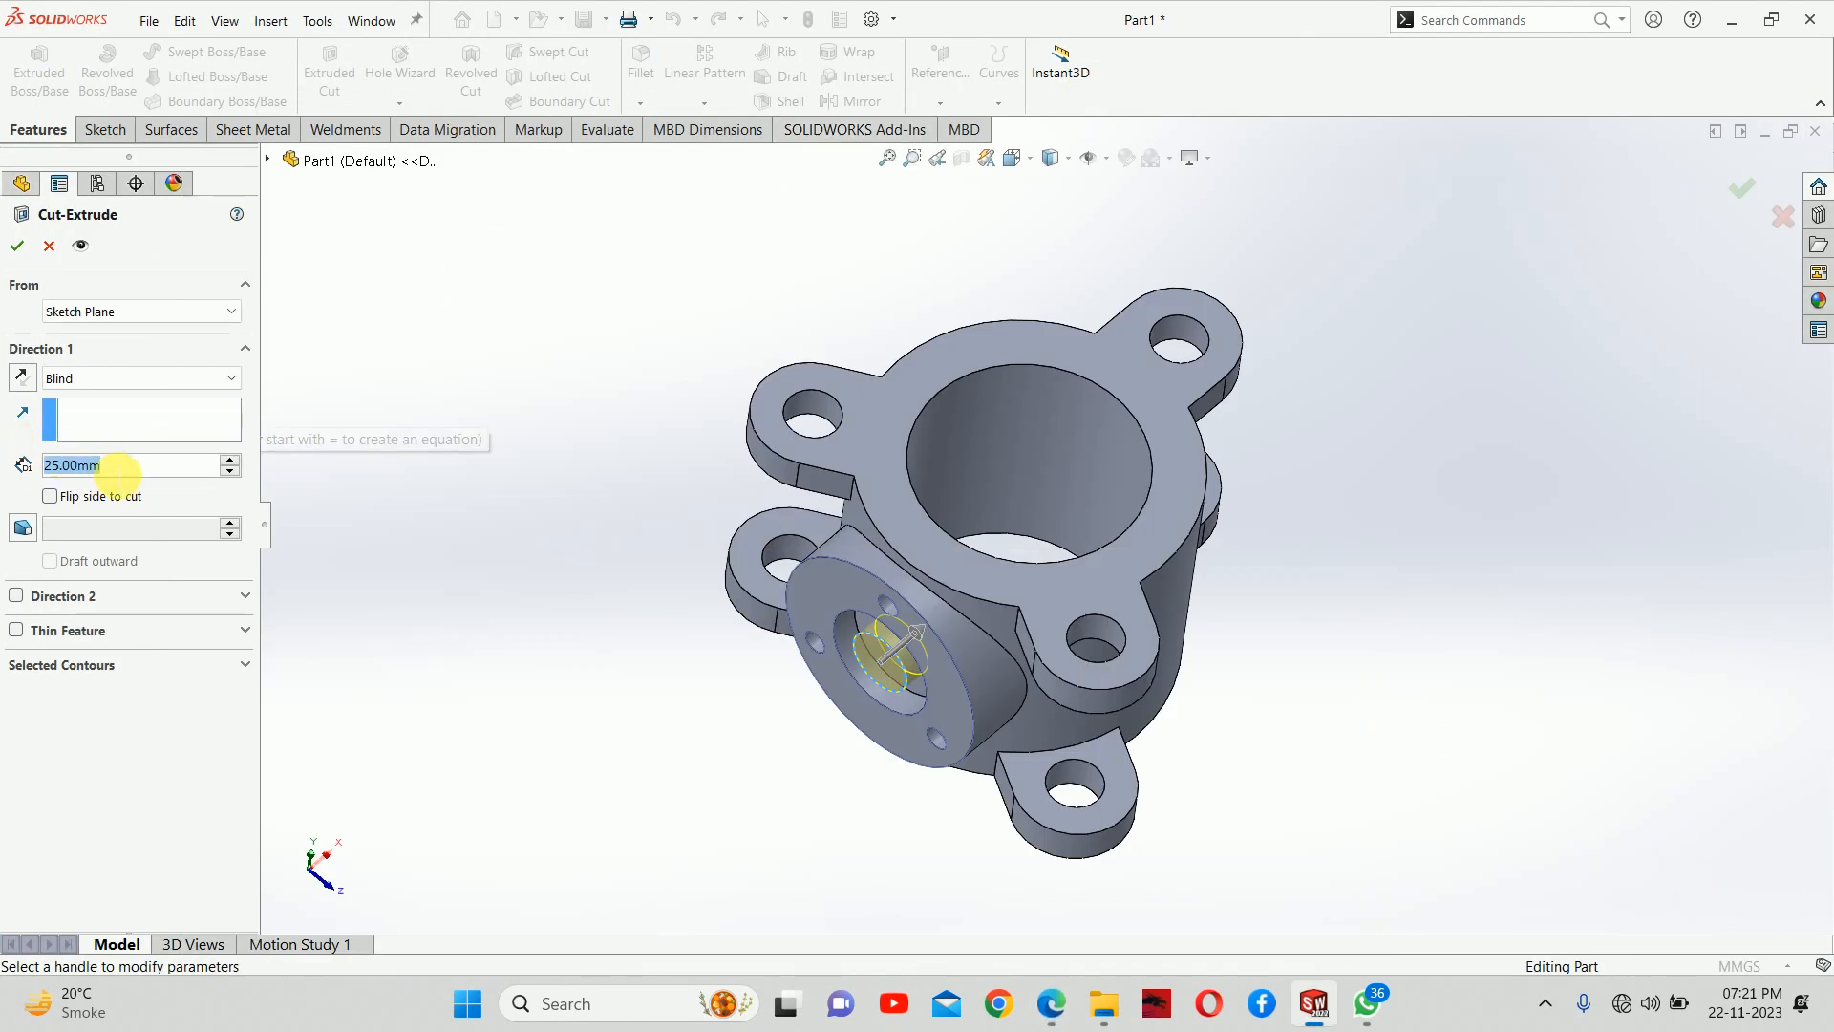
type("310")
key("Return")
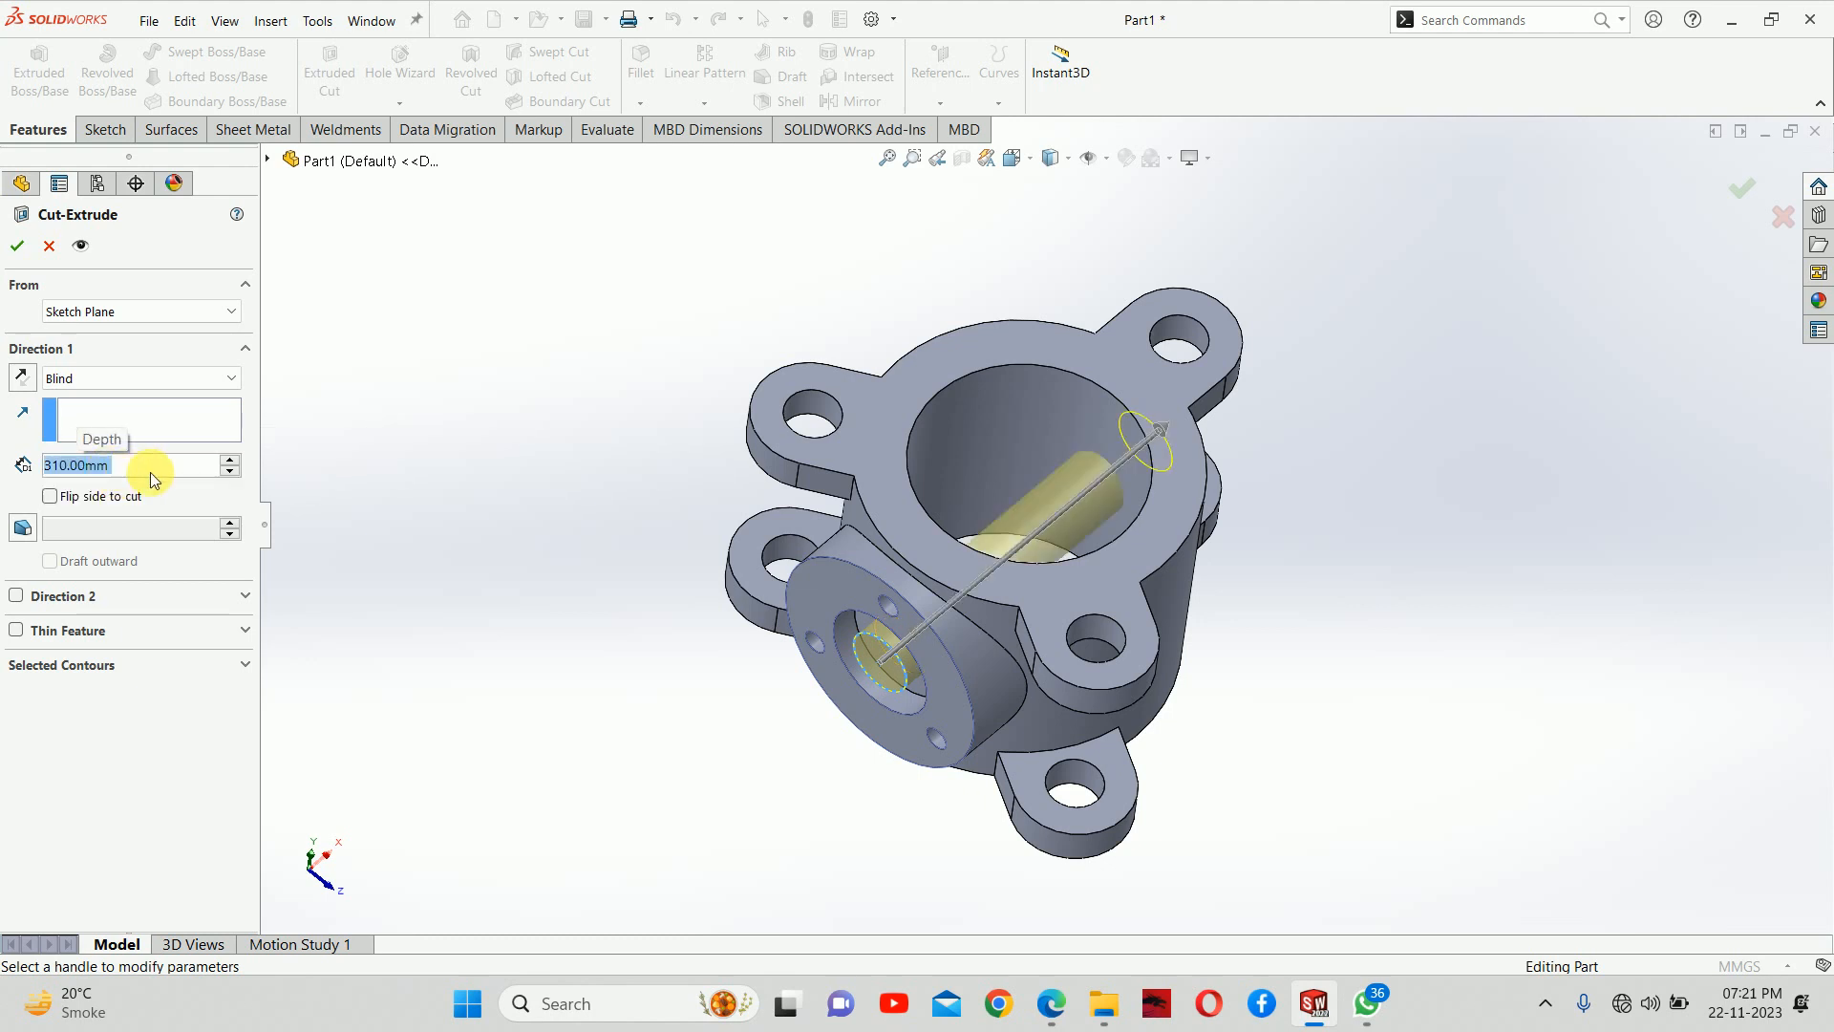
Compare the cut preview's far end with section A-A in the PDF drawing and cancel the cut
middle_click_drag(934, 553, 1120, 507)
scroll(1200, 464, "down", 3)
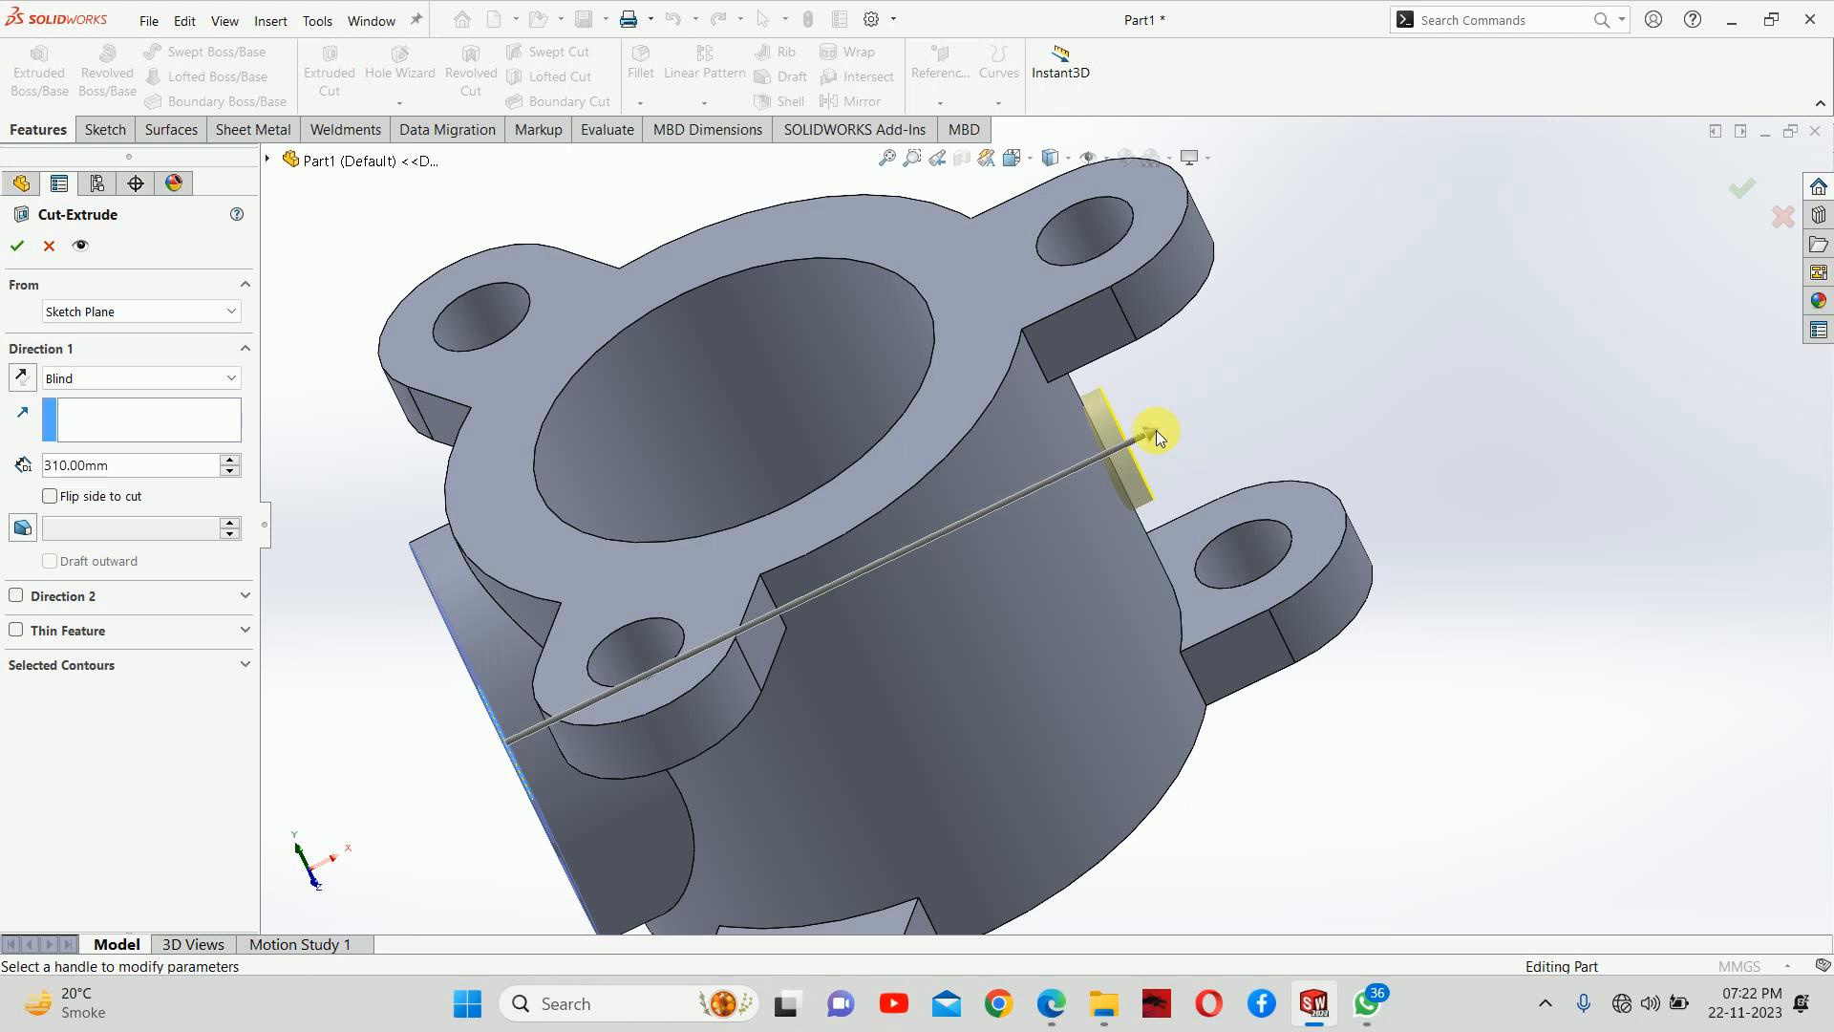
left_click(1051, 1003)
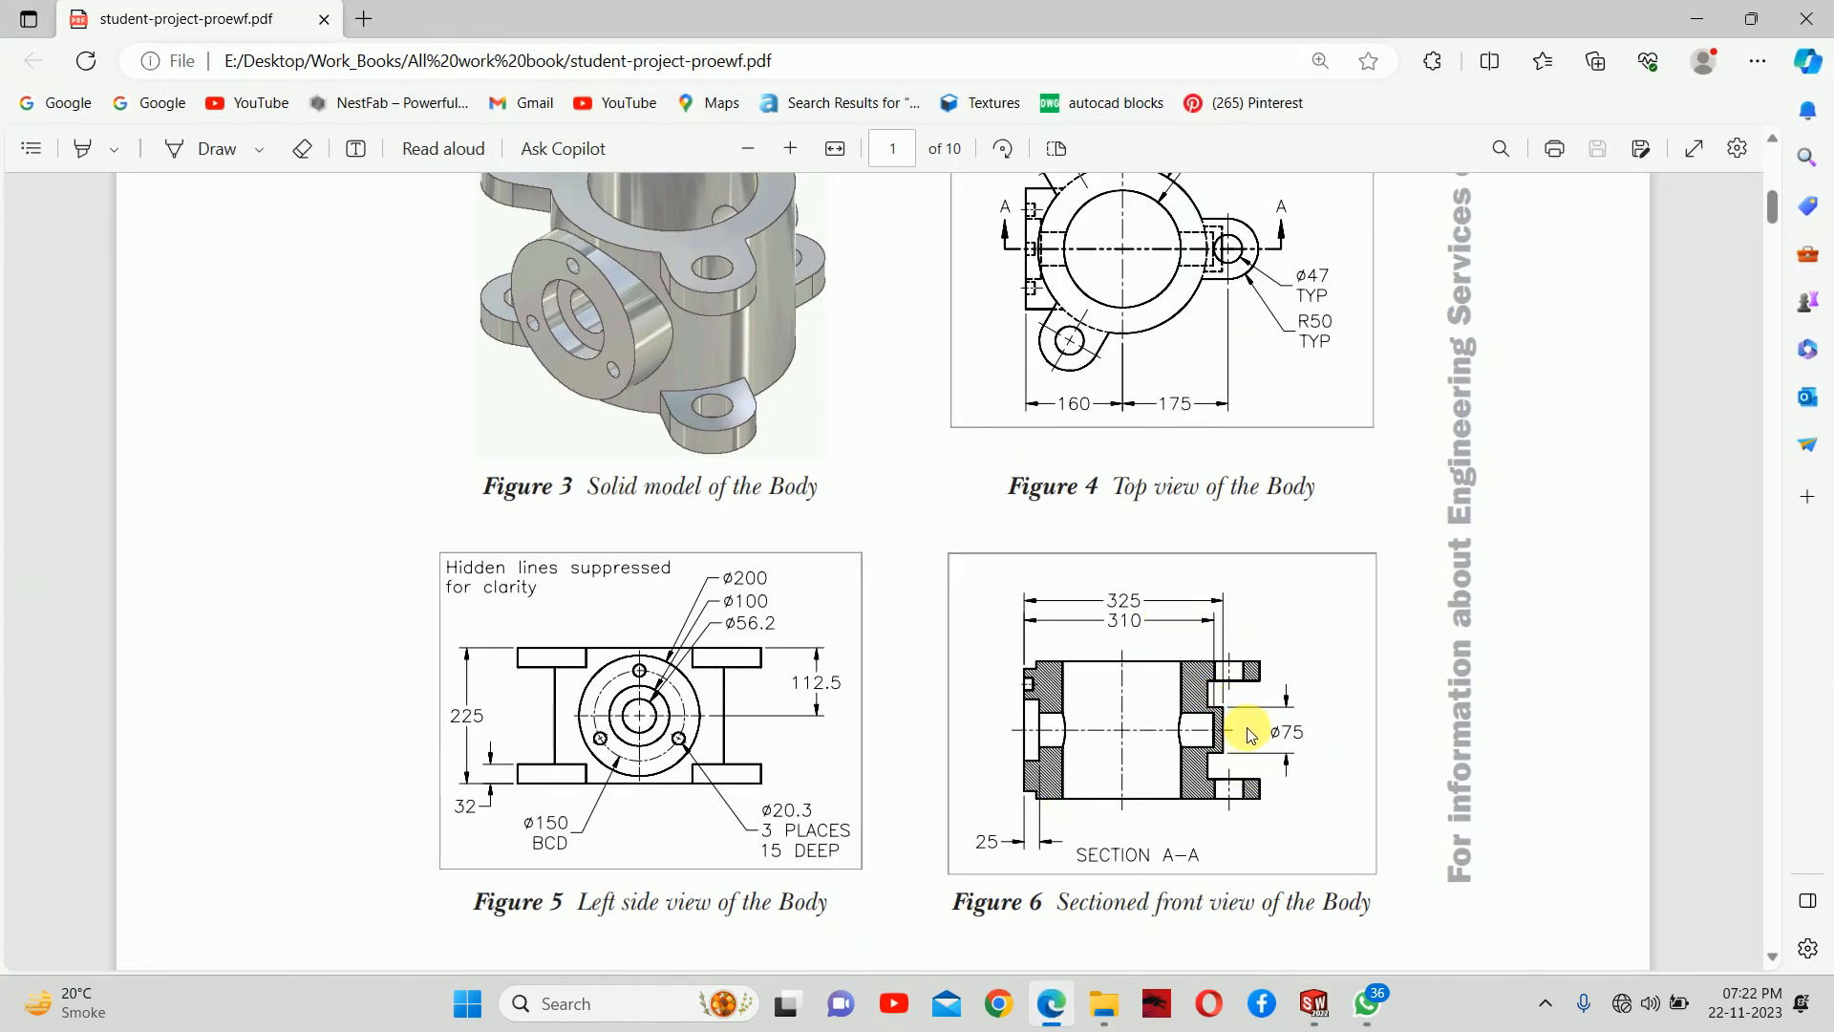
left_click(1716, 11)
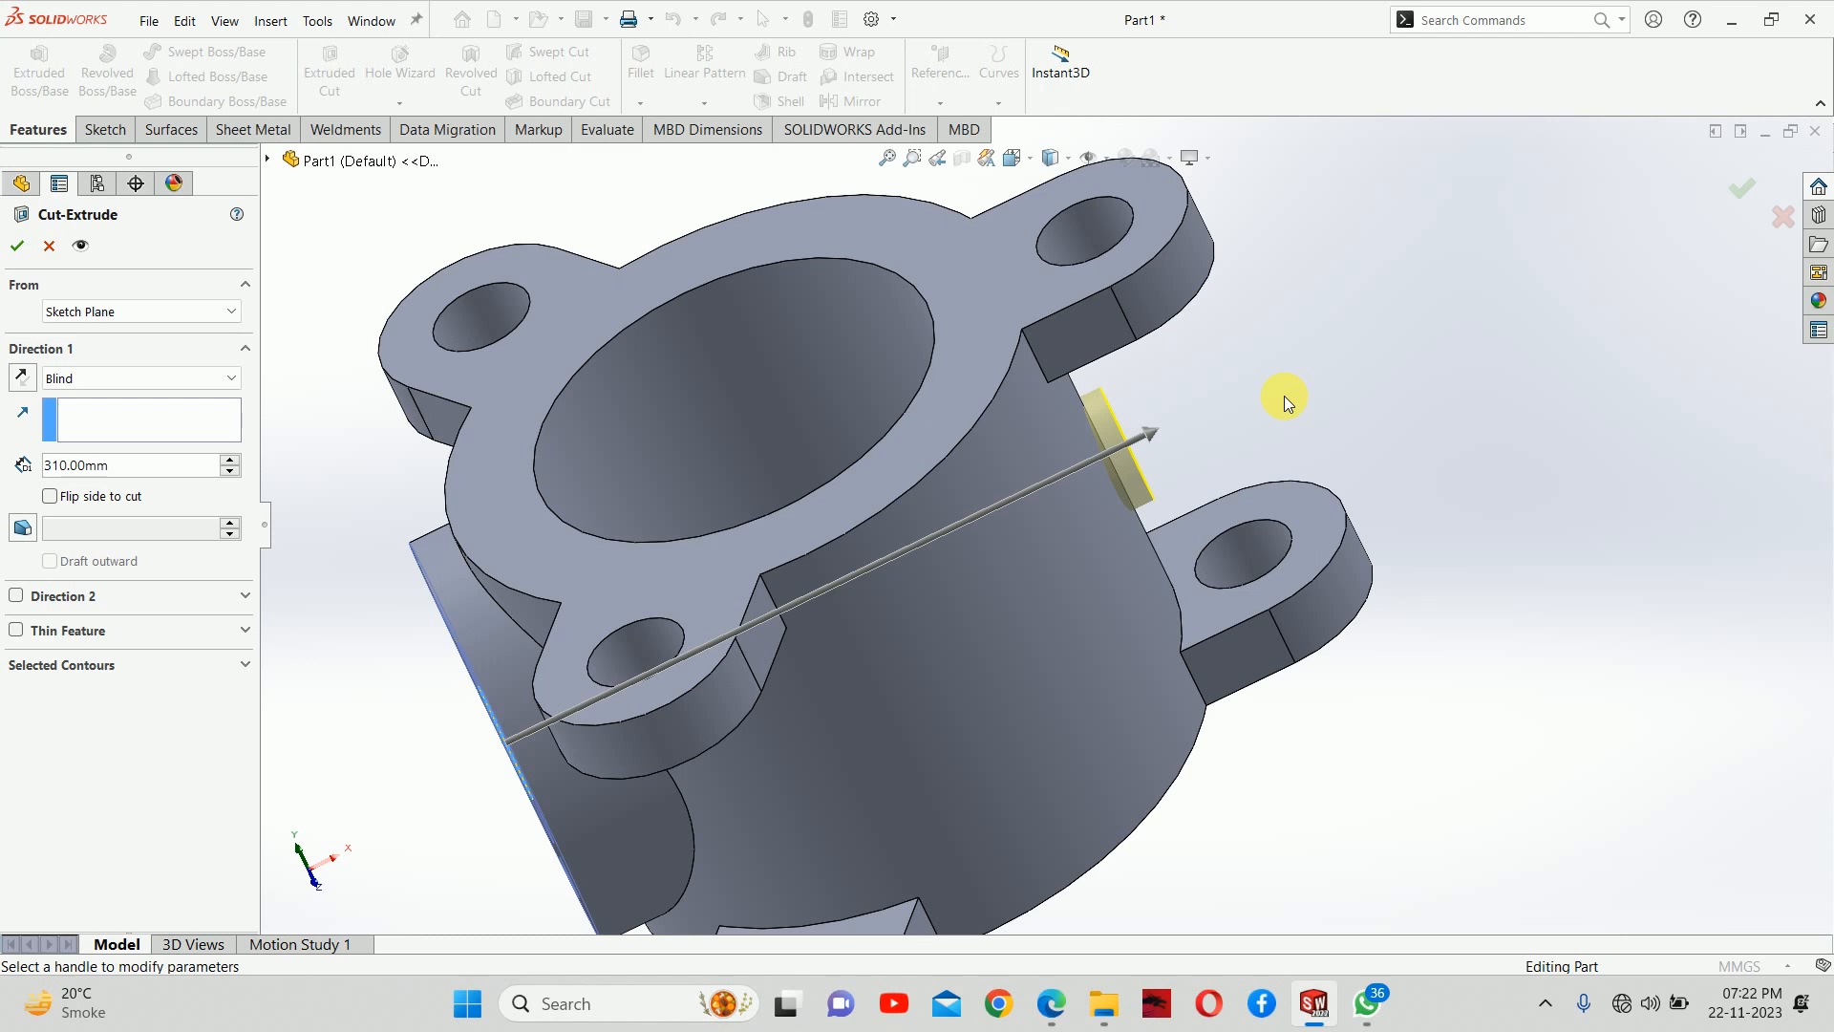
left_click(55, 252)
left_click(1608, 365)
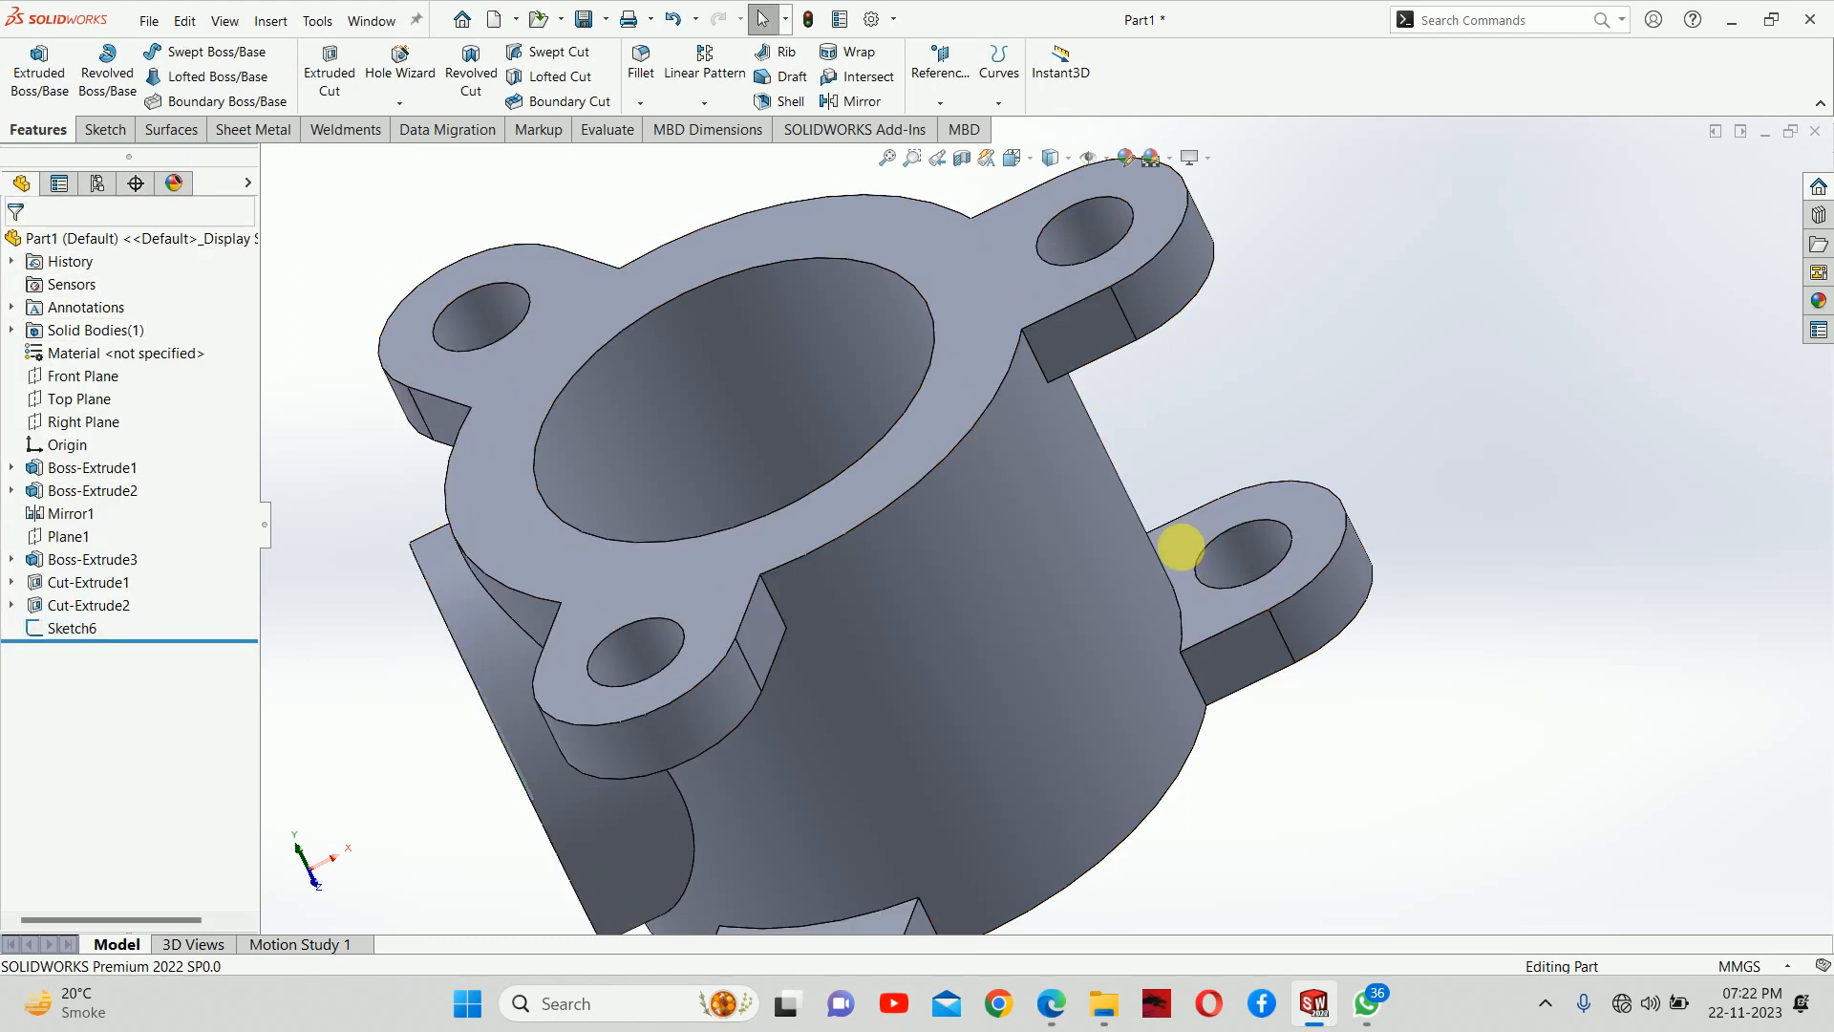
Examine the bore sketch and the body's far side, comparing them with section A-A in the PDF drawing
scroll(1122, 545, "up", 5)
mouse_move(1105, 545)
middle_mouse_down()
mouse_move(875, 575)
mouse_move(841, 523)
mouse_move(829, 543)
middle_mouse_up()
scroll(880, 598, "down", 2)
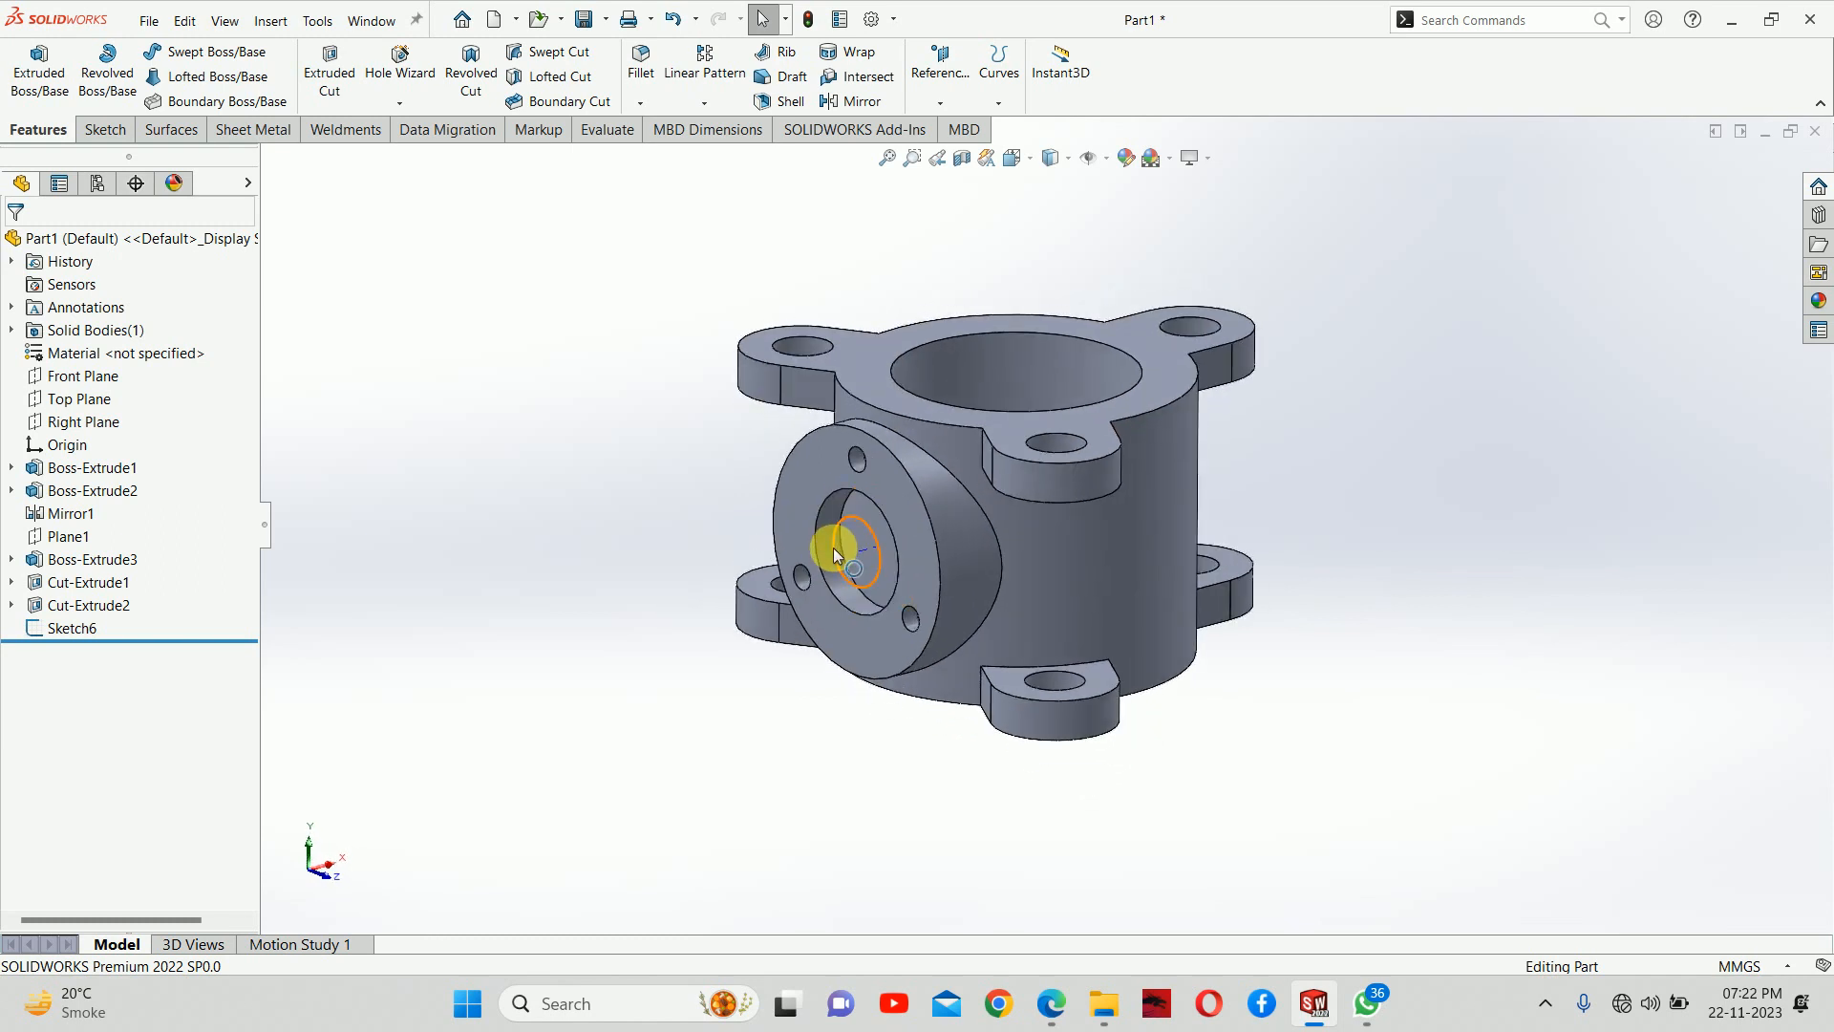
left_click(835, 549)
left_click(1367, 371)
middle_click_drag(1311, 437, 1240, 428)
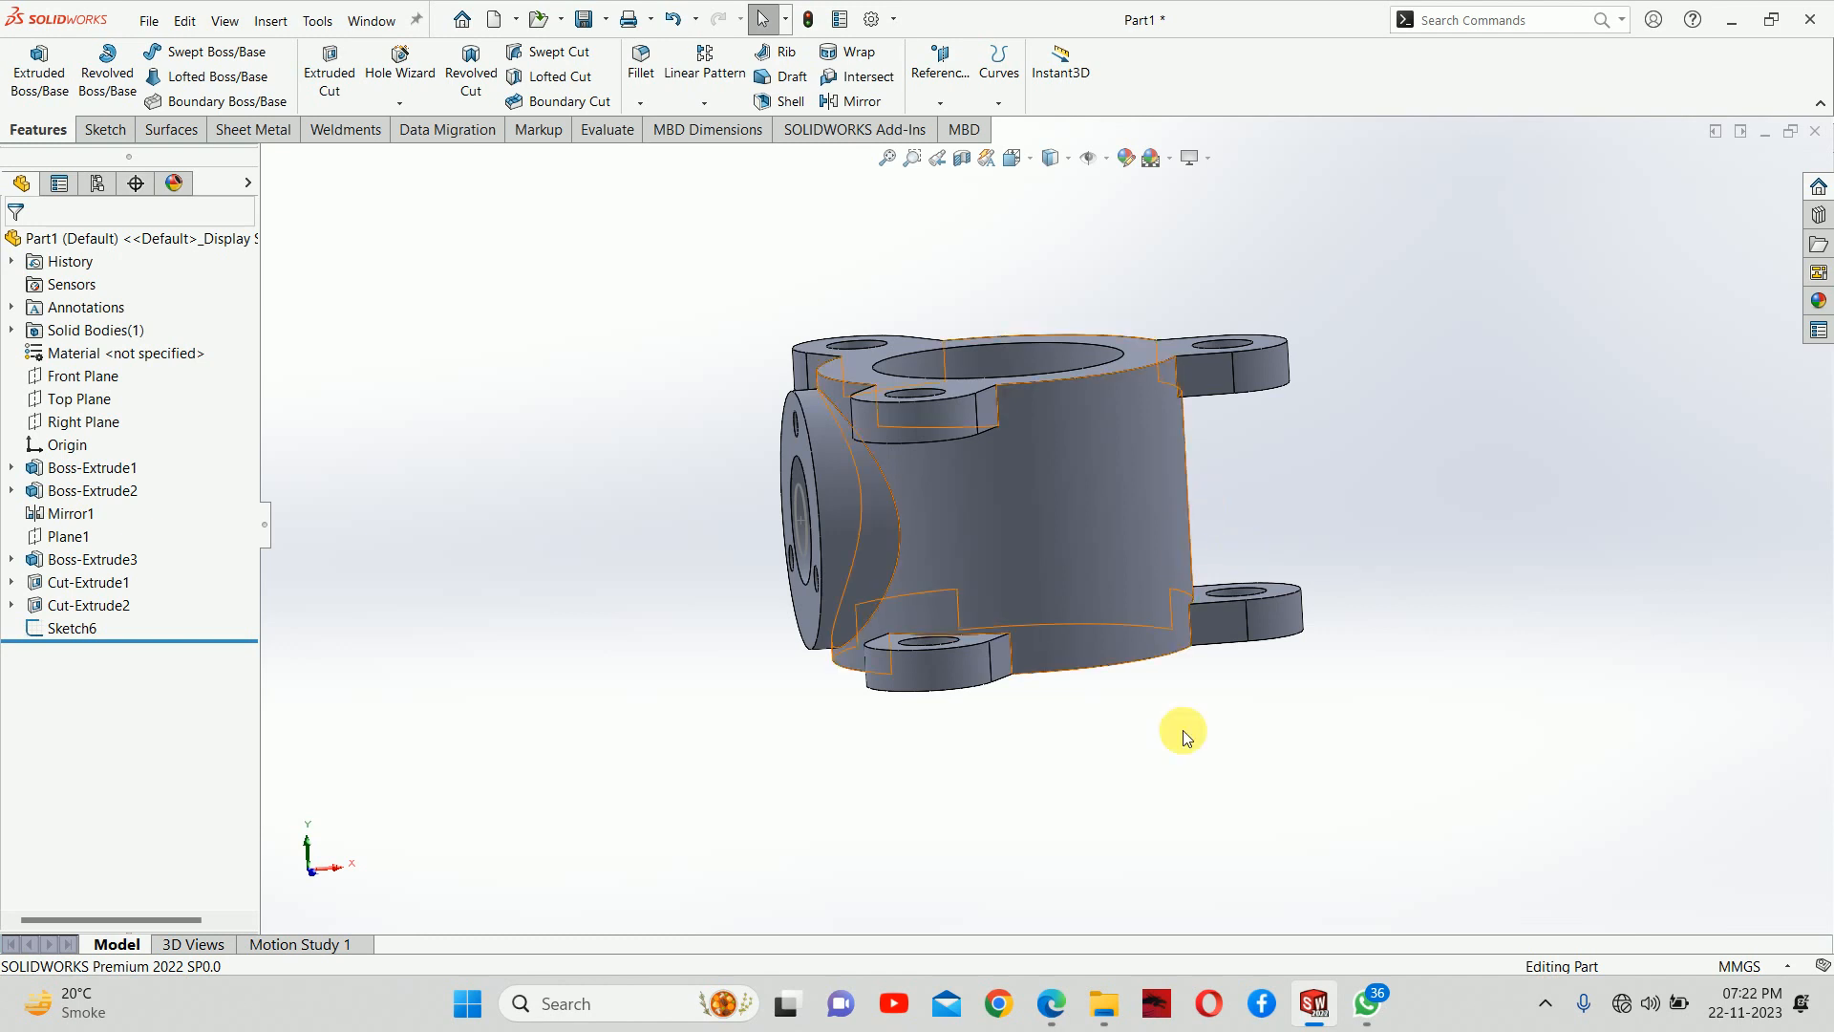
left_click(1050, 1003)
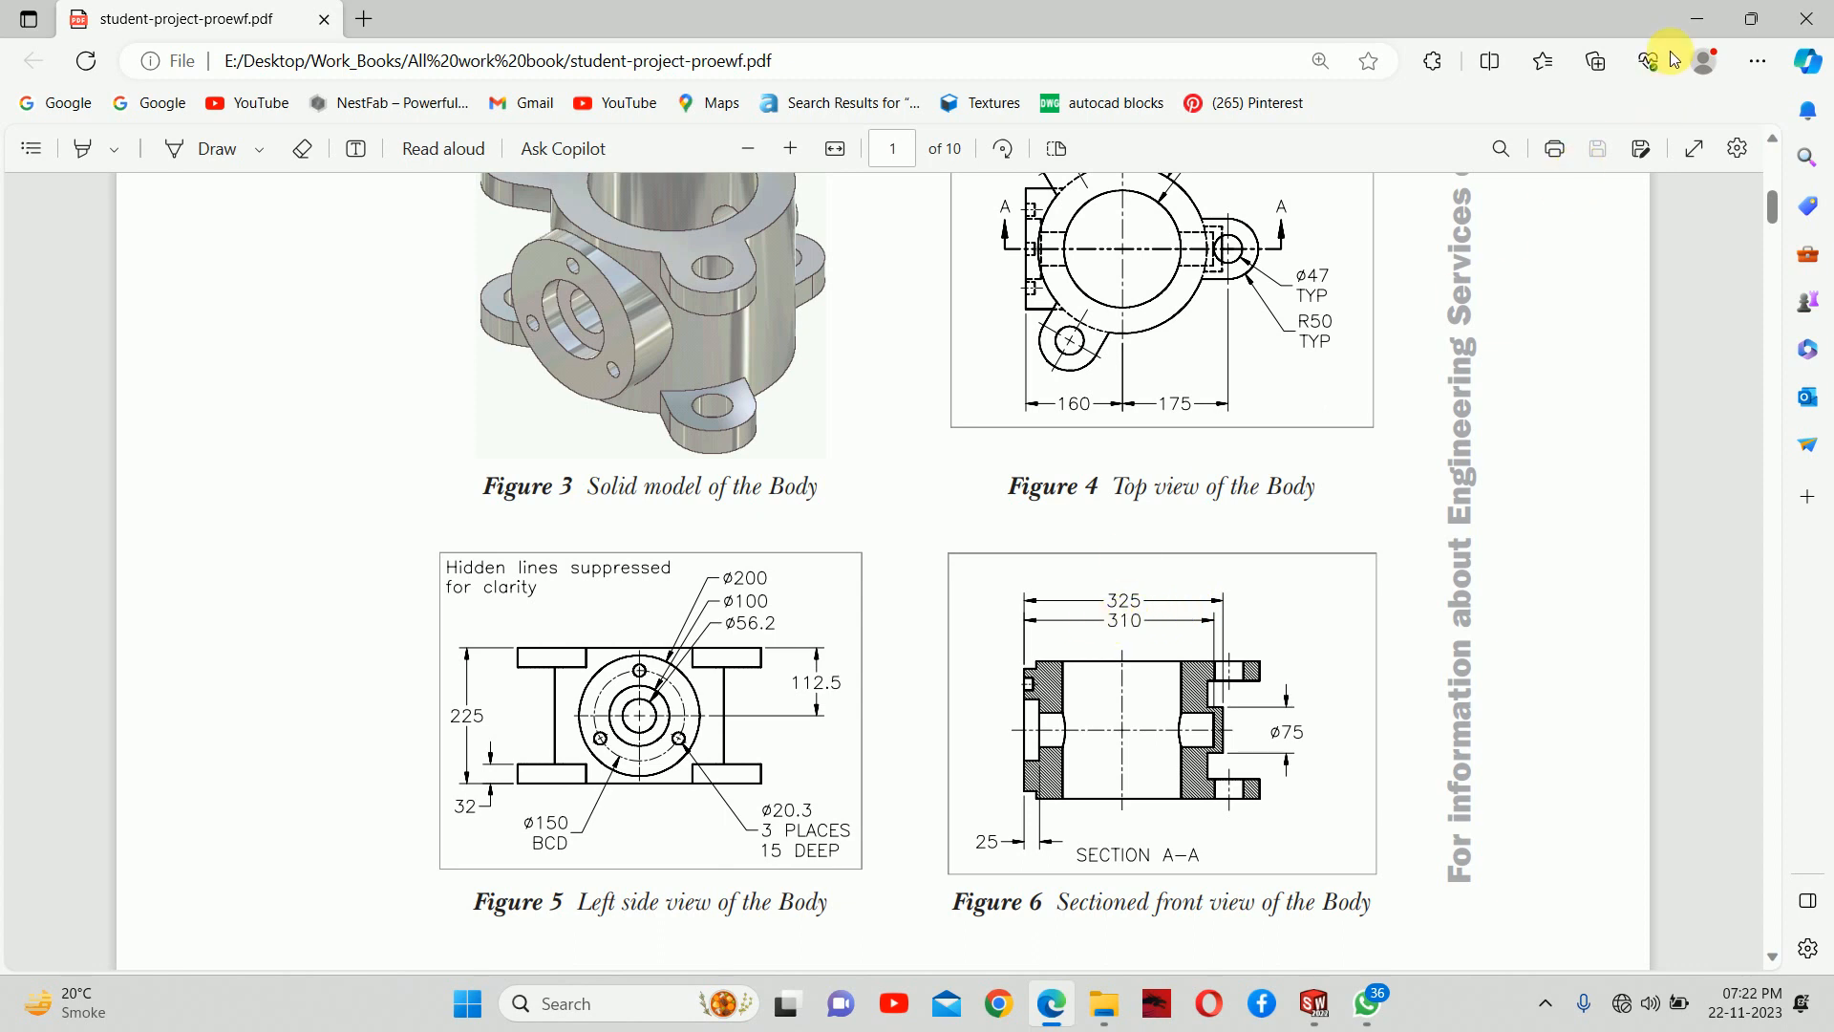
left_click(1691, 19)
middle_click_drag(1149, 535, 1148, 531)
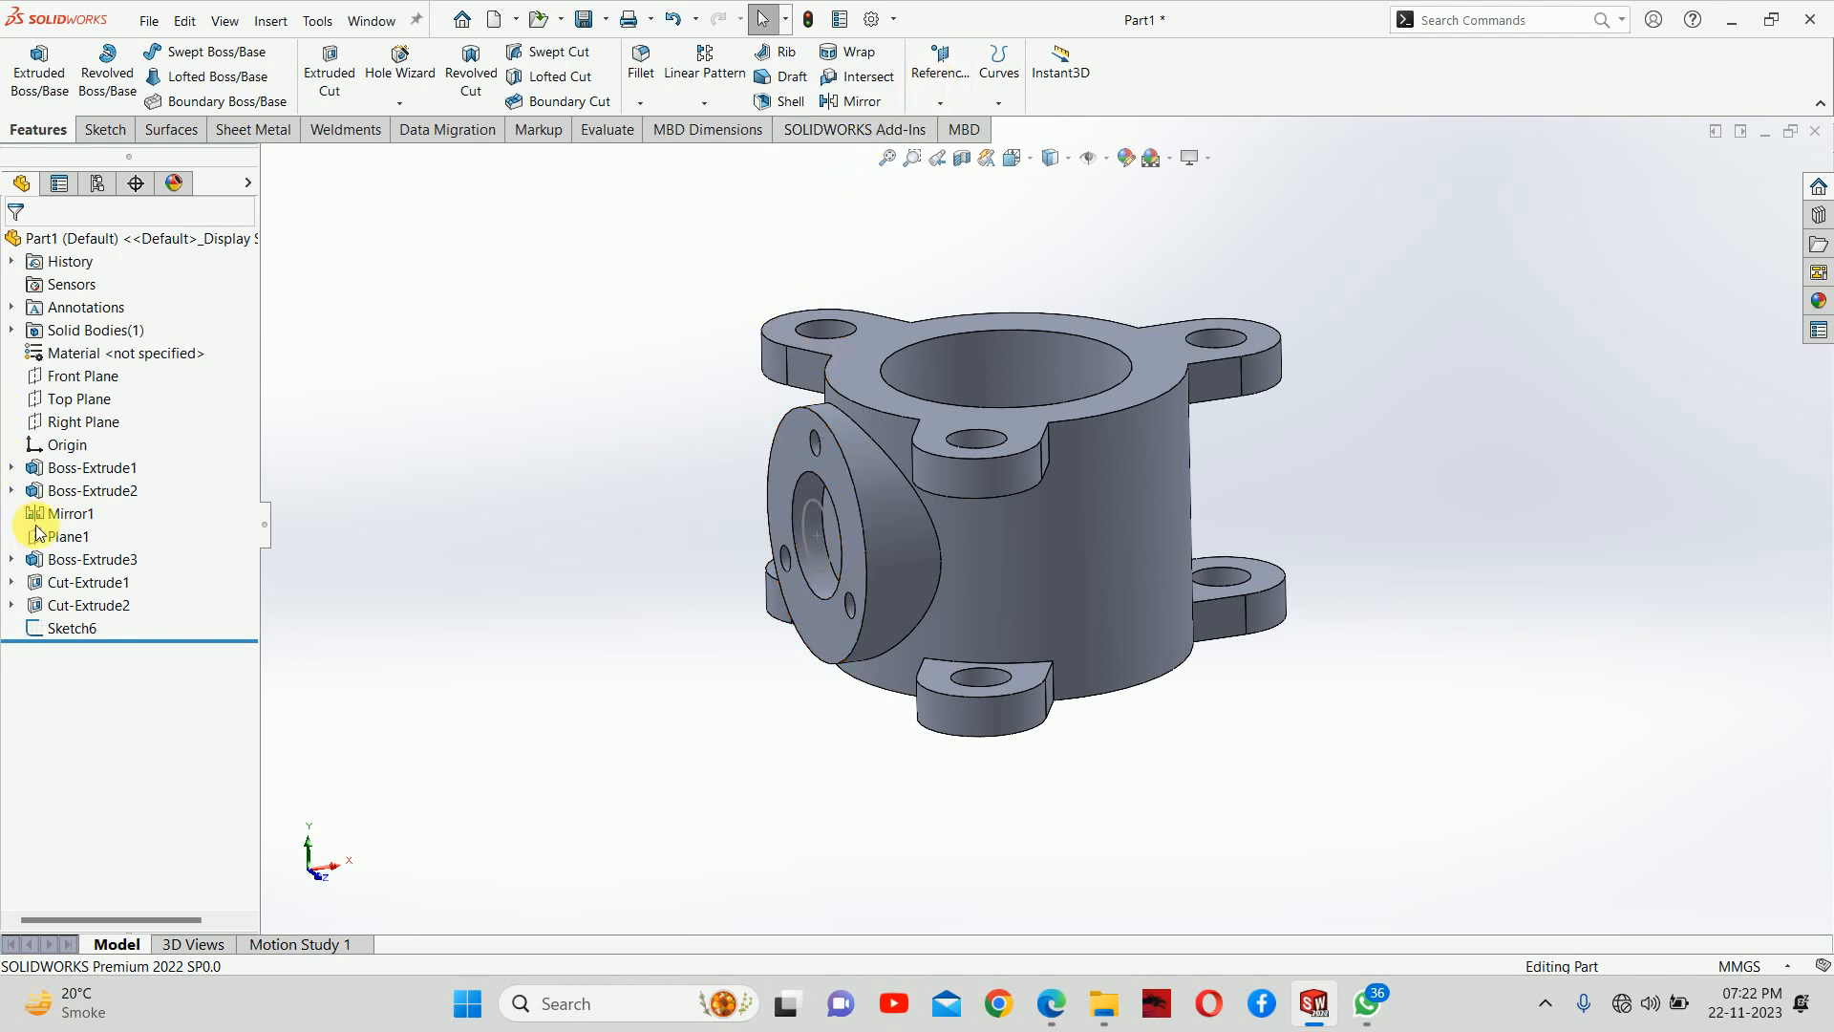
Create a reference plane offset 325 mm from the side flange's outer face, flipped towards the body's opposite side
left_click(69, 536)
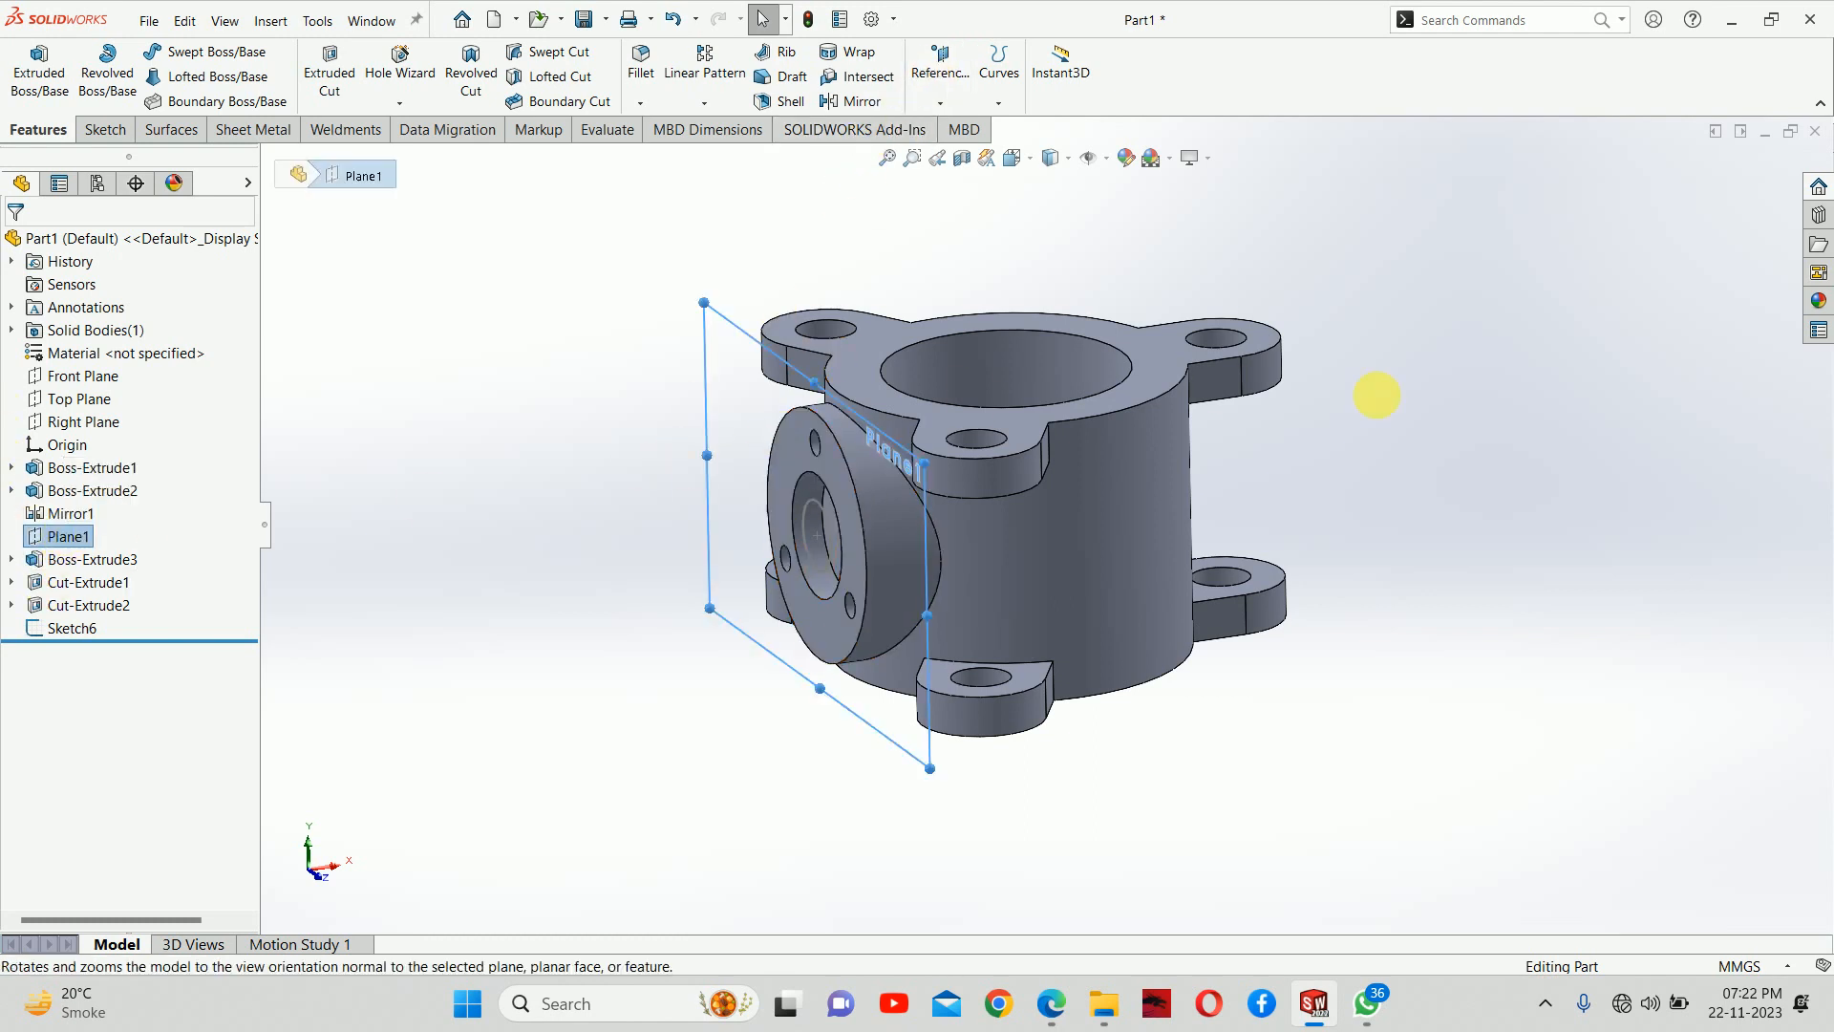
left_click(1433, 489)
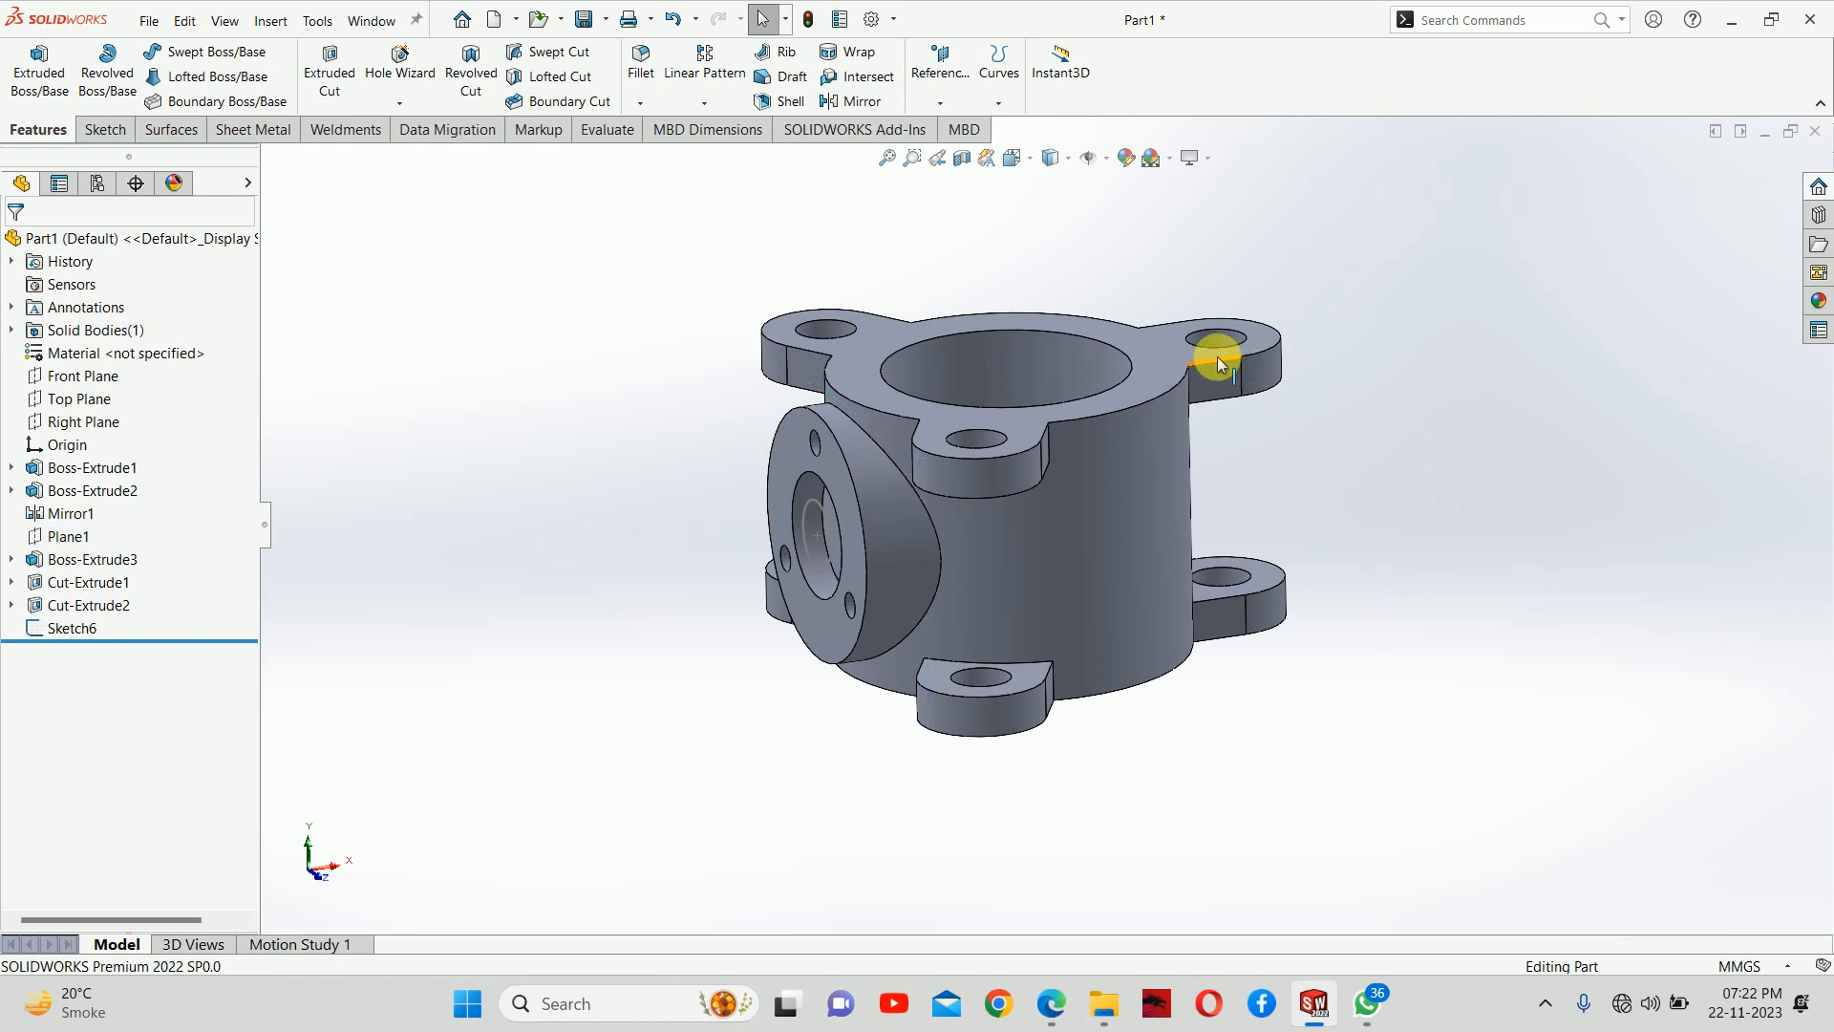
left_click(941, 67)
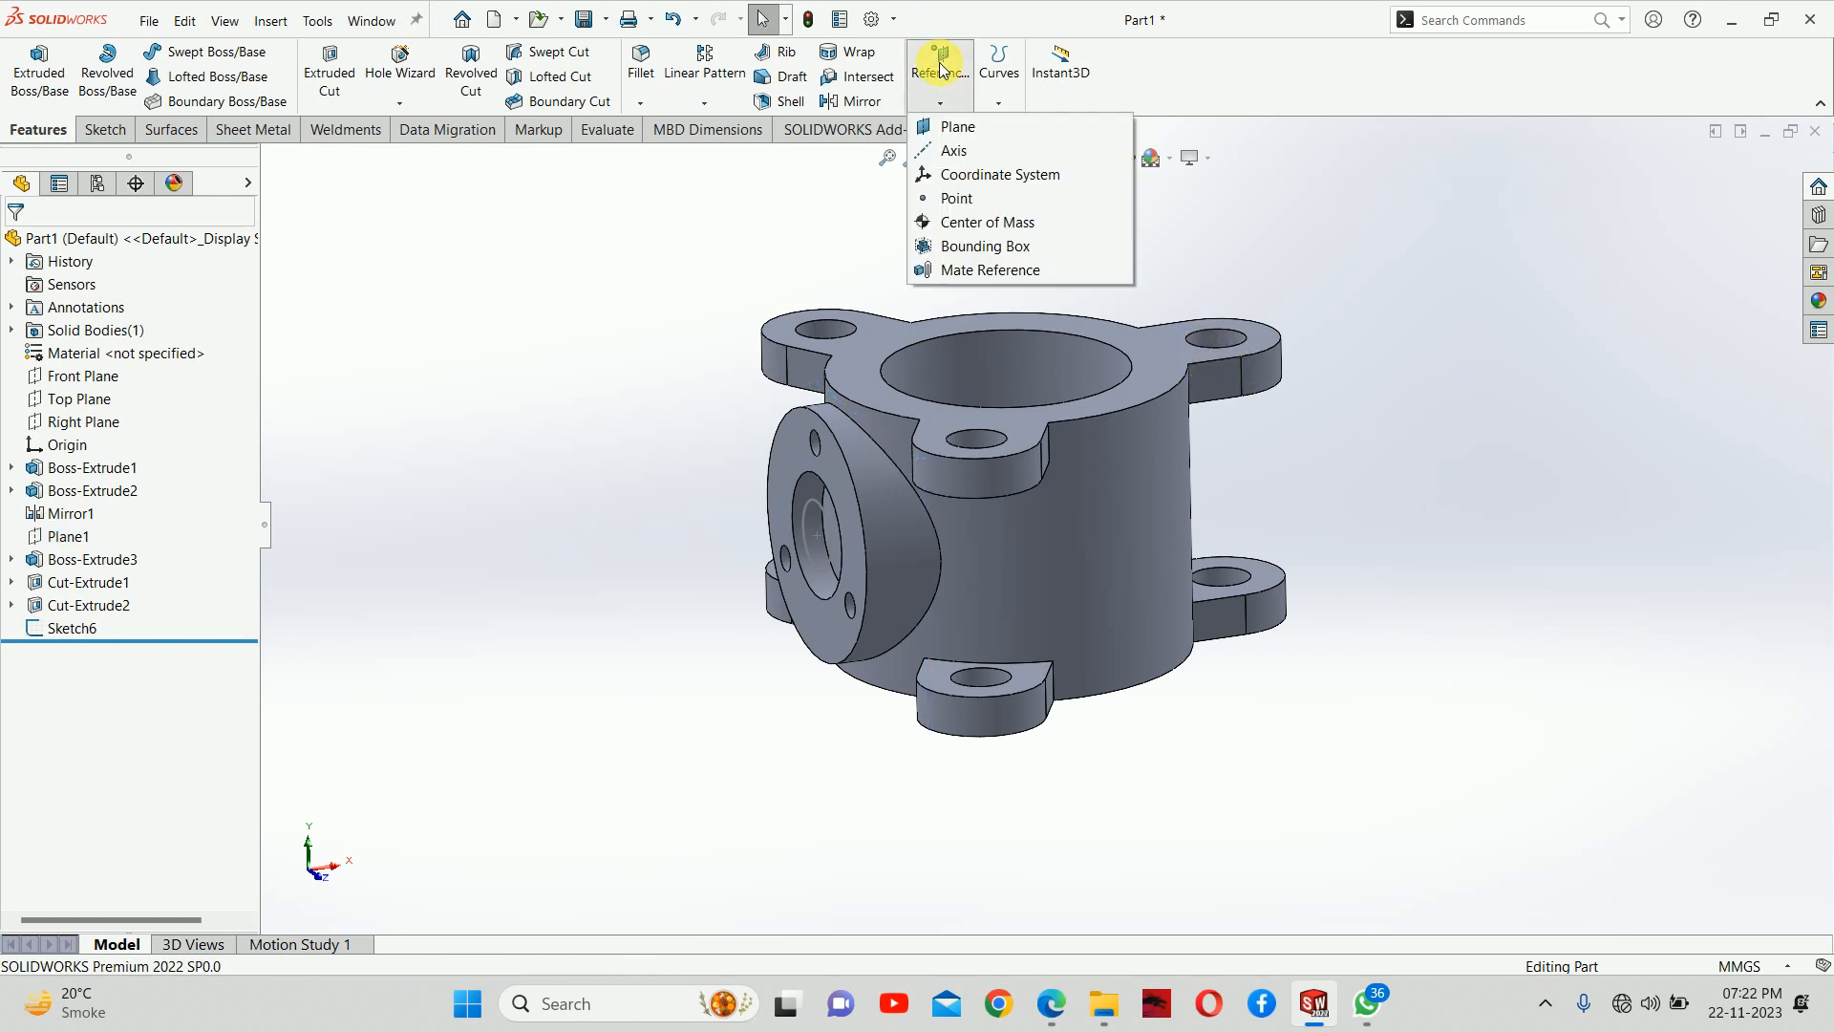
left_click(945, 128)
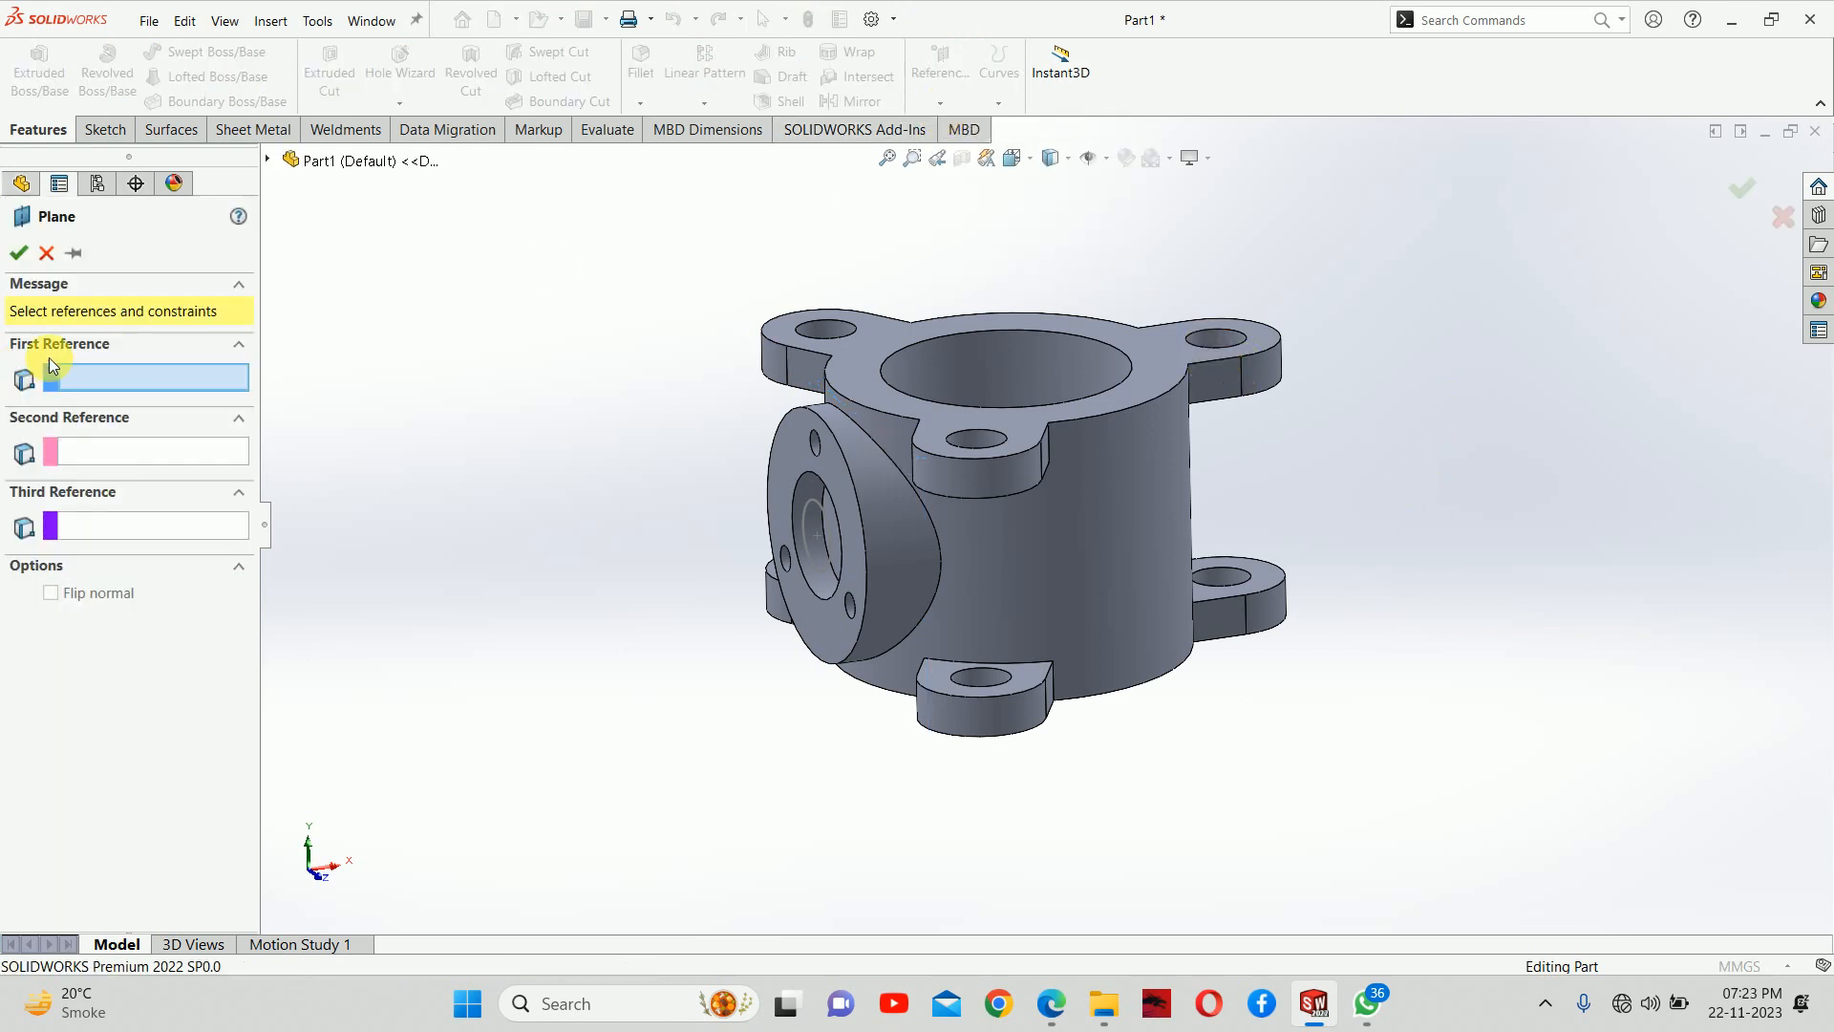
left_click(794, 463)
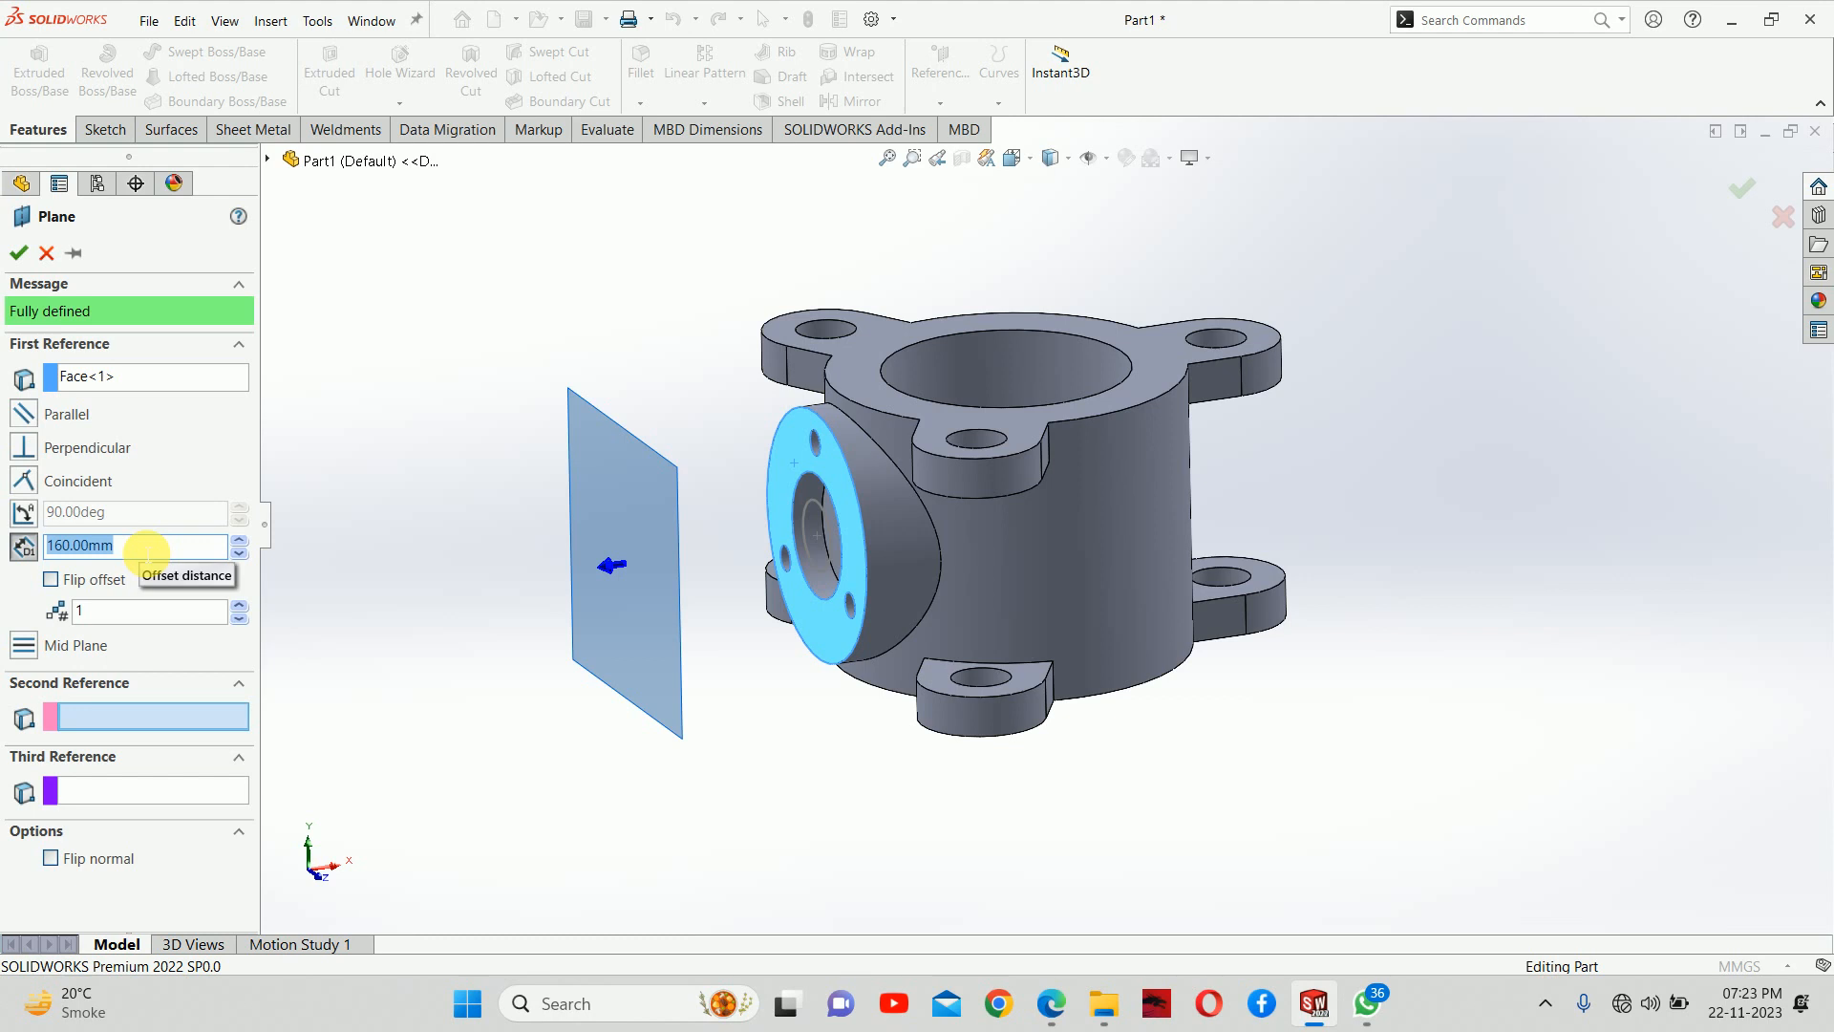
type("325")
key("Return")
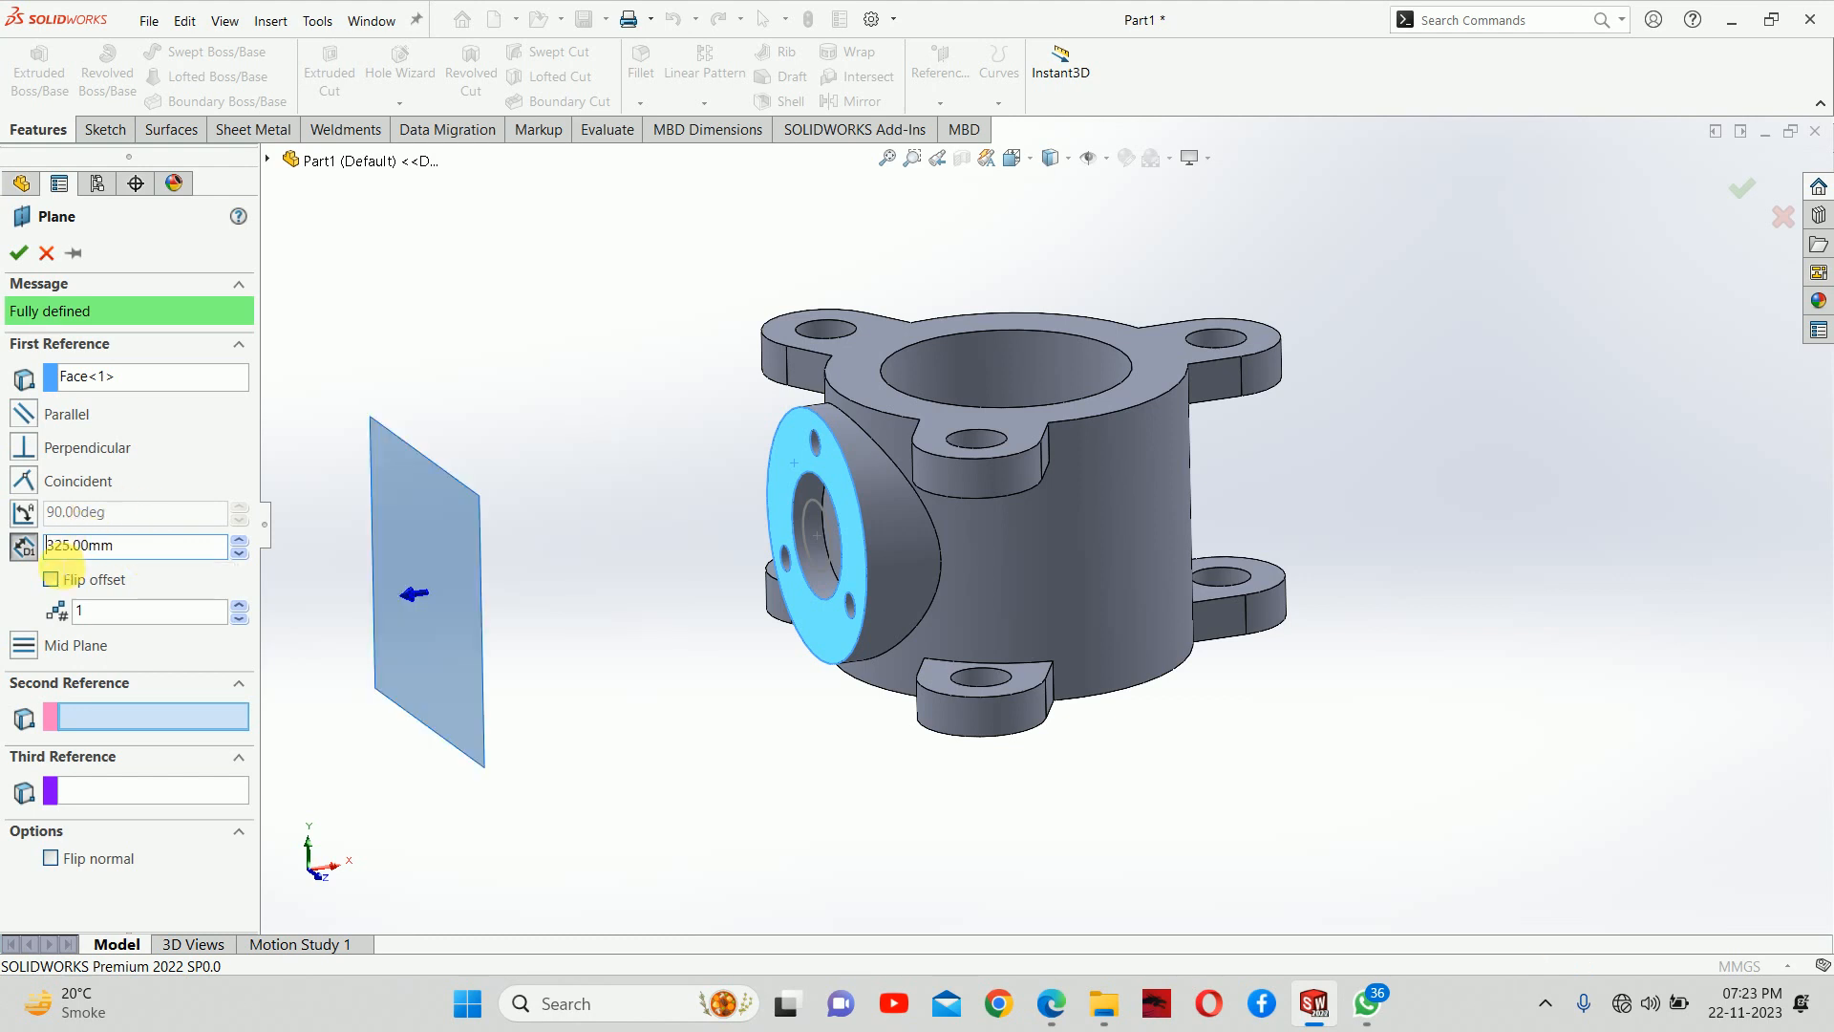
left_click(50, 579)
middle_click_drag(890, 612, 1035, 553)
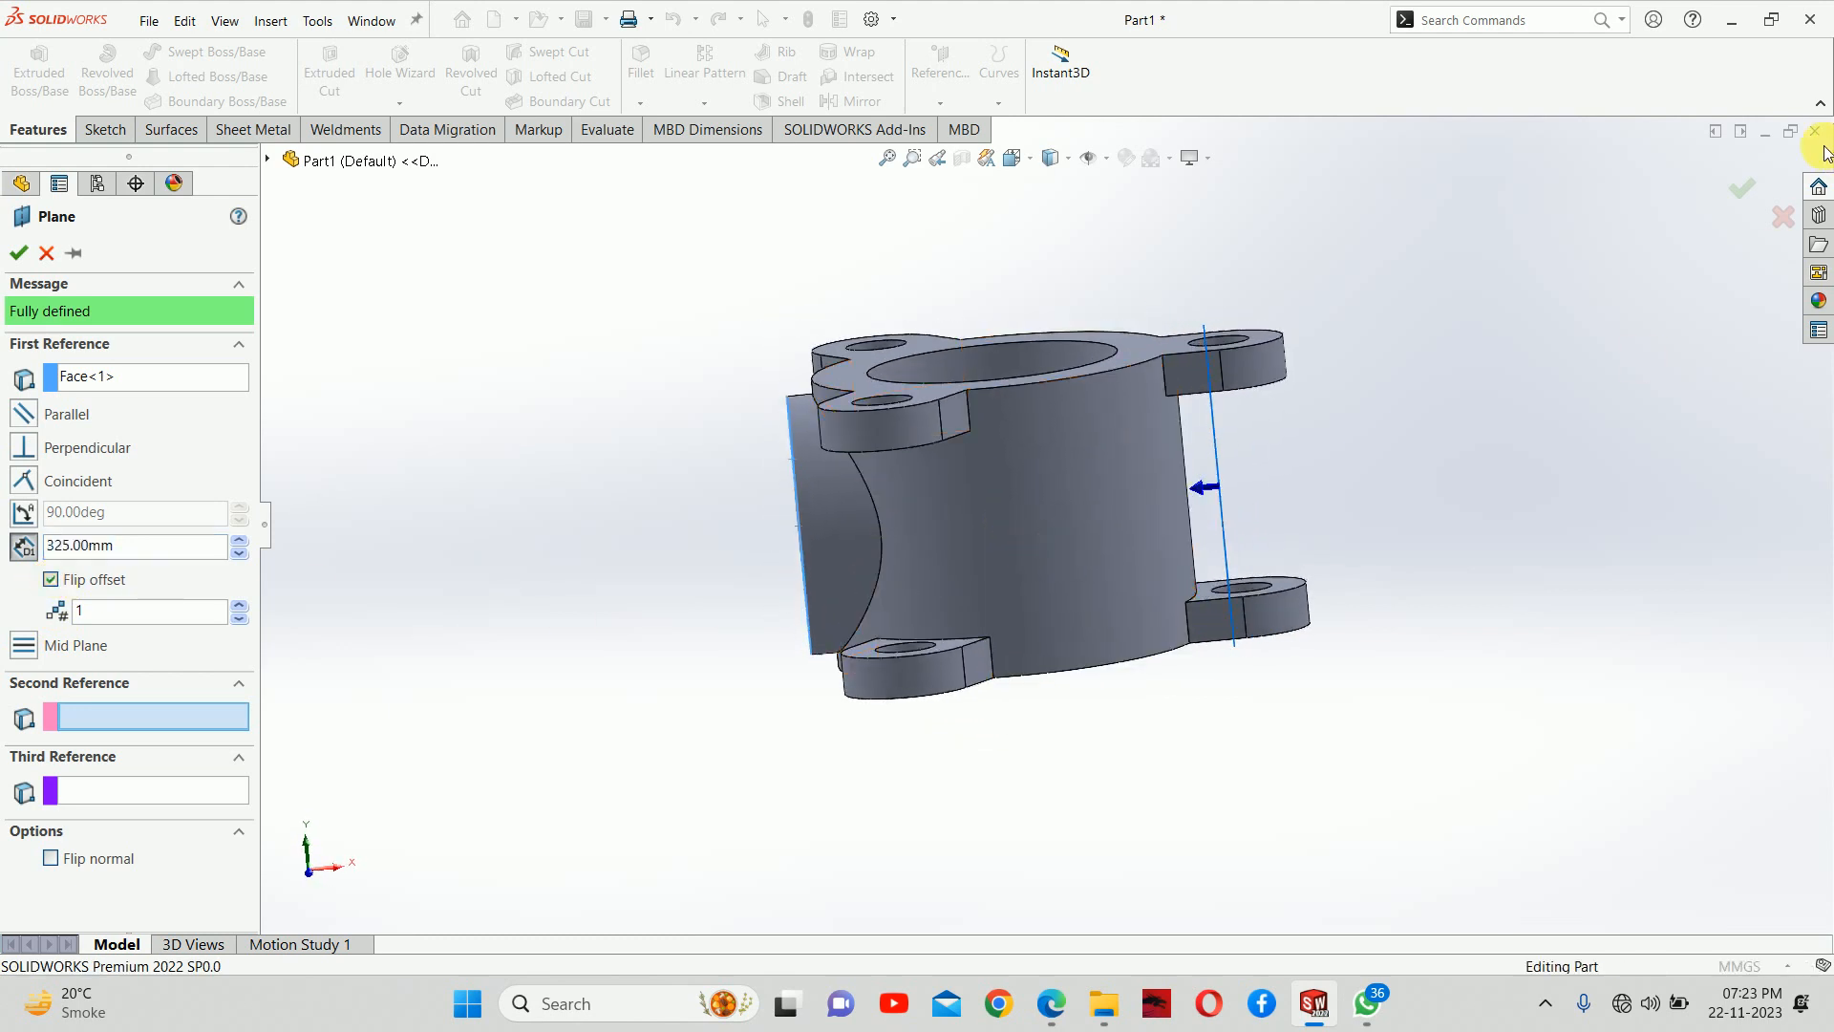
left_click(1741, 189)
Start a sketch on the new offset plane and draw a circle of about 35 mm radius centred on the origin
middle_click_drag(1465, 329, 1238, 461)
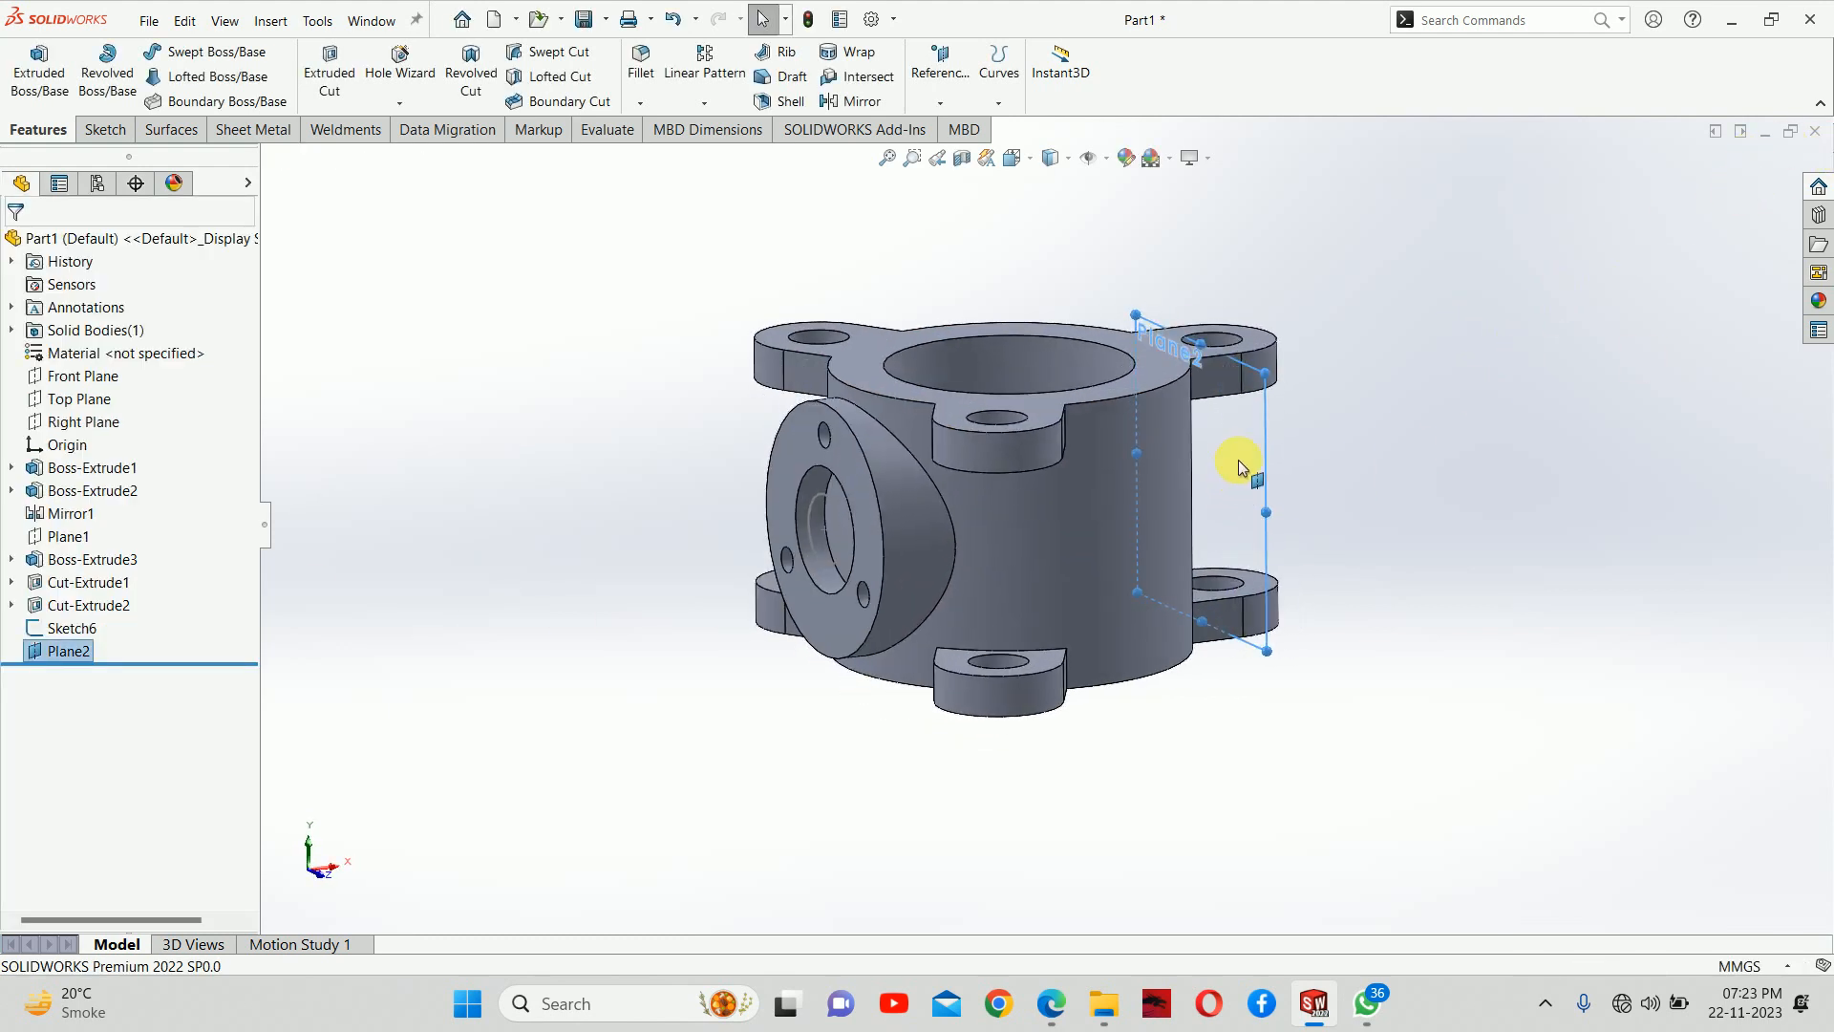
left_click(1248, 444)
left_click(1340, 398)
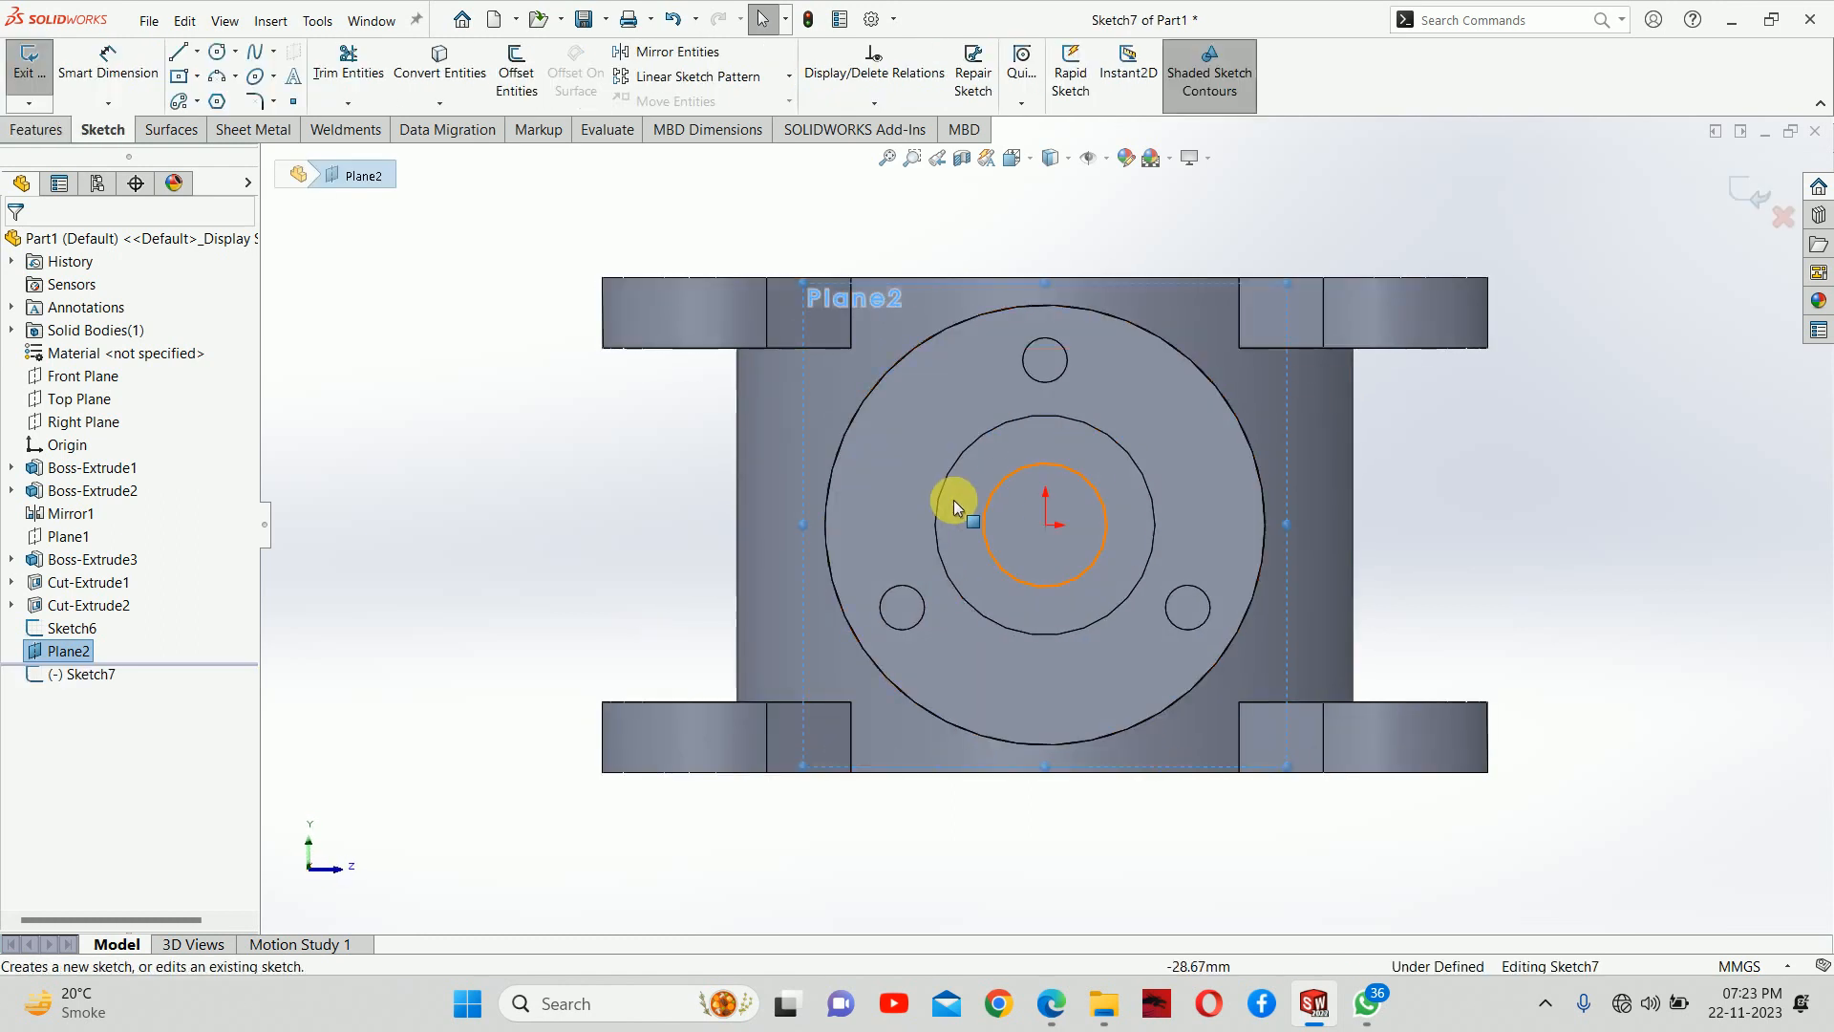
right_click_drag(953, 500, 1163, 504)
left_click(1045, 525)
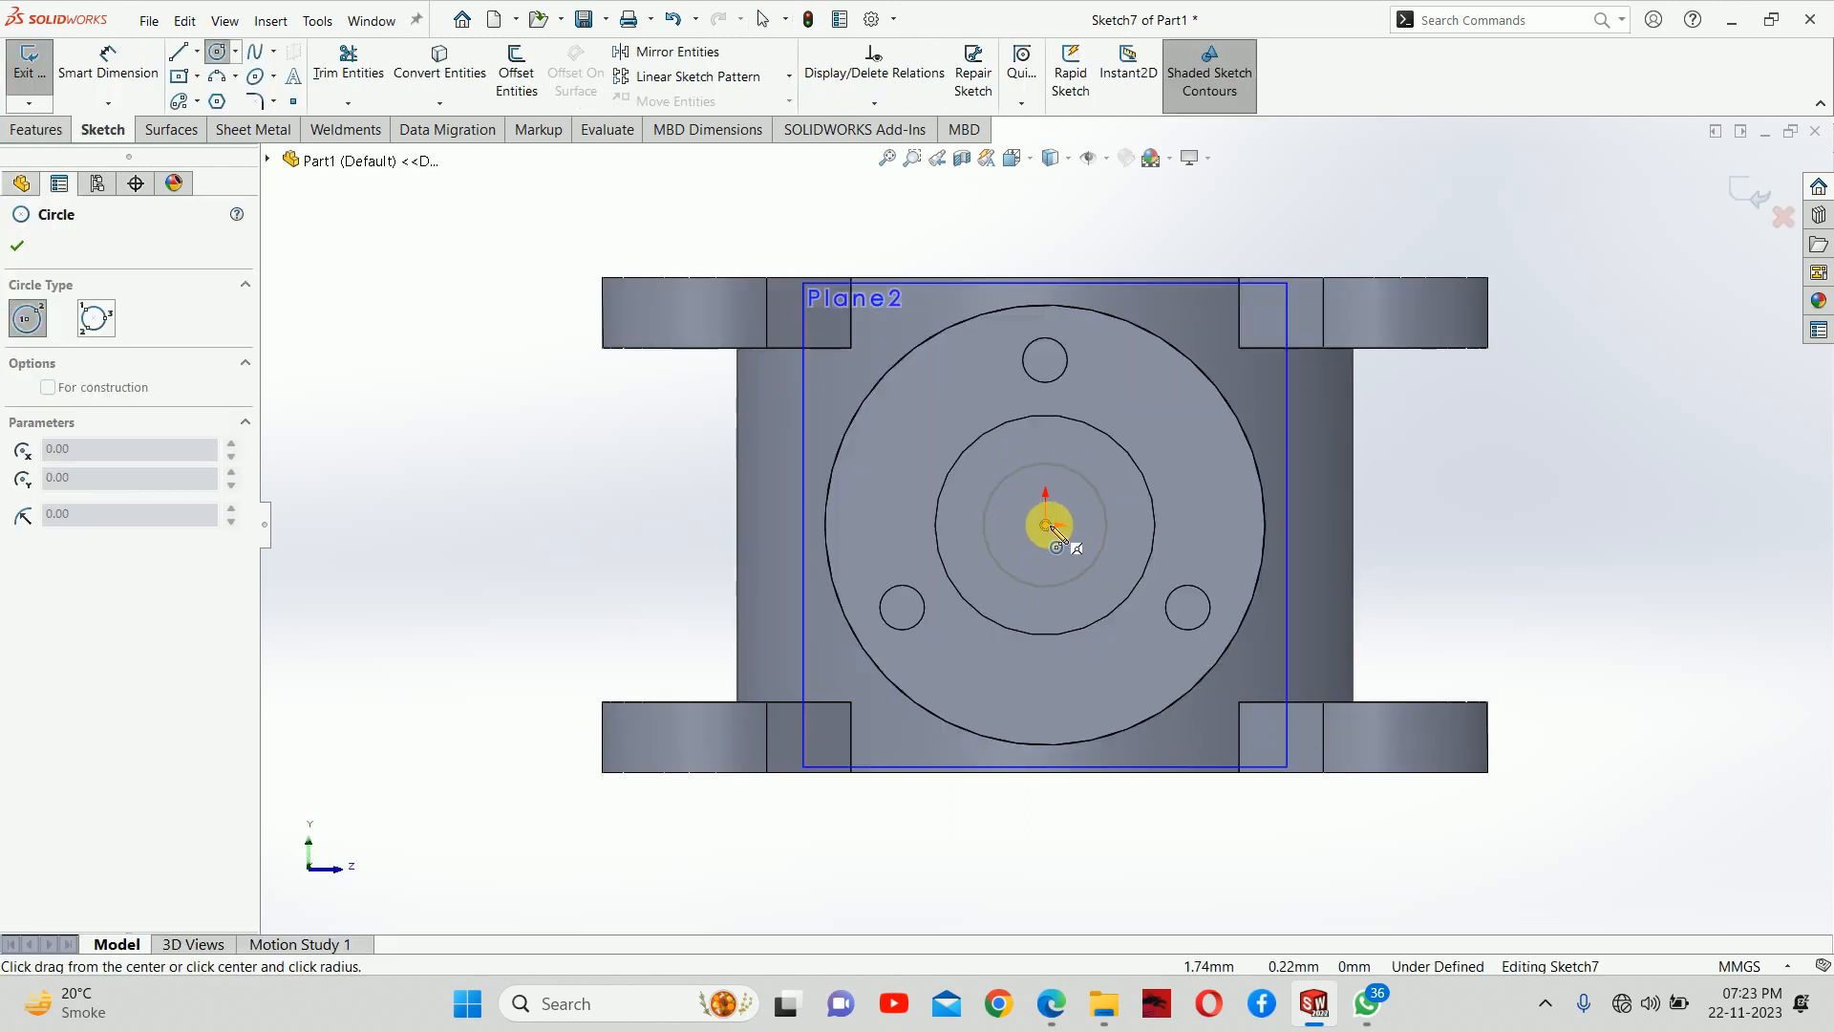
left_click(1078, 462)
middle_click_drag(1155, 491, 1098, 521)
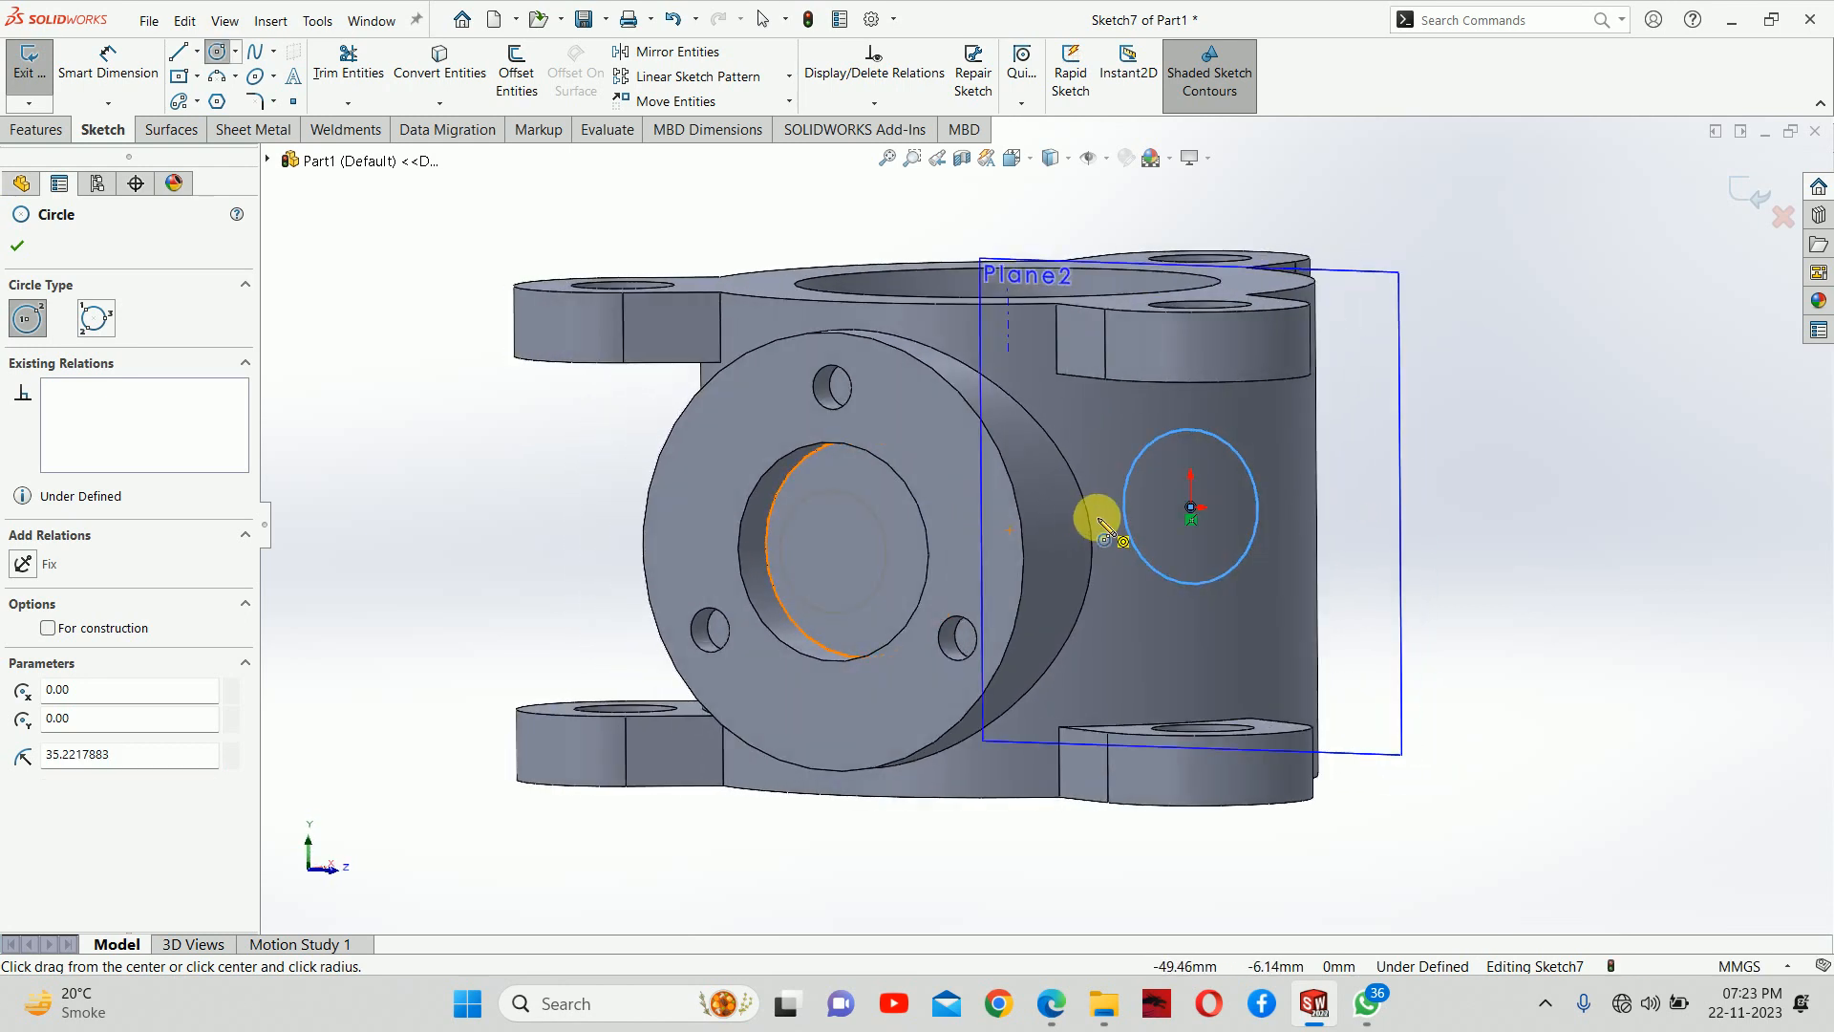
key("i")
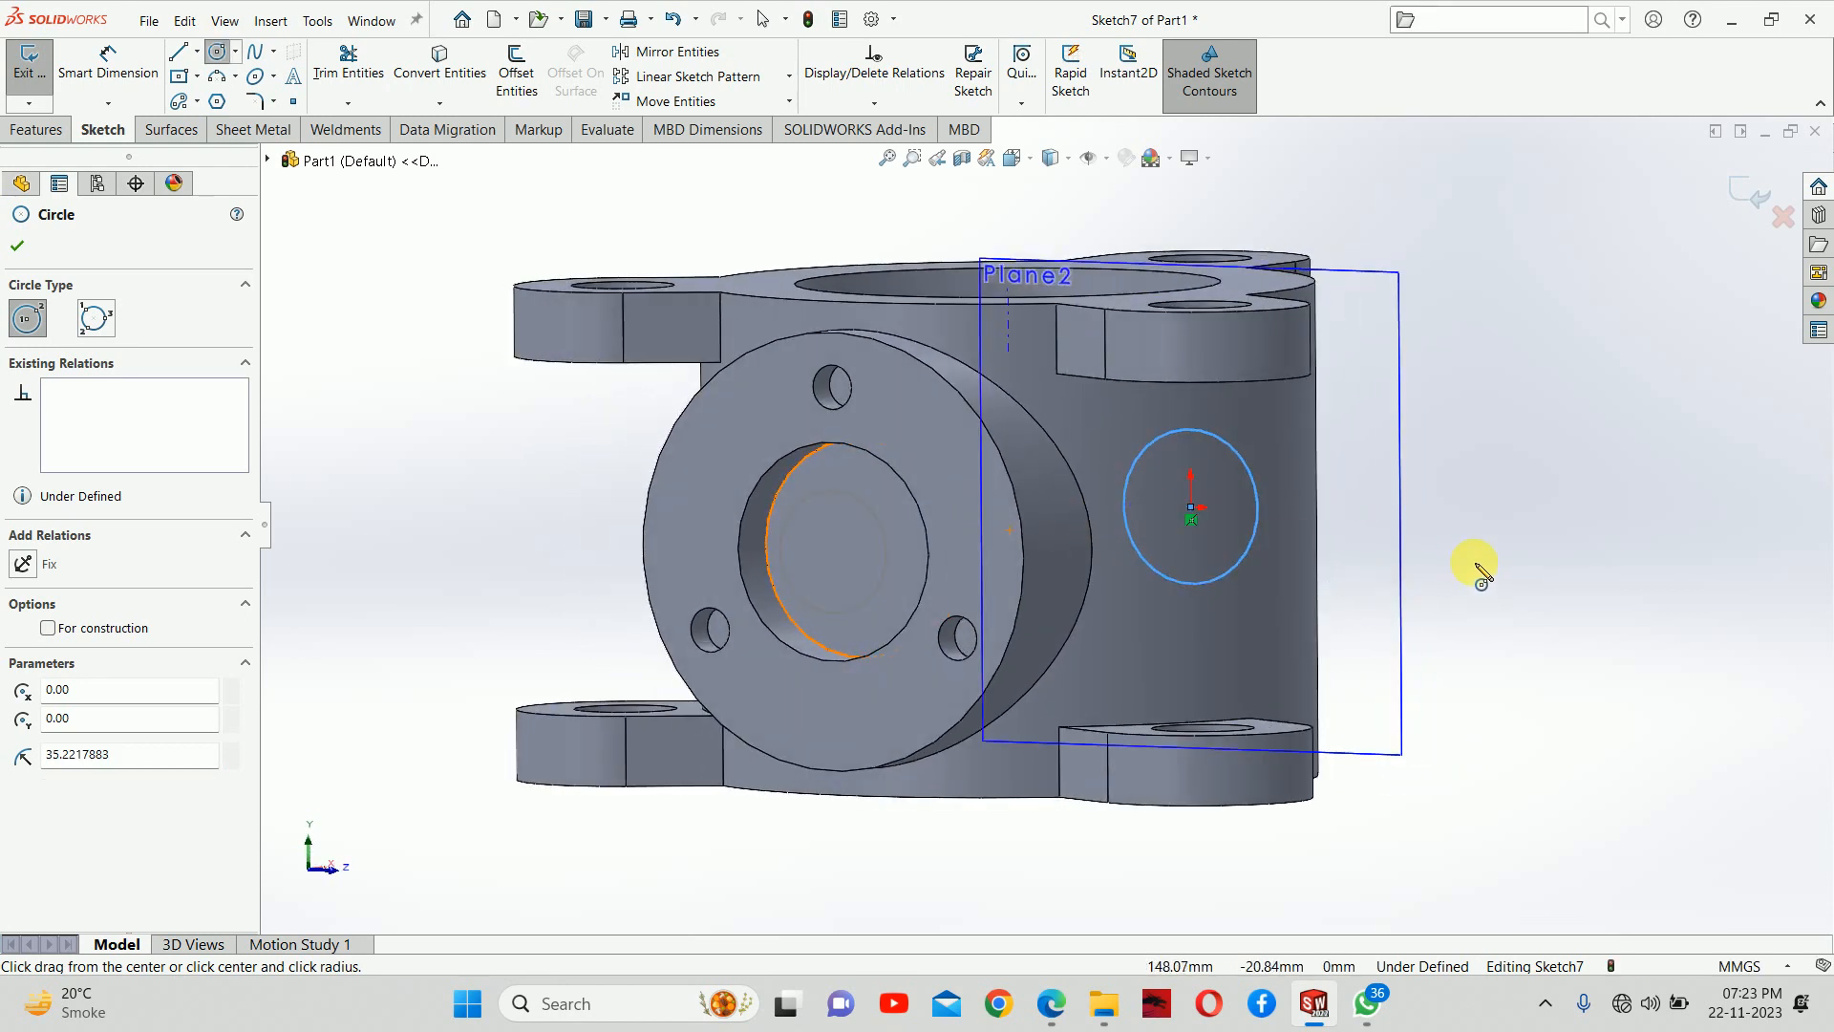
key("Escape")
key("space")
key("Escape")
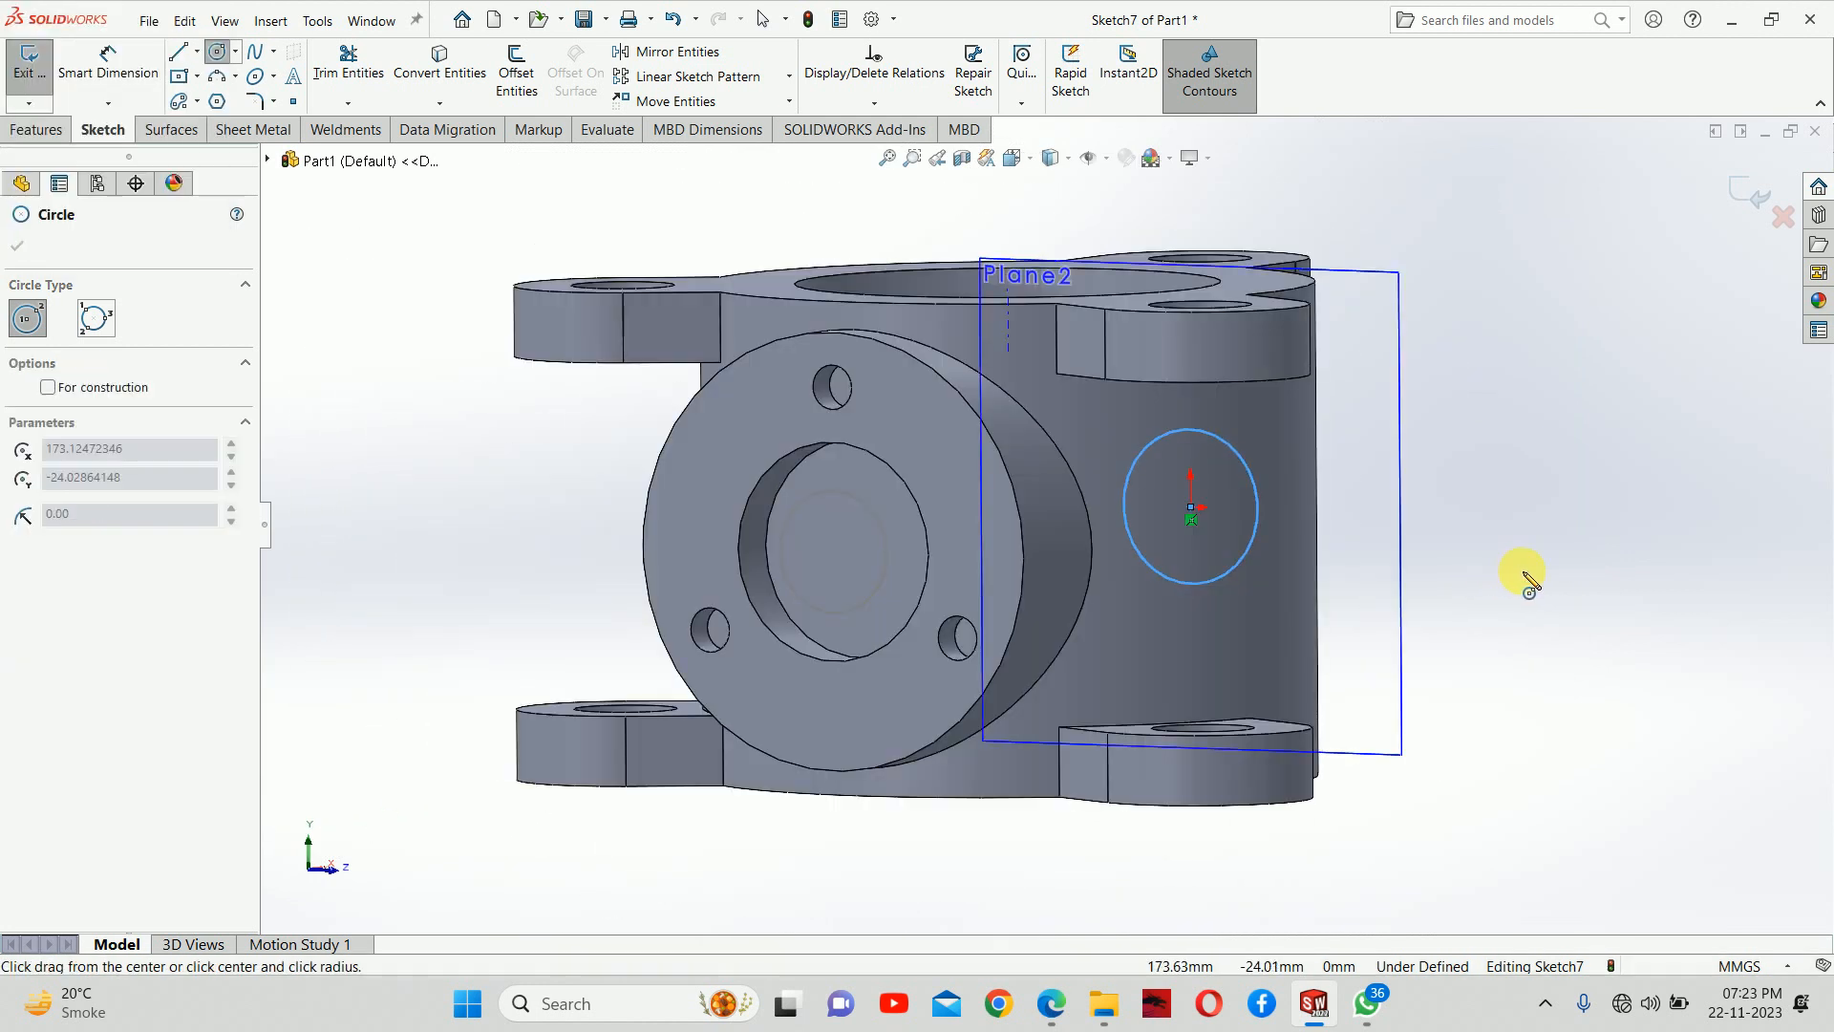
key("Escape")
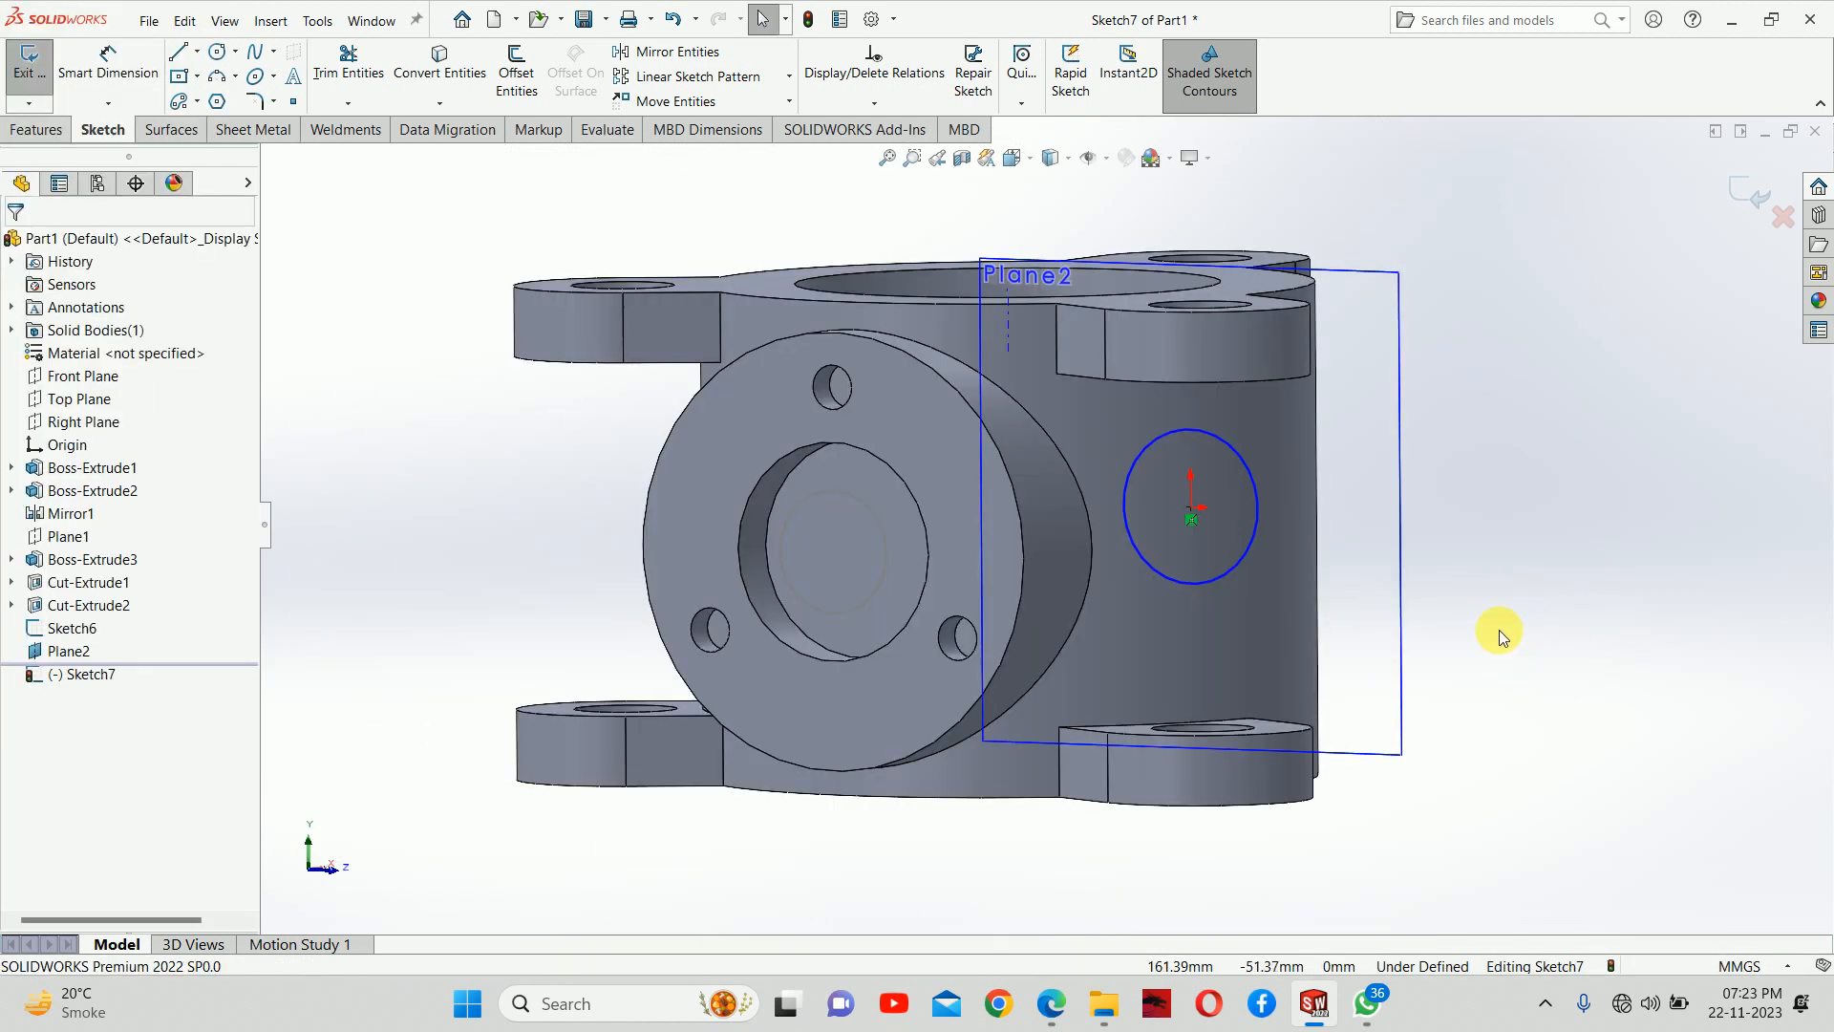
Check the boss diameter in section A-A of the PDF drawing, dimension the circle to 75 mm and close the sketch
key("ctrl+8")
right_click_drag(1072, 736, 1070, 485)
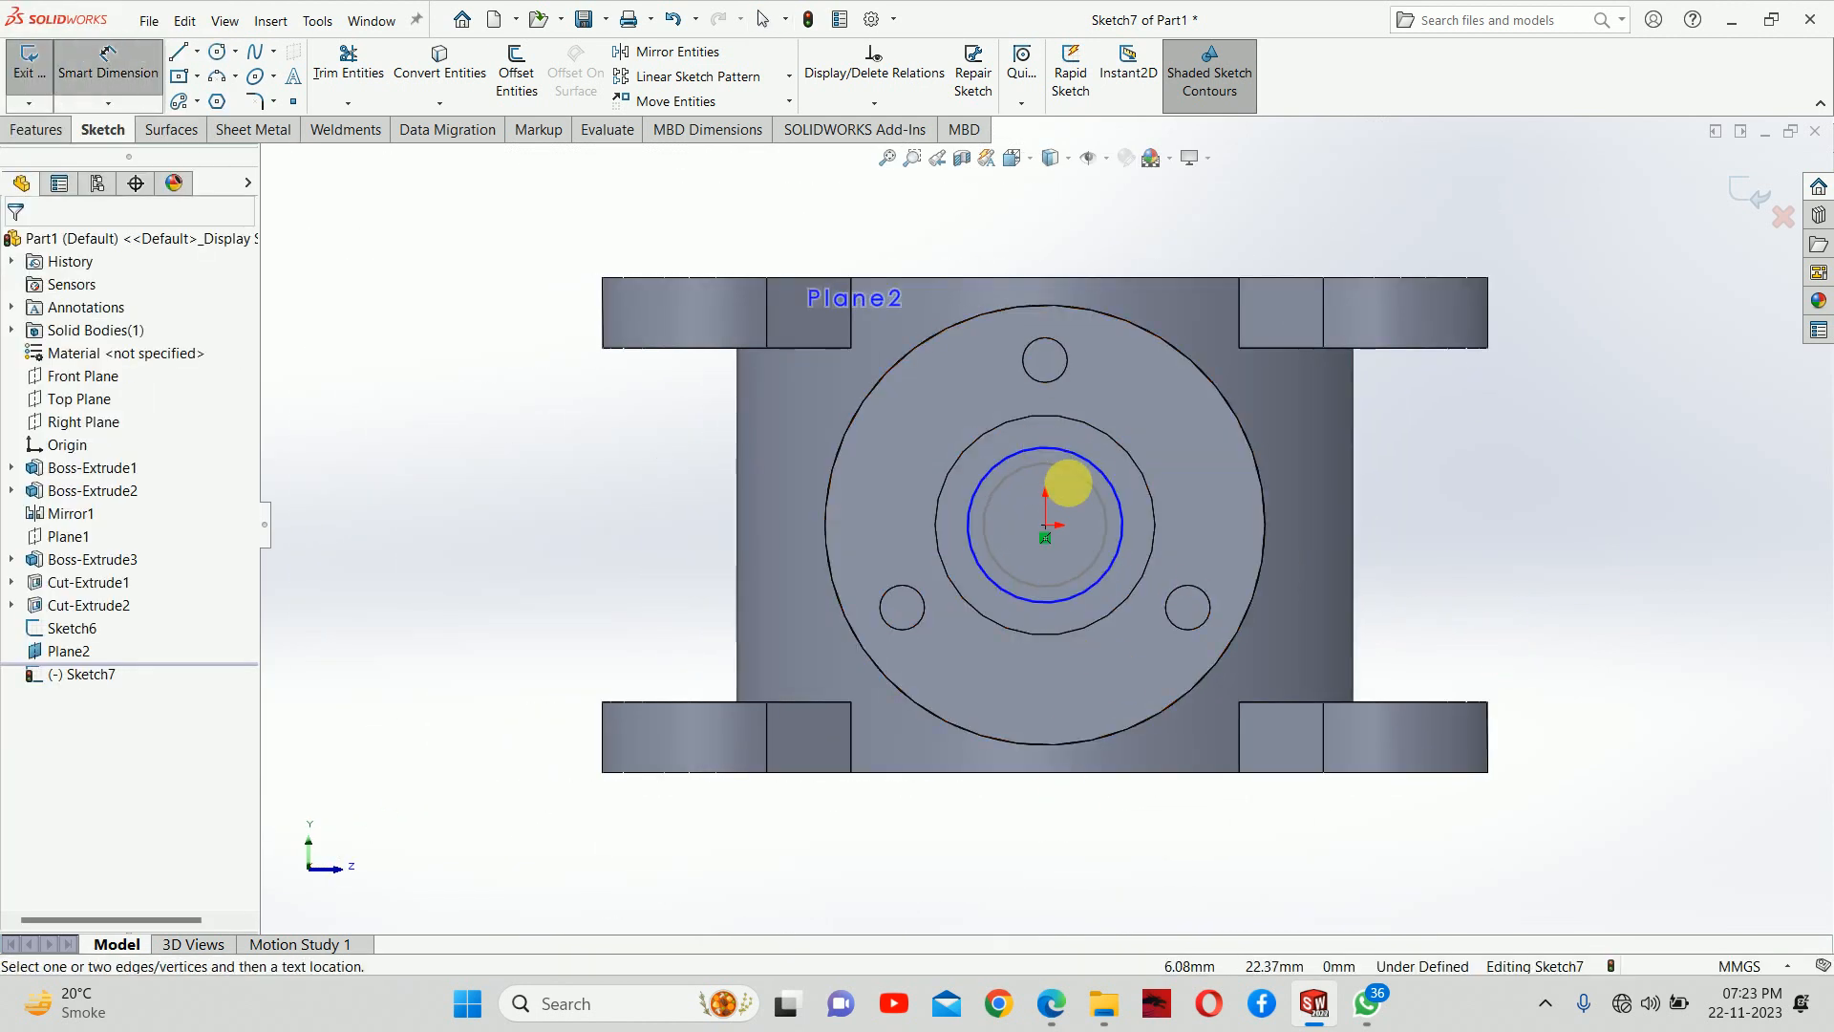
left_click(1121, 503)
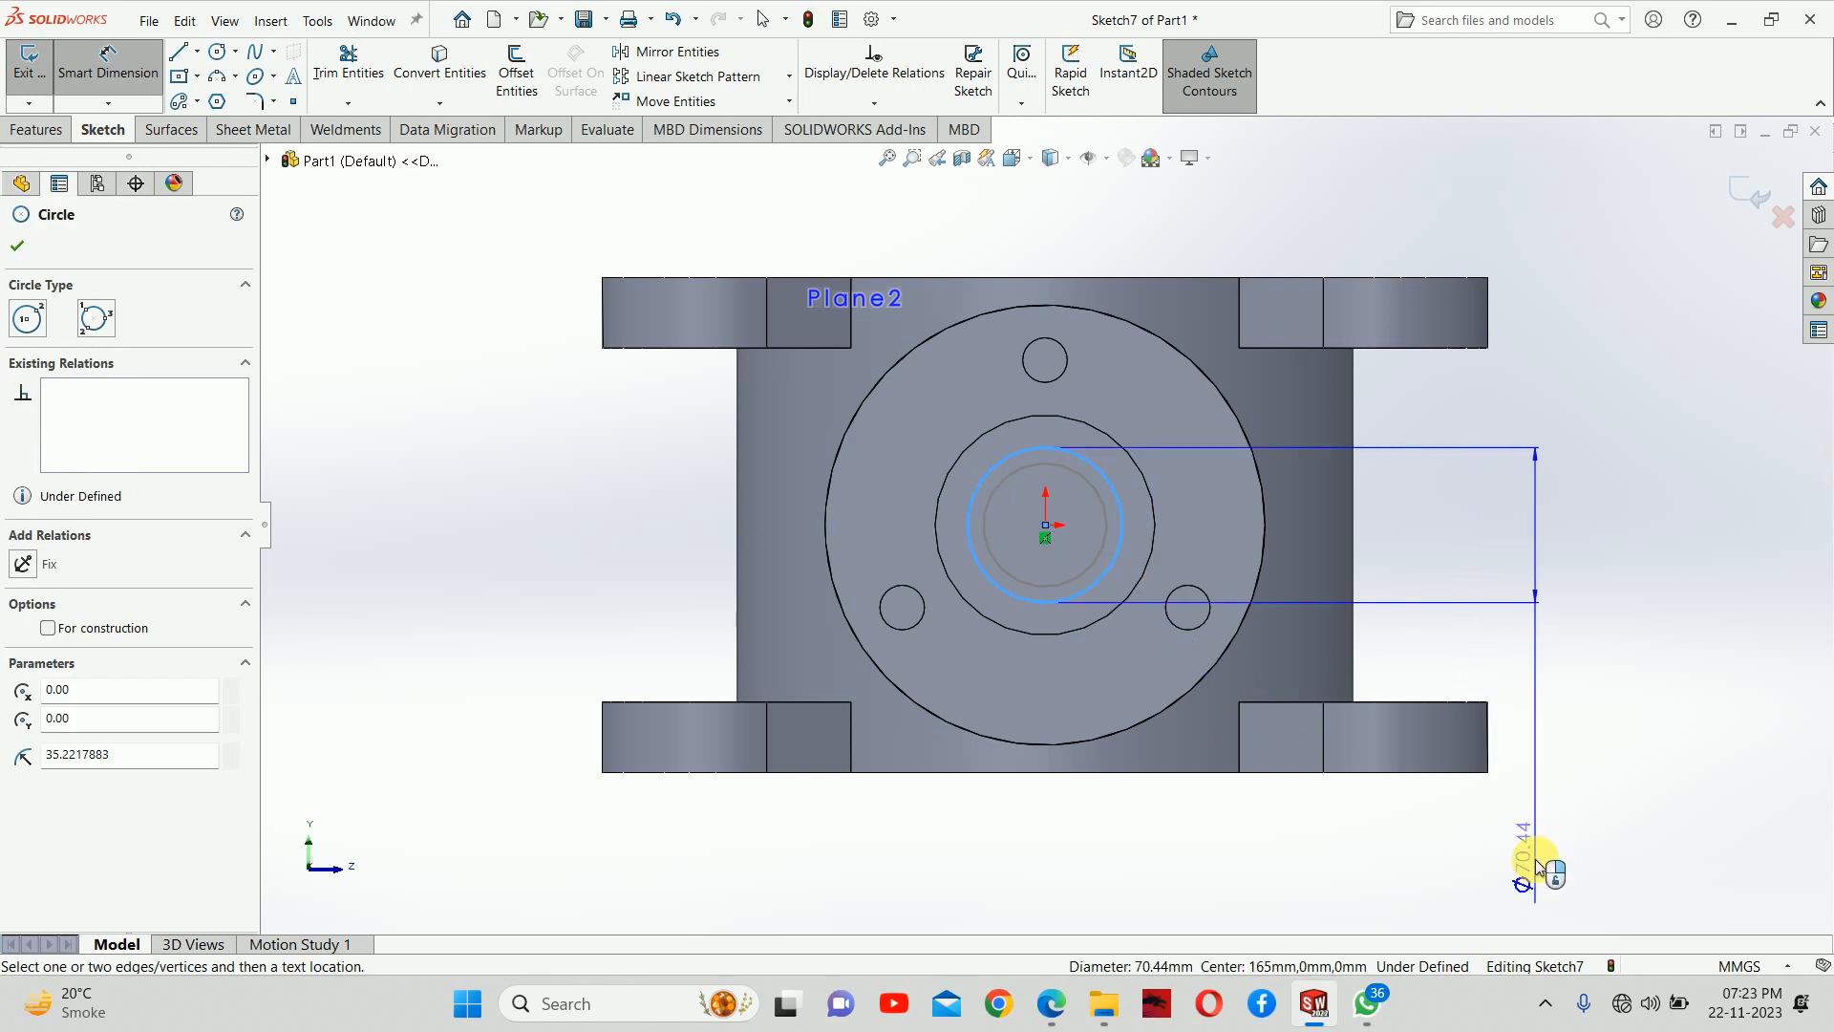
left_click(1523, 652)
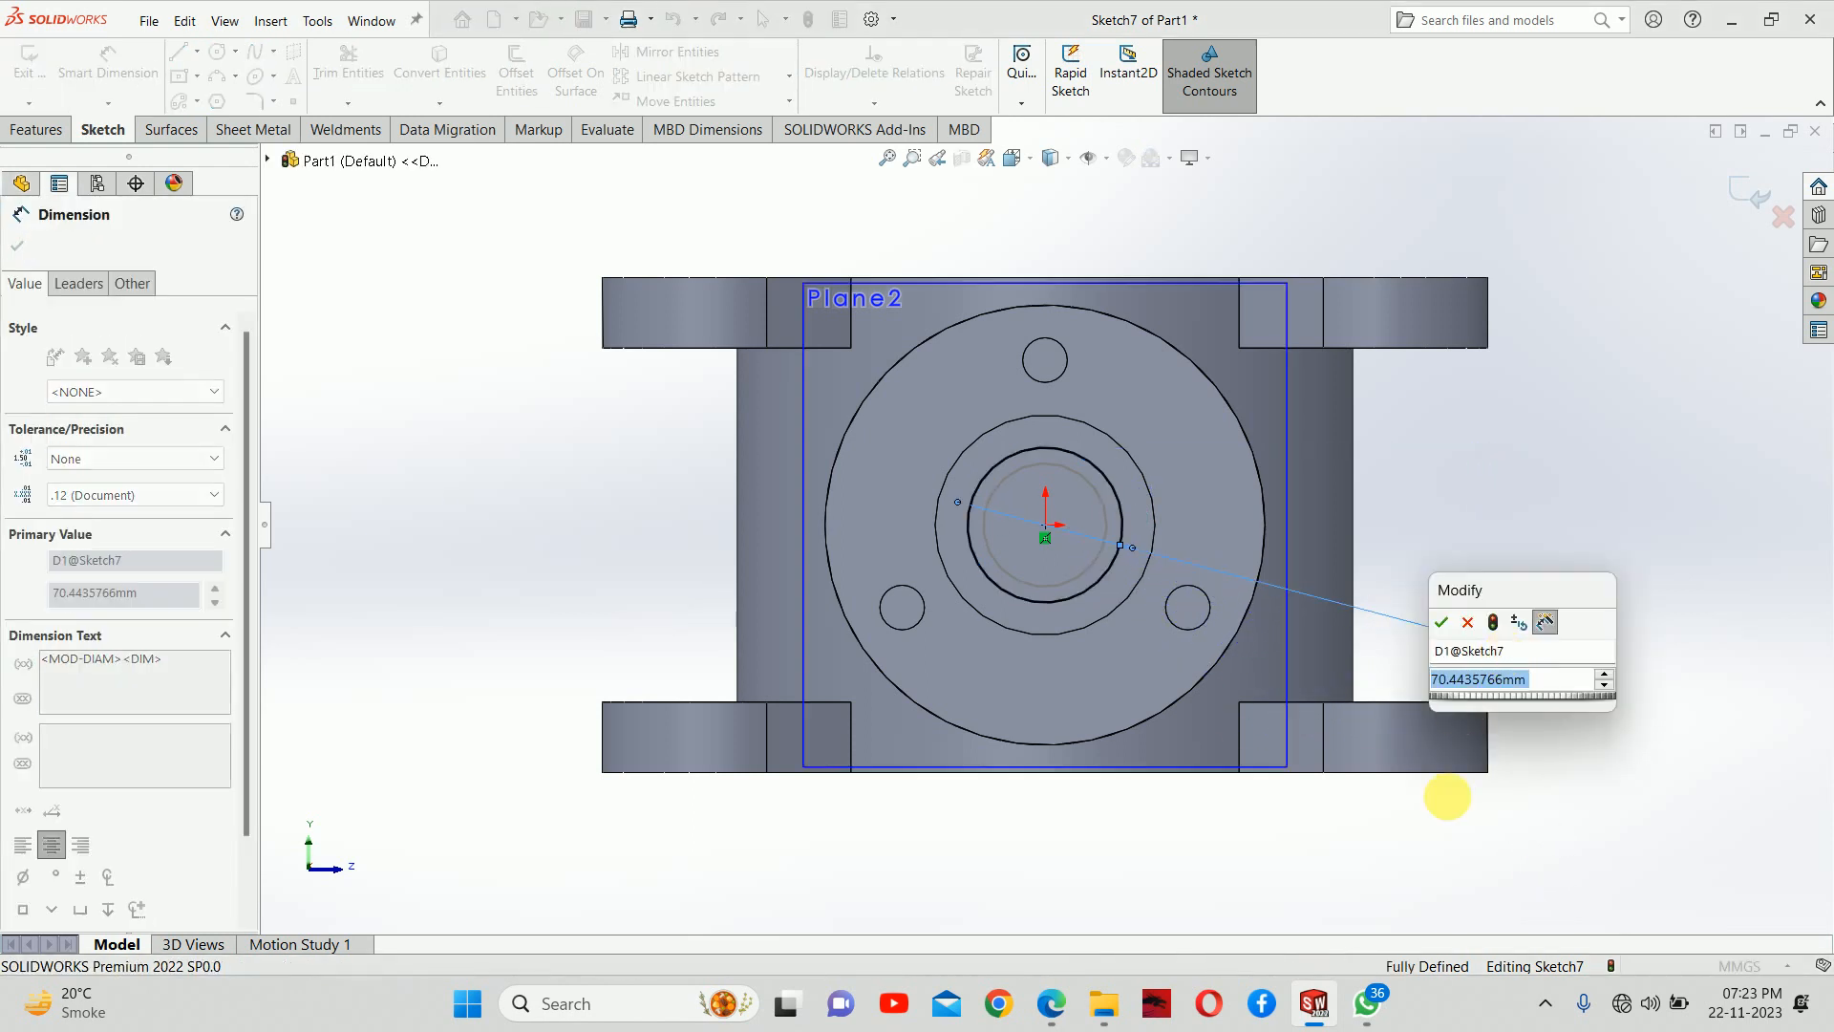
left_click(1051, 1004)
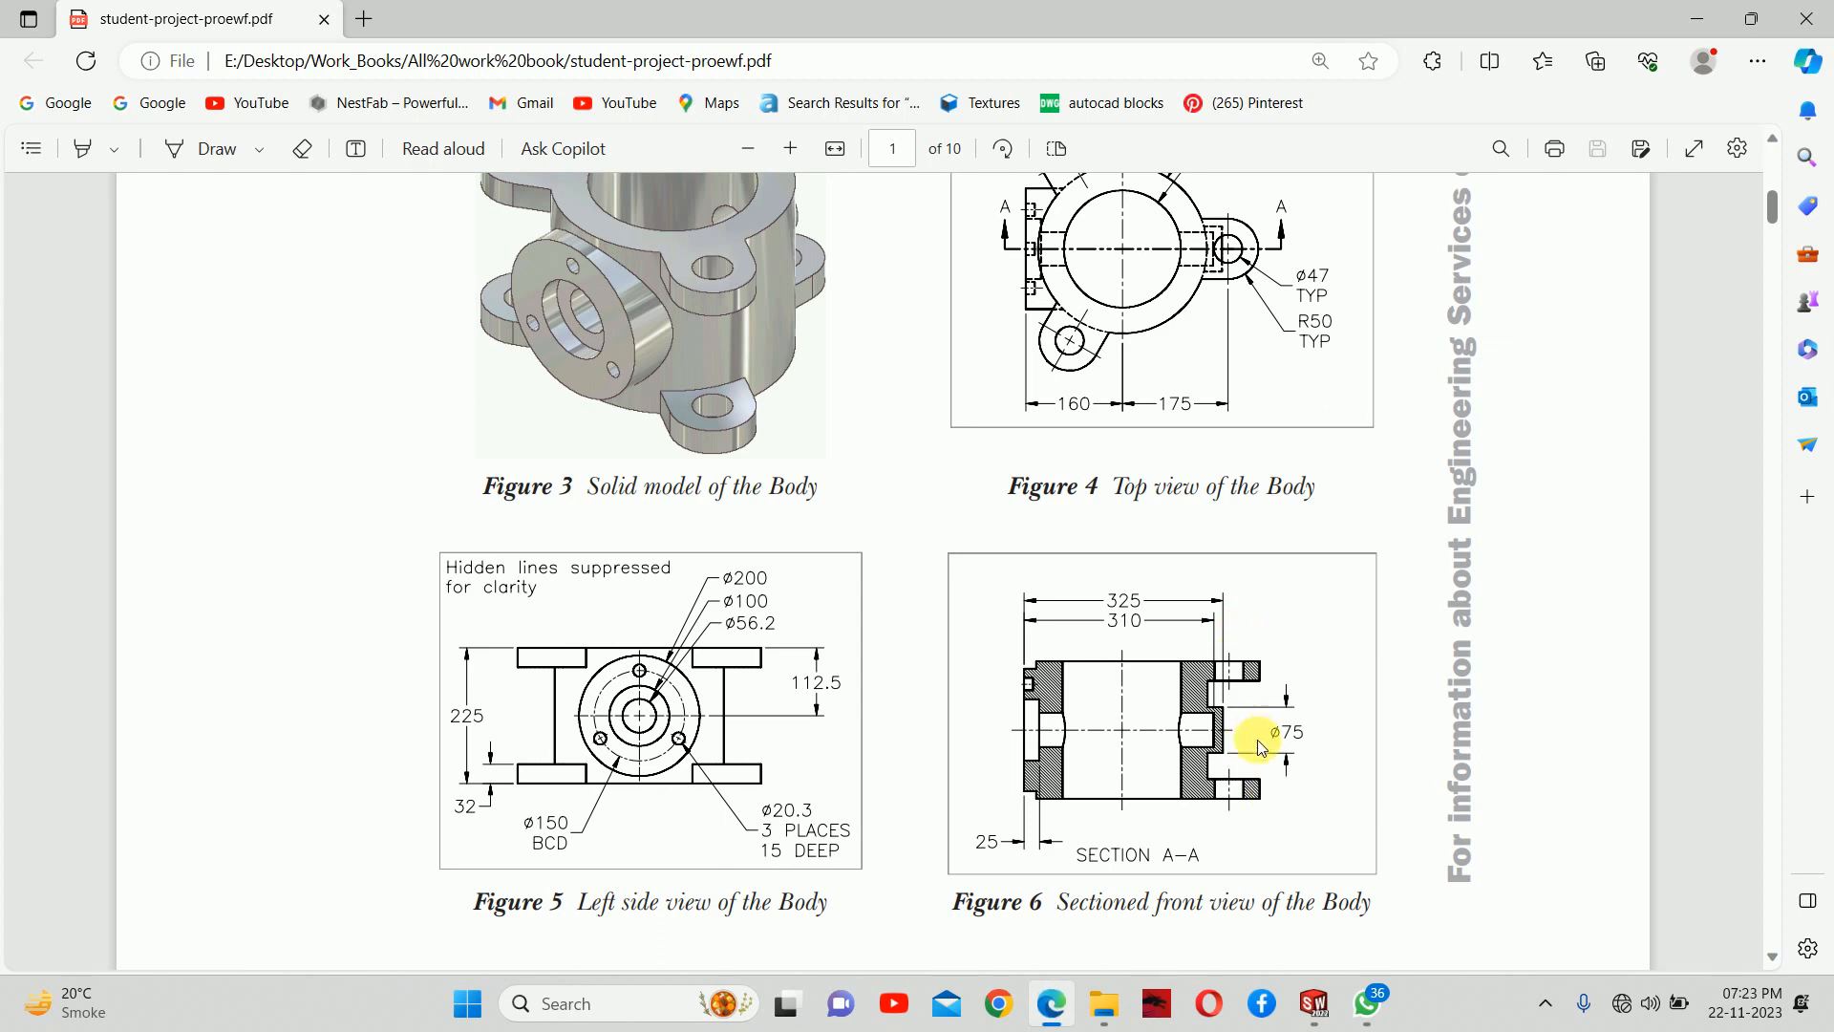
key("alt+Tab")
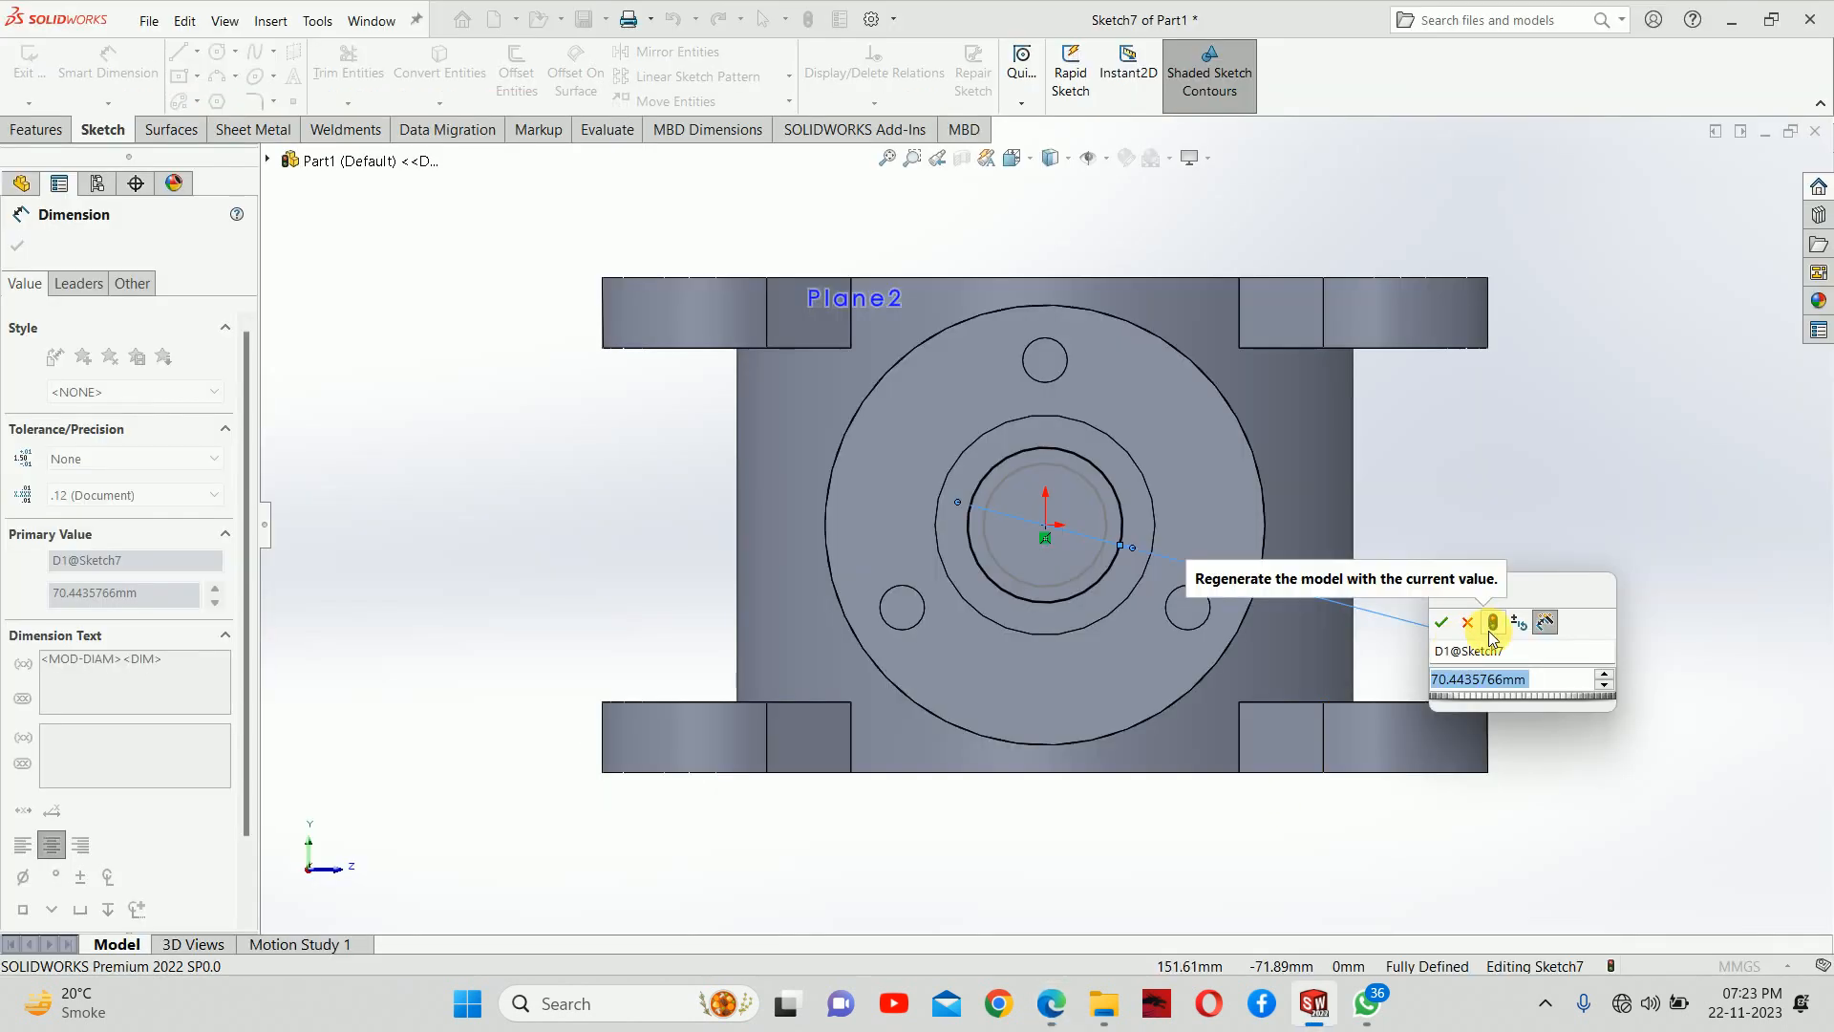
type("75")
key("Return")
left_click(1739, 191)
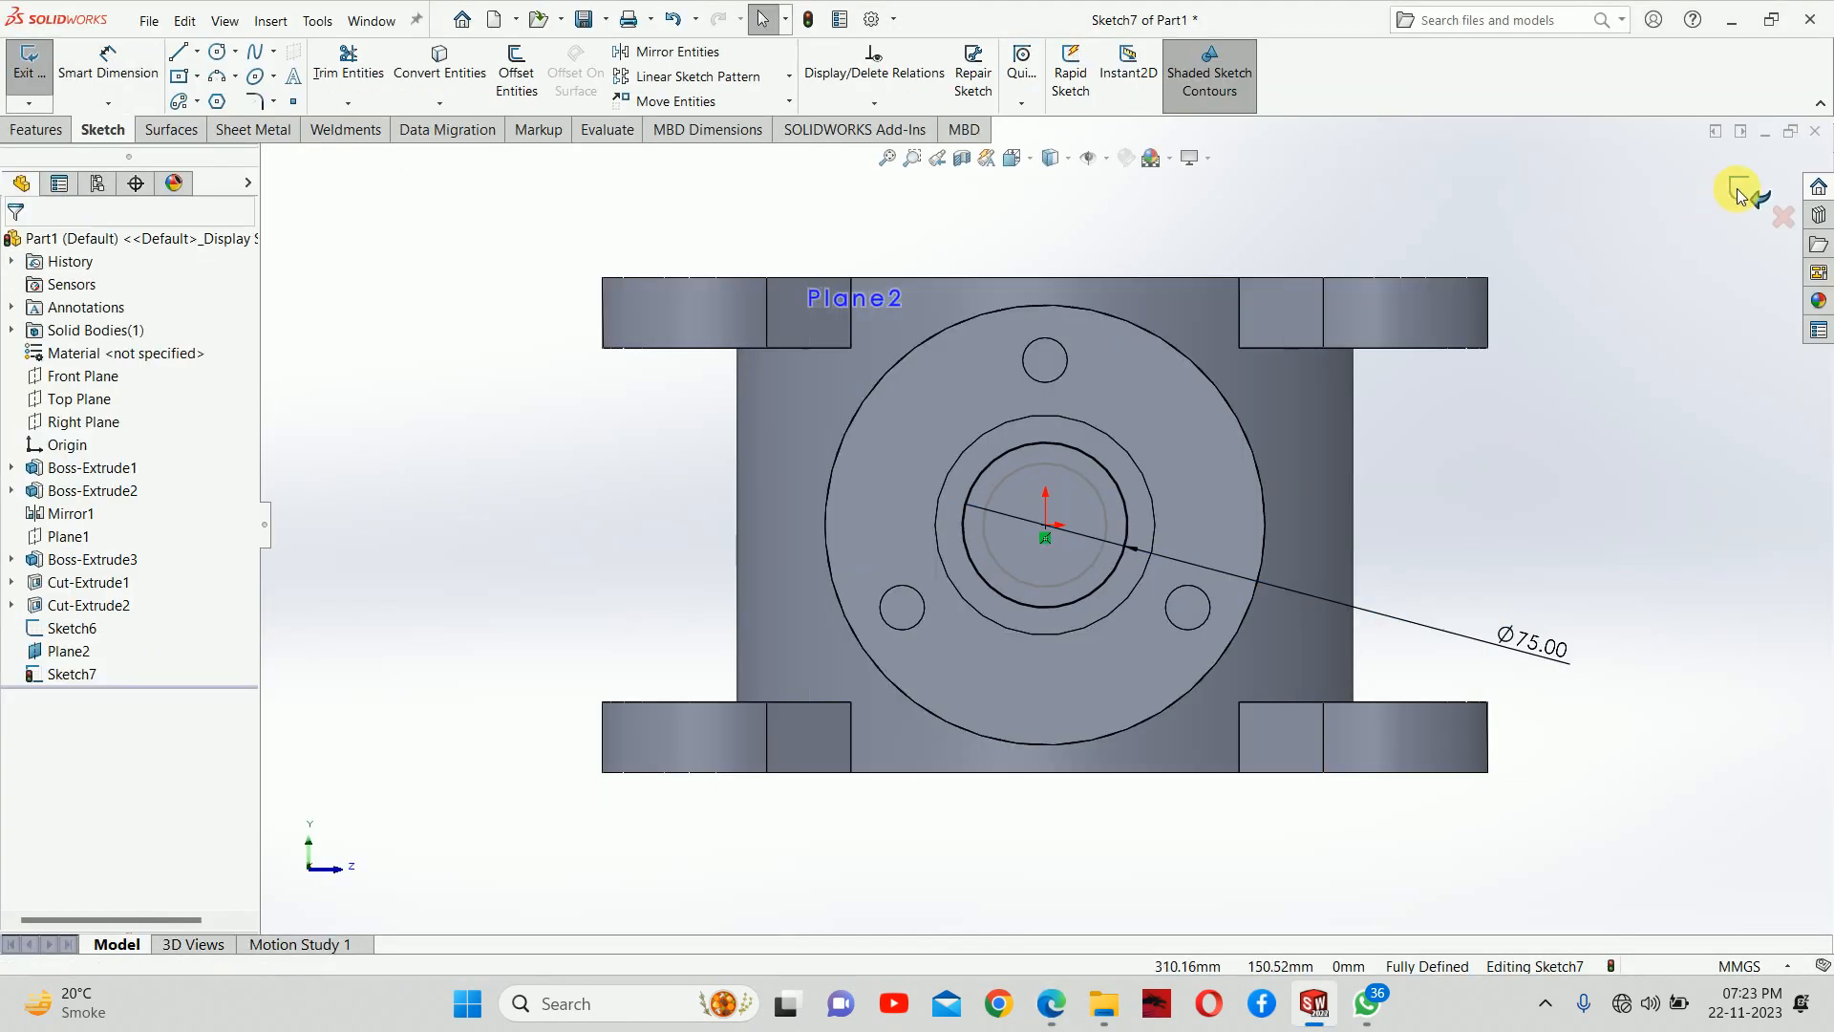
left_click(1739, 191)
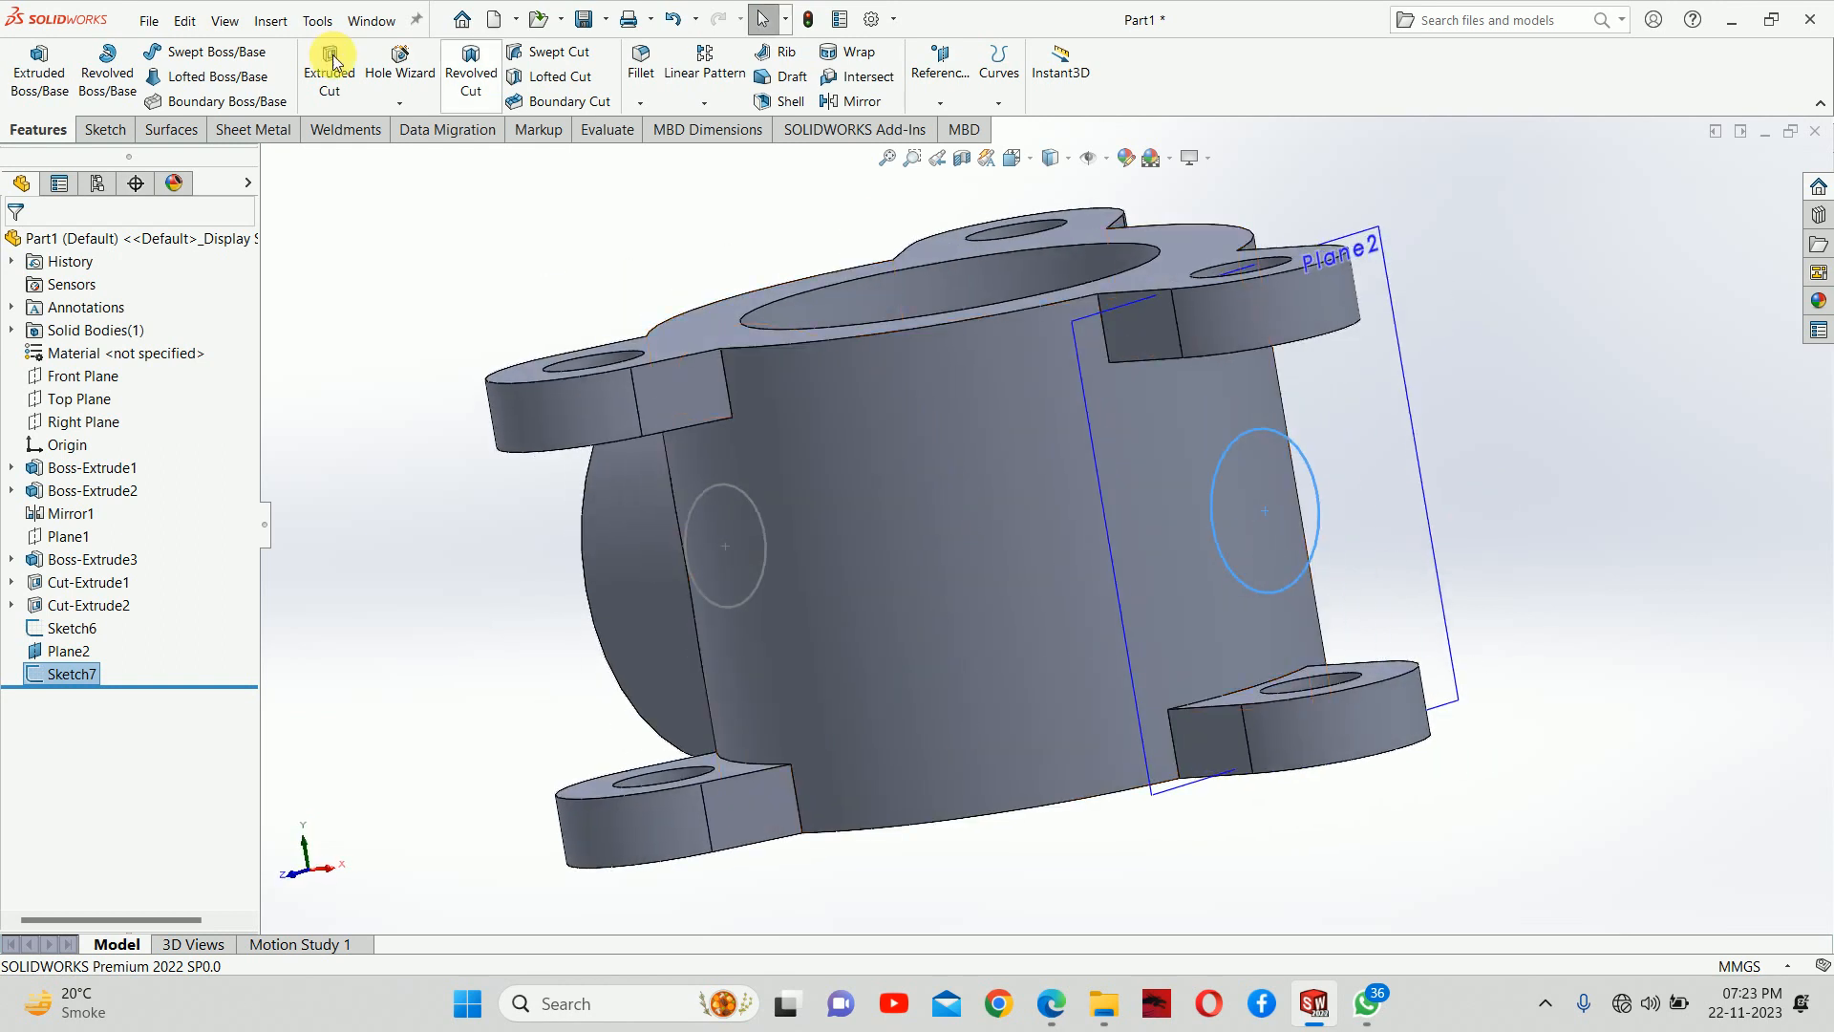
Extrude the 75 mm circle as a boss Up To Next against the body wall and hide the offset plane
left_click(39, 69)
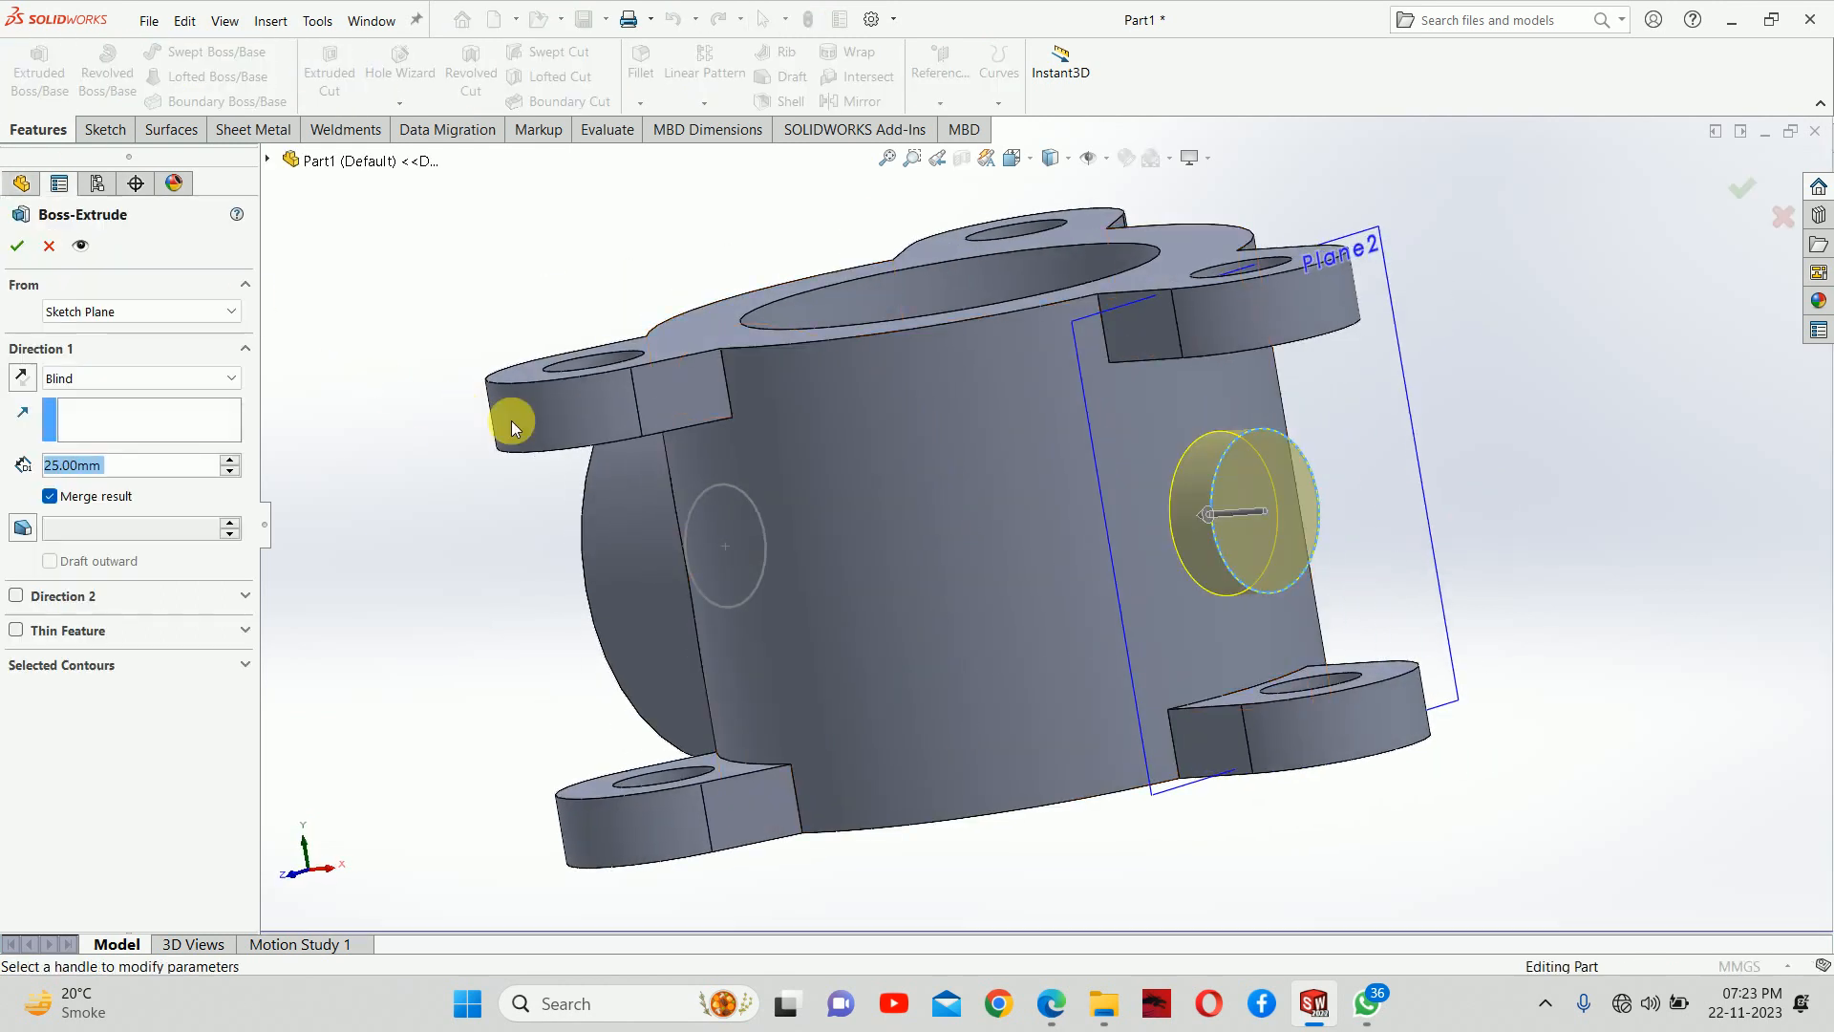
left_click(133, 379)
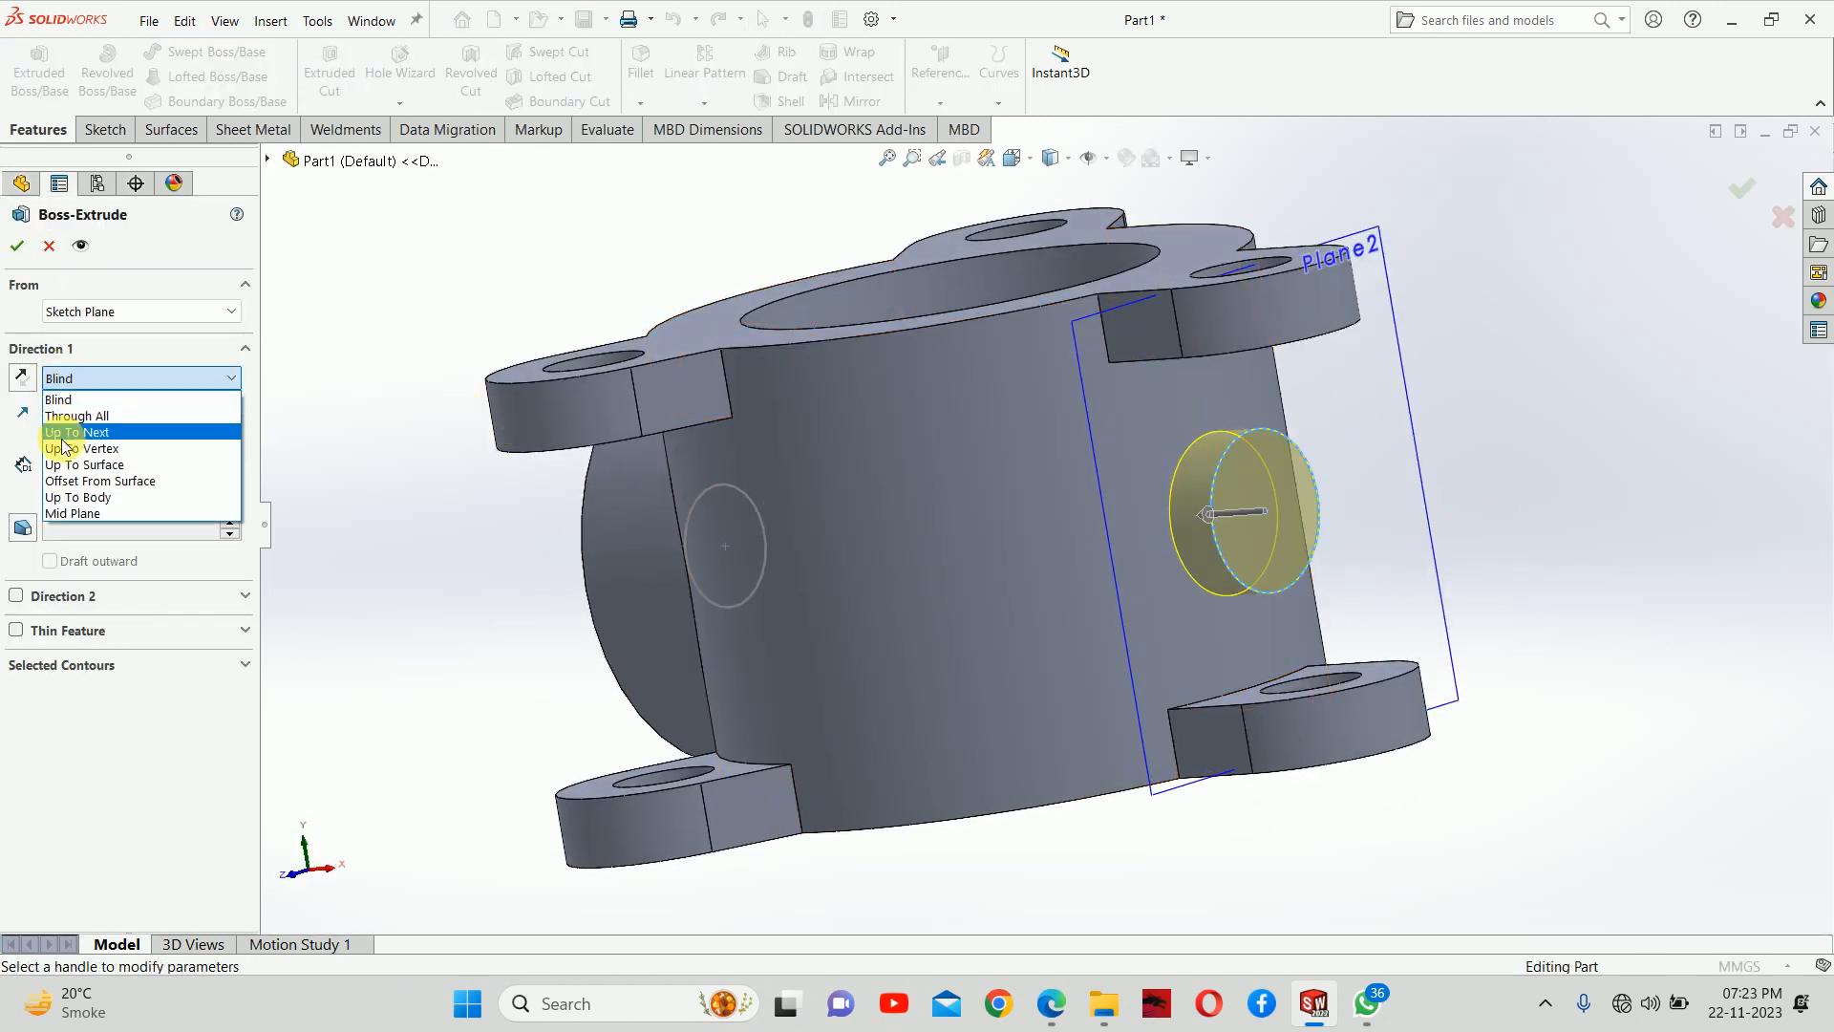
left_click(67, 428)
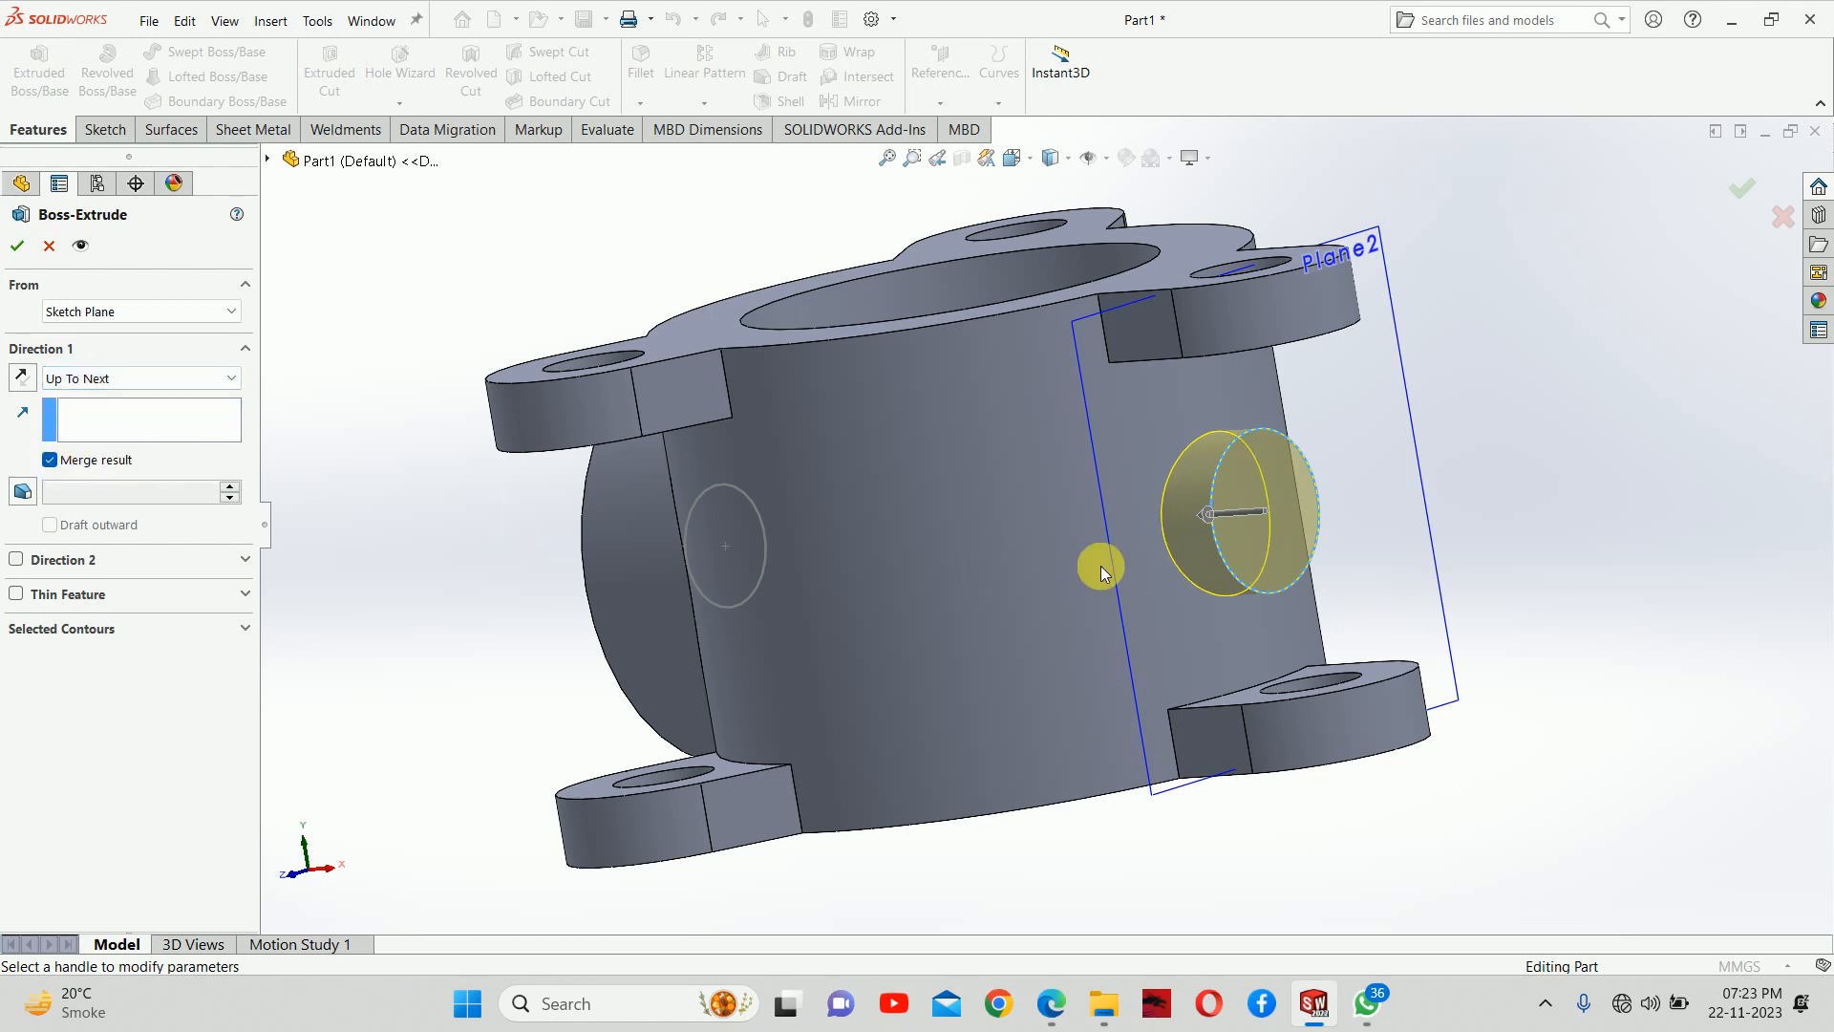
left_click(1728, 195)
left_click(1406, 410)
left_click(1496, 348)
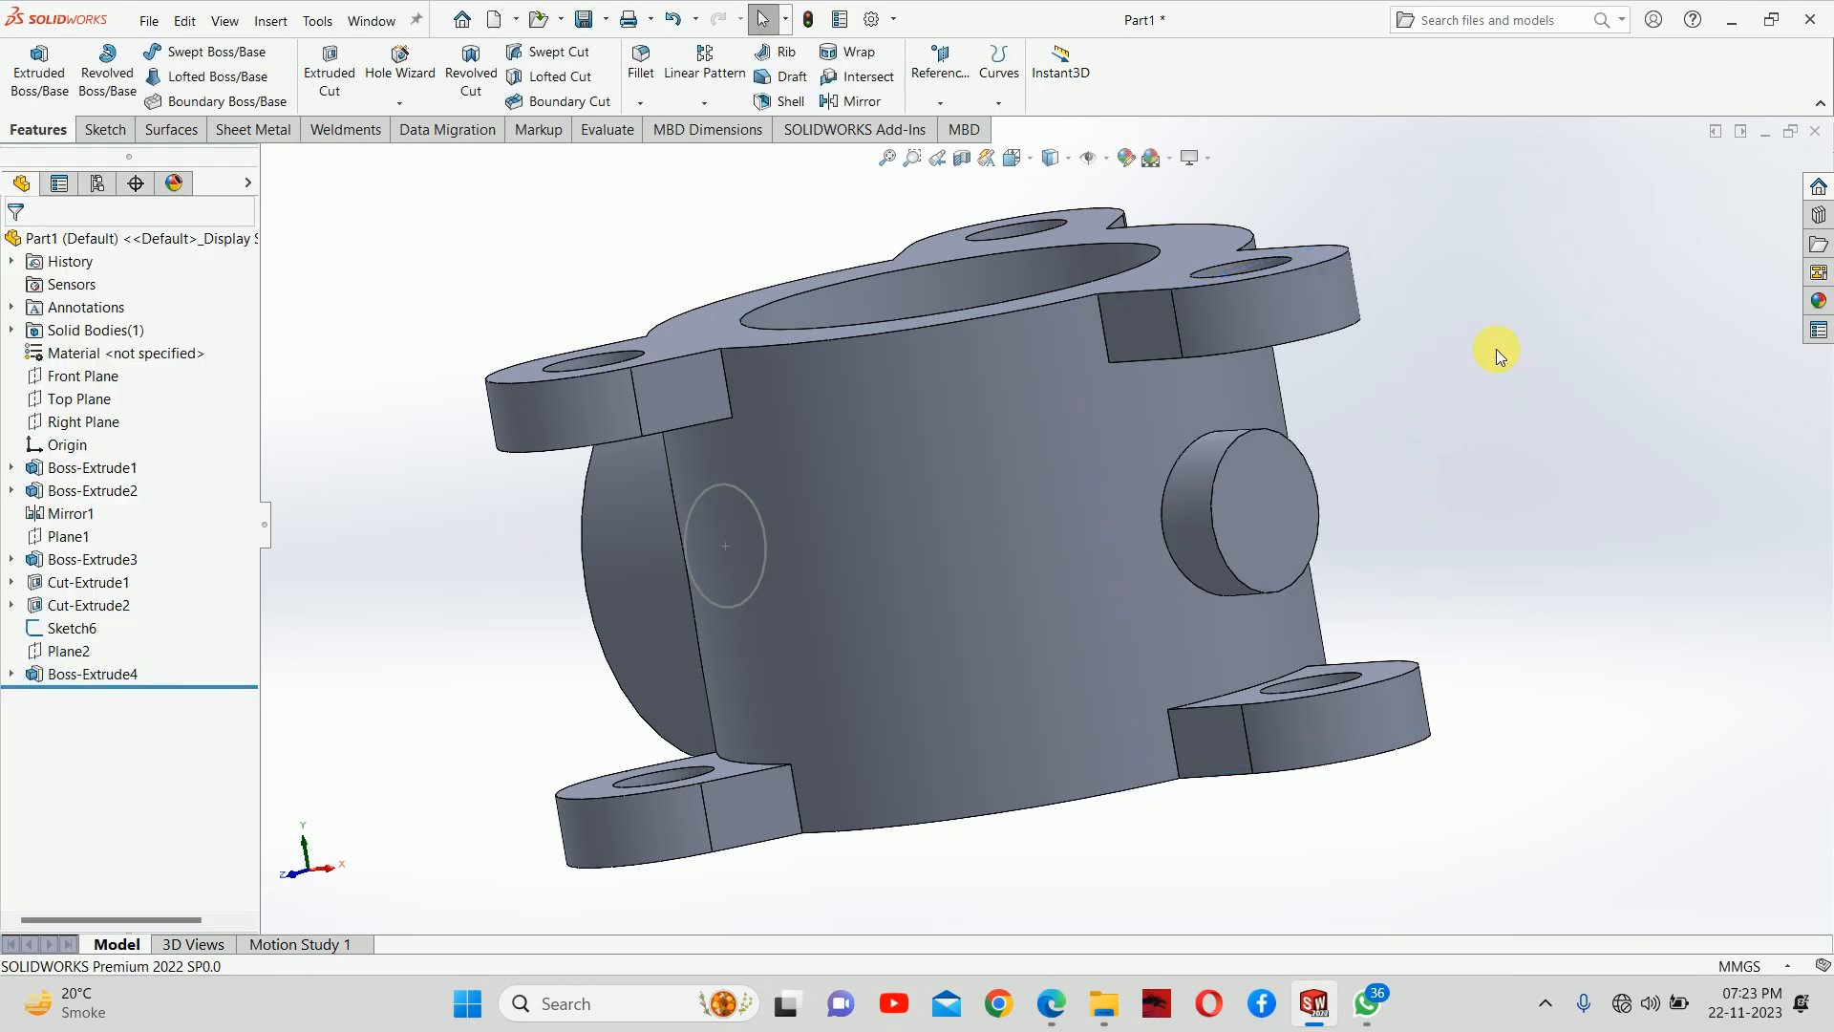
Cut the 56.2 mm bore circle from the flange recess through the body with a blind depth of 310 mm
middle_click_drag(1496, 350, 1500, 436)
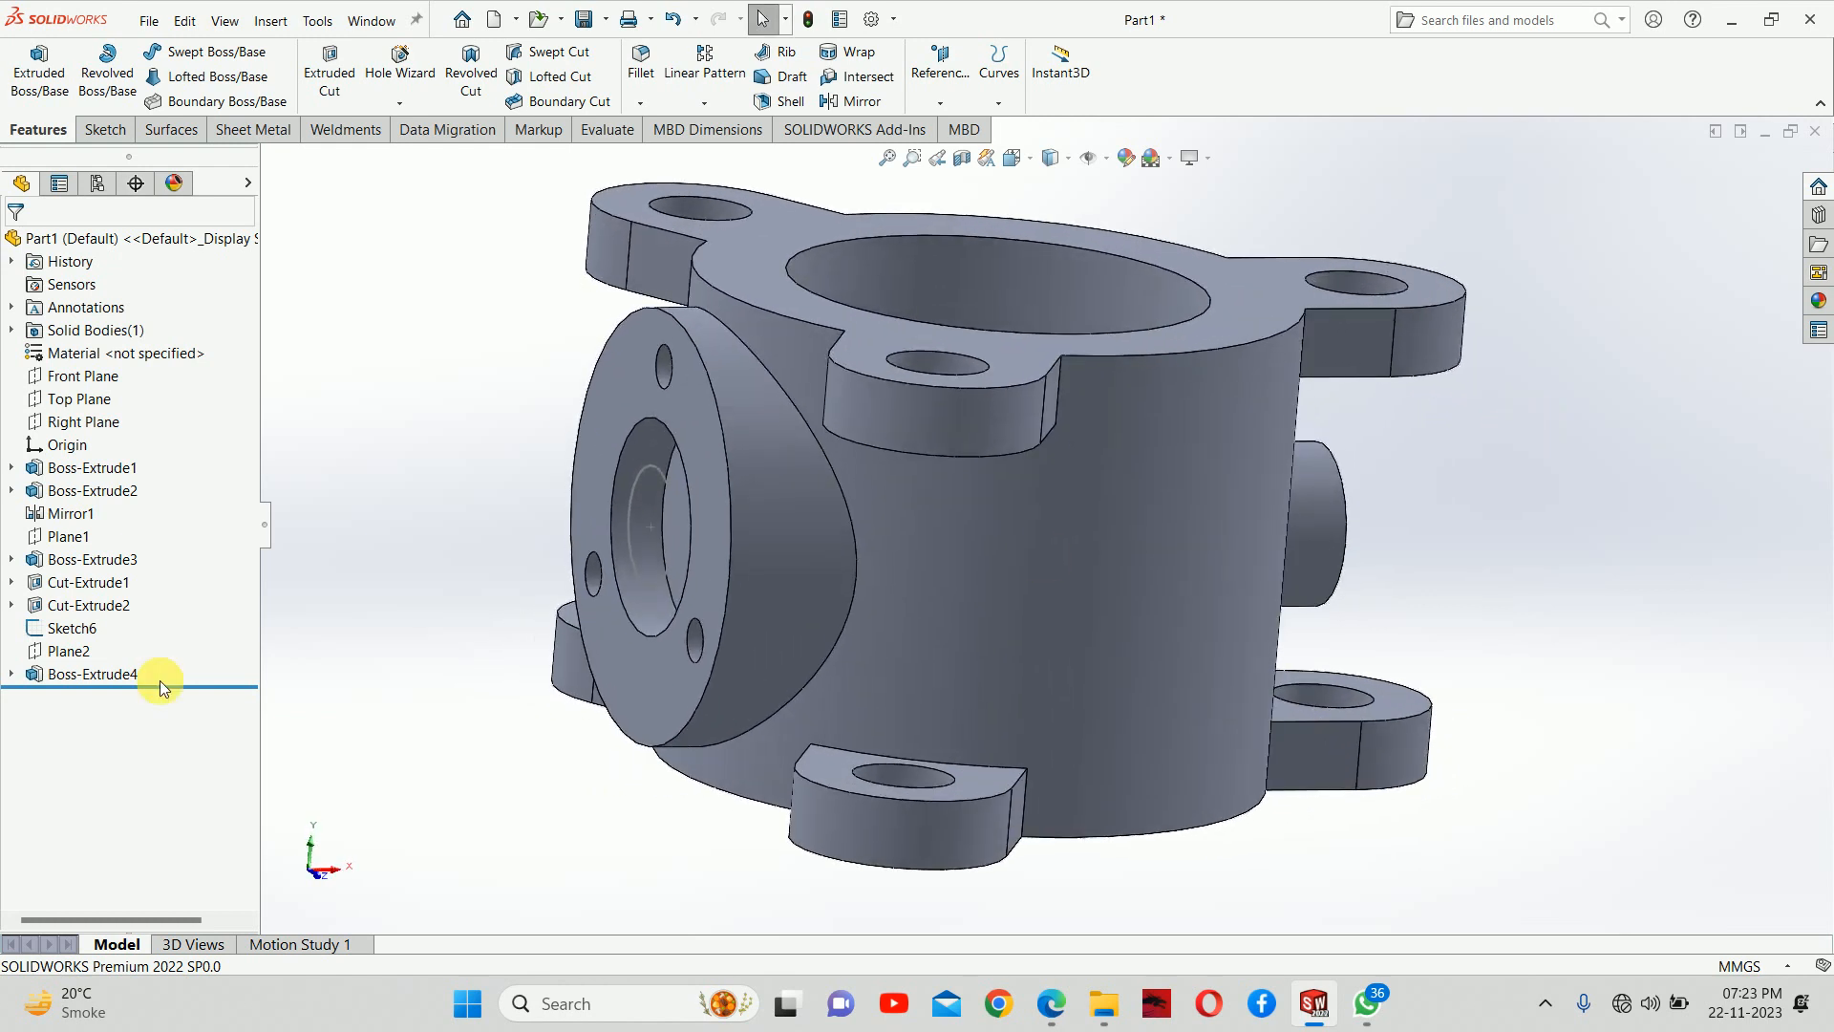
left_click(72, 628)
mouse_move(688, 532)
middle_mouse_down()
mouse_move(599, 453)
mouse_move(615, 512)
mouse_move(593, 499)
middle_mouse_up()
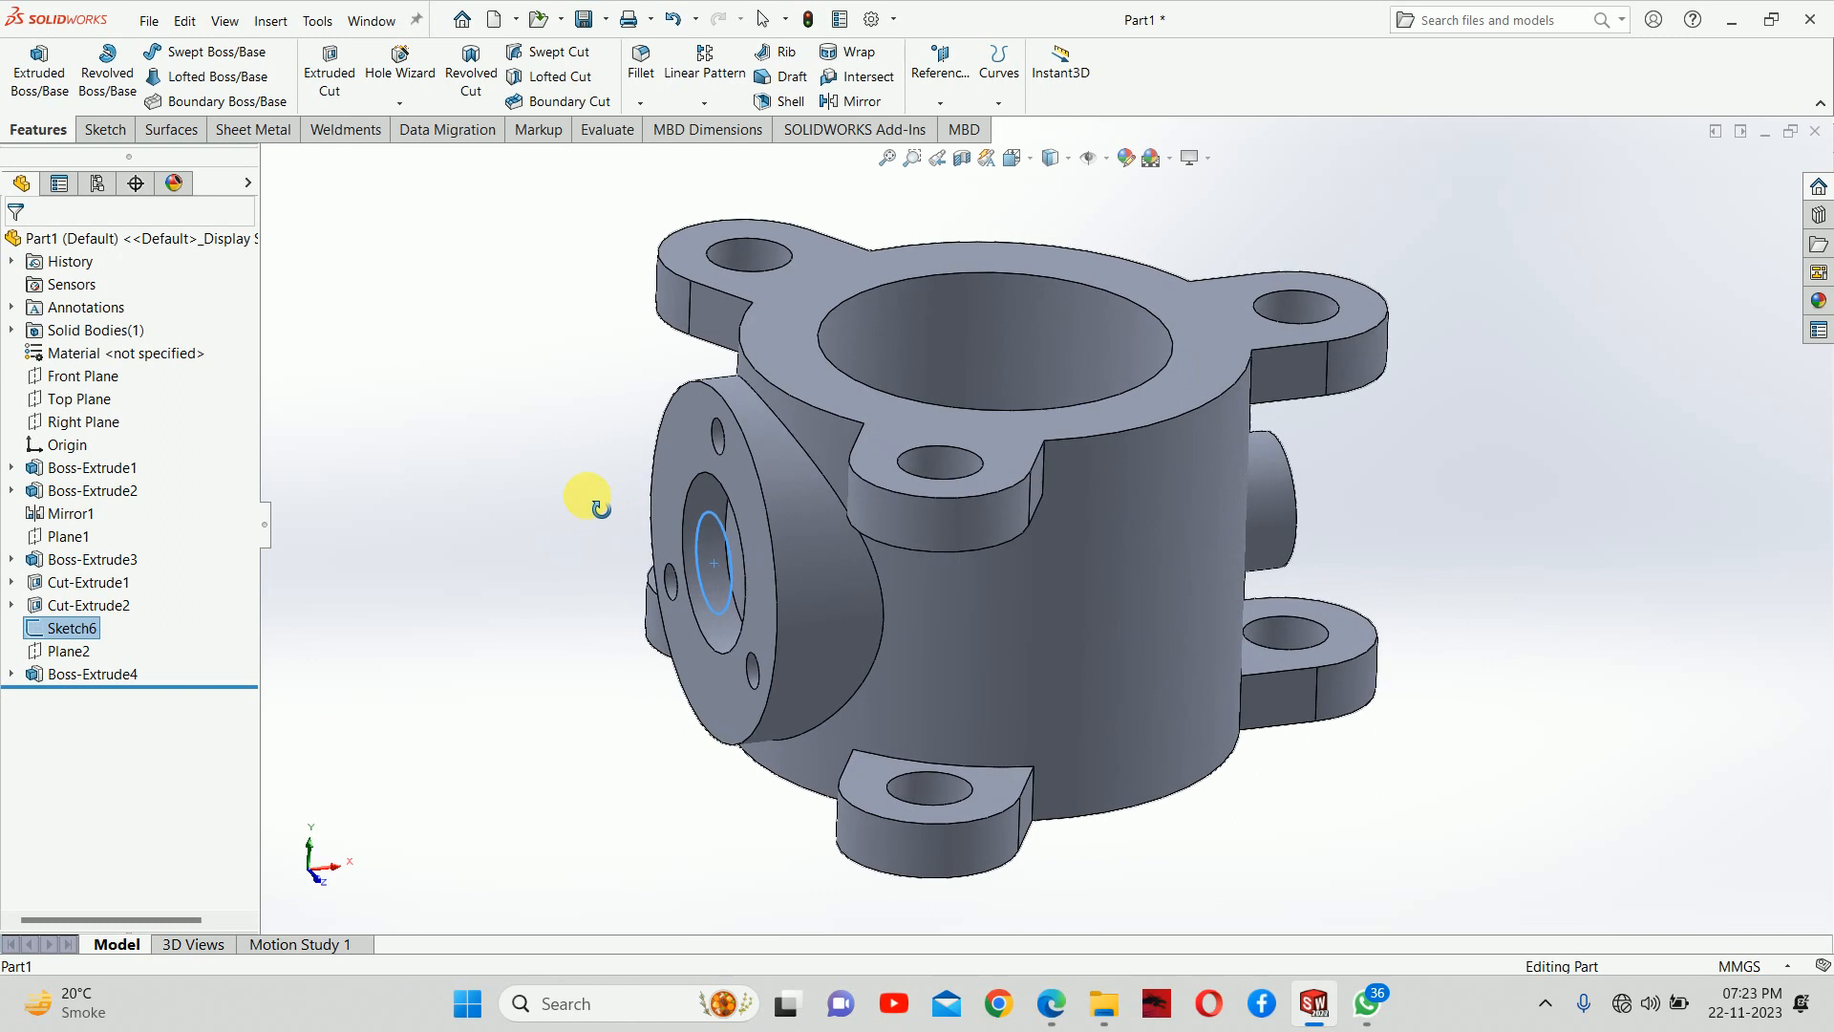
left_click(334, 72)
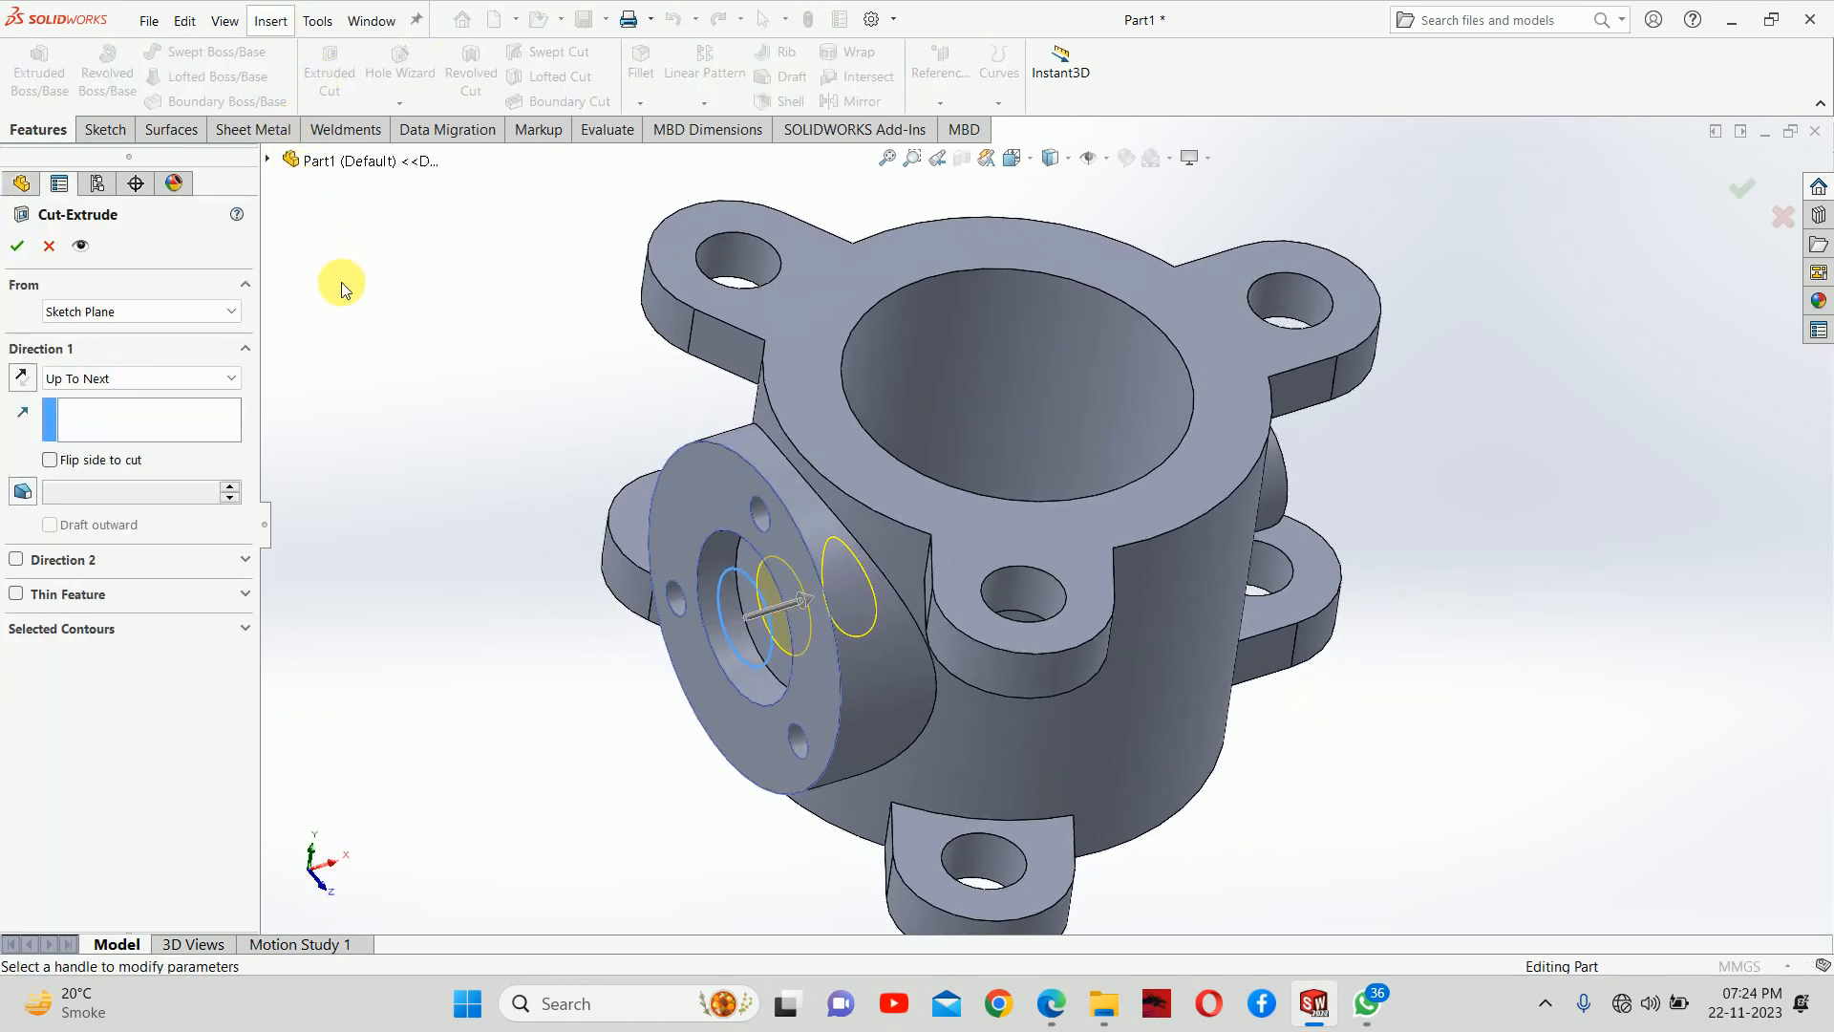
left_click(78, 378)
left_click(71, 391)
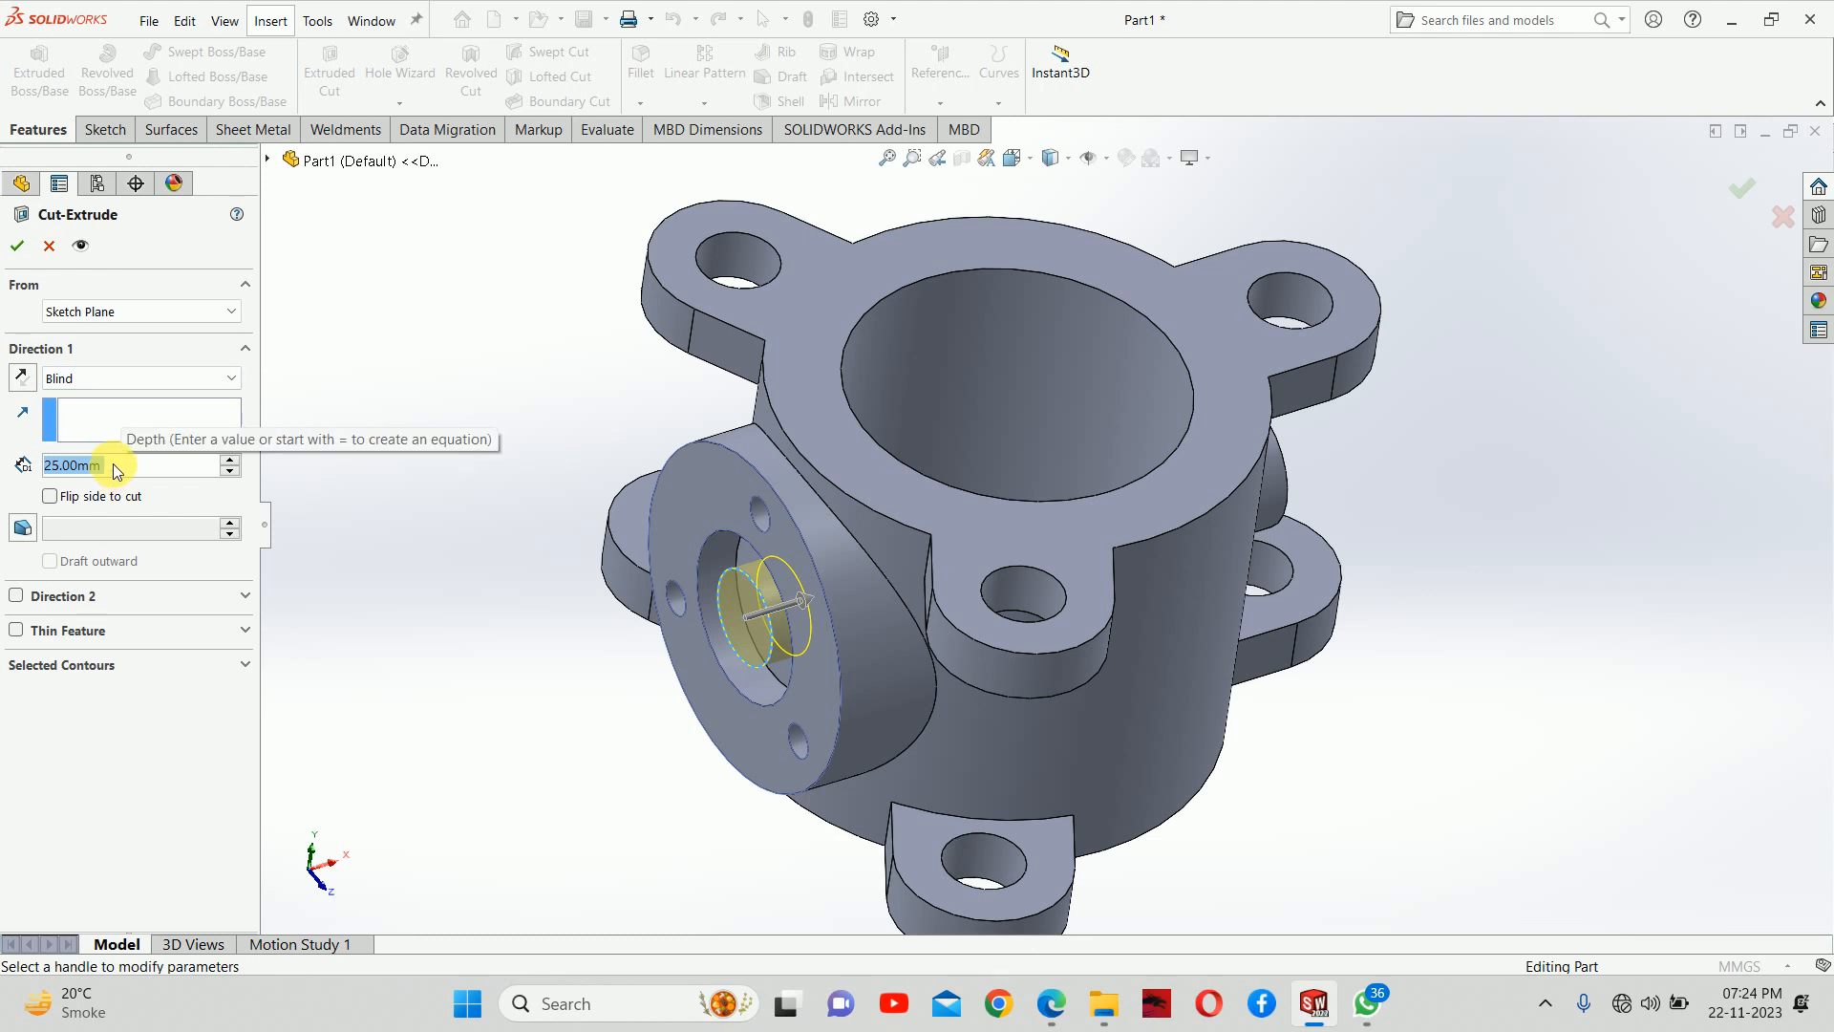
type("310")
key("Return")
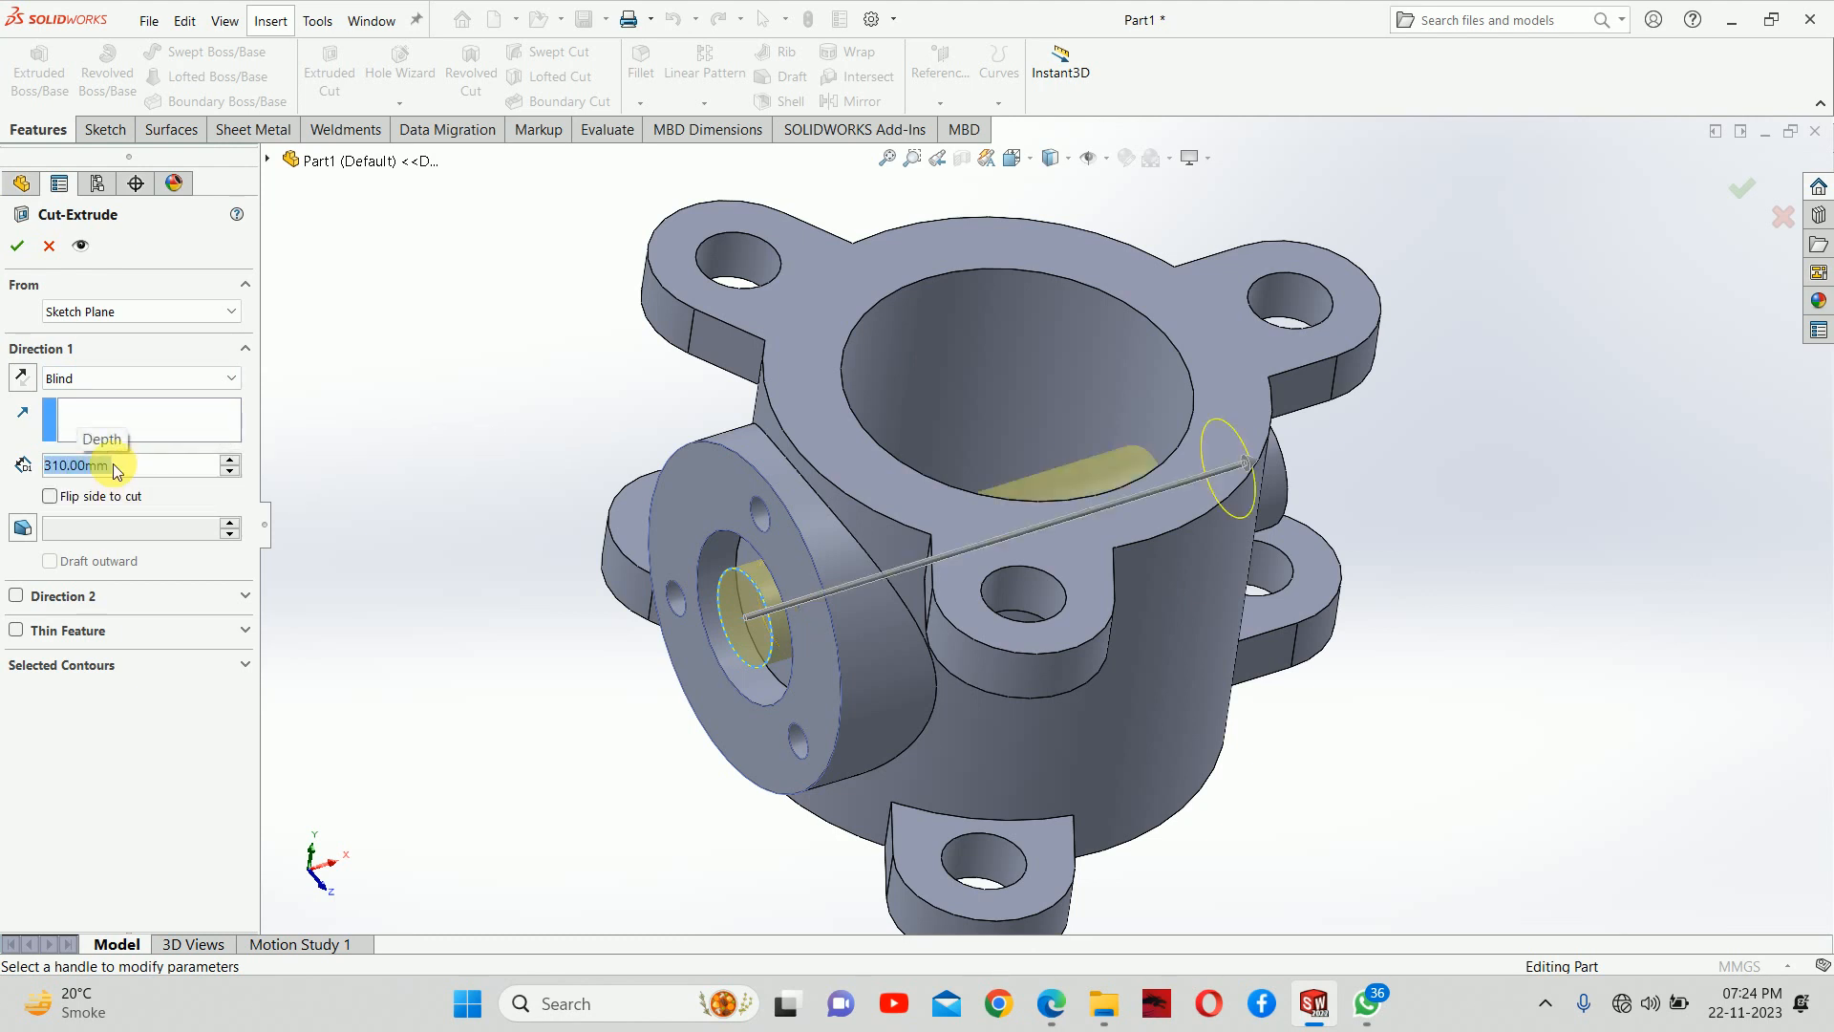
middle_click_drag(655, 443, 1069, 430)
left_click(1742, 187)
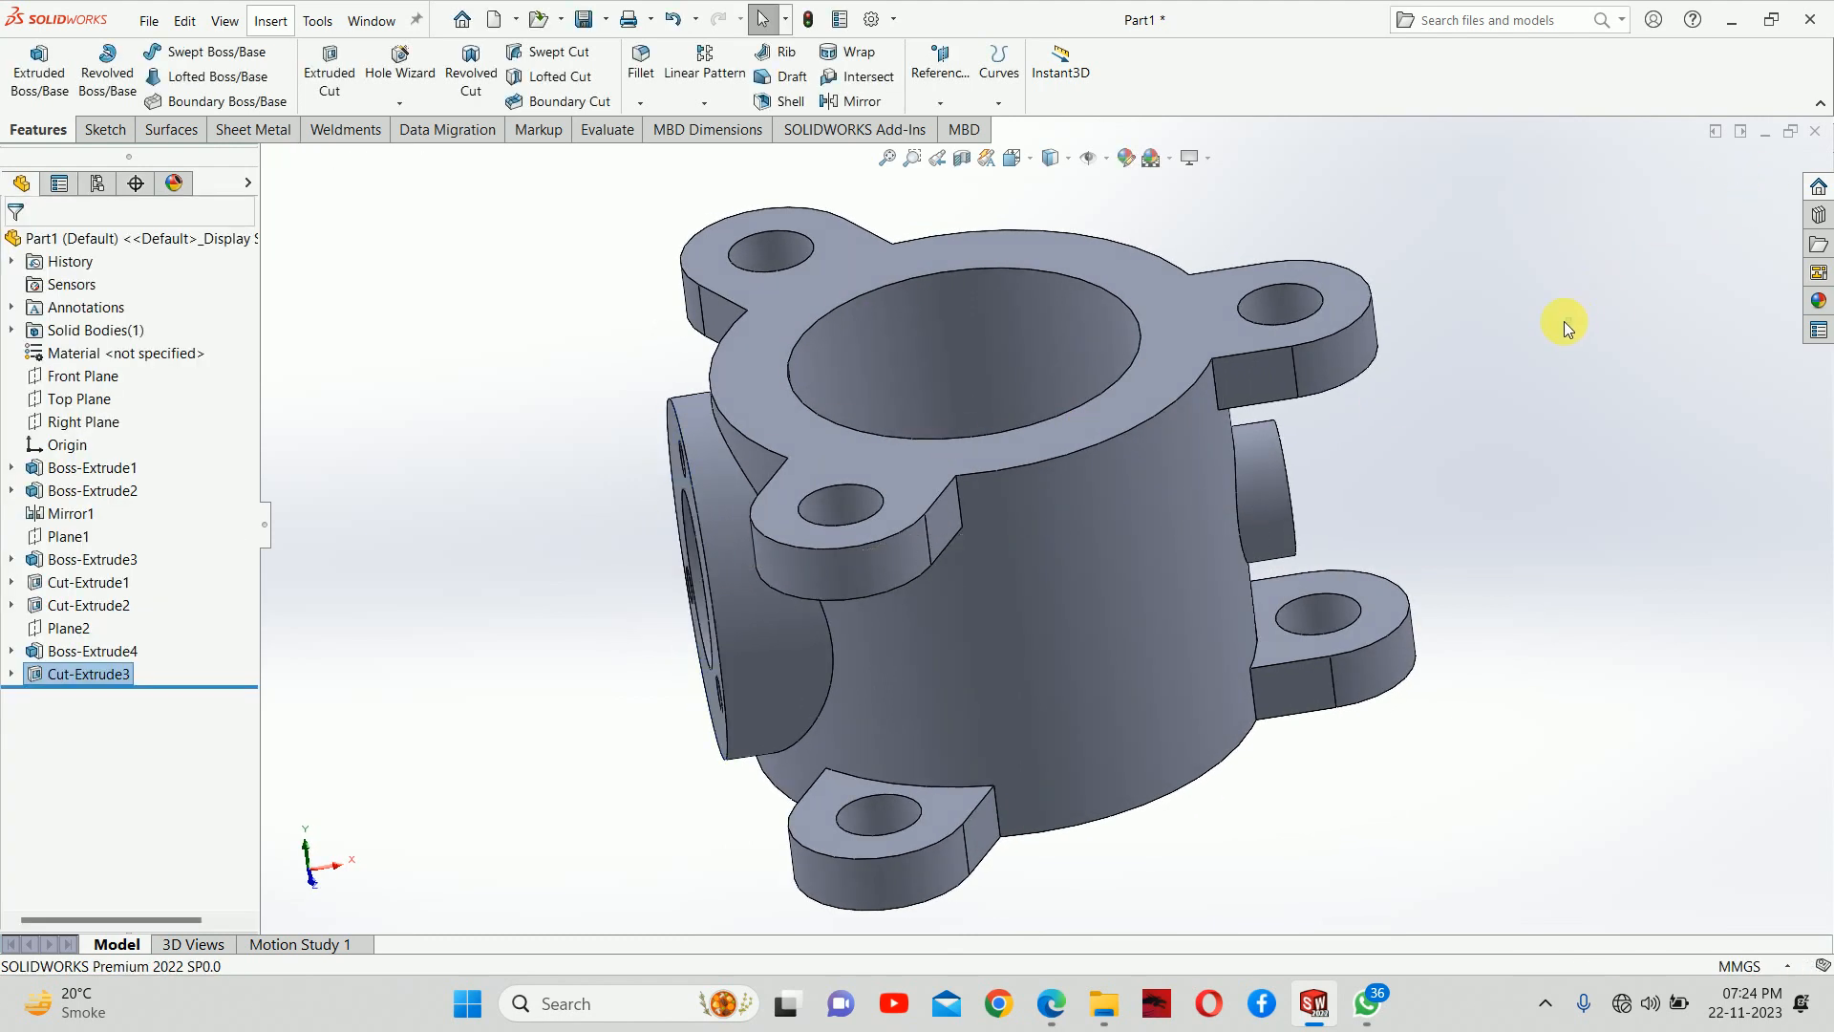
middle_click_drag(1563, 321, 535, 411)
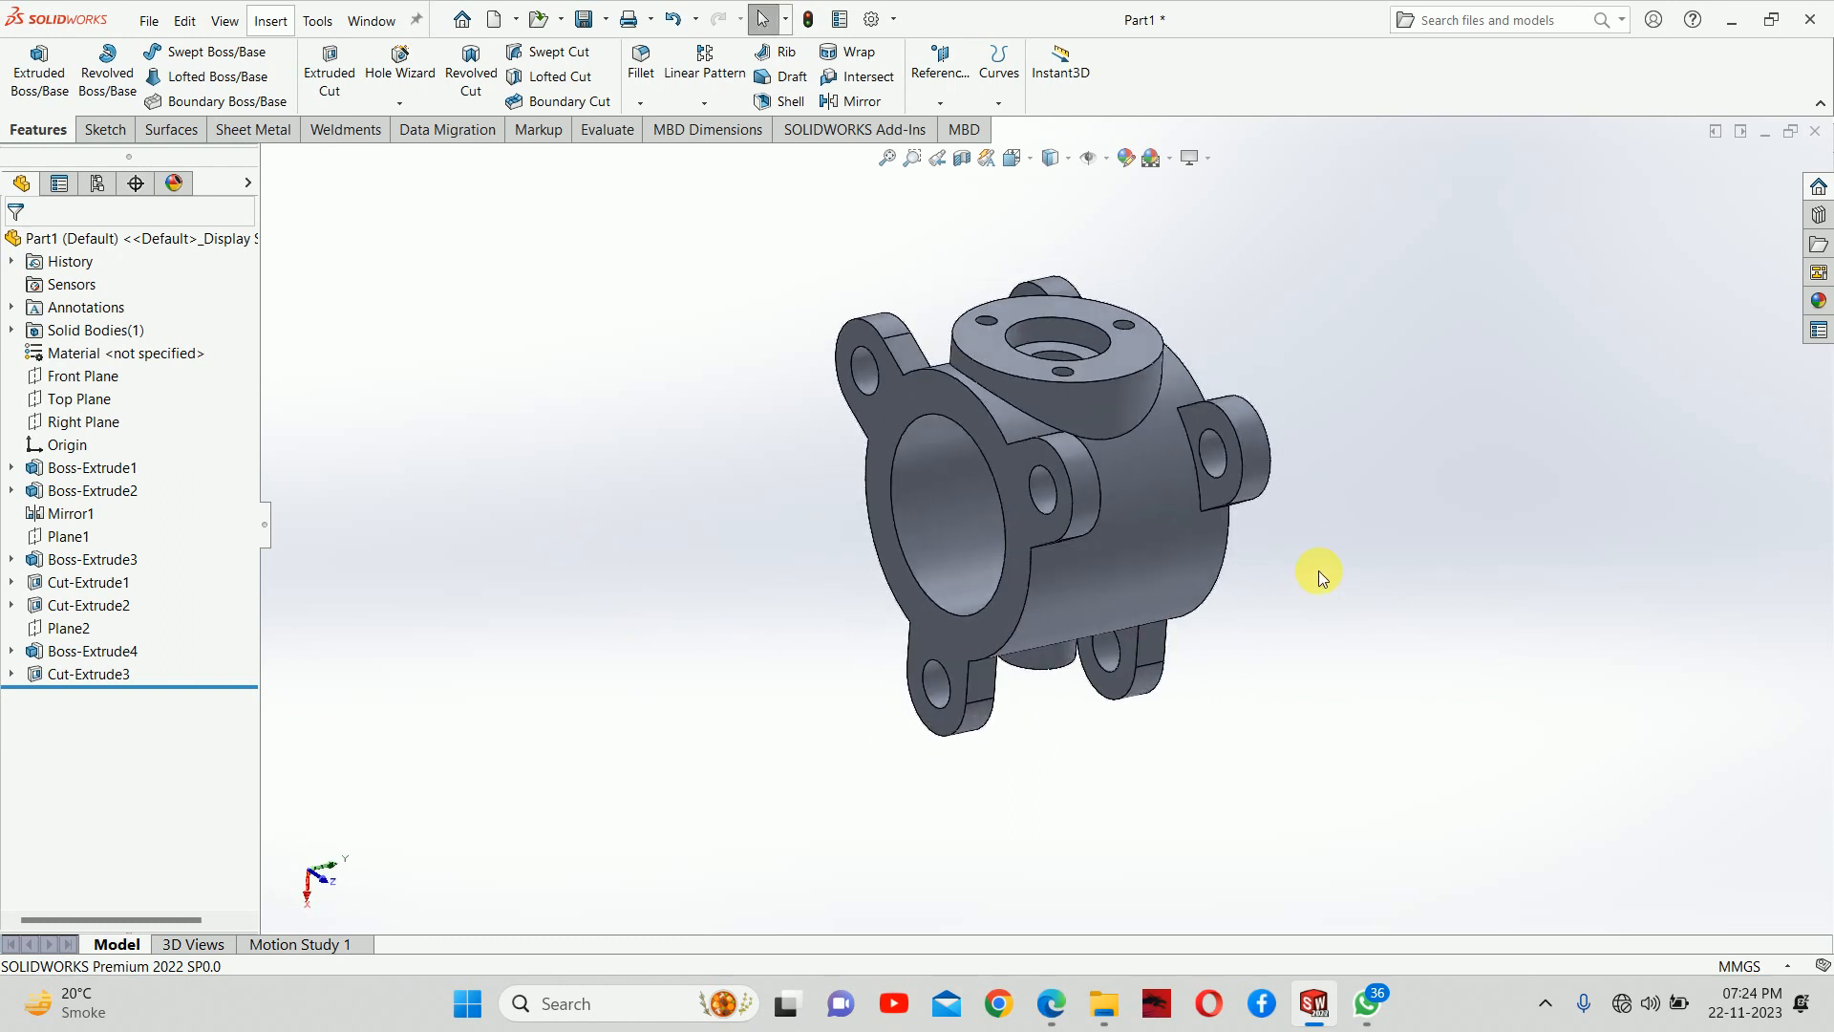
middle_click_drag(1319, 573, 1214, 528)
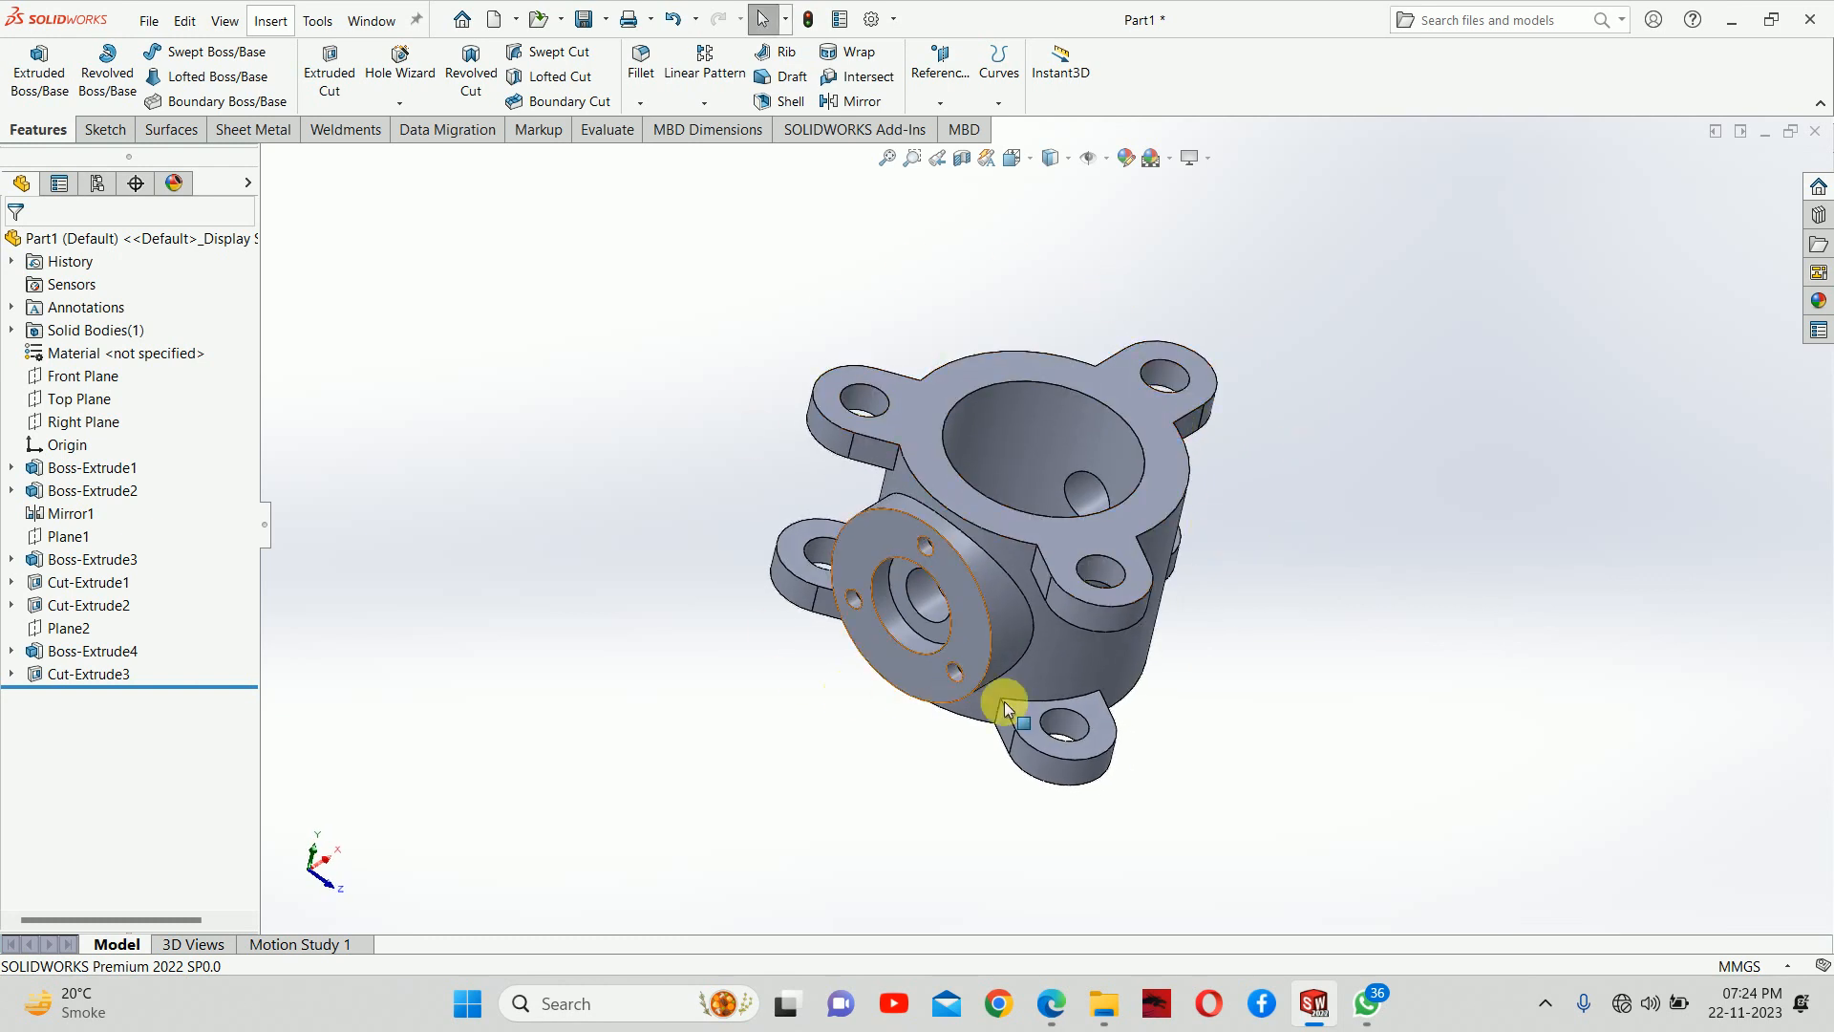
scroll(1206, 674, "down", 2)
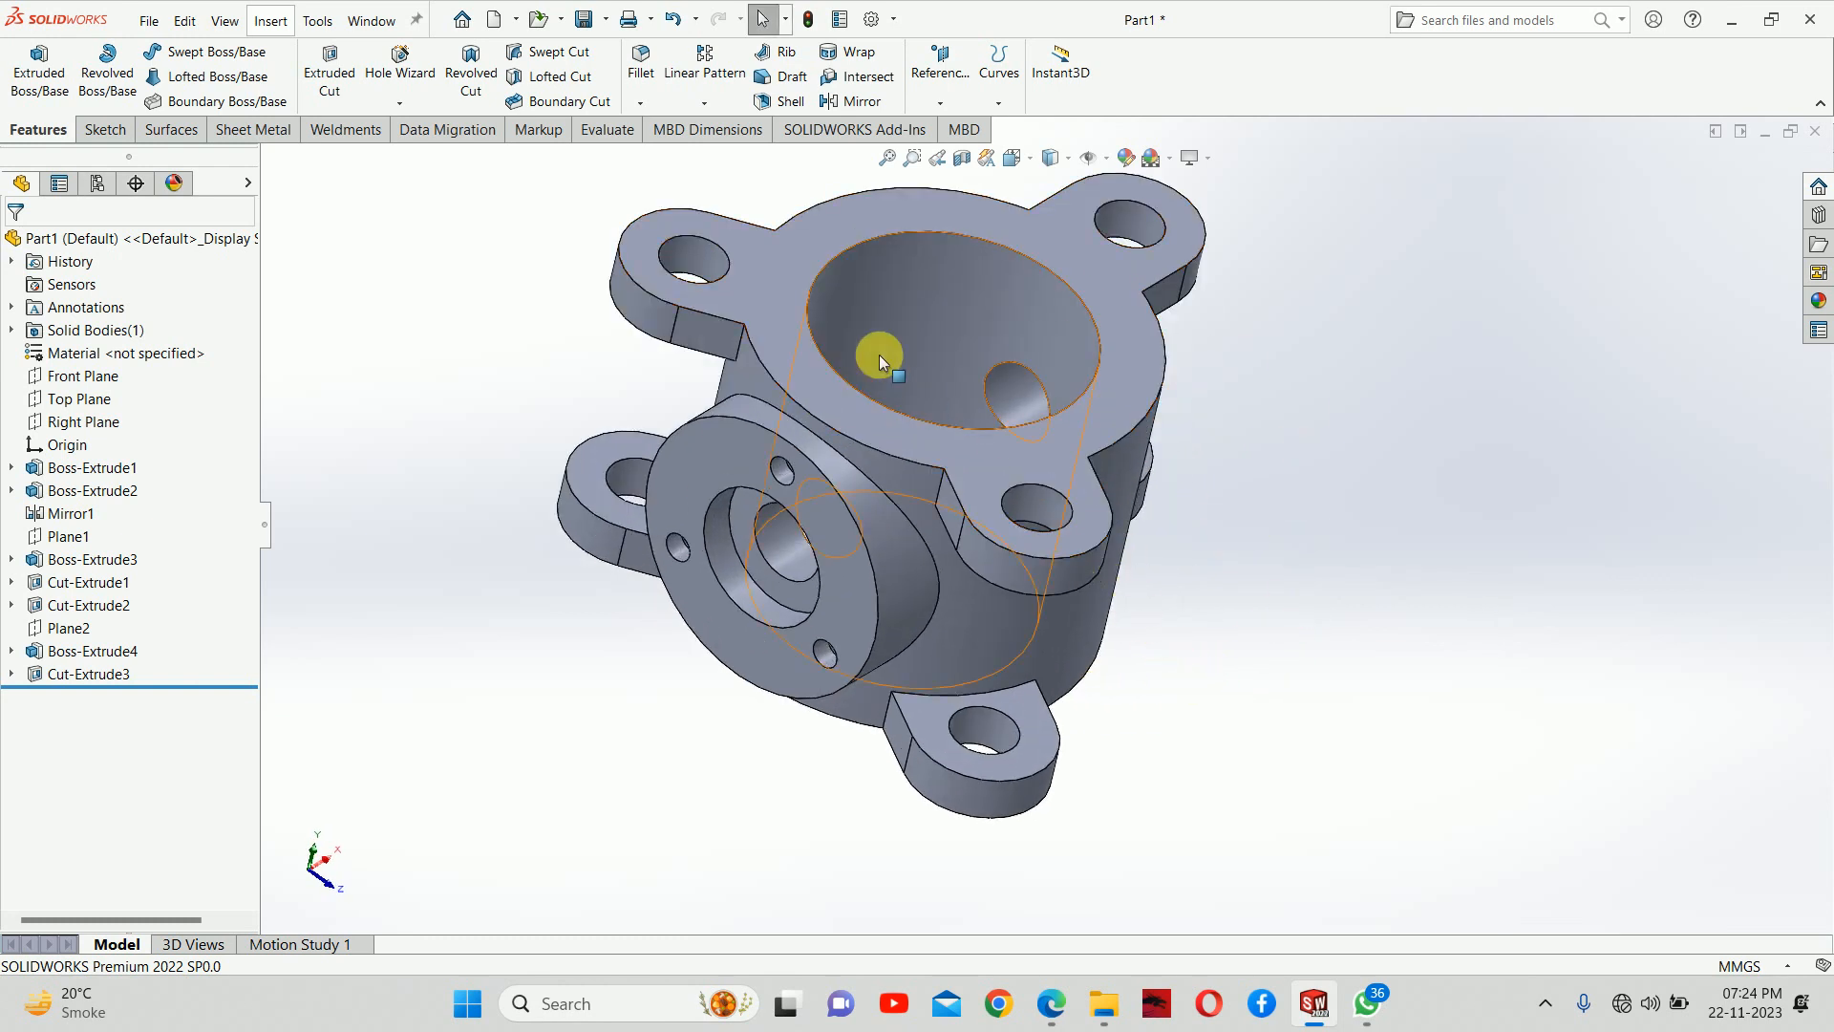
scroll(876, 350, "up", 2)
scroll(863, 329, "down", 1)
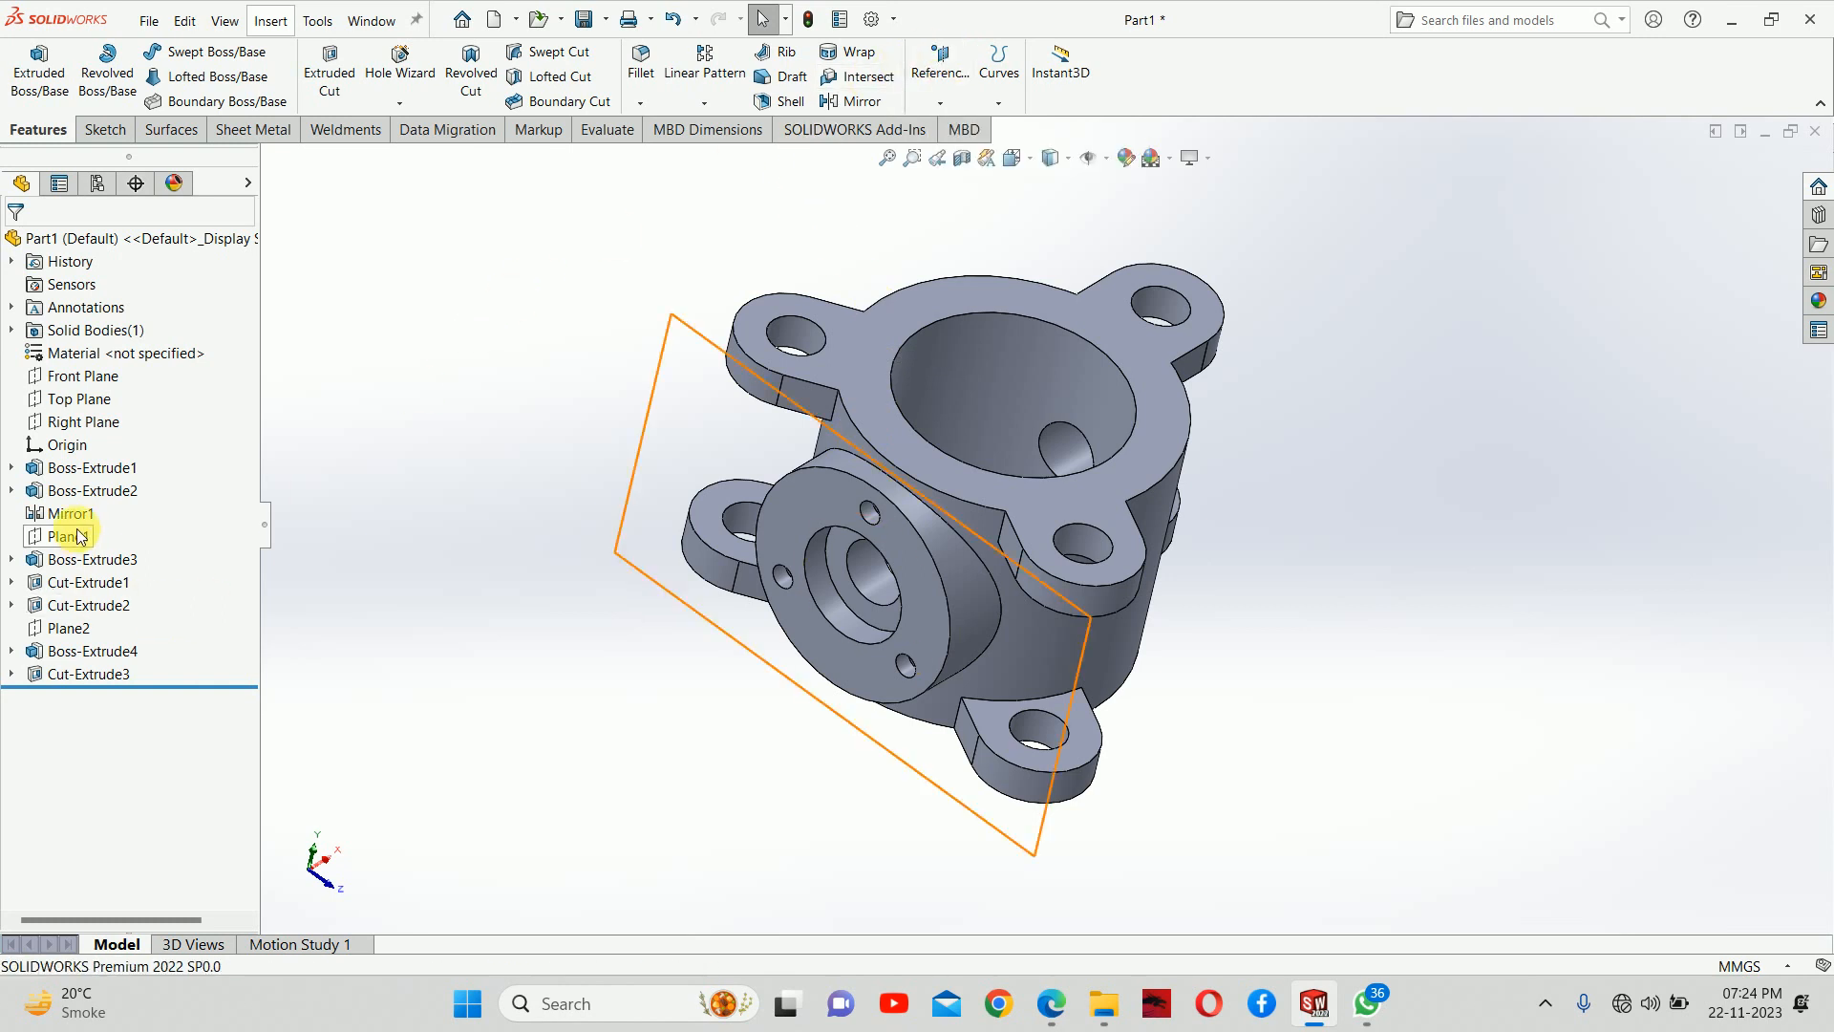
left_click(63, 634)
right_click(63, 632)
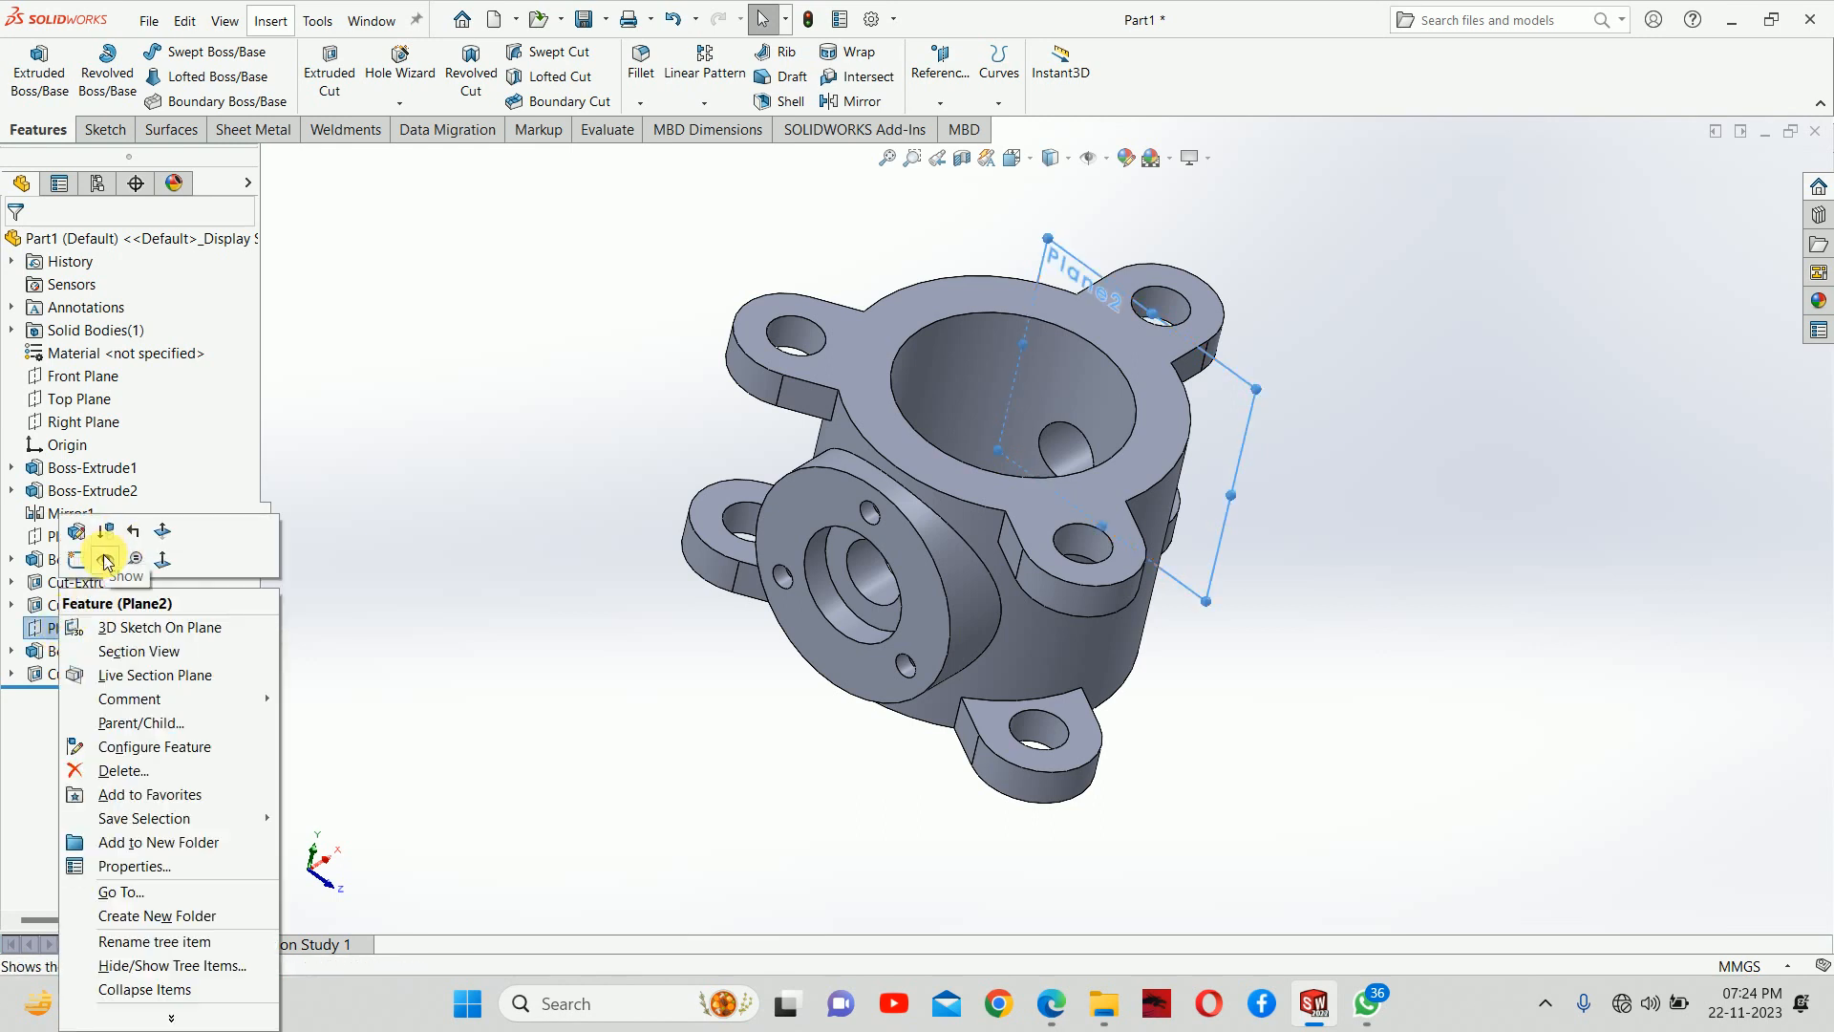
left_click(417, 459)
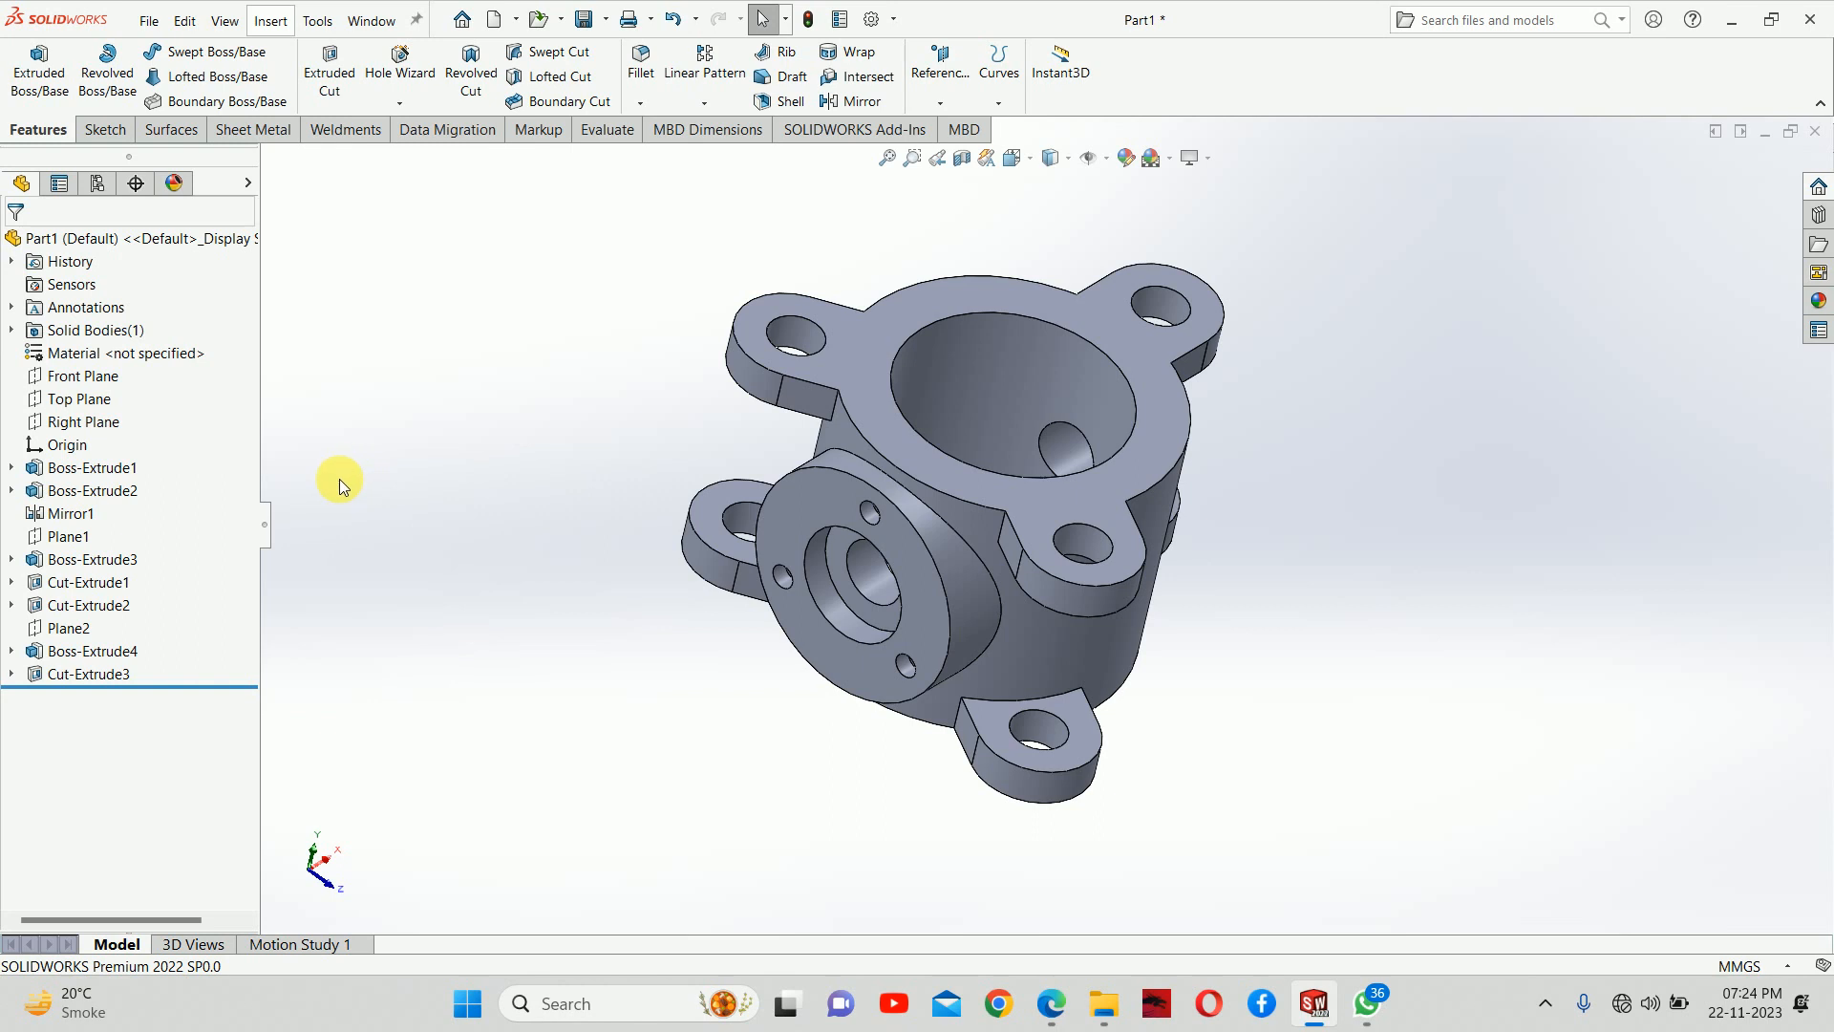
left_click(73, 651)
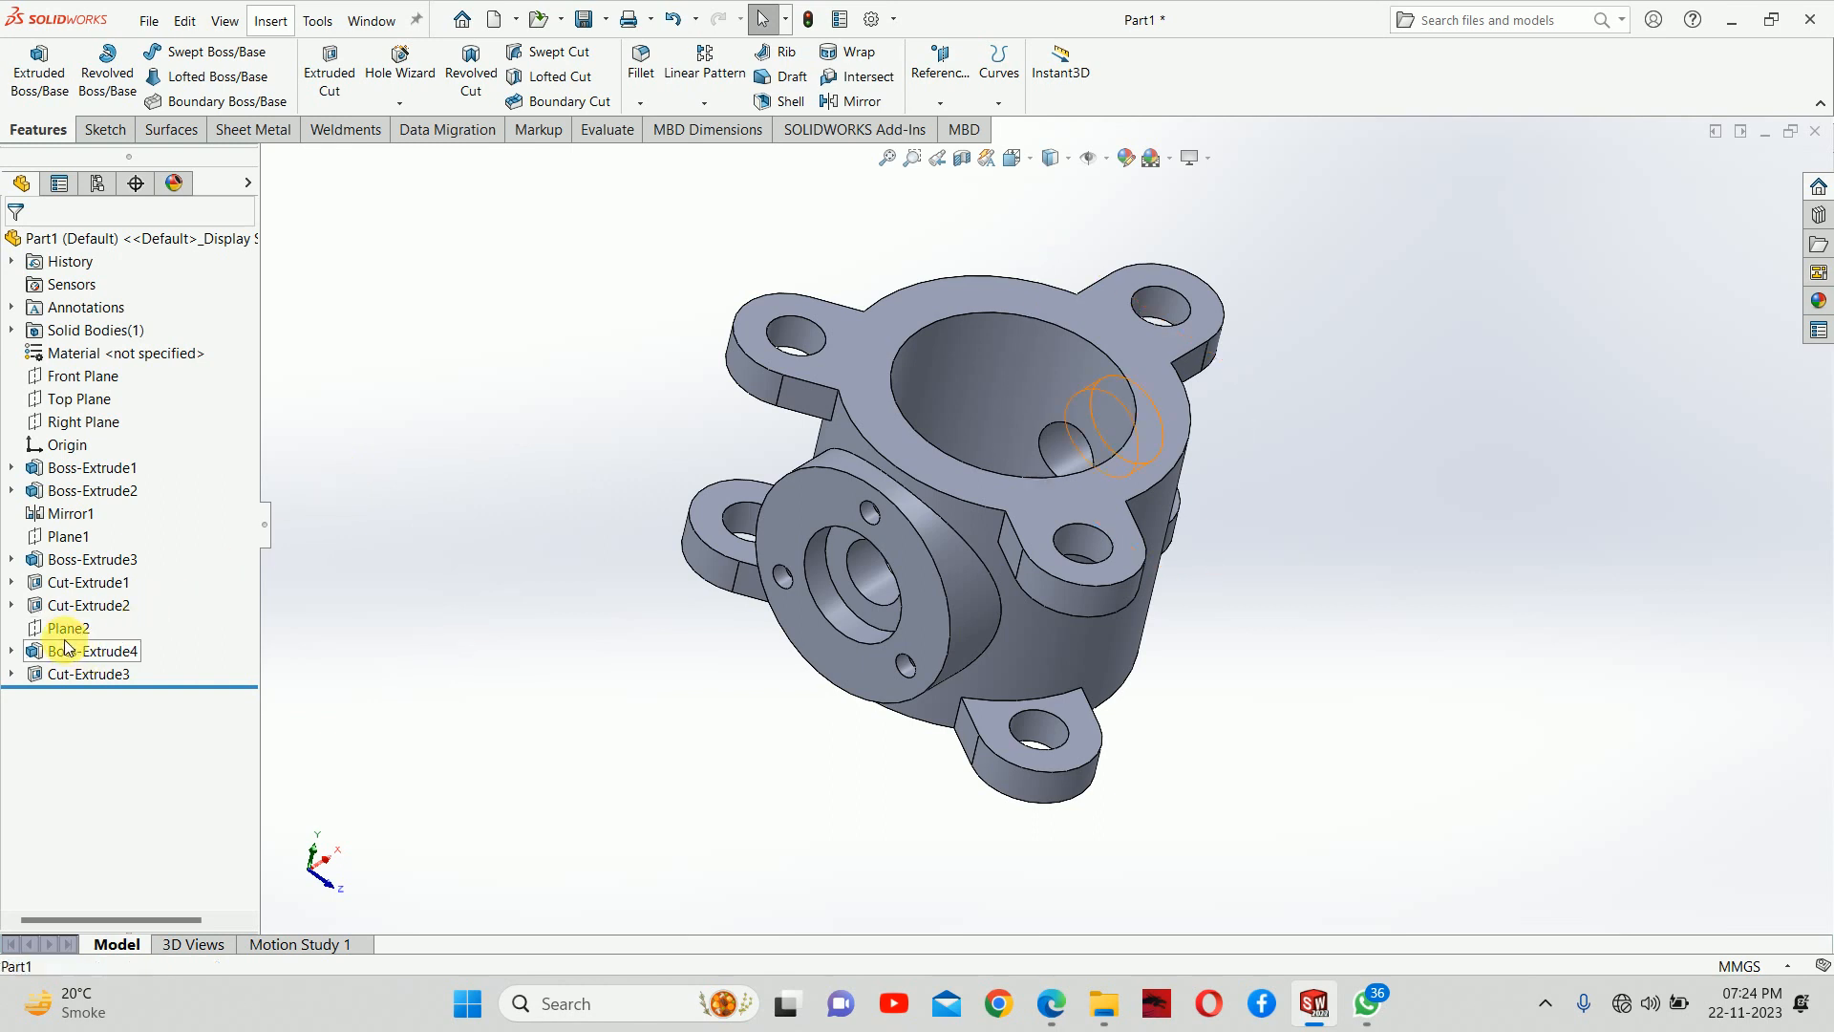
right_click(58, 631)
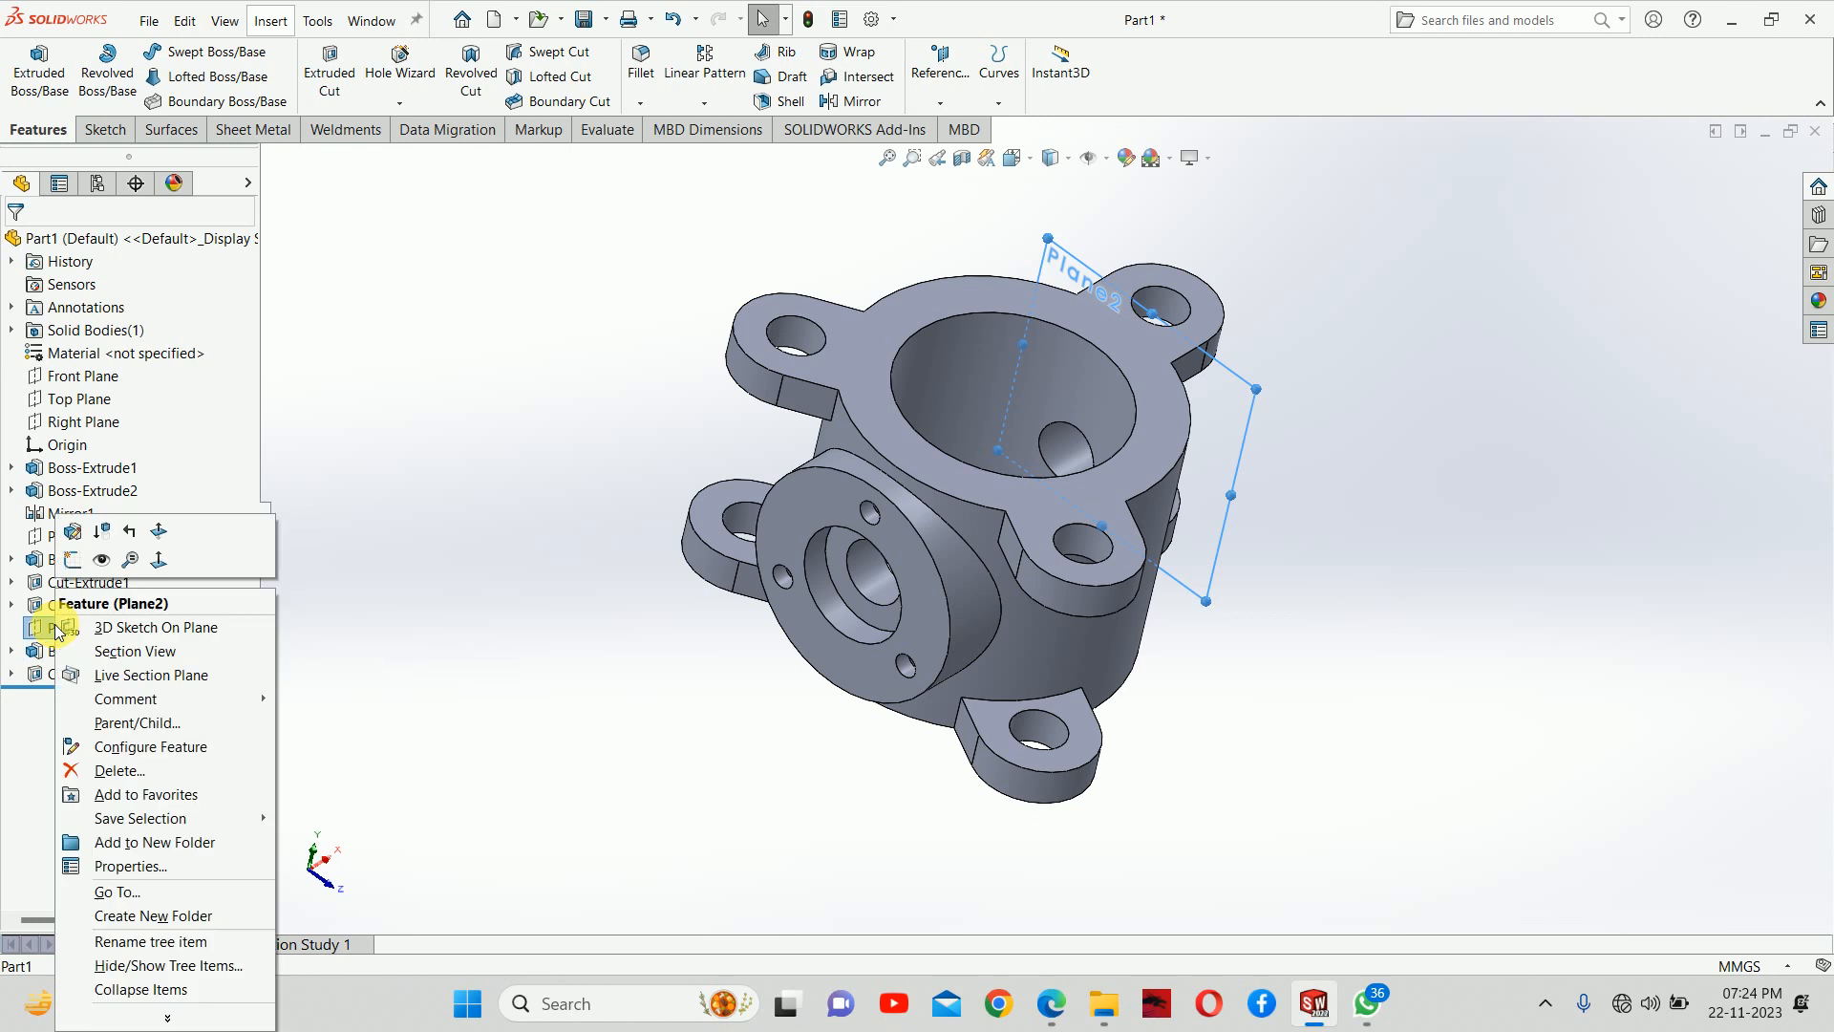
left_click(114, 770)
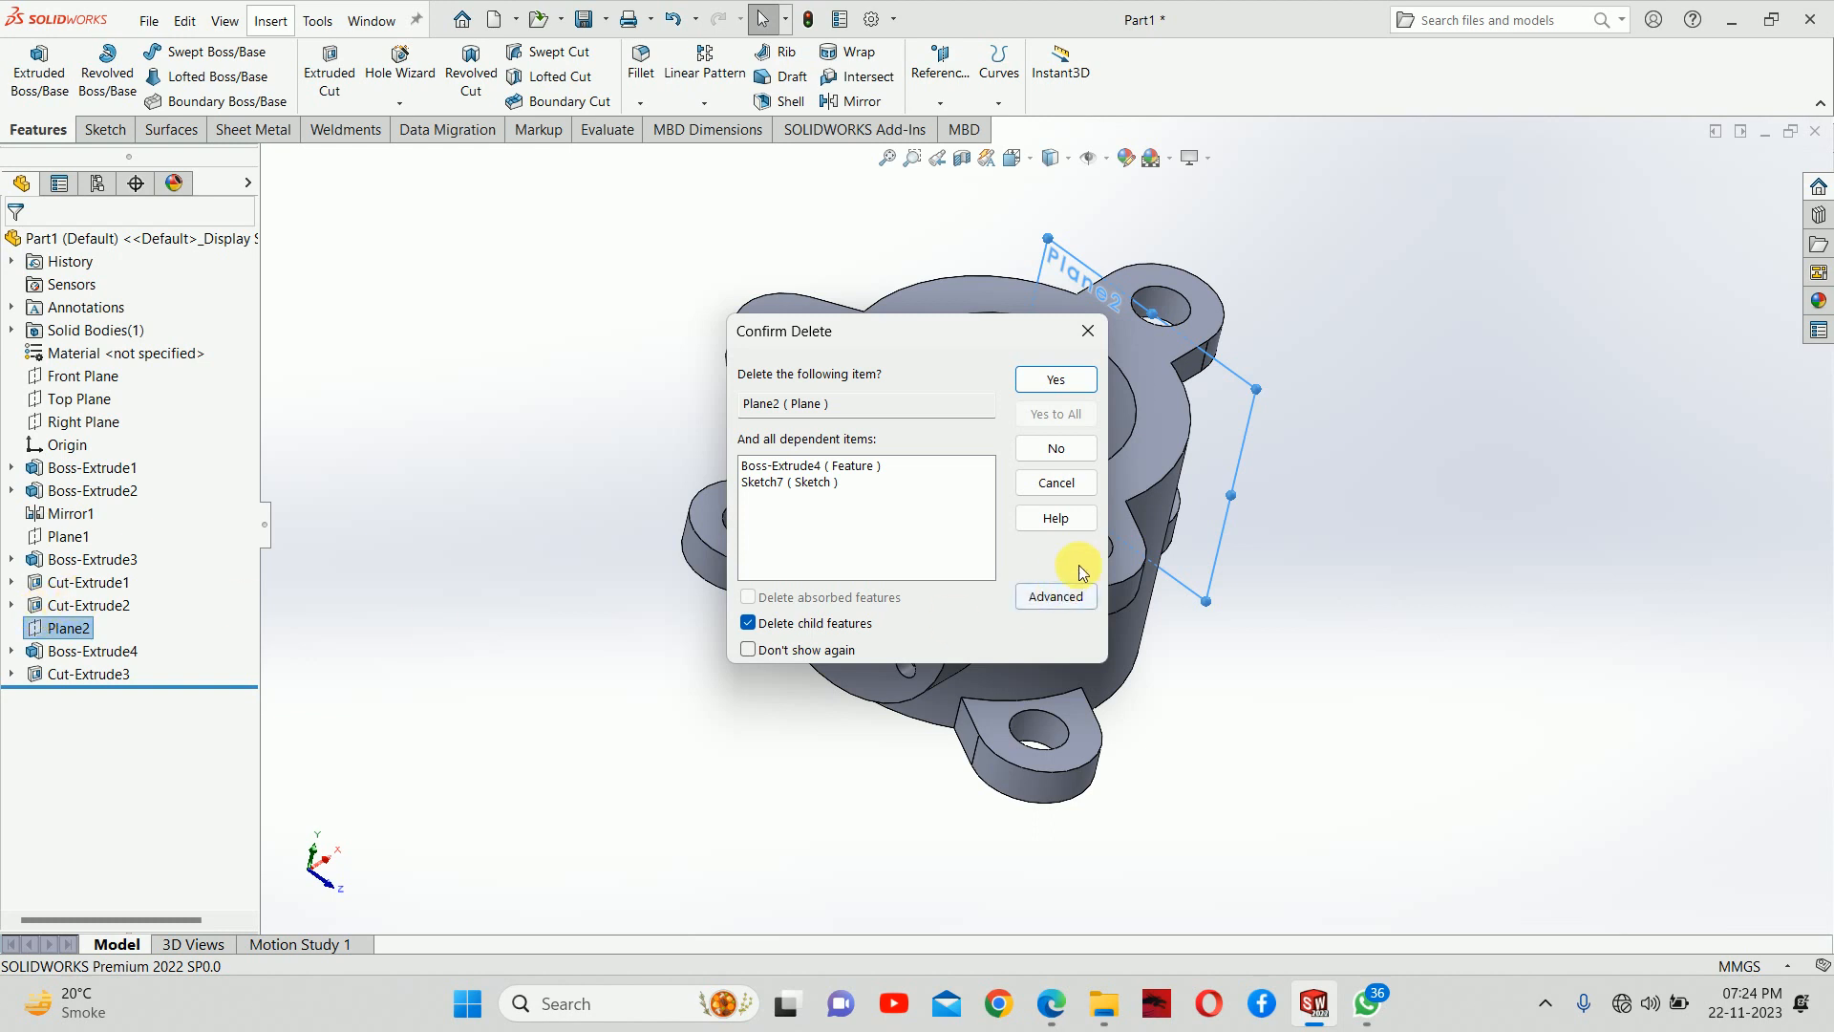
left_click(1054, 484)
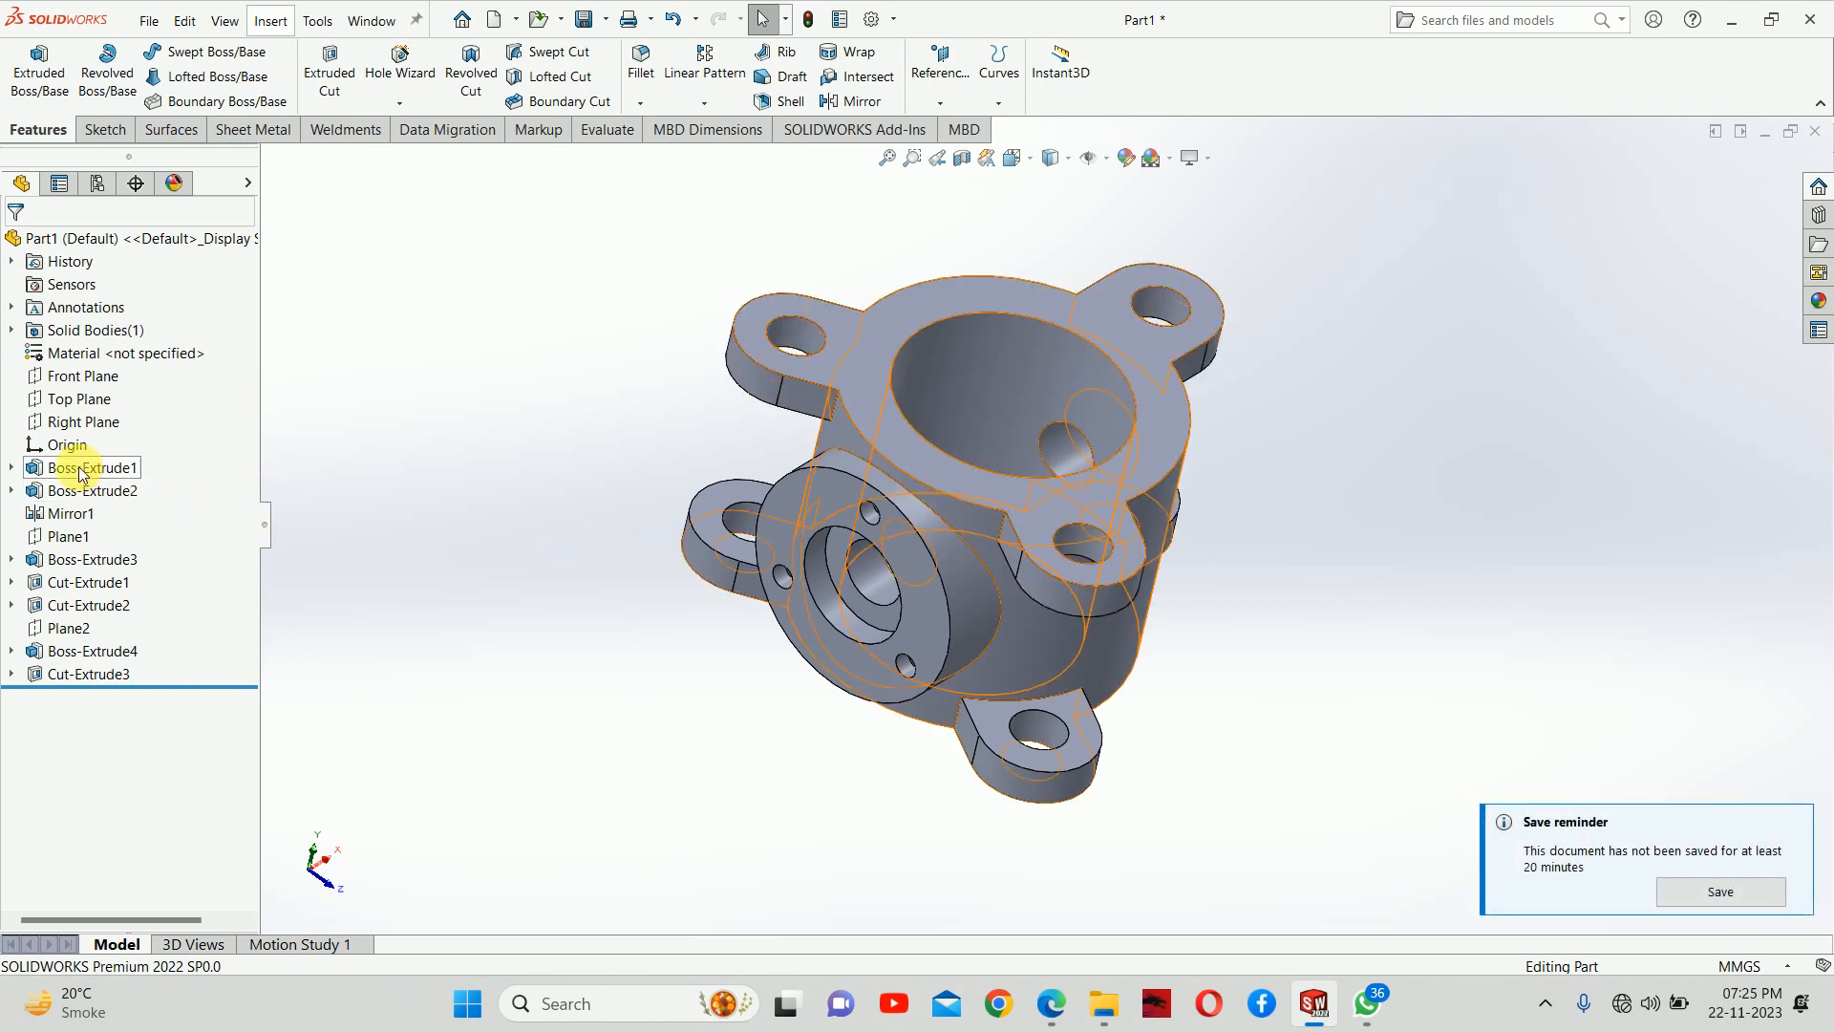
Edit the first extrusion's sketch, set the inner bore circle's diameter to 100 mm and rebuild the body
left_click(11, 469)
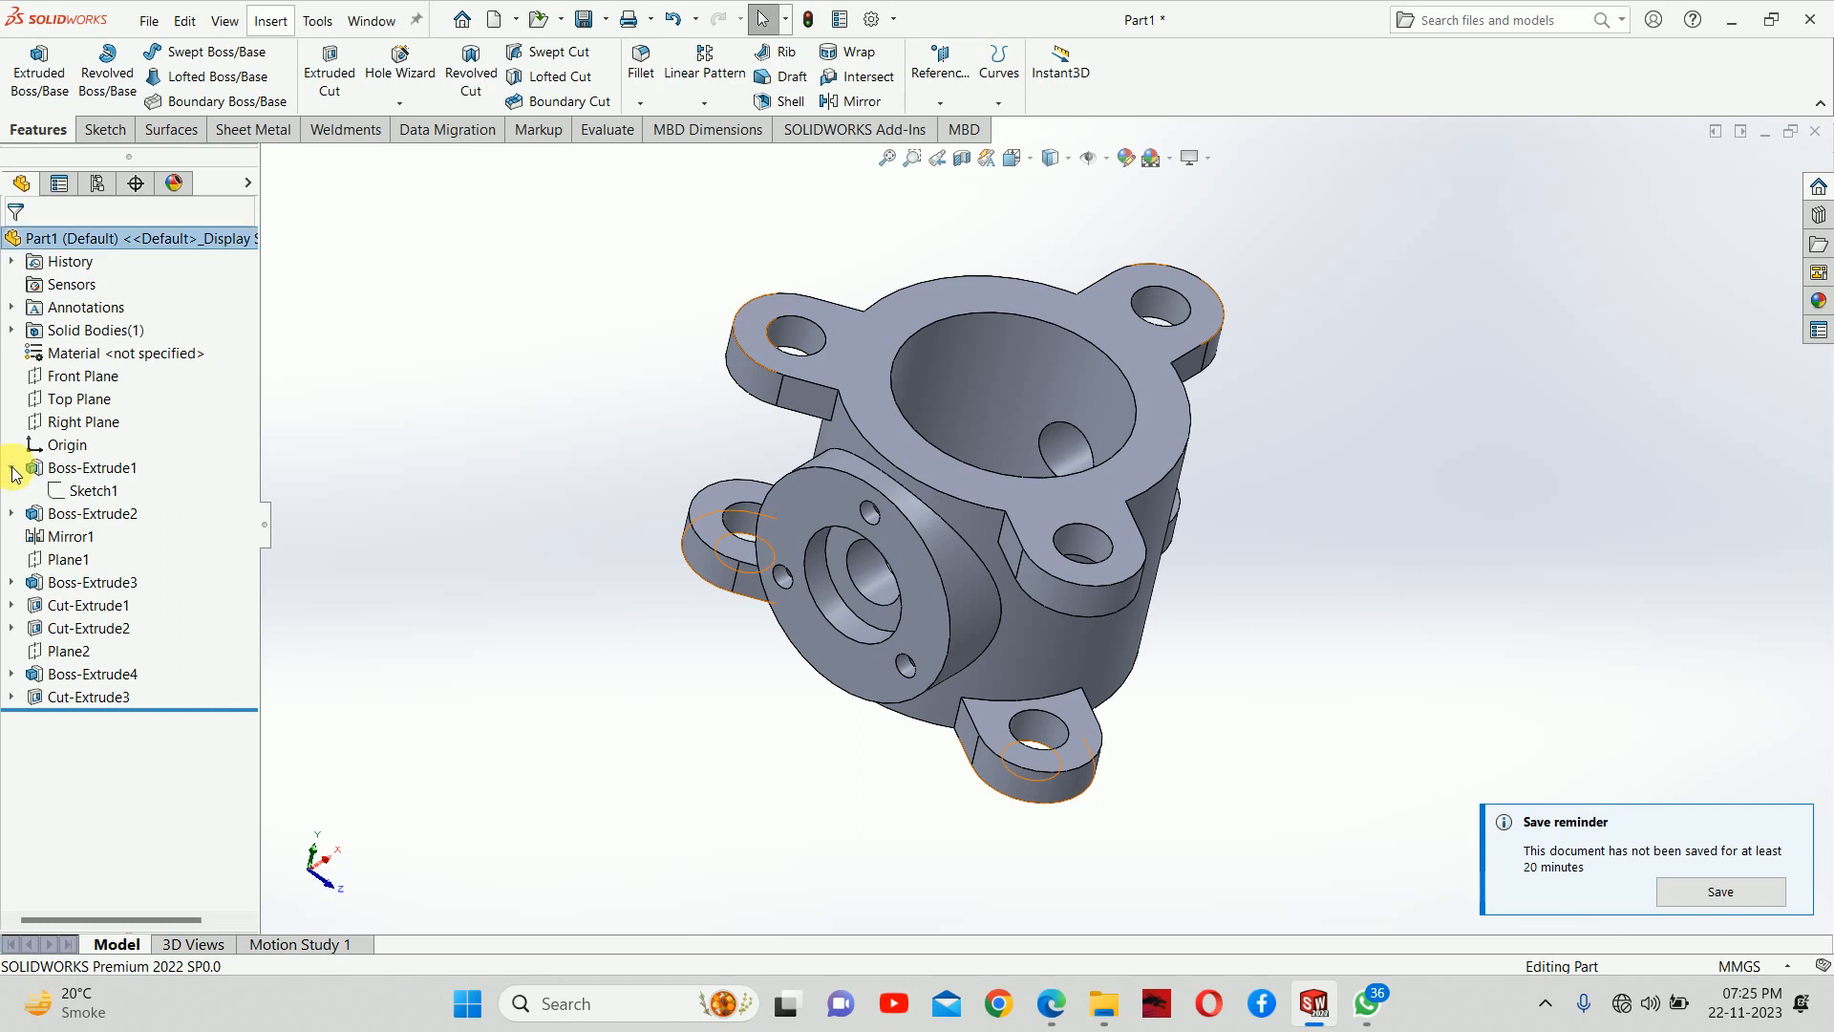
left_click(105, 493)
left_click(122, 433)
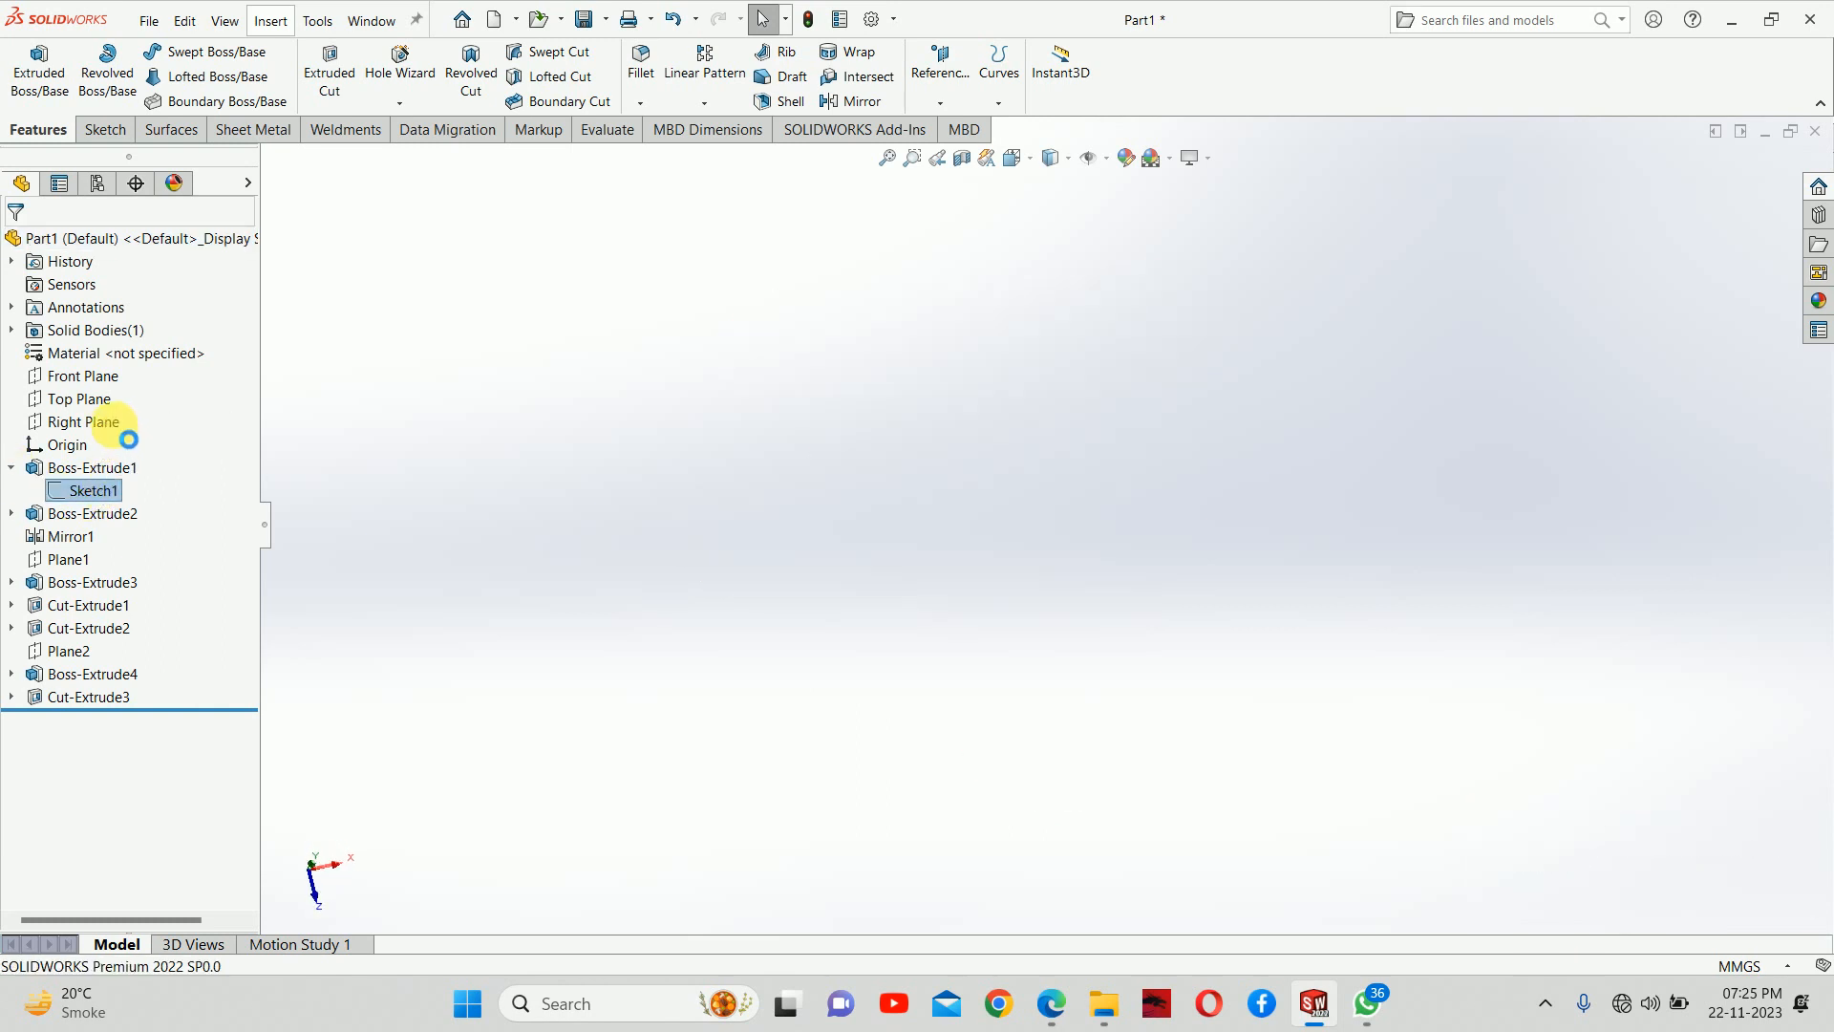
scroll(854, 430, "up", 4)
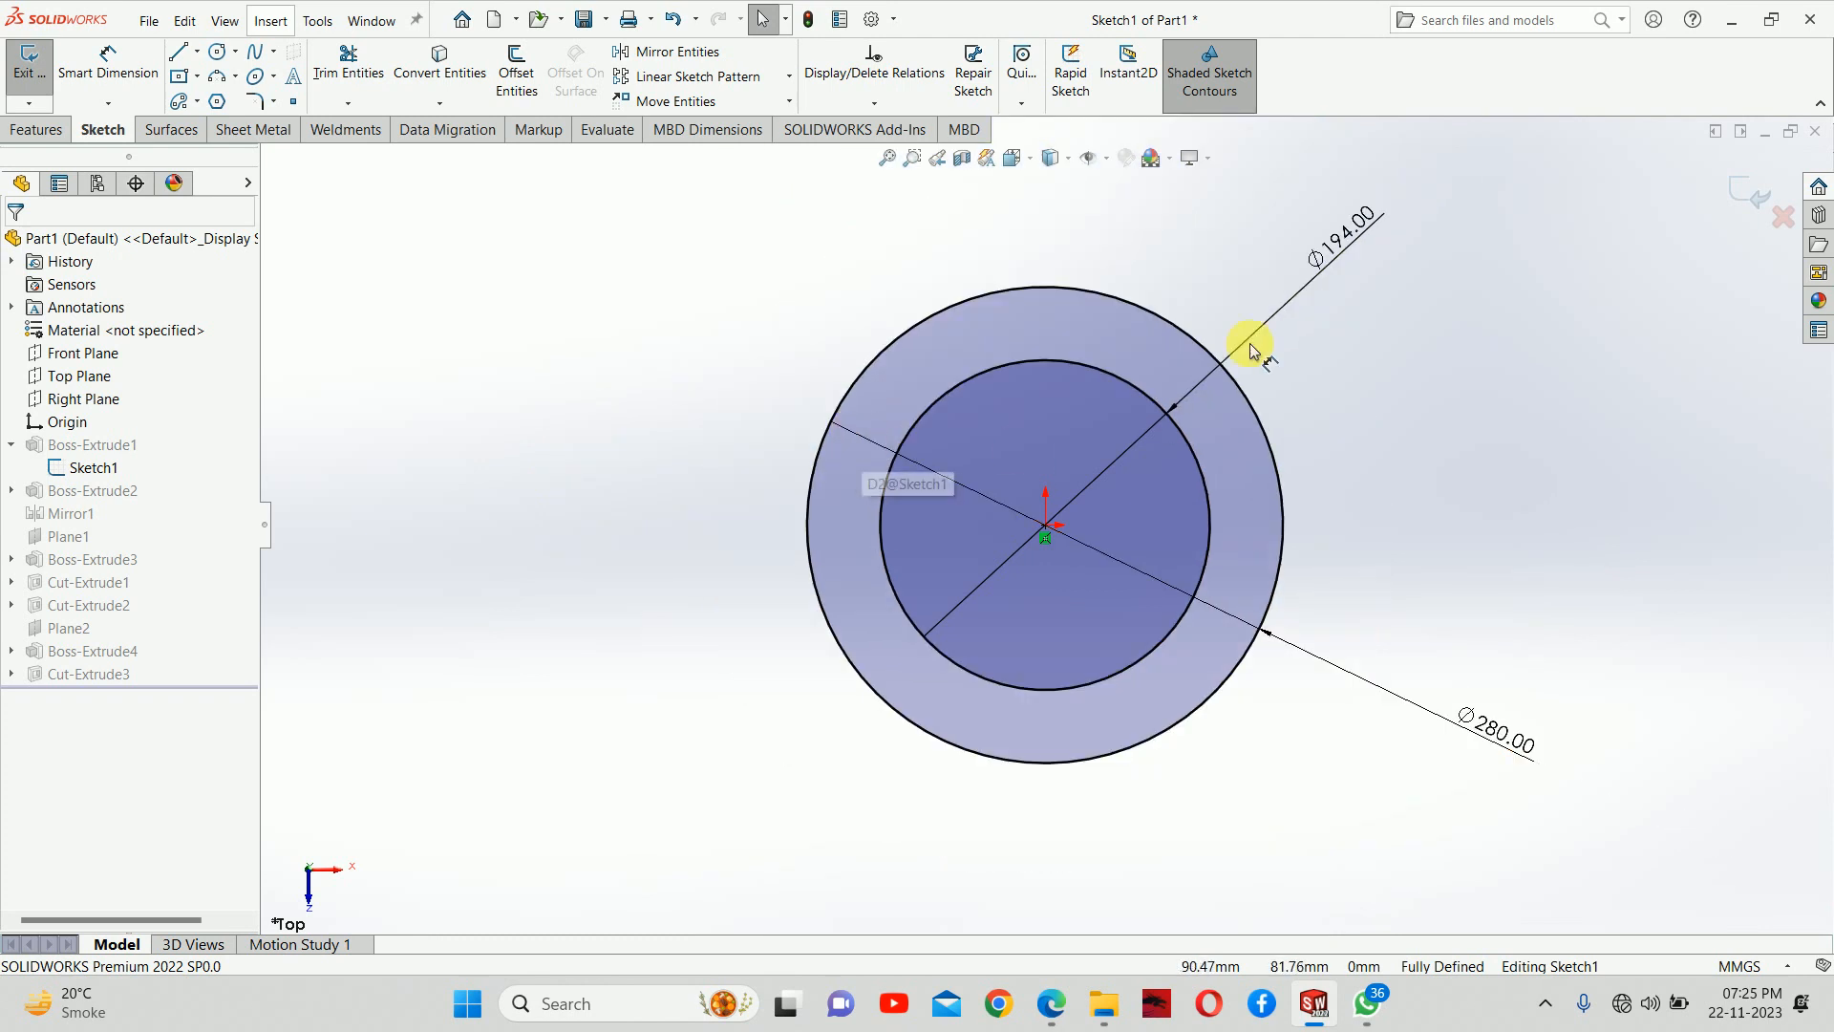
double_click(1358, 236)
type("100")
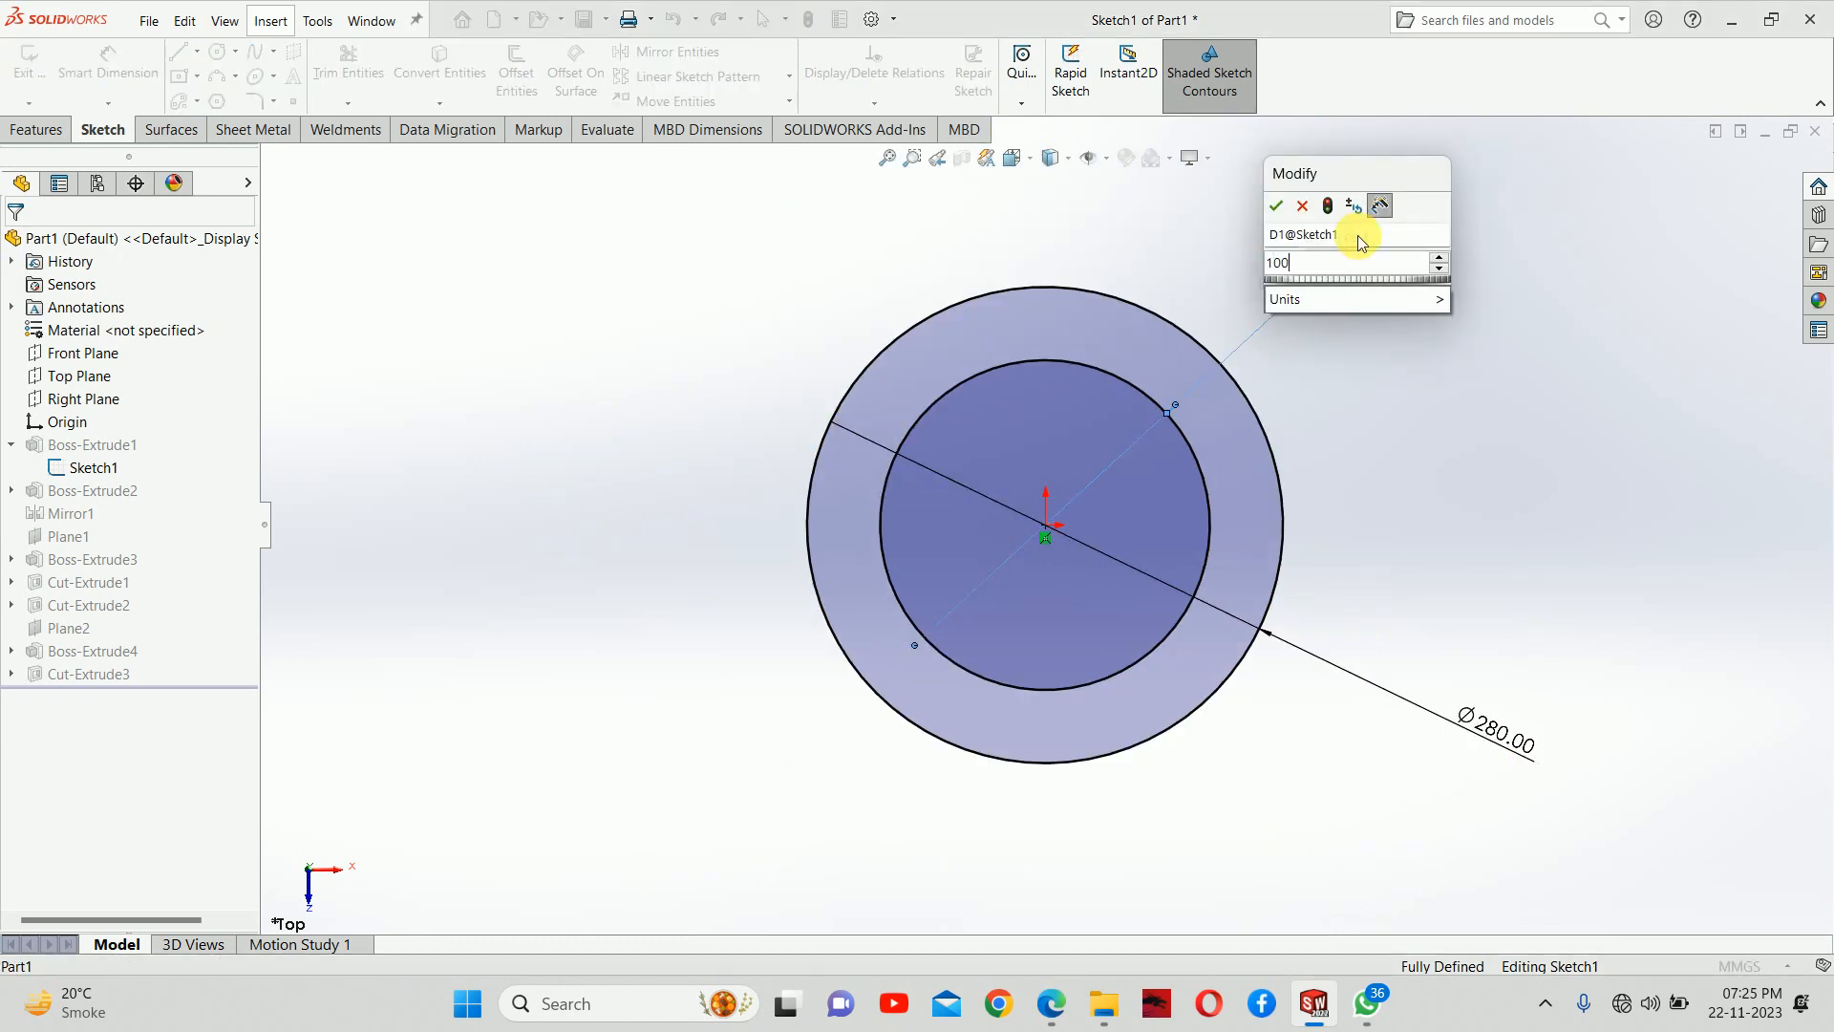
key("Return")
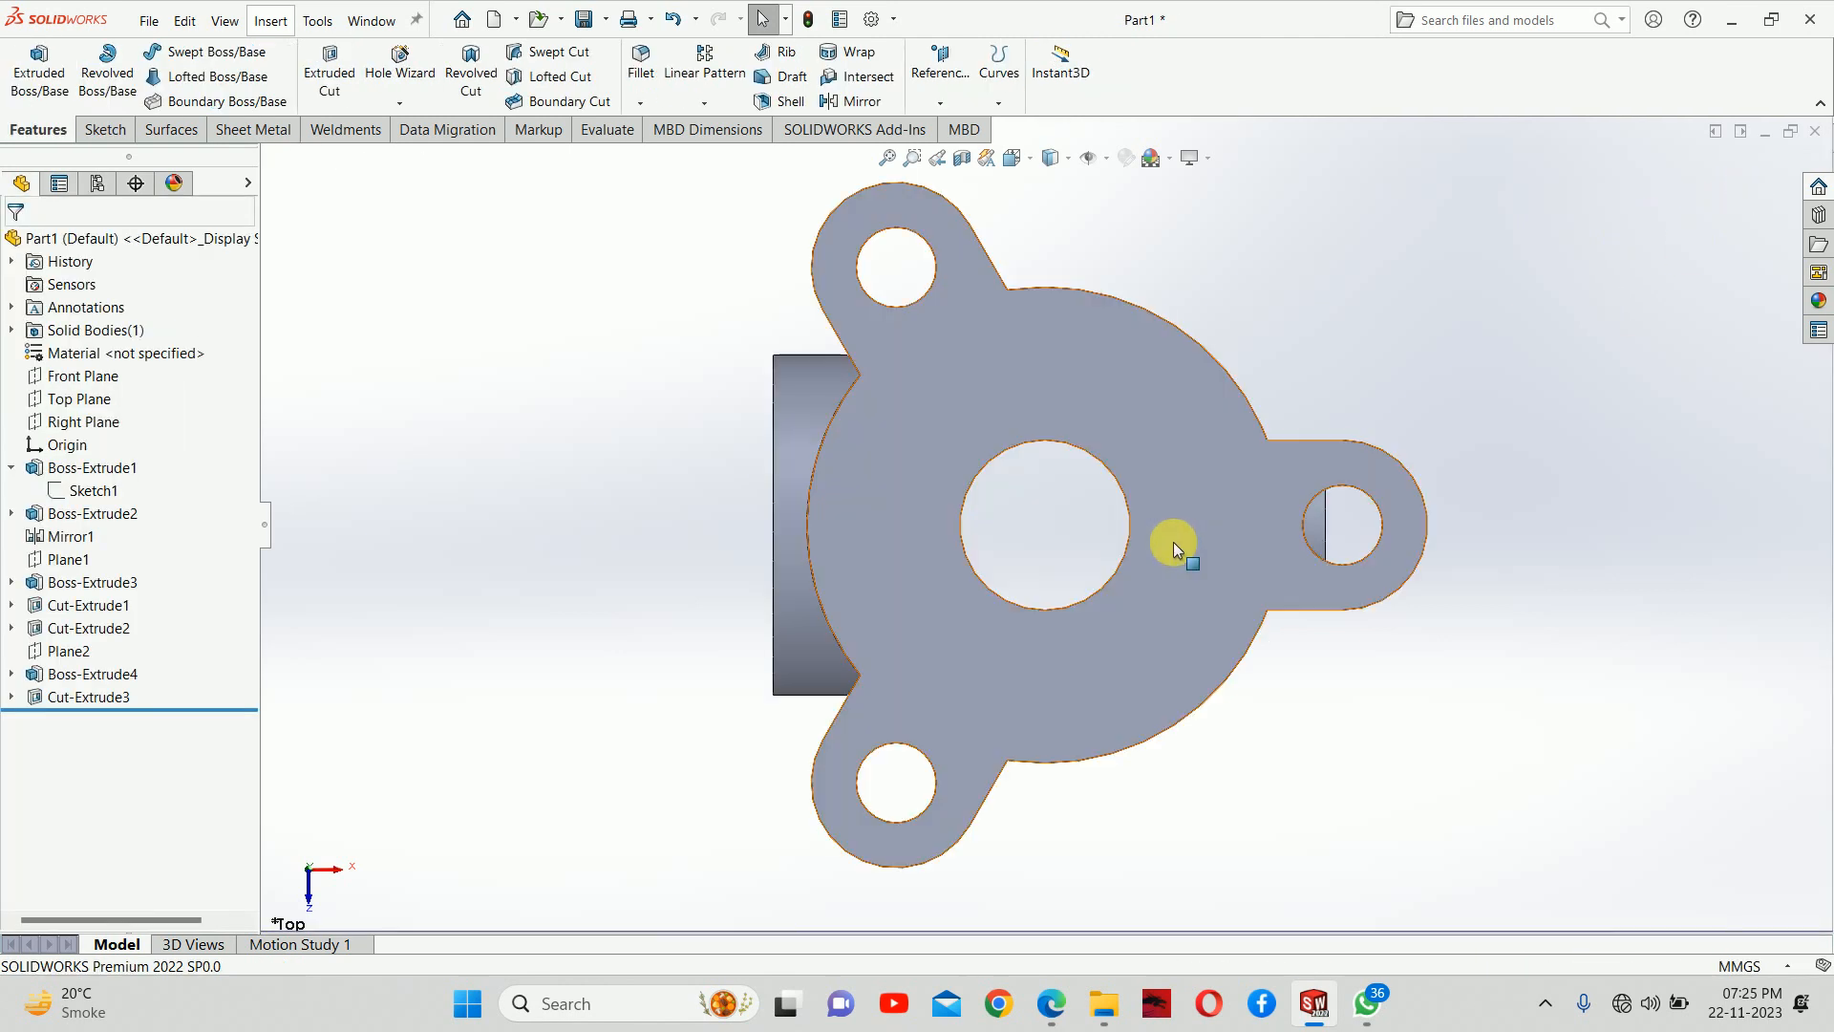
mouse_move(1176, 544)
middle_mouse_down()
mouse_move(1184, 283)
mouse_move(1206, 239)
mouse_move(1376, 296)
mouse_move(1160, 268)
middle_mouse_up()
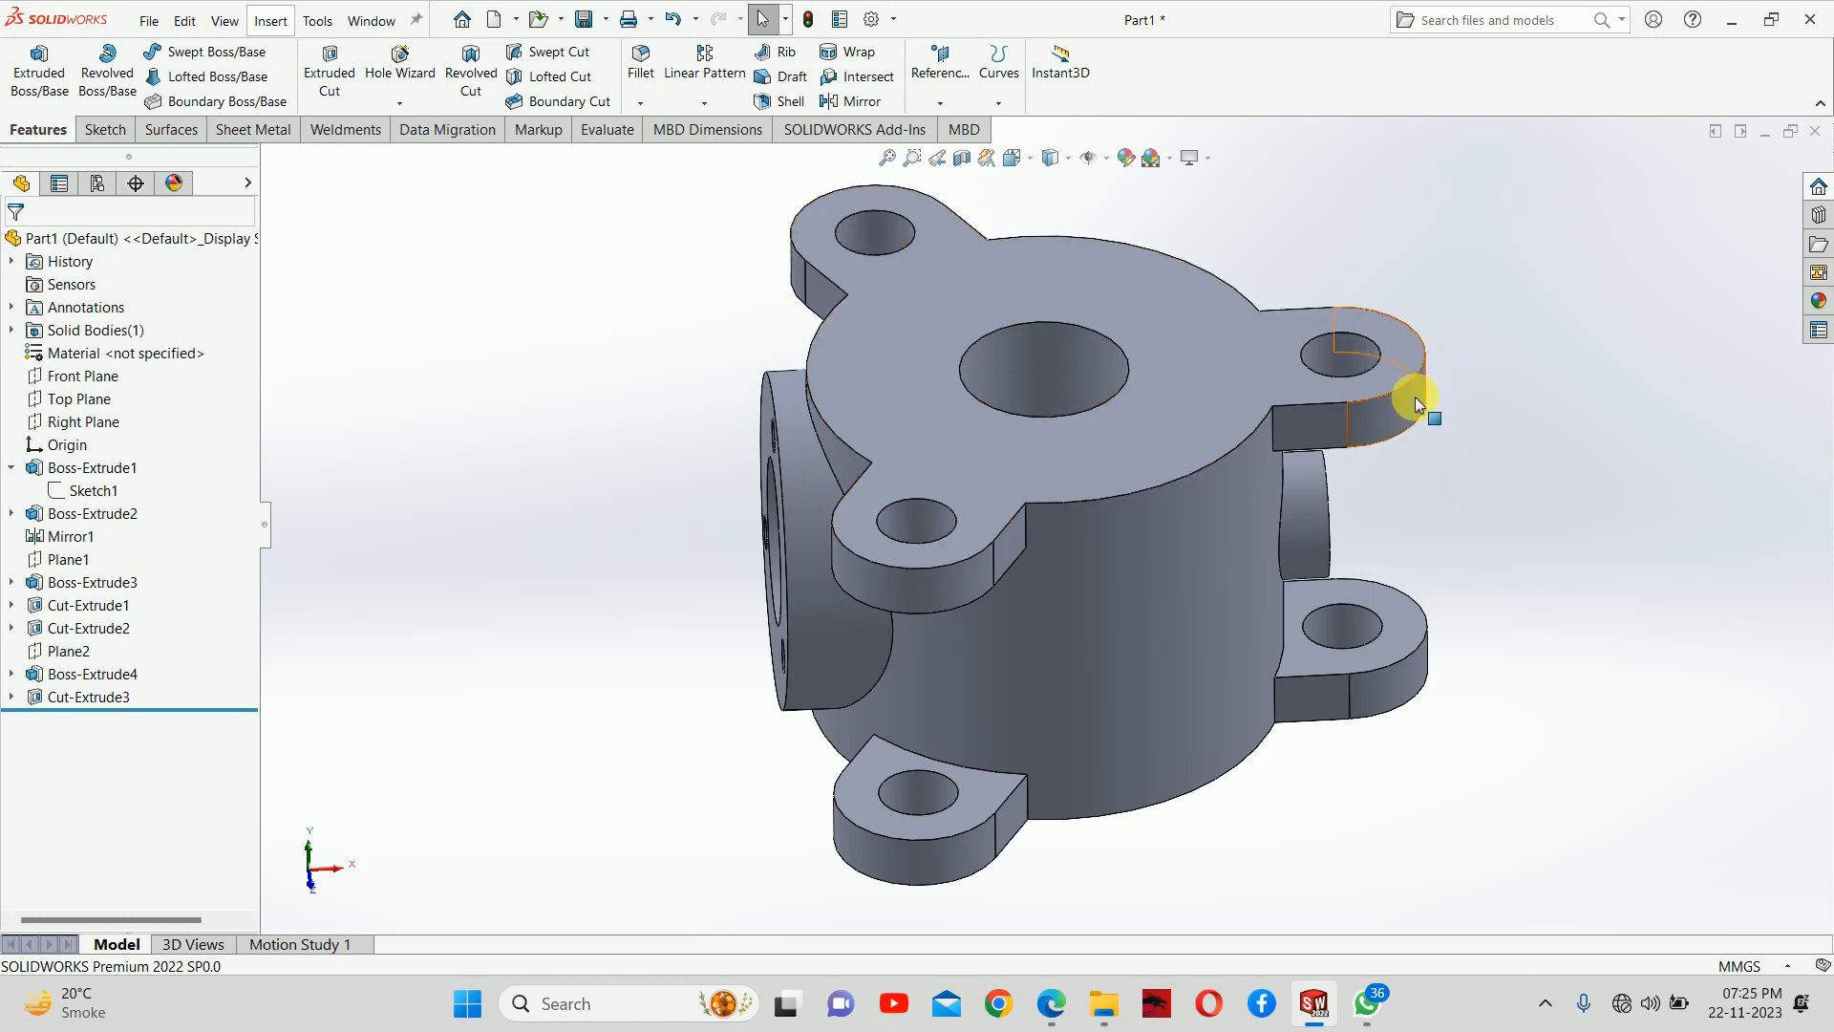
middle_click_drag(1413, 397, 1444, 354)
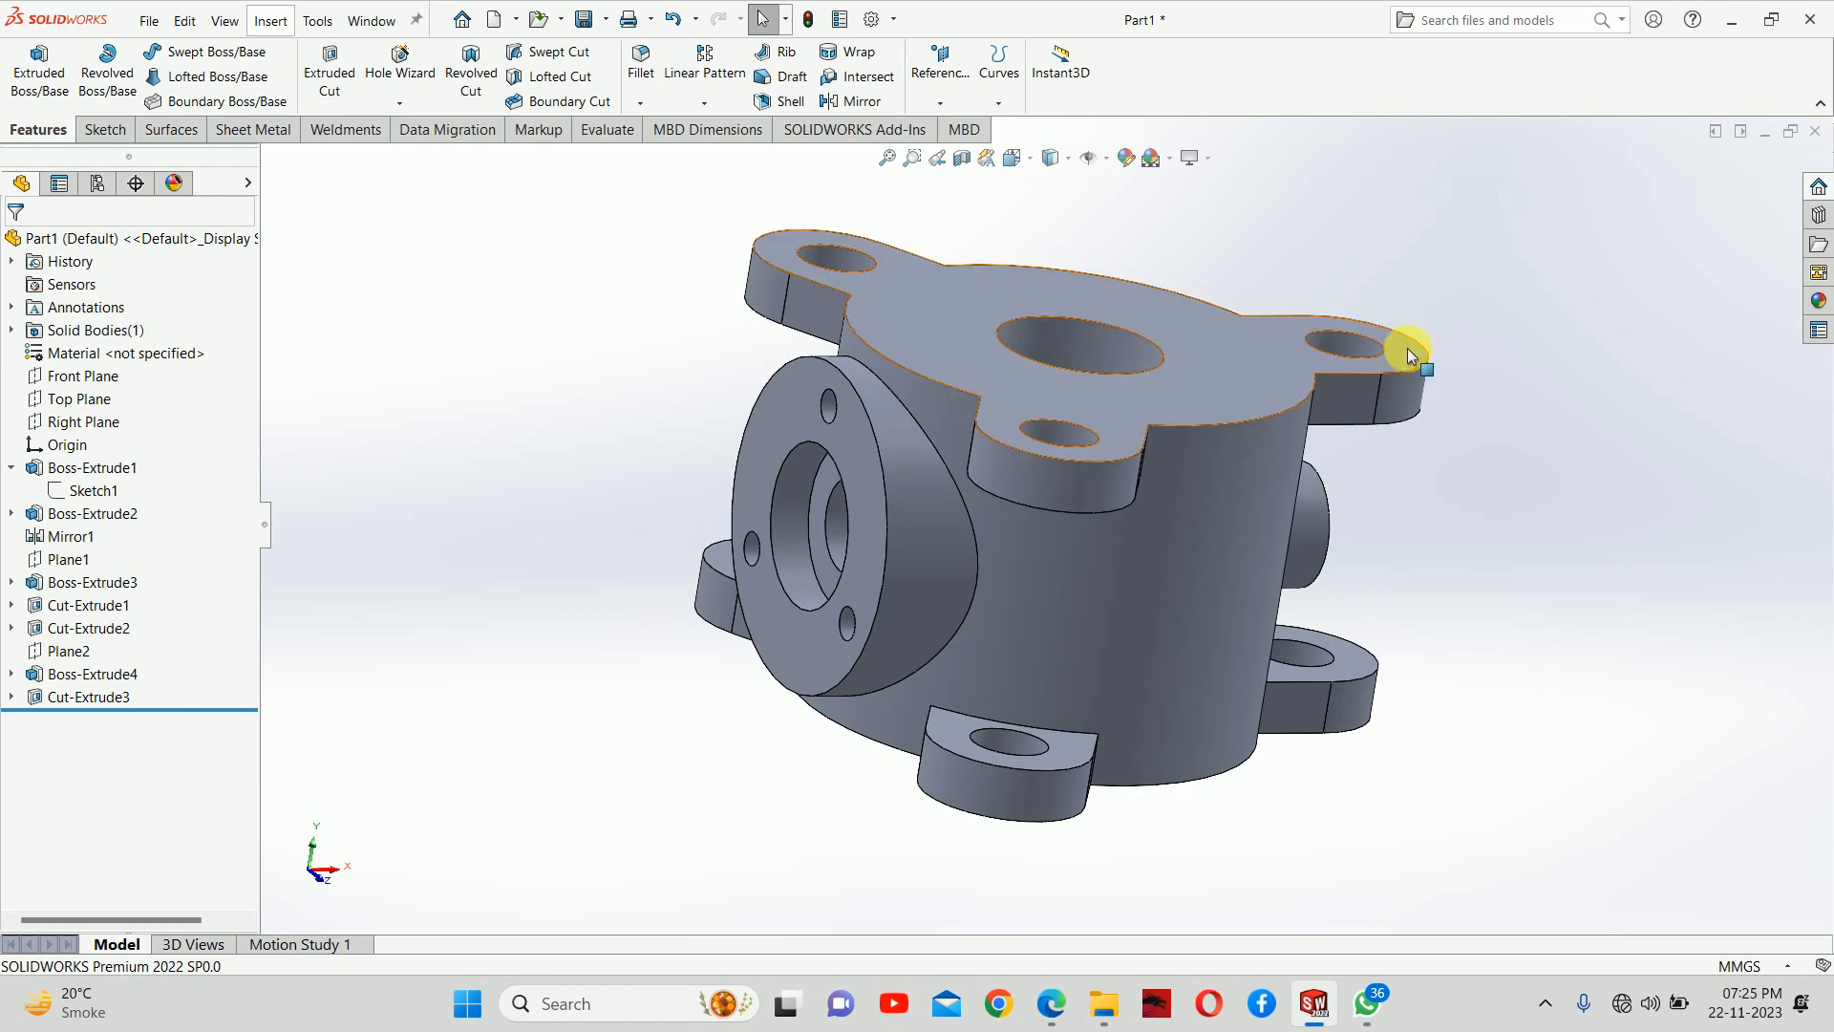
left_click(11, 467)
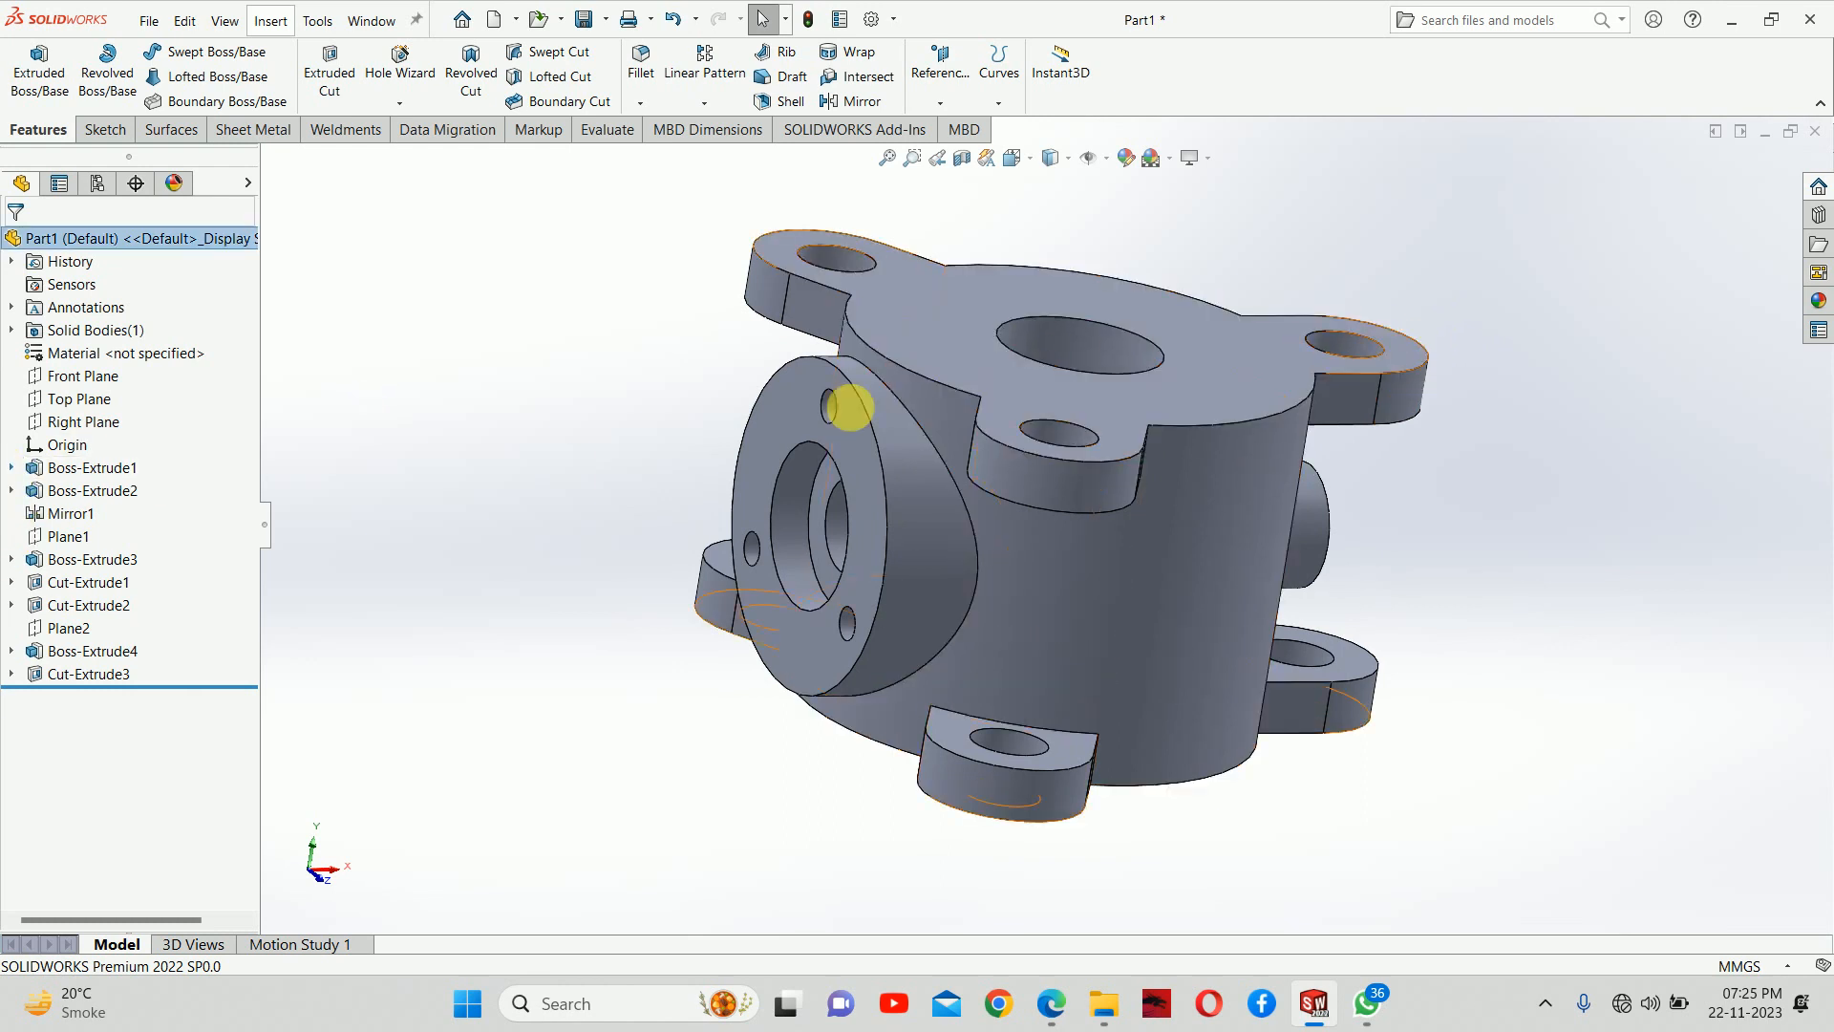
Edit the extrusion of the three mounting lugs and set its blind depth to 50 mm
left_click(799, 300)
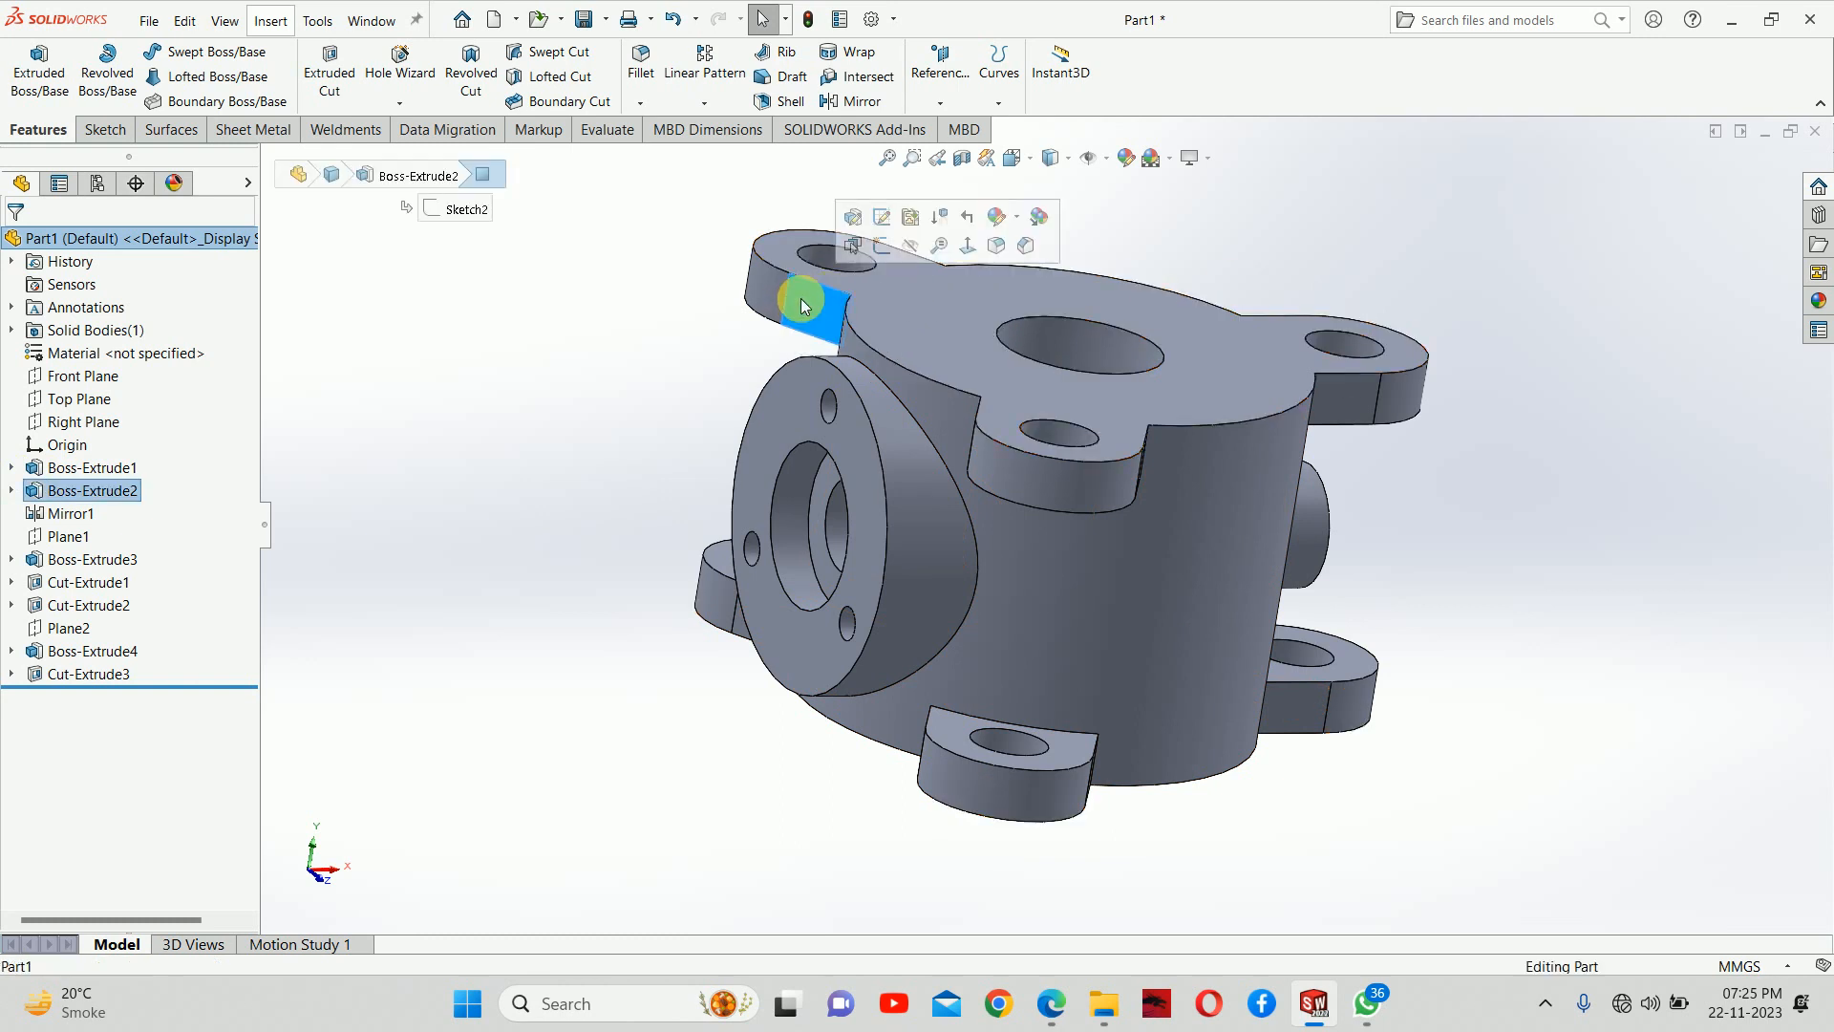
left_click(740, 317)
left_click(771, 291)
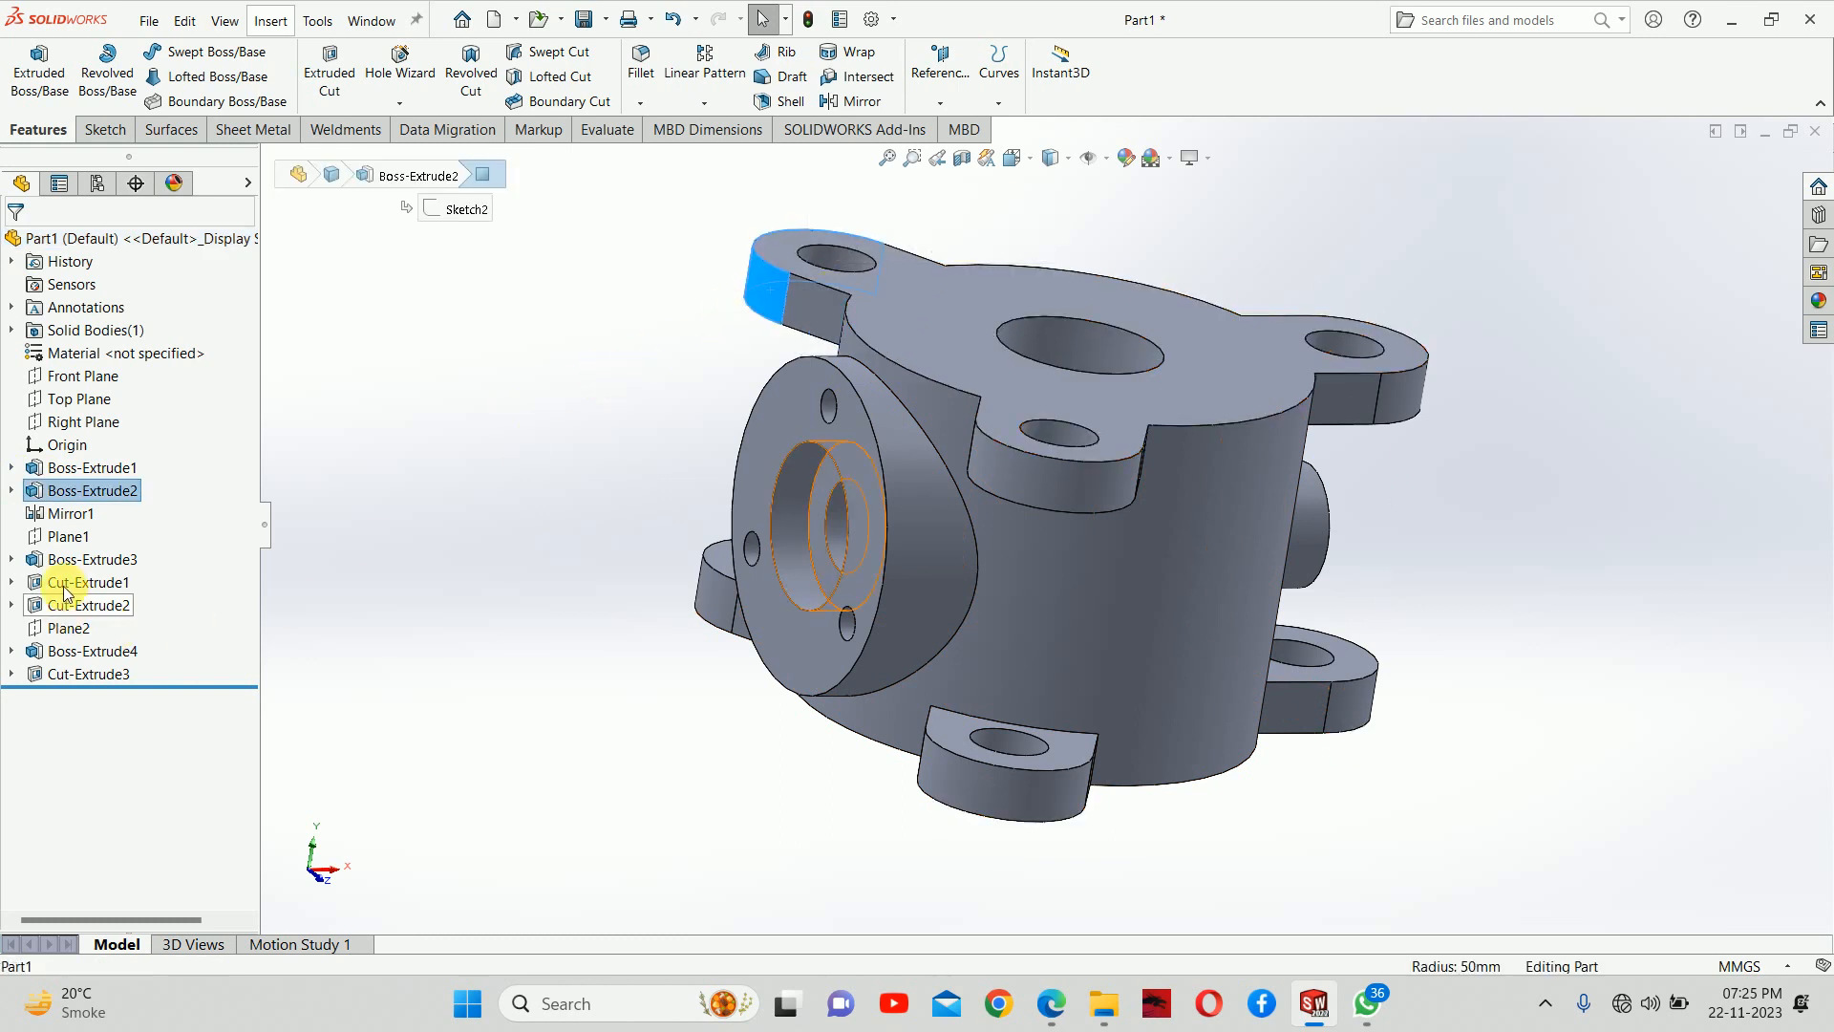
right_click(95, 489)
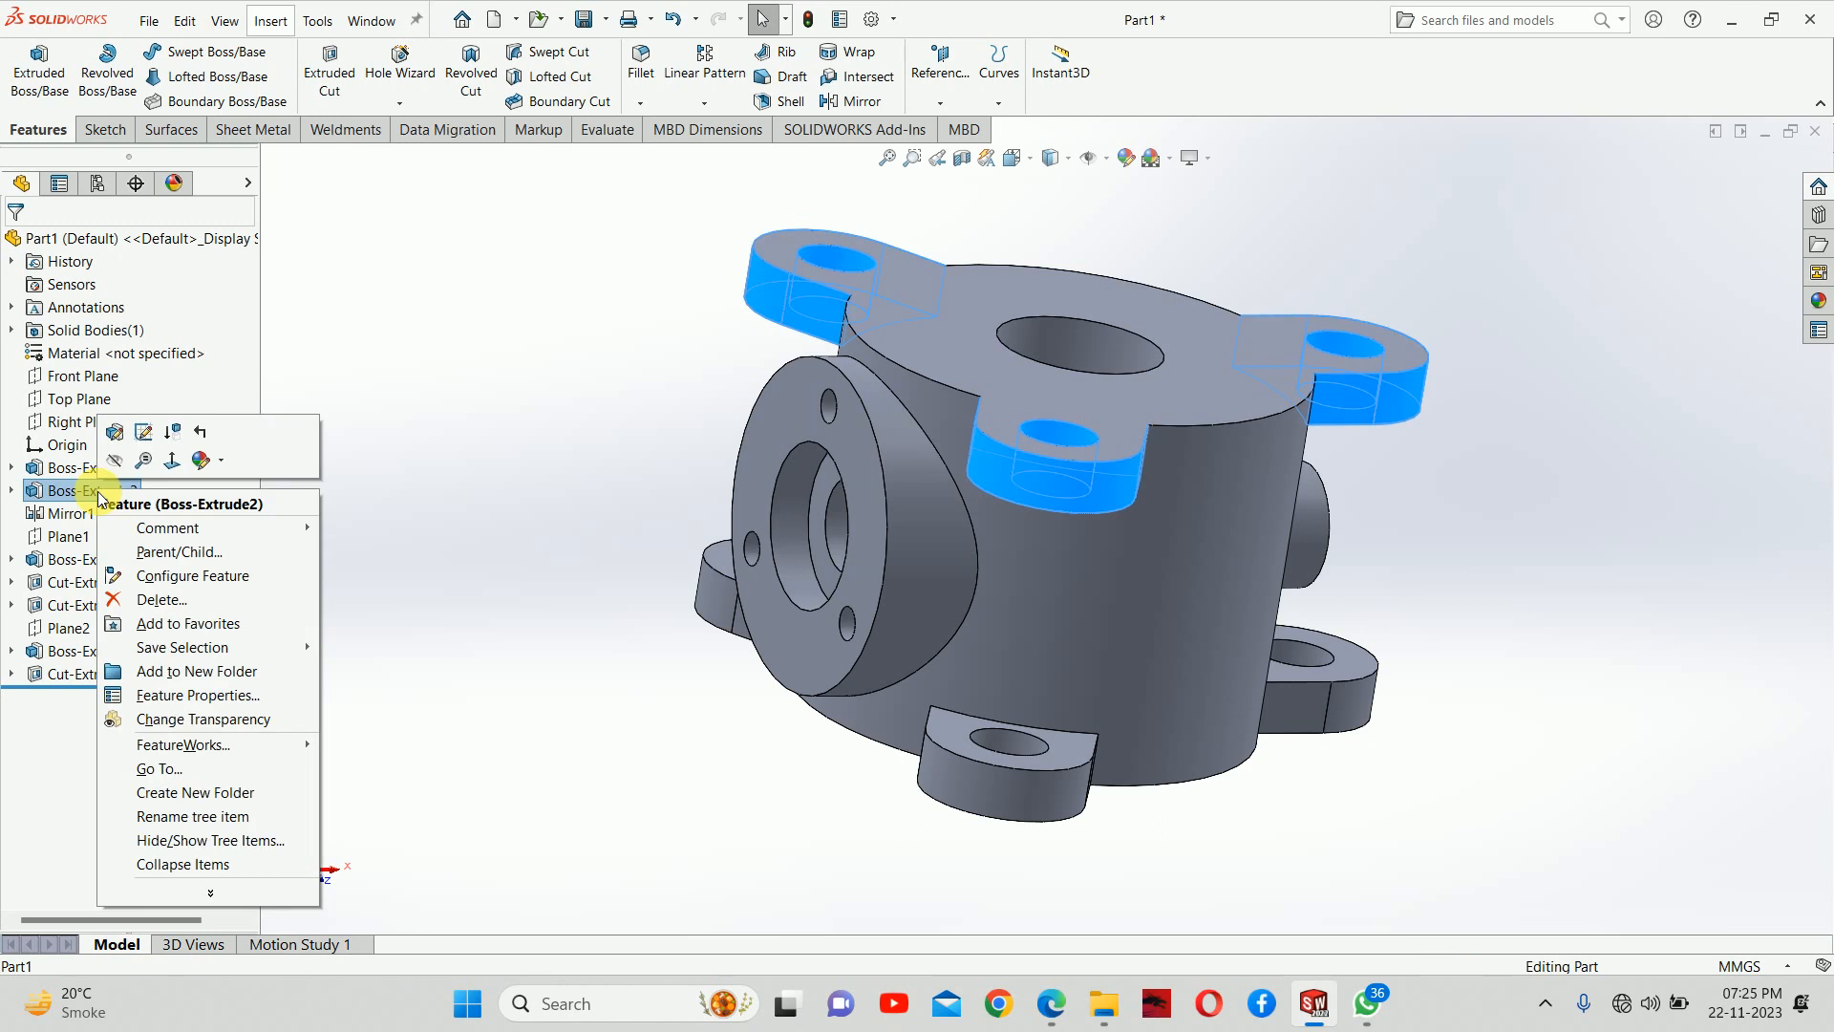
left_click(655, 552)
left_click(11, 490)
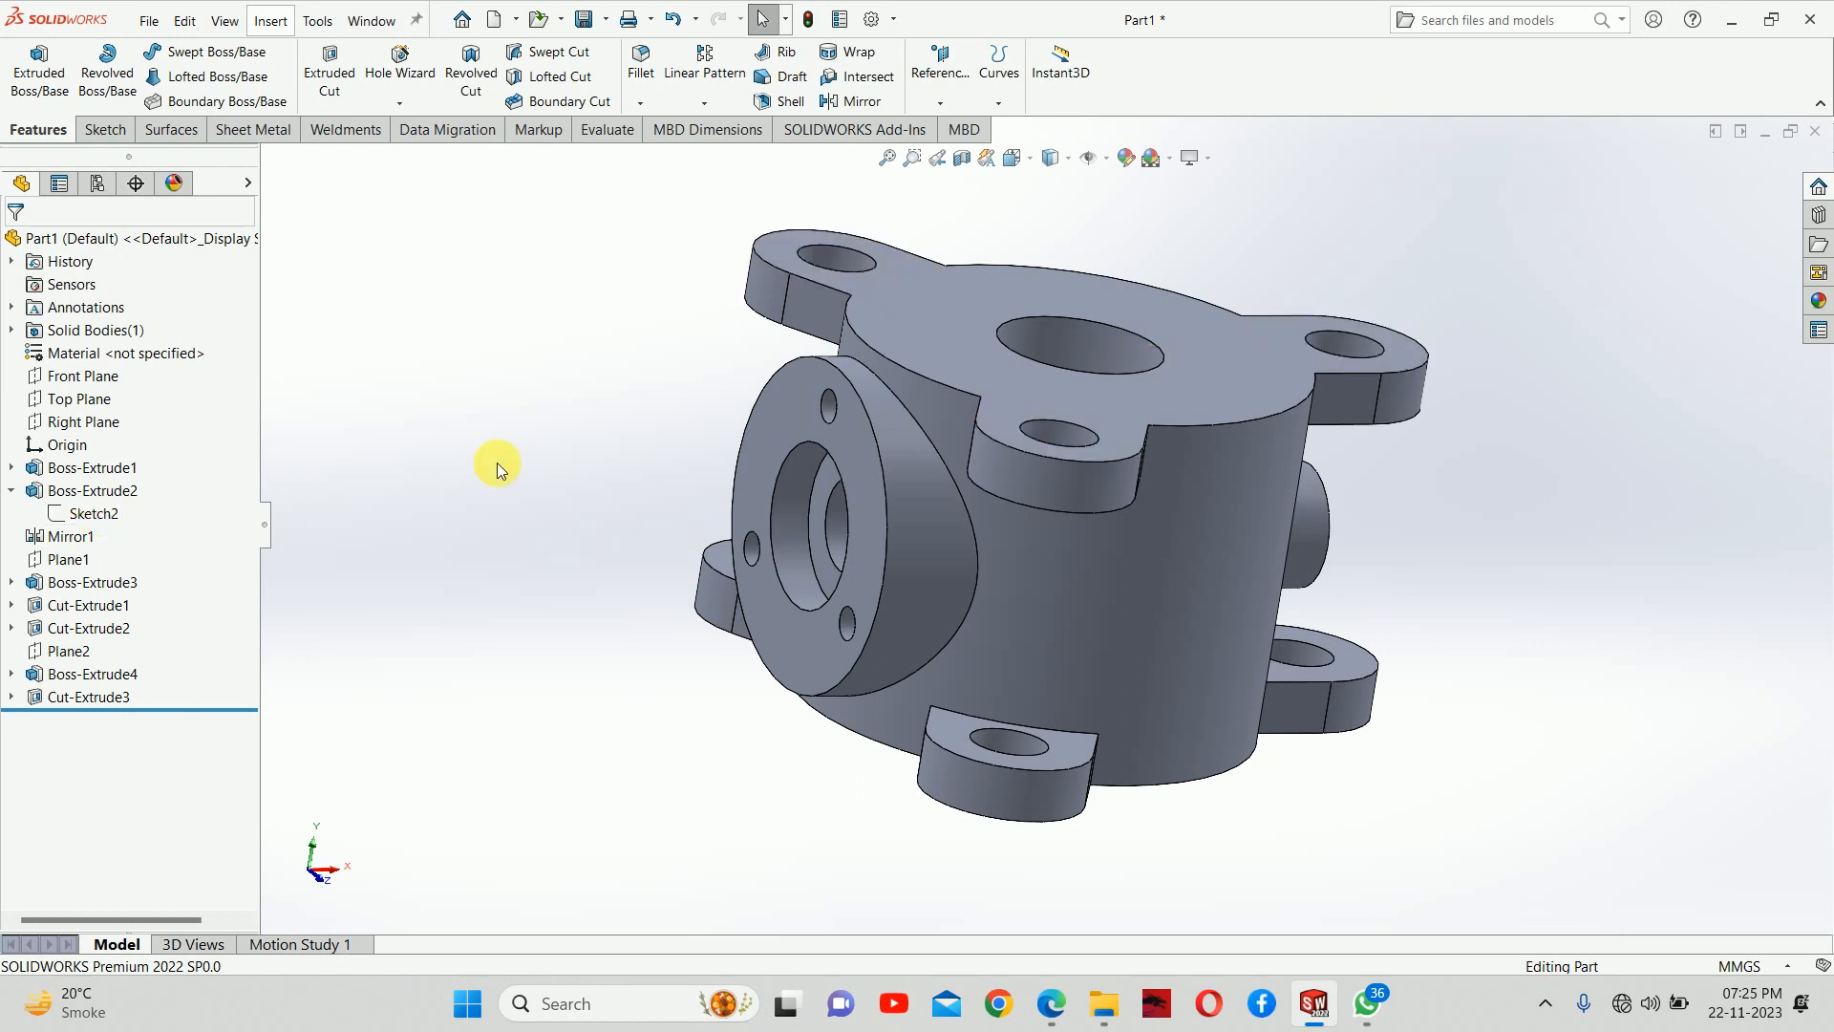
left_click(103, 491)
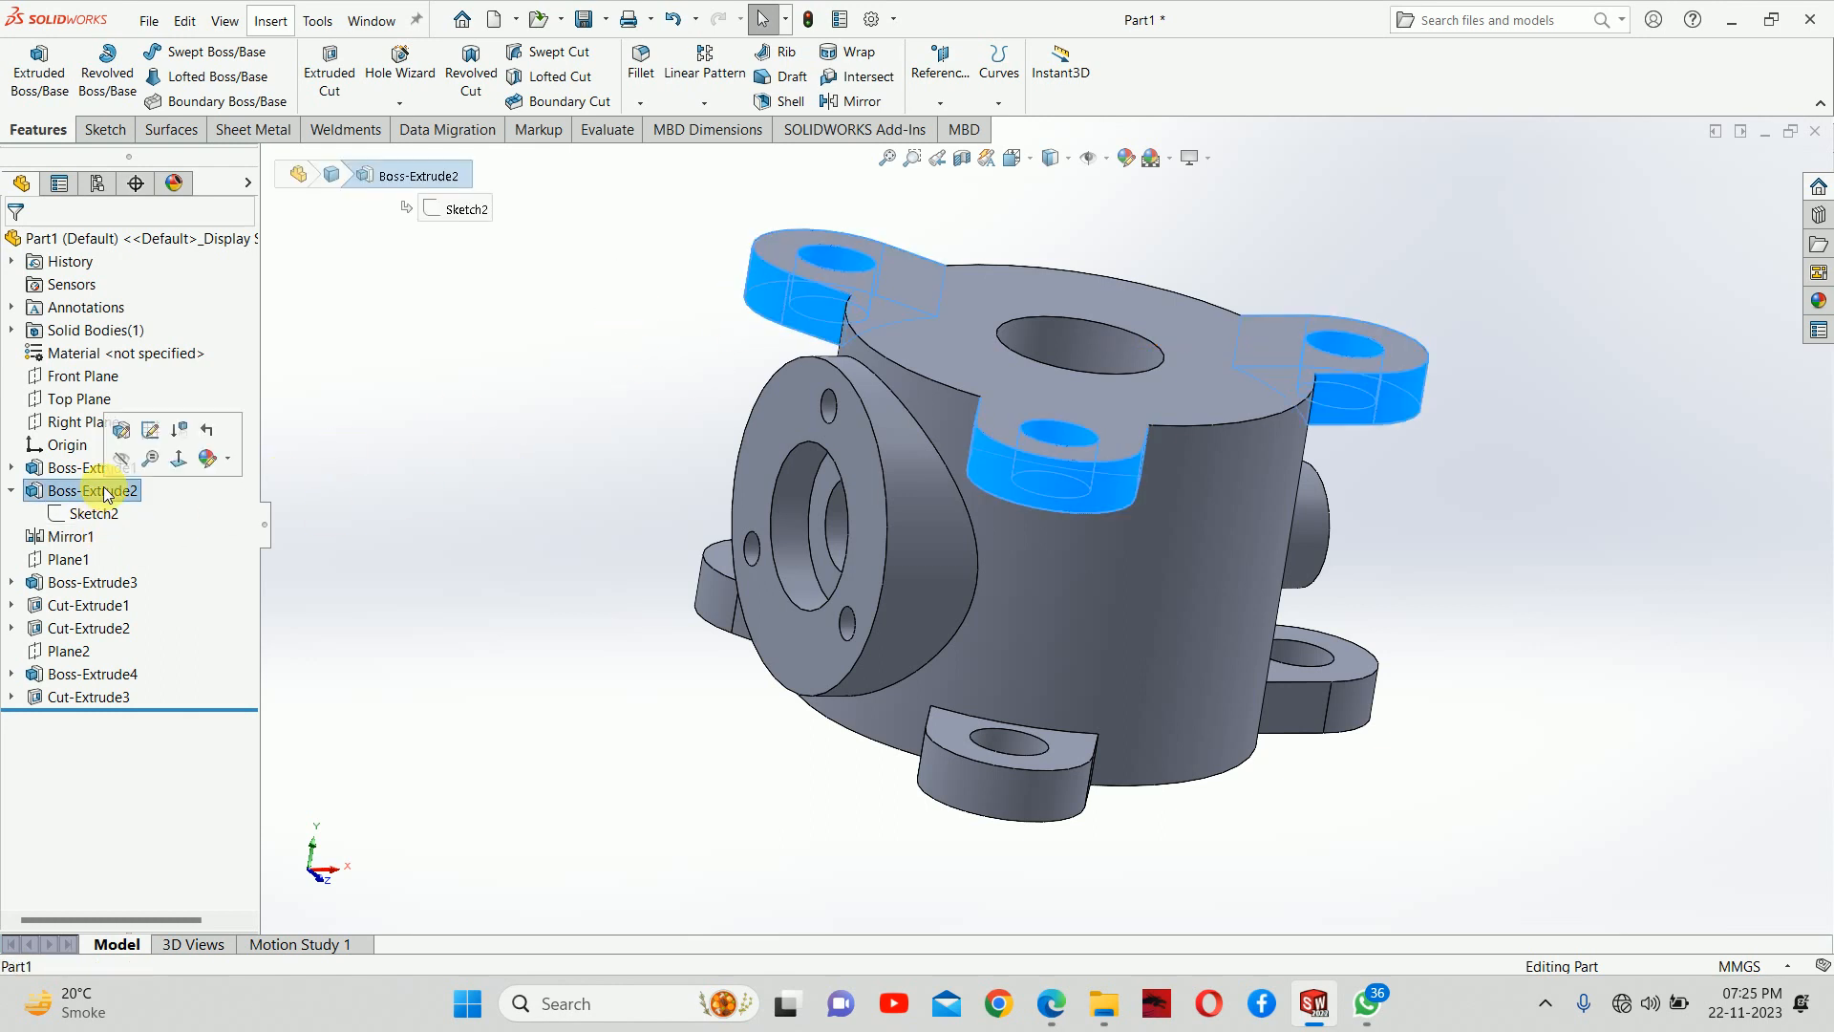
left_click(121, 434)
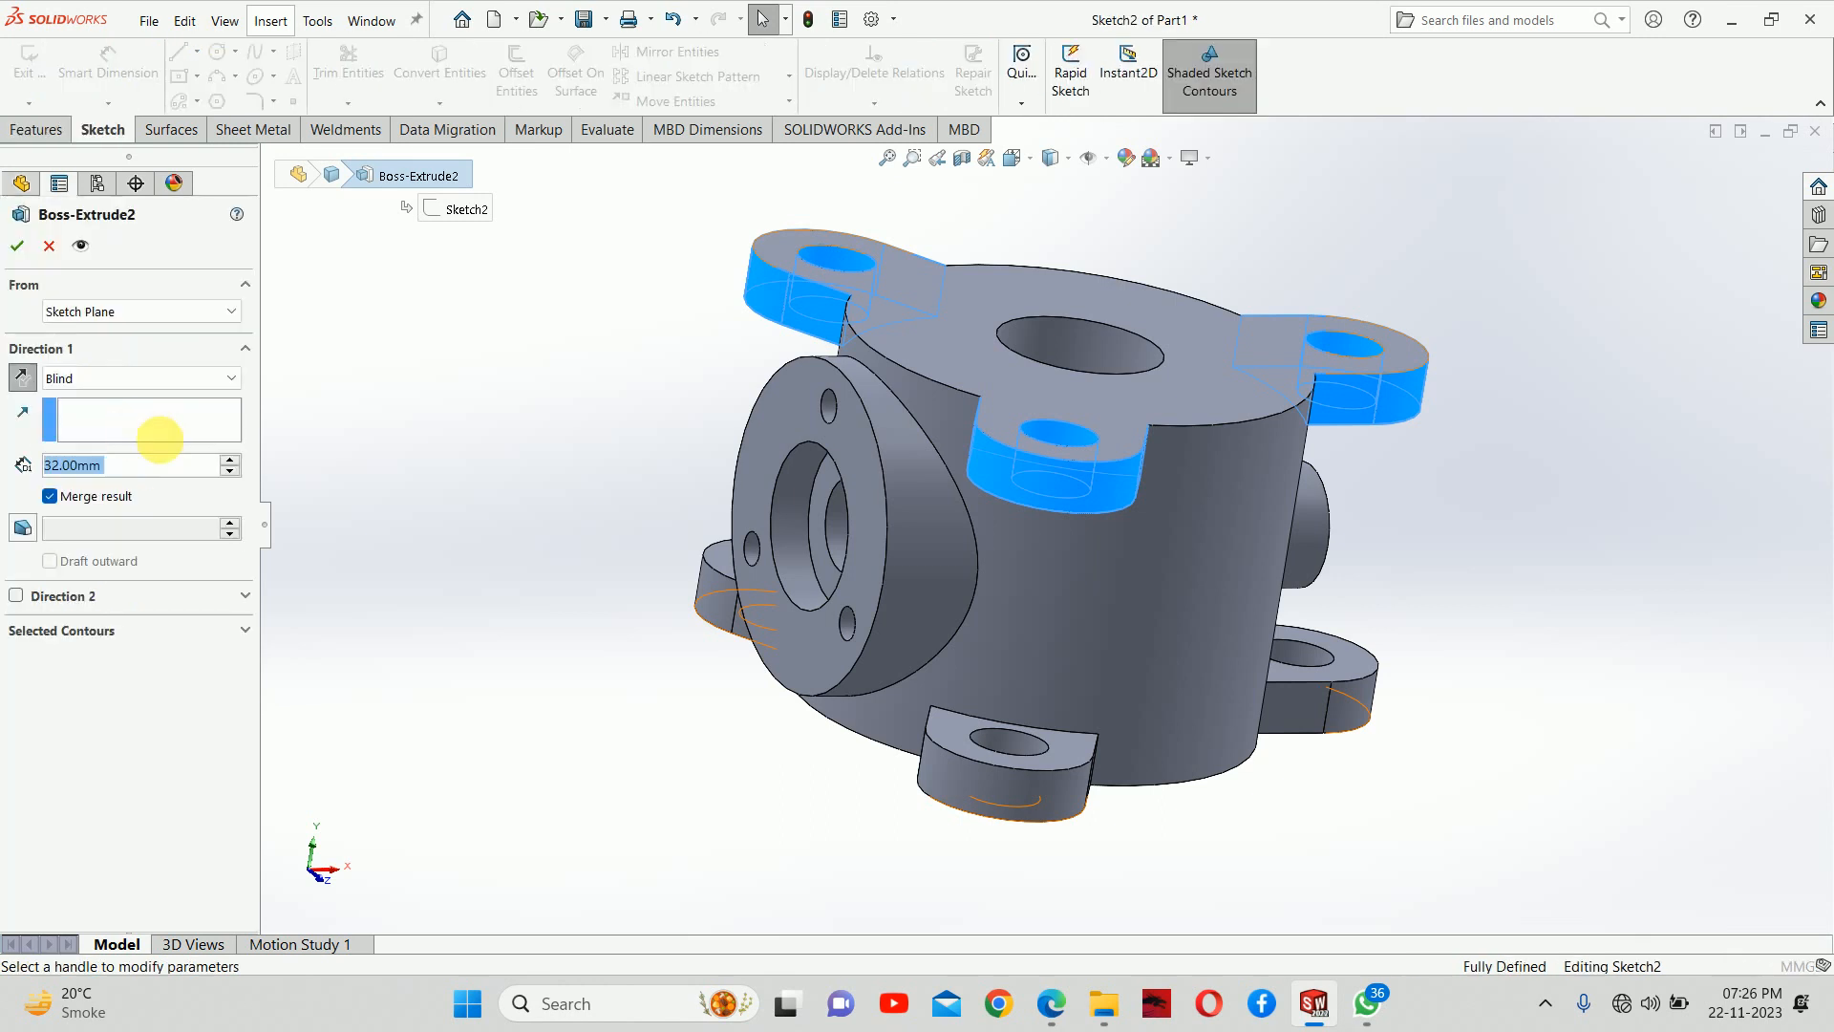
type("50")
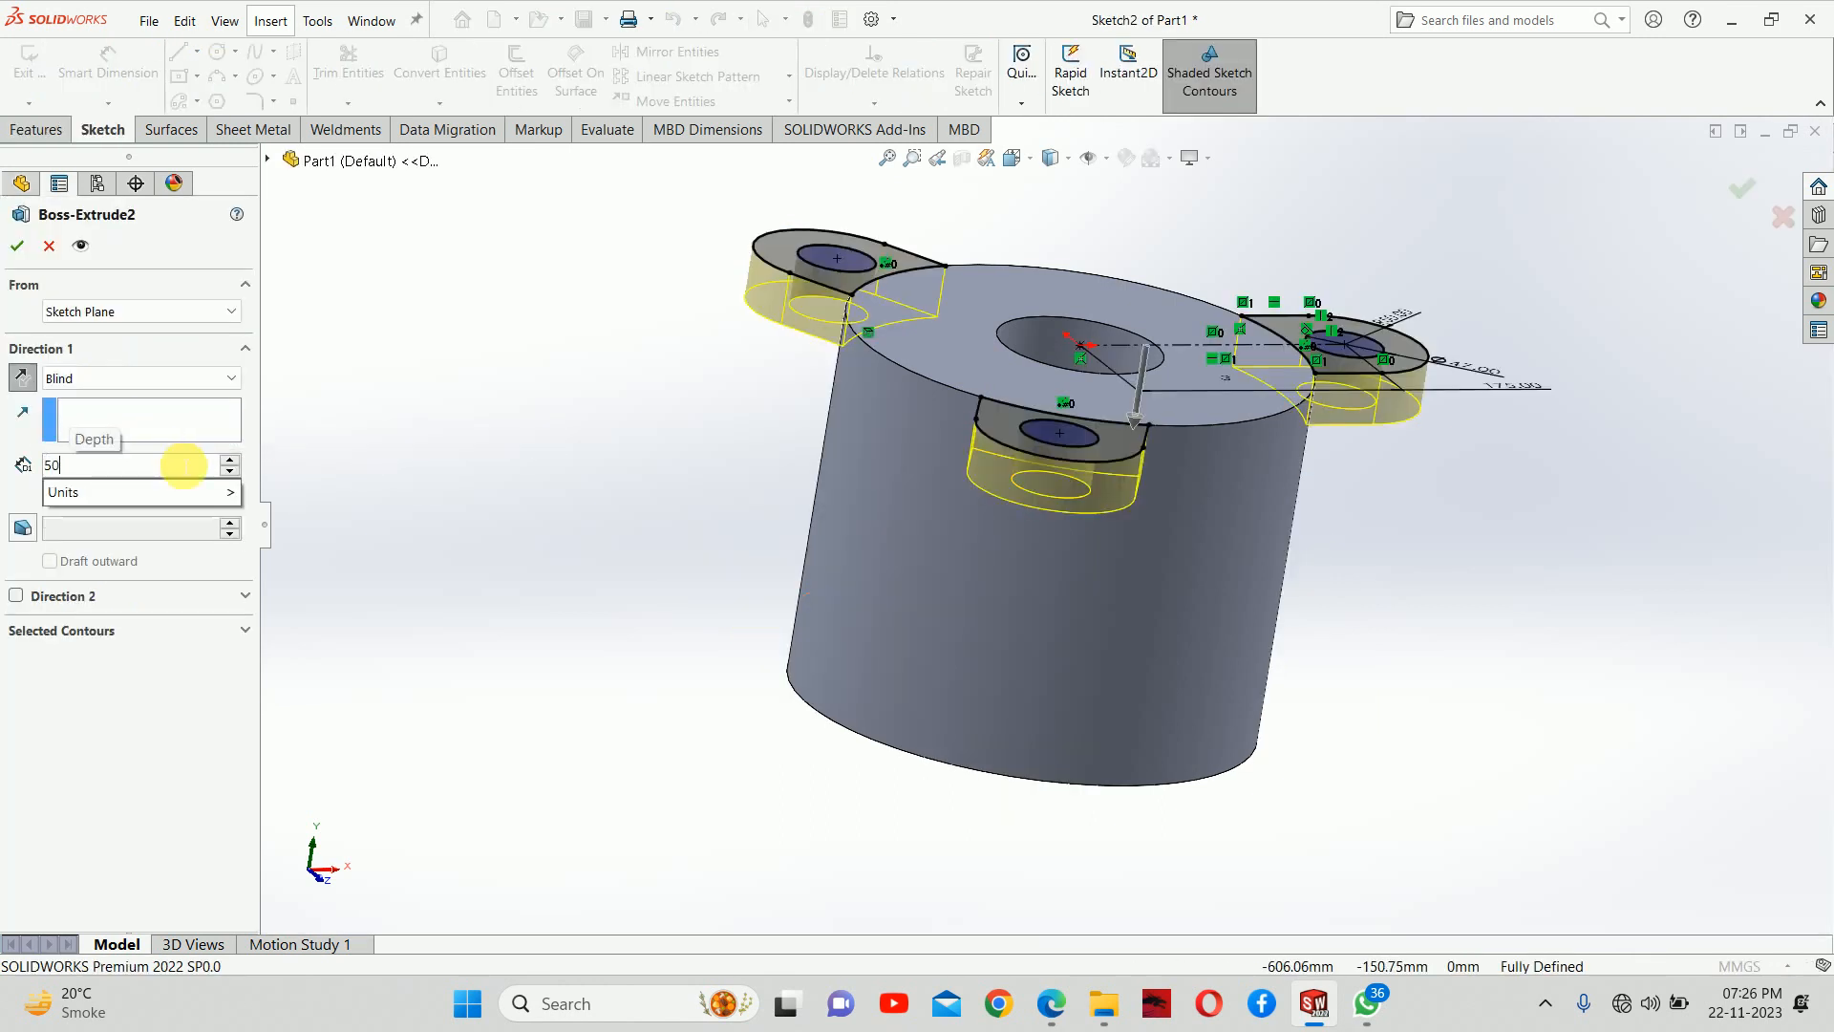
key("Return")
key("Return")
middle_click_drag(724, 377, 851, 442)
scroll(949, 524, "up", 2)
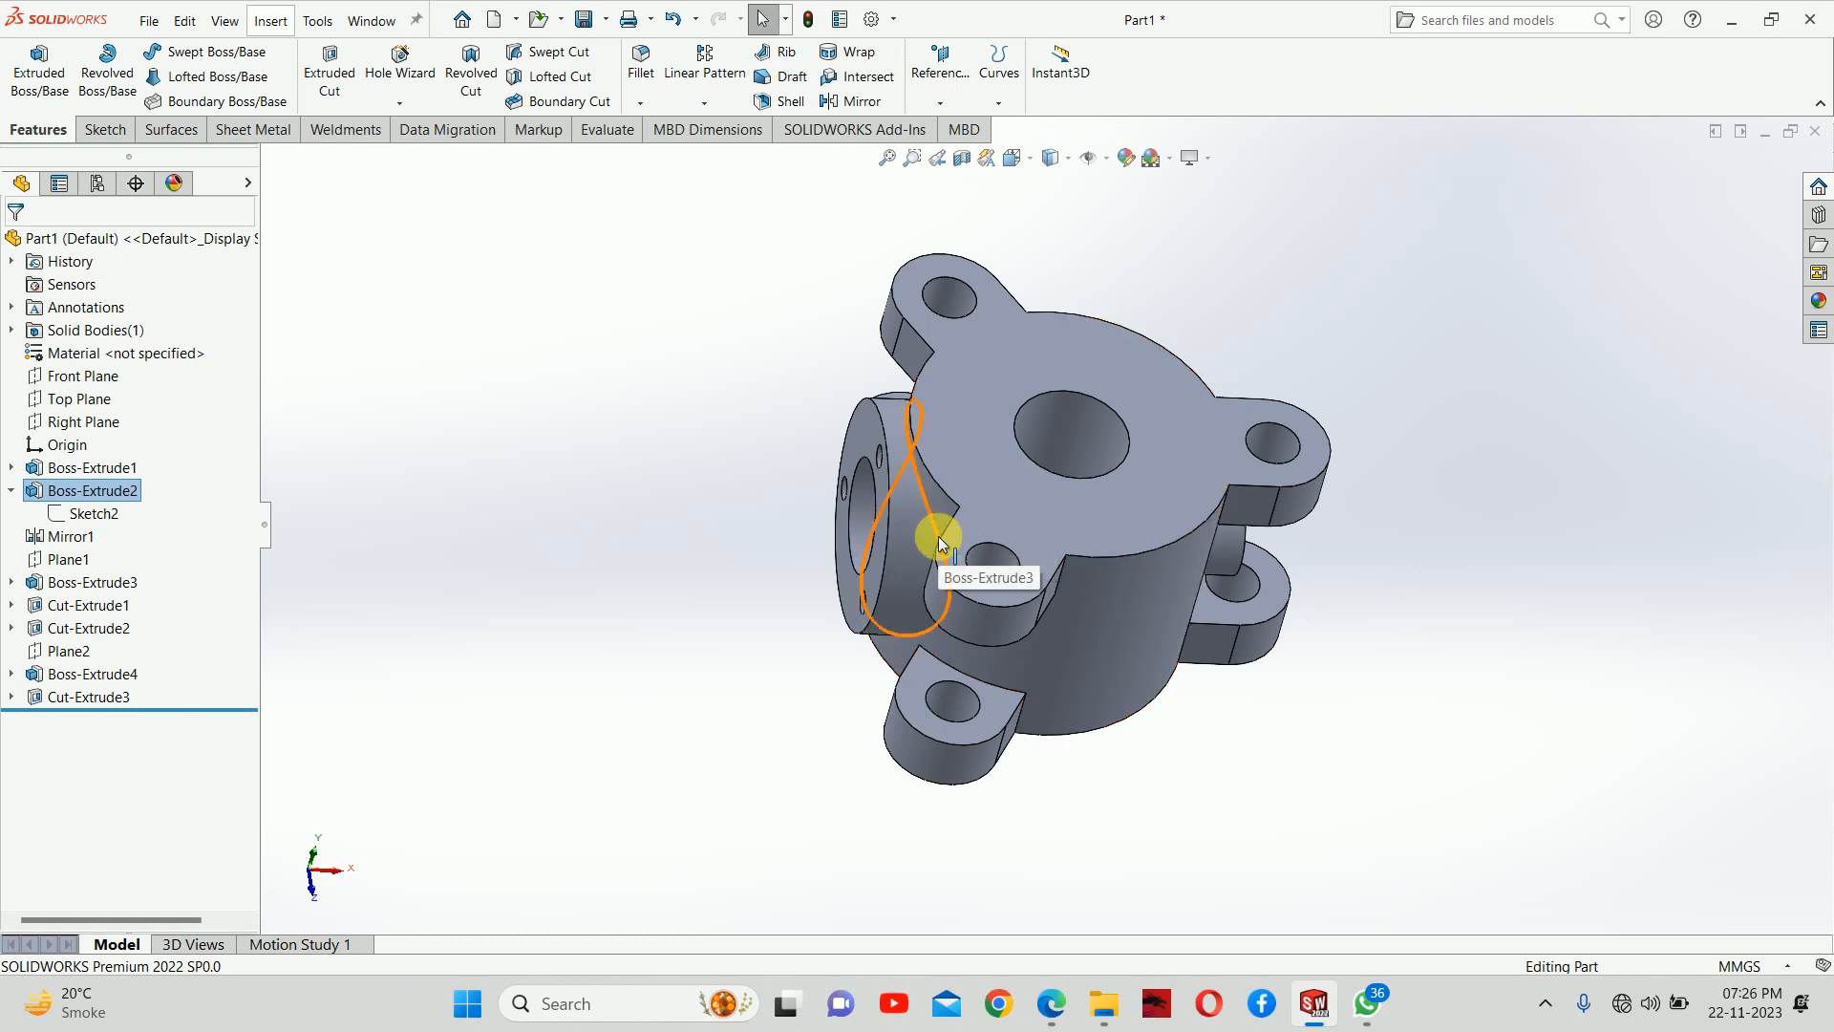
left_click(12, 490)
middle_click_drag(1098, 436, 1023, 430)
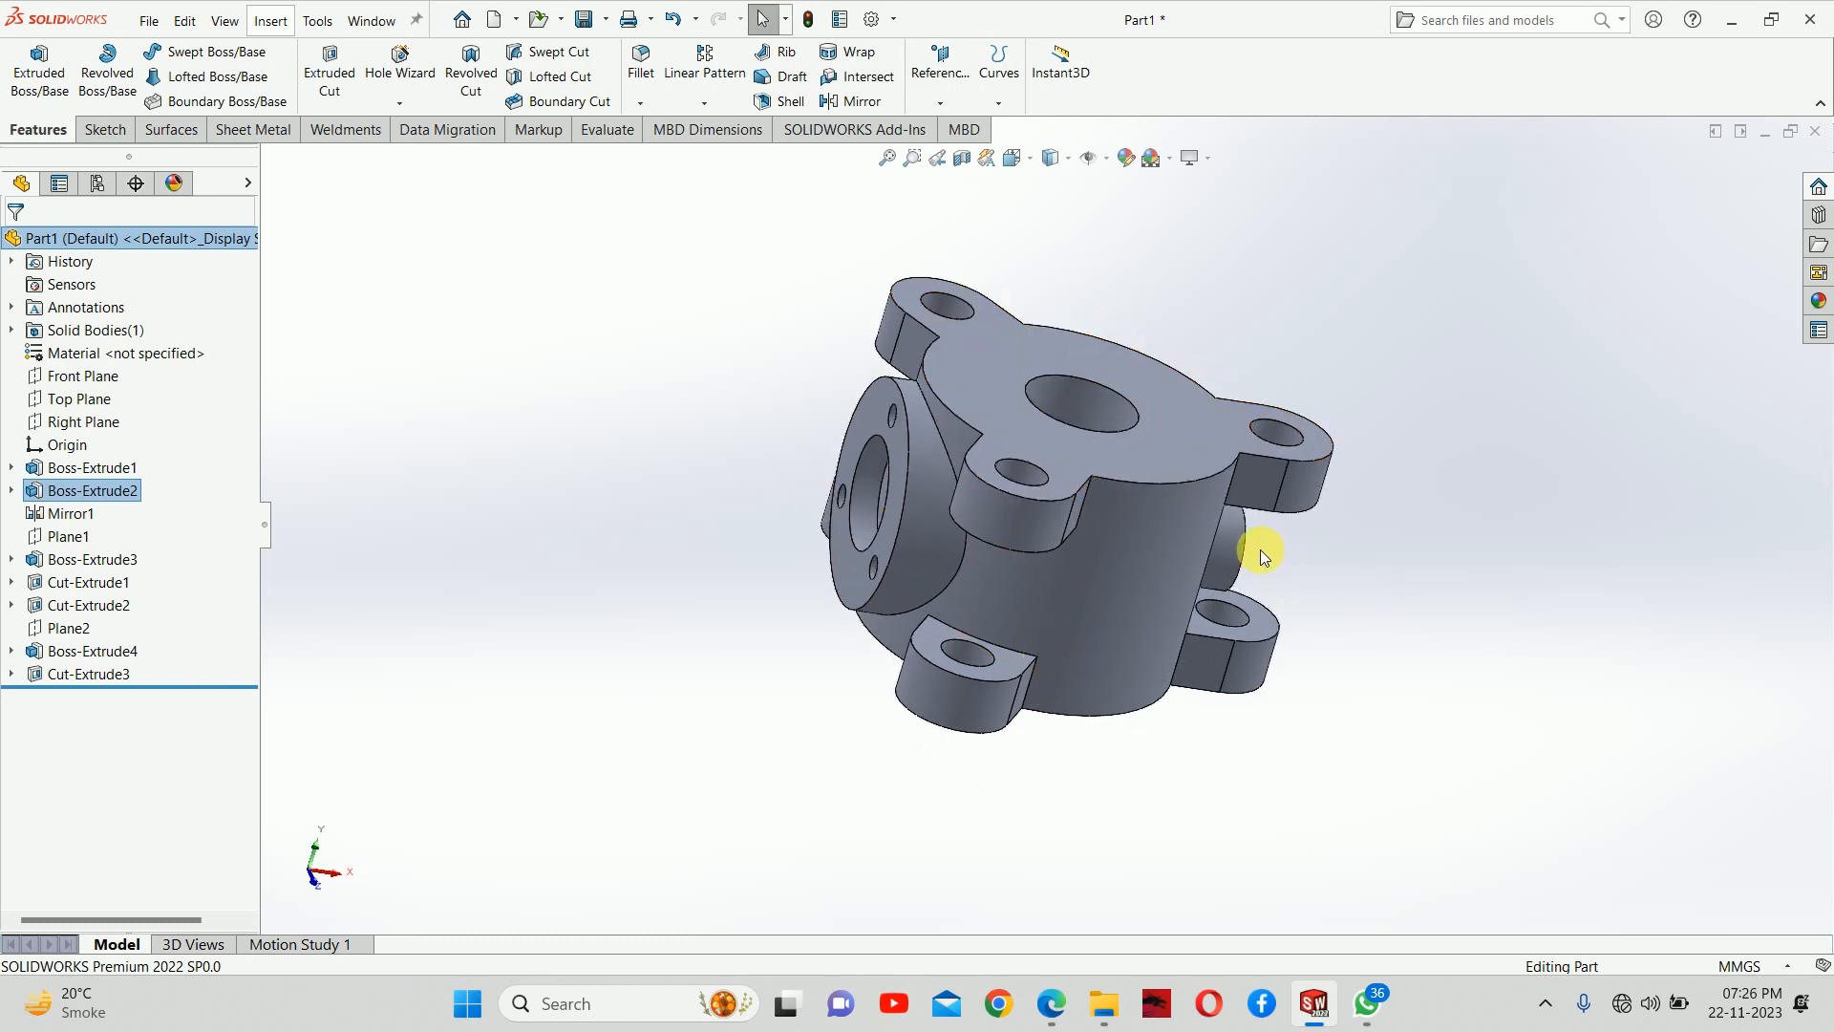